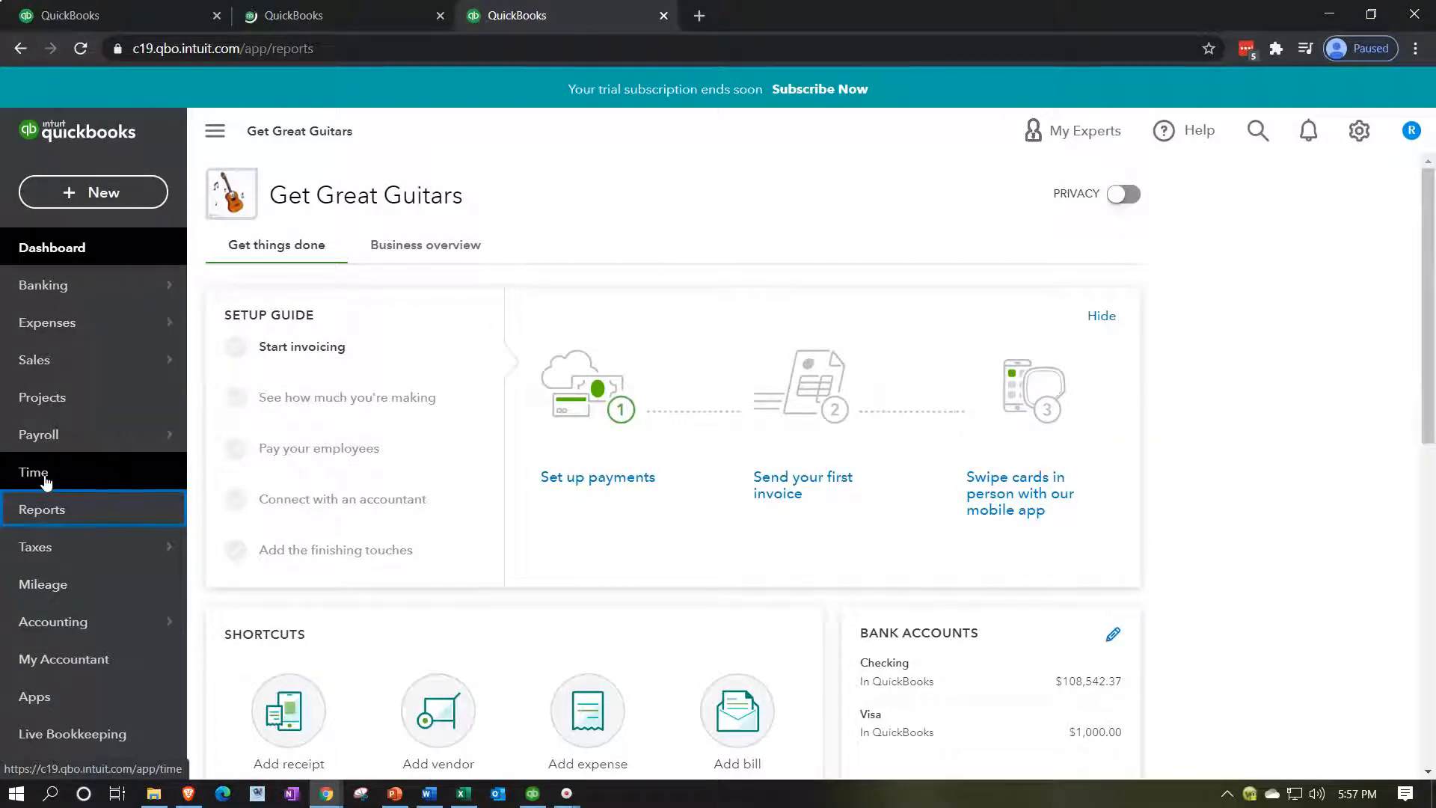
Run the Profit and Loss report ending 02/28/2021, with the sidebar collapsed and zoom at 125%.
click(333, 626)
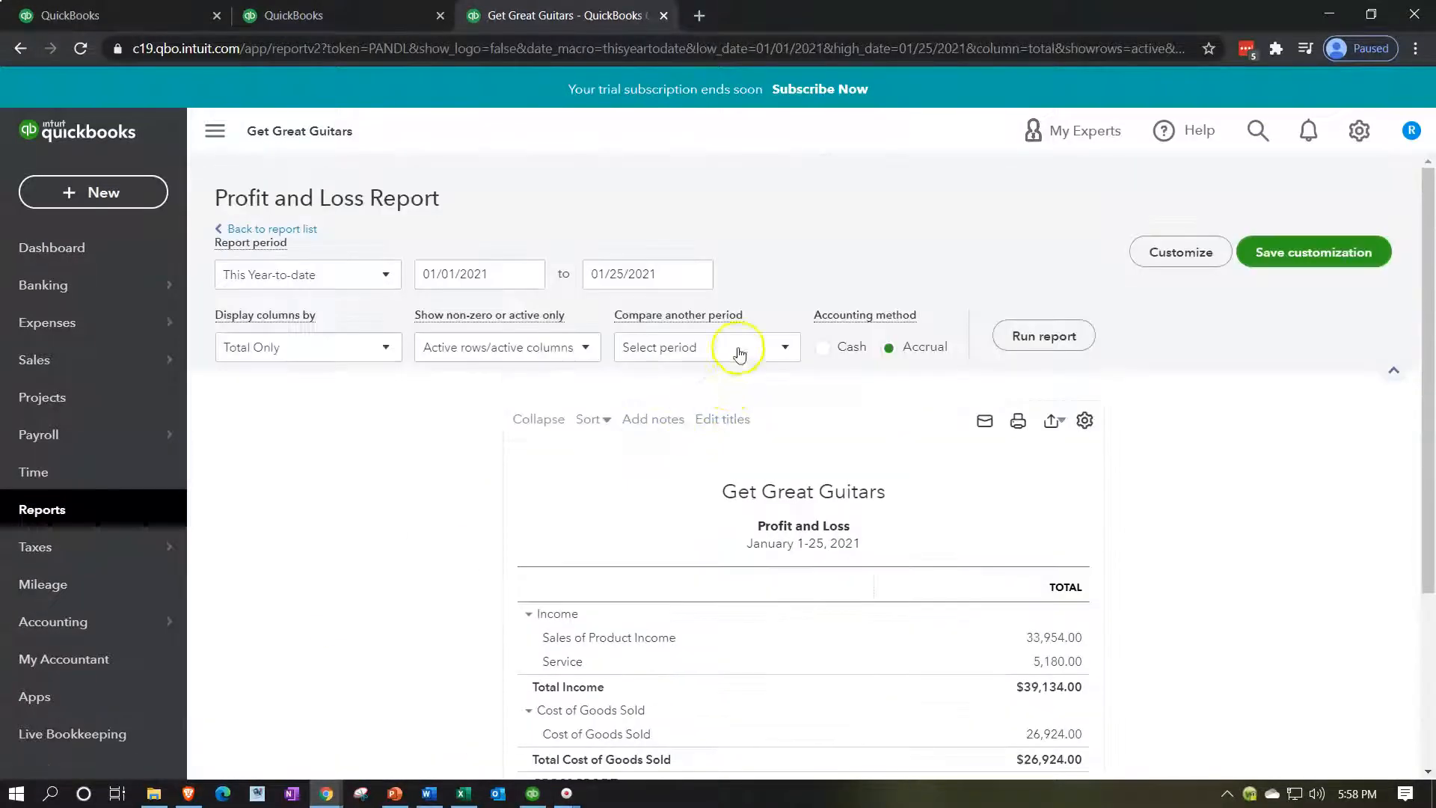
click(673, 274)
text(02)
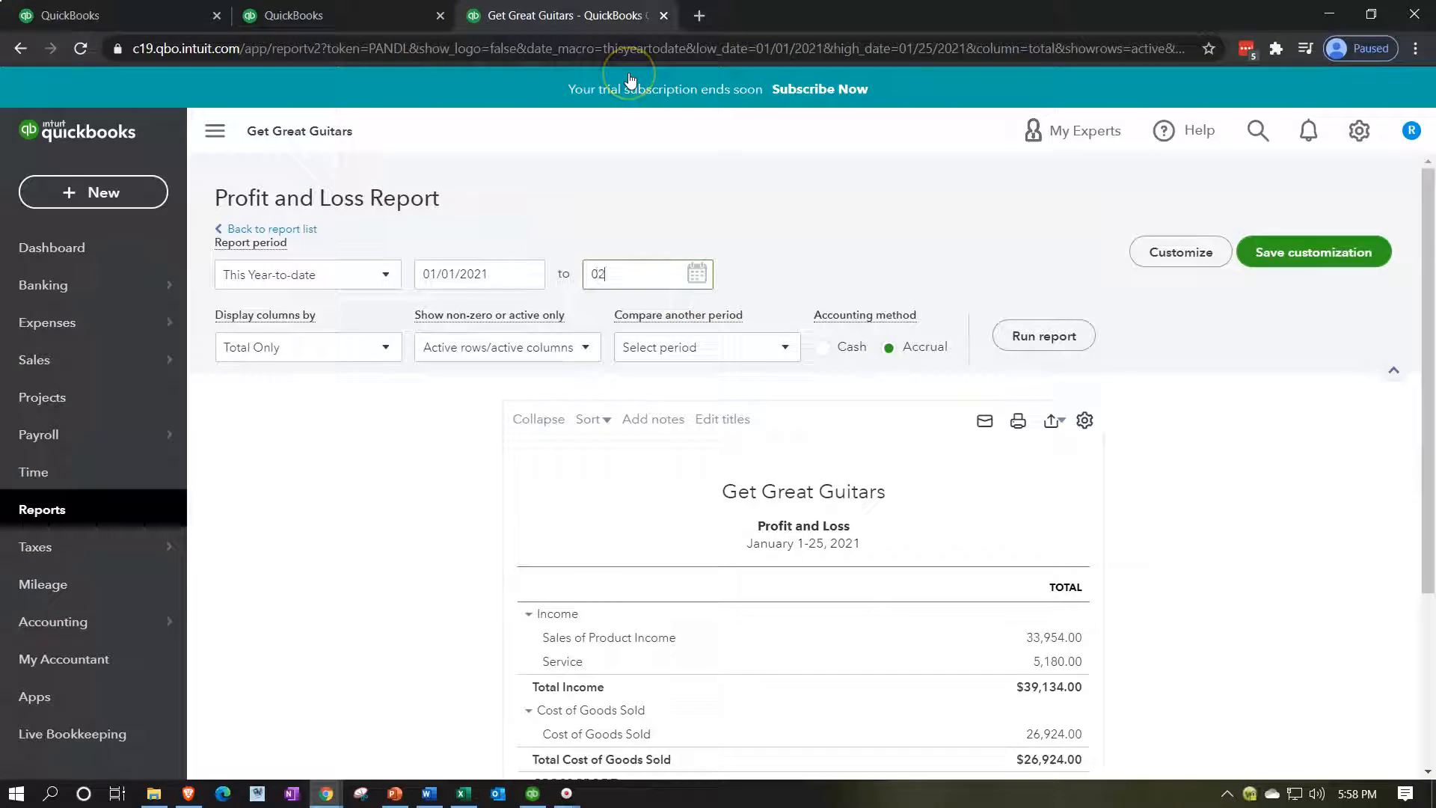
text(/28/2021)
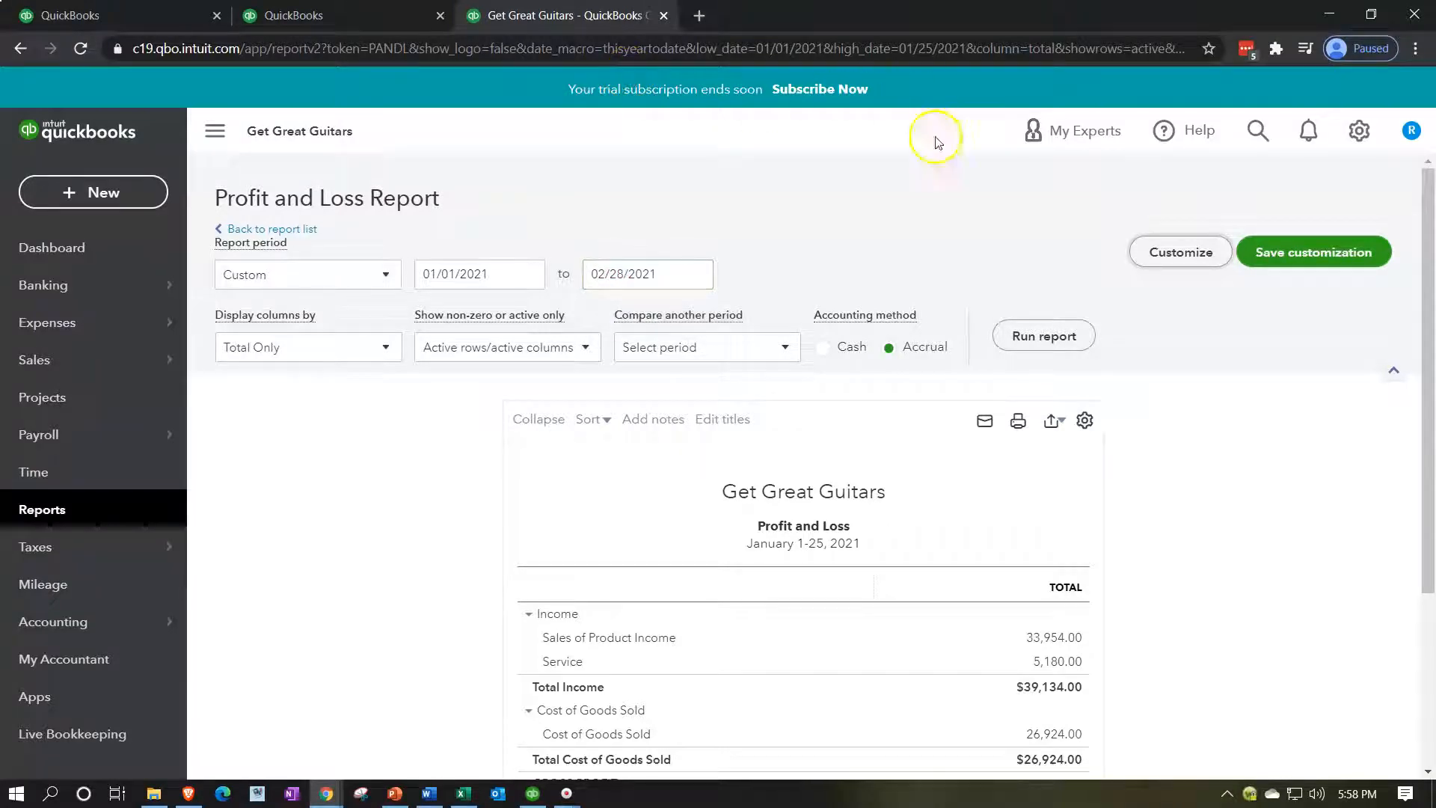
click(1044, 336)
scroll(1039, 341, down, 3)
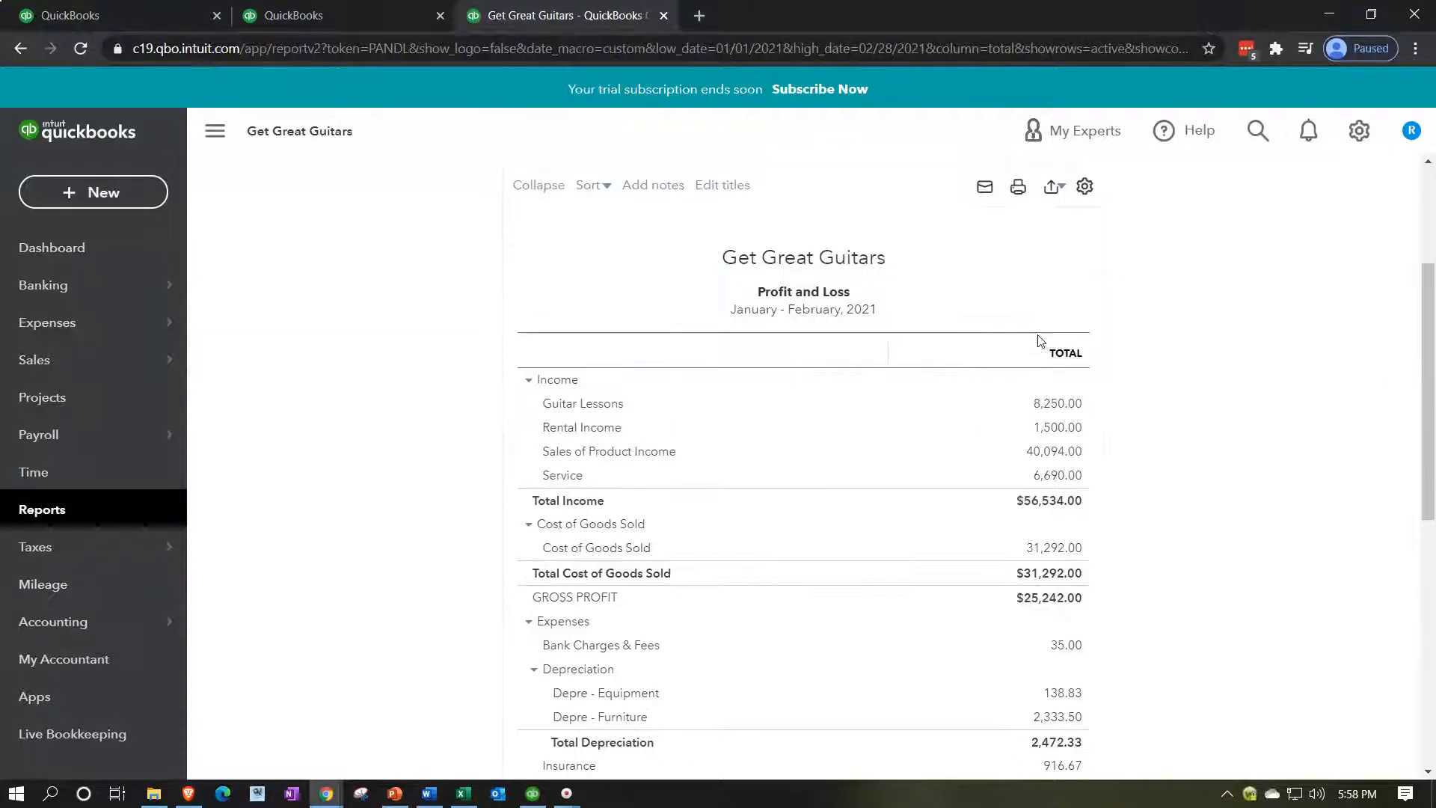
click(215, 131)
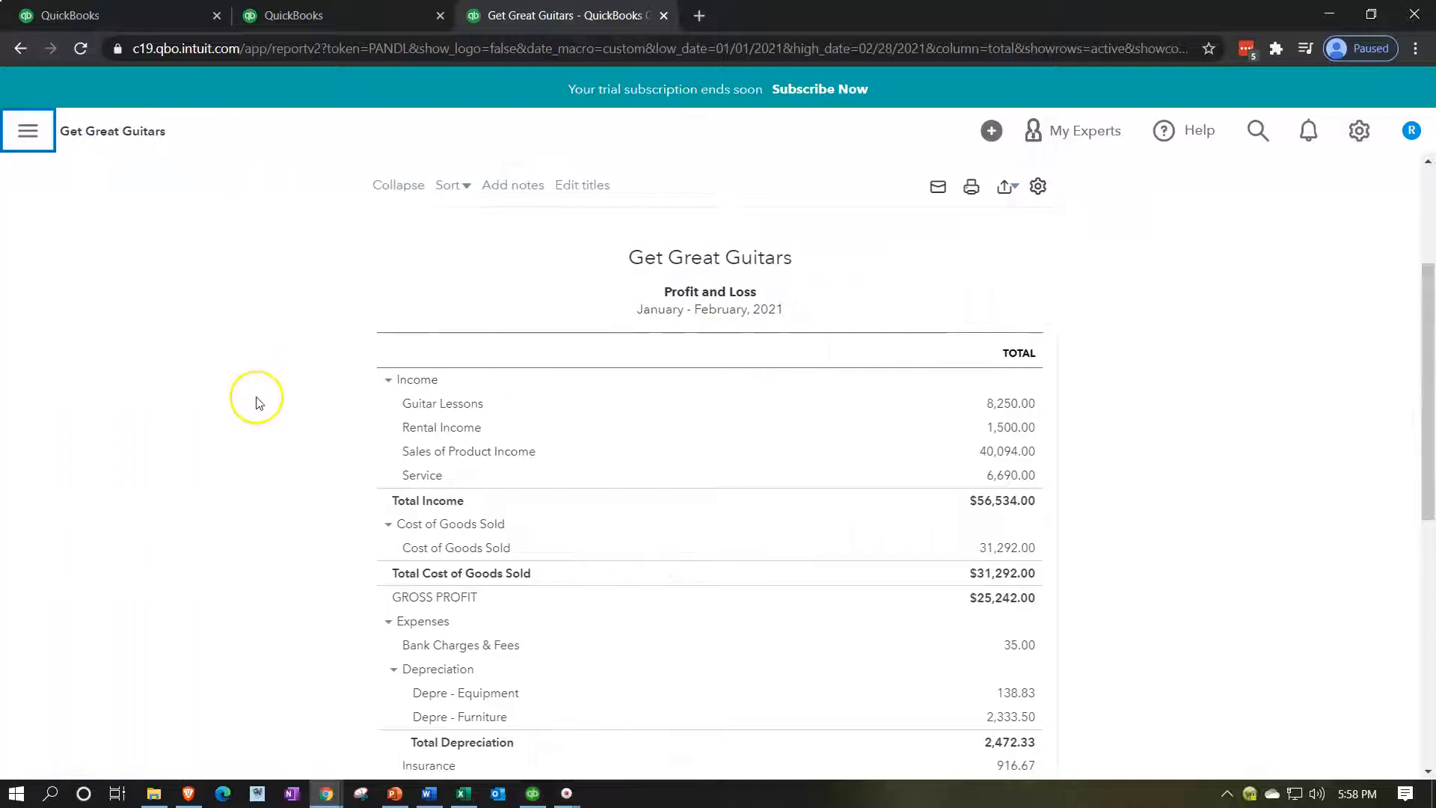
key(ctrl+plus)
key(ctrl+plus)
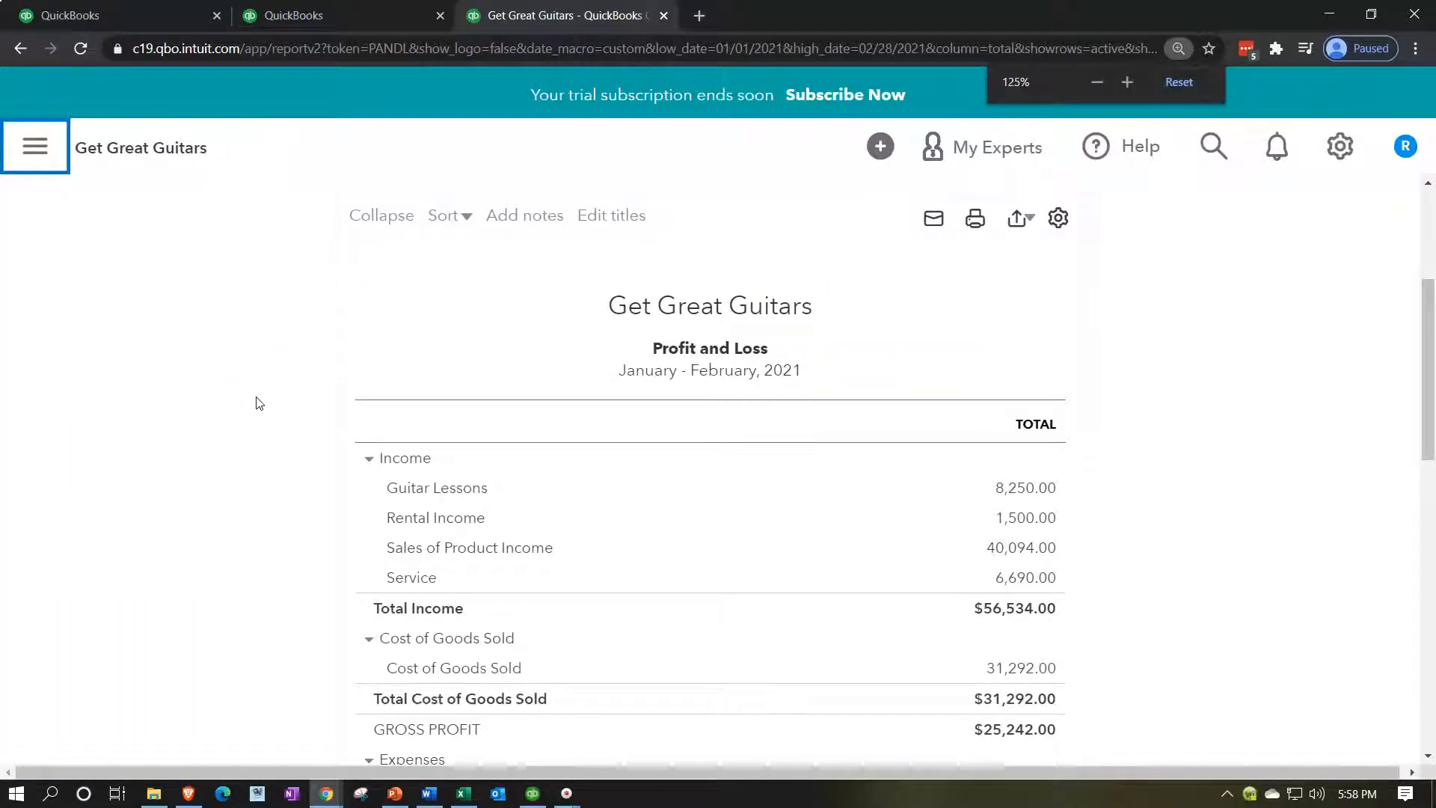
click(366, 20)
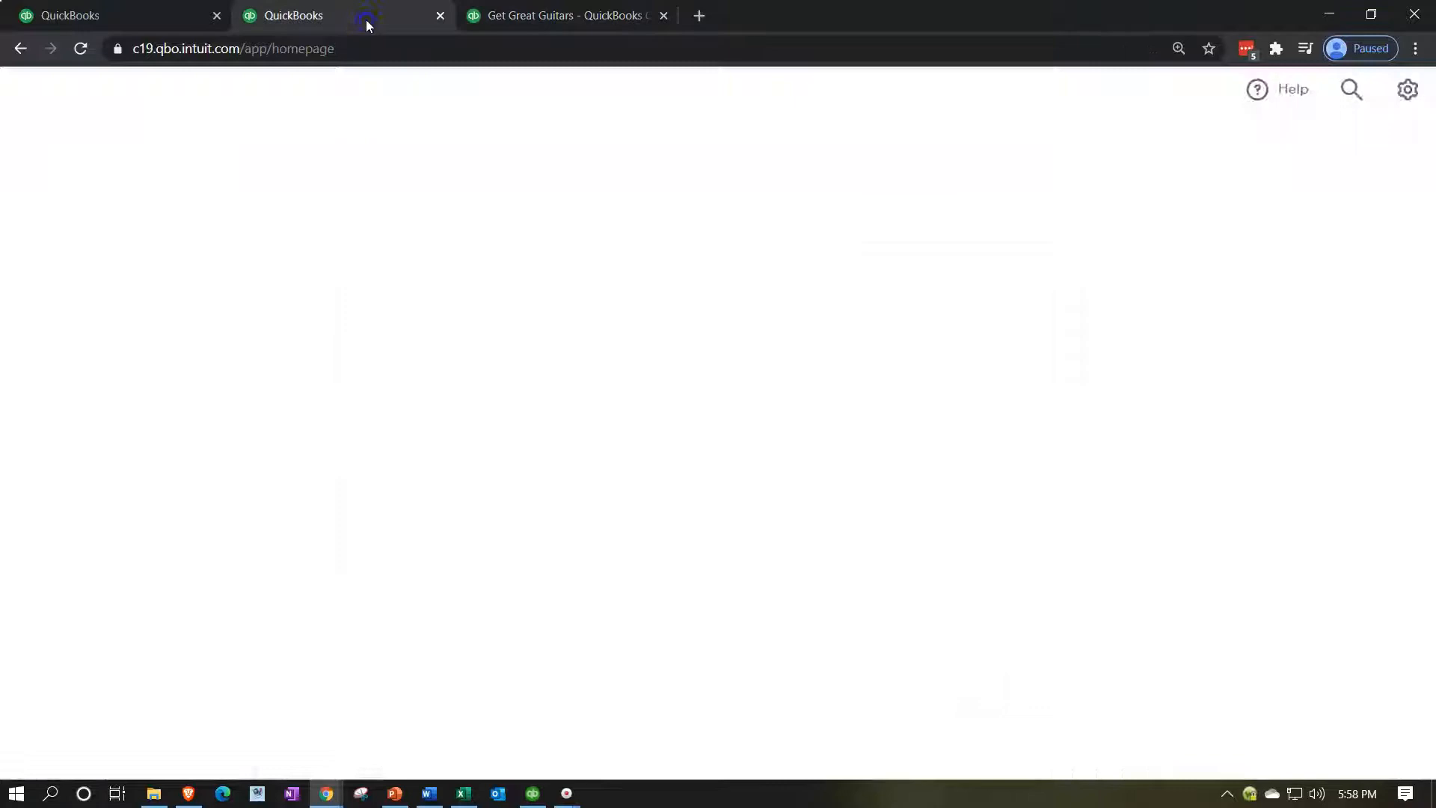
Run the Balance Sheet report as of 02/28/2021 in the second tab.
click(112, 628)
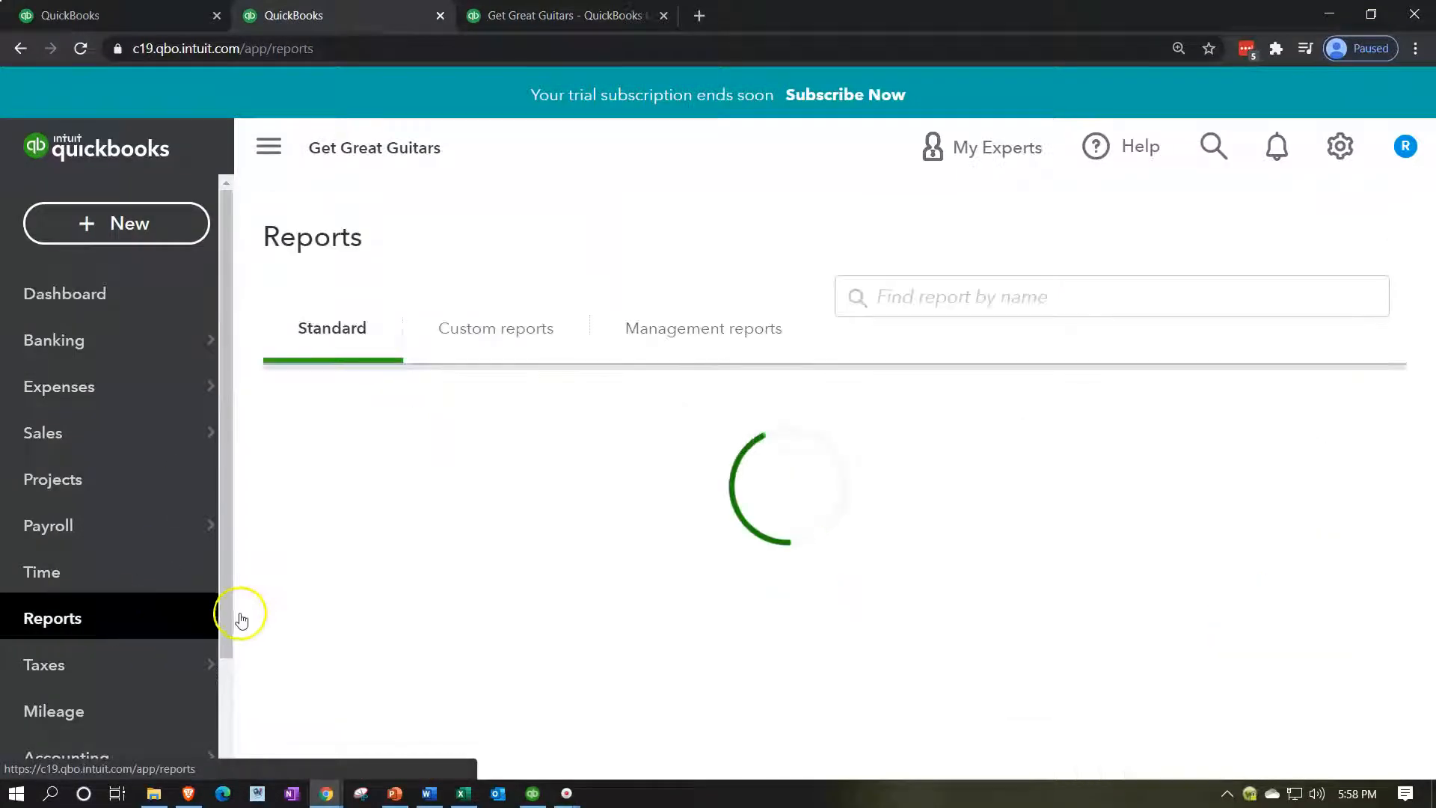
click(400, 703)
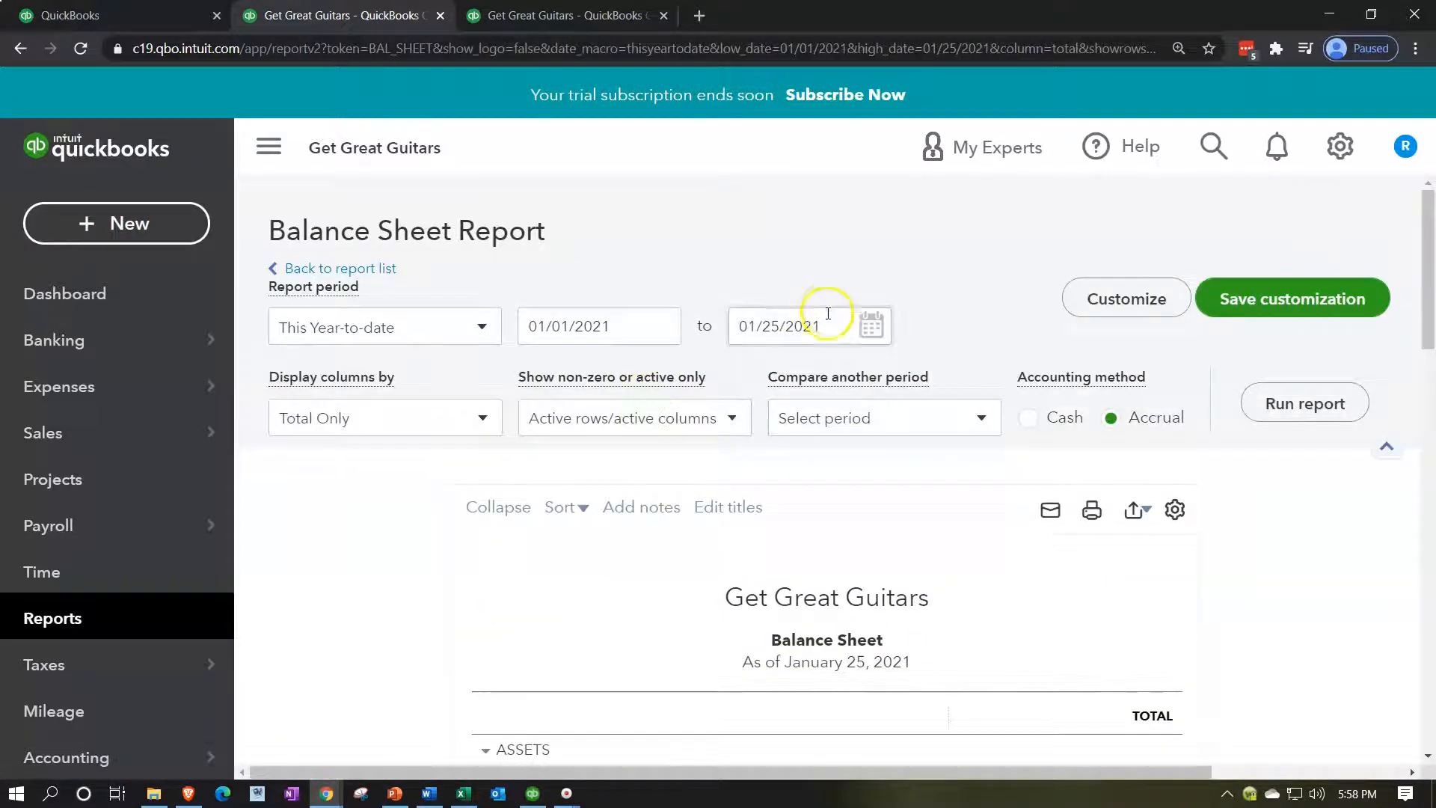
click(822, 321)
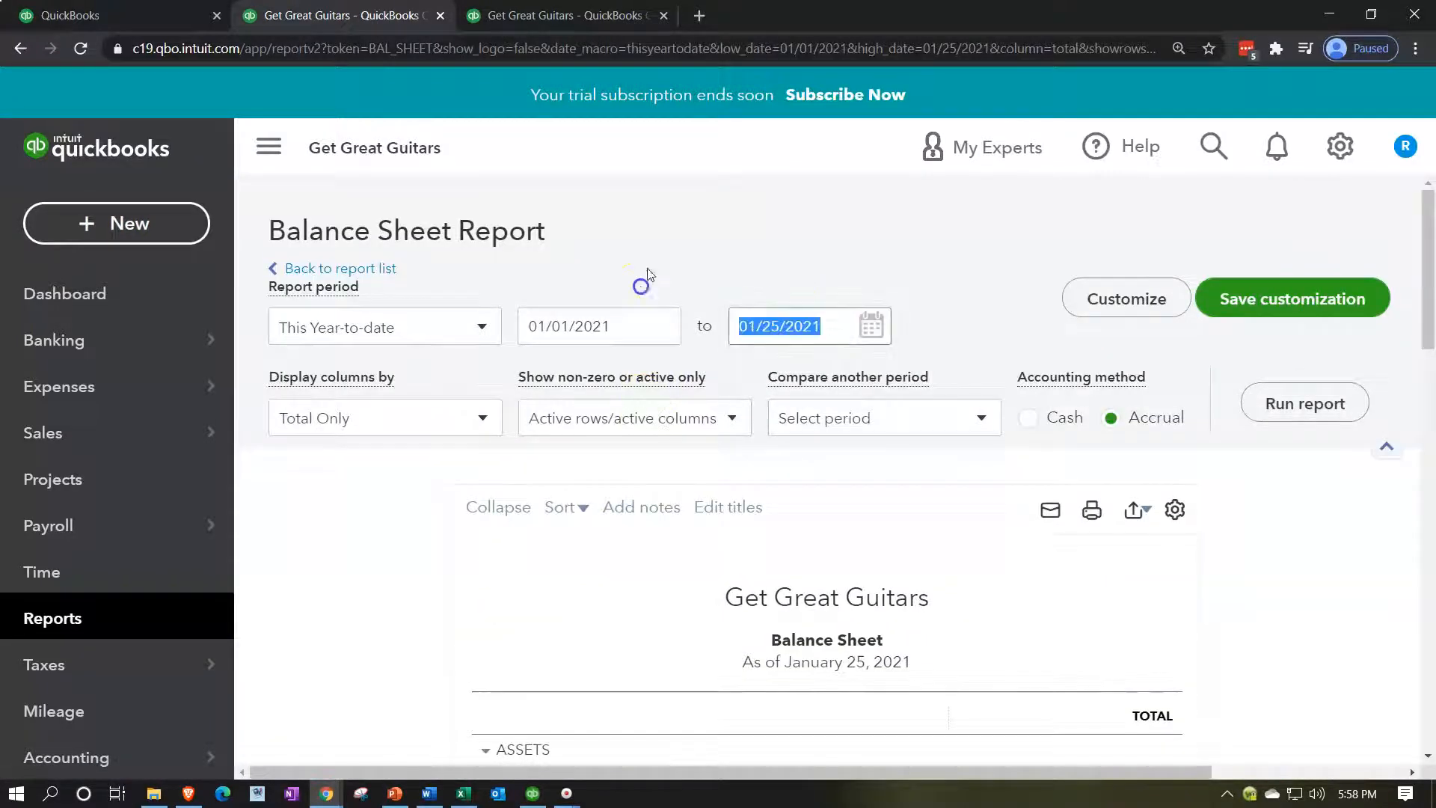
text(02/28/2)
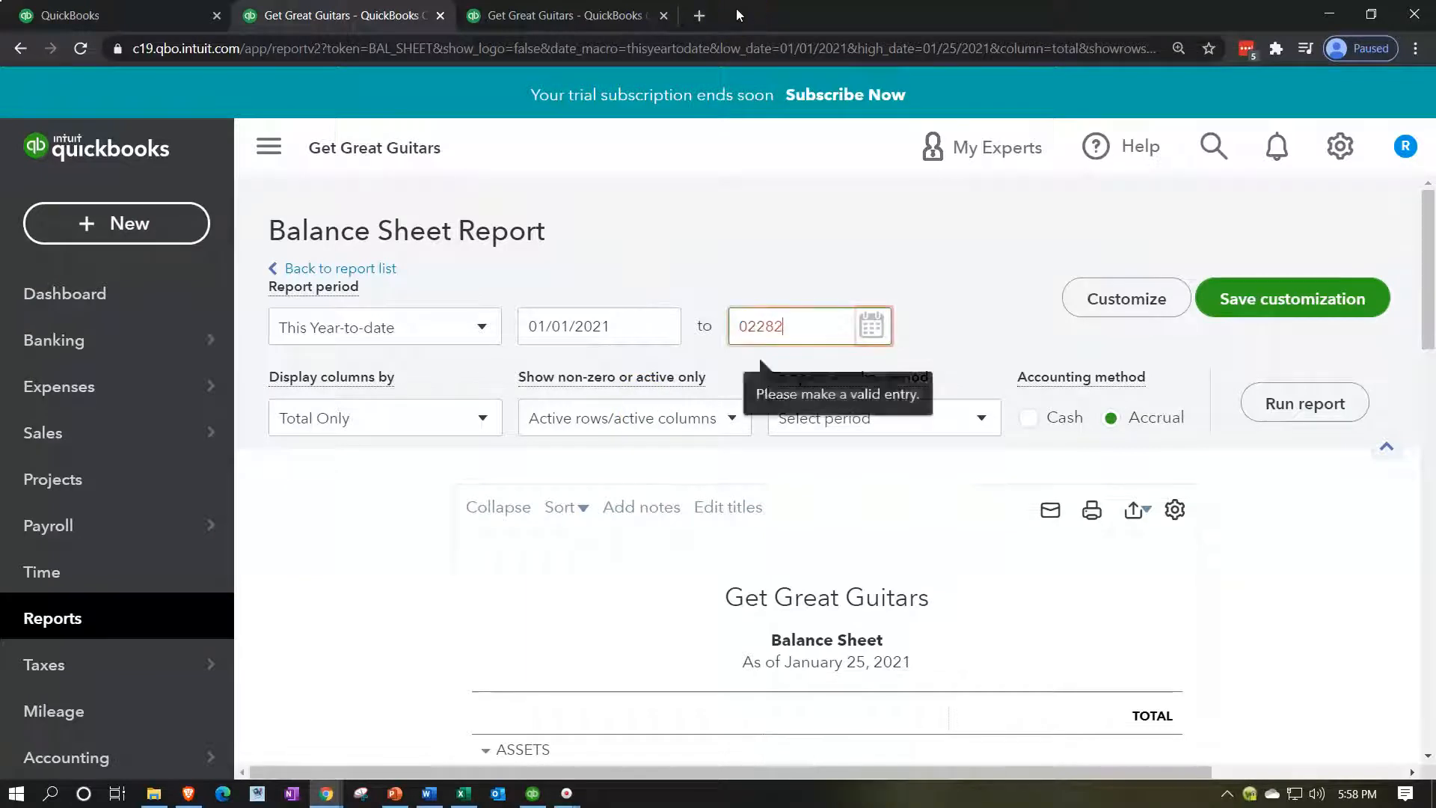
text(021)
click(1269, 392)
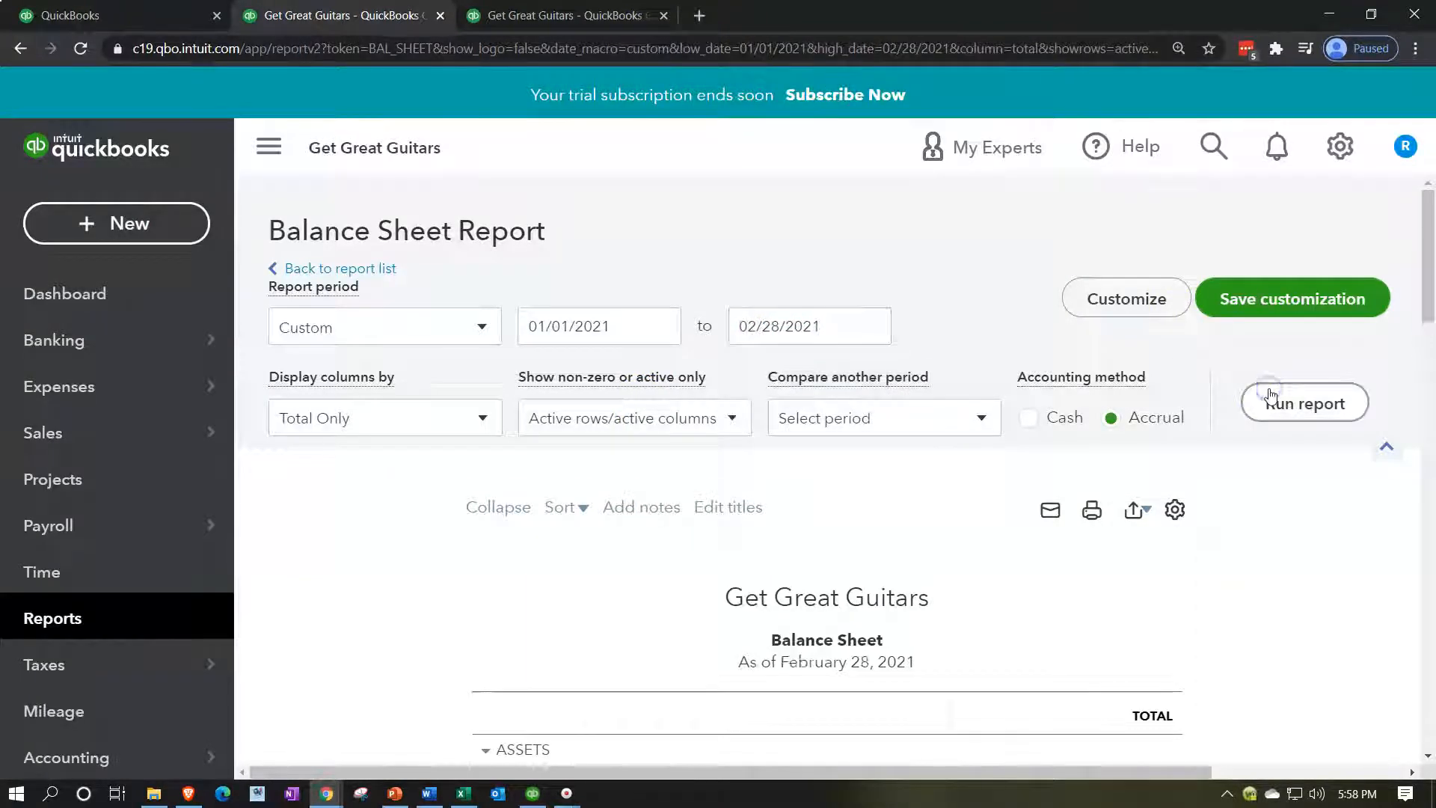
Collapse the sidebar and review the balance sheet's assets and liabilities.
click(269, 149)
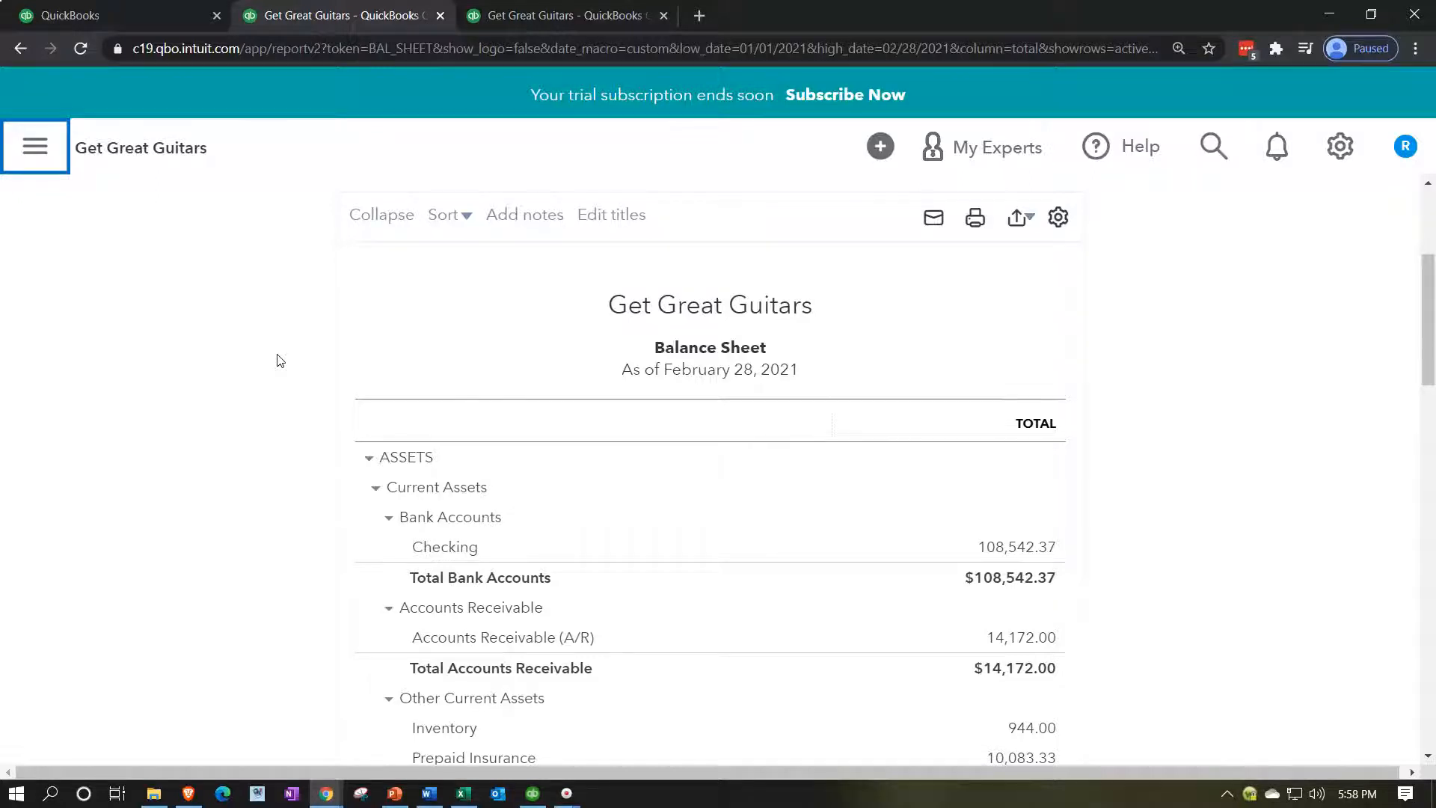
scroll(278, 361, down, 3)
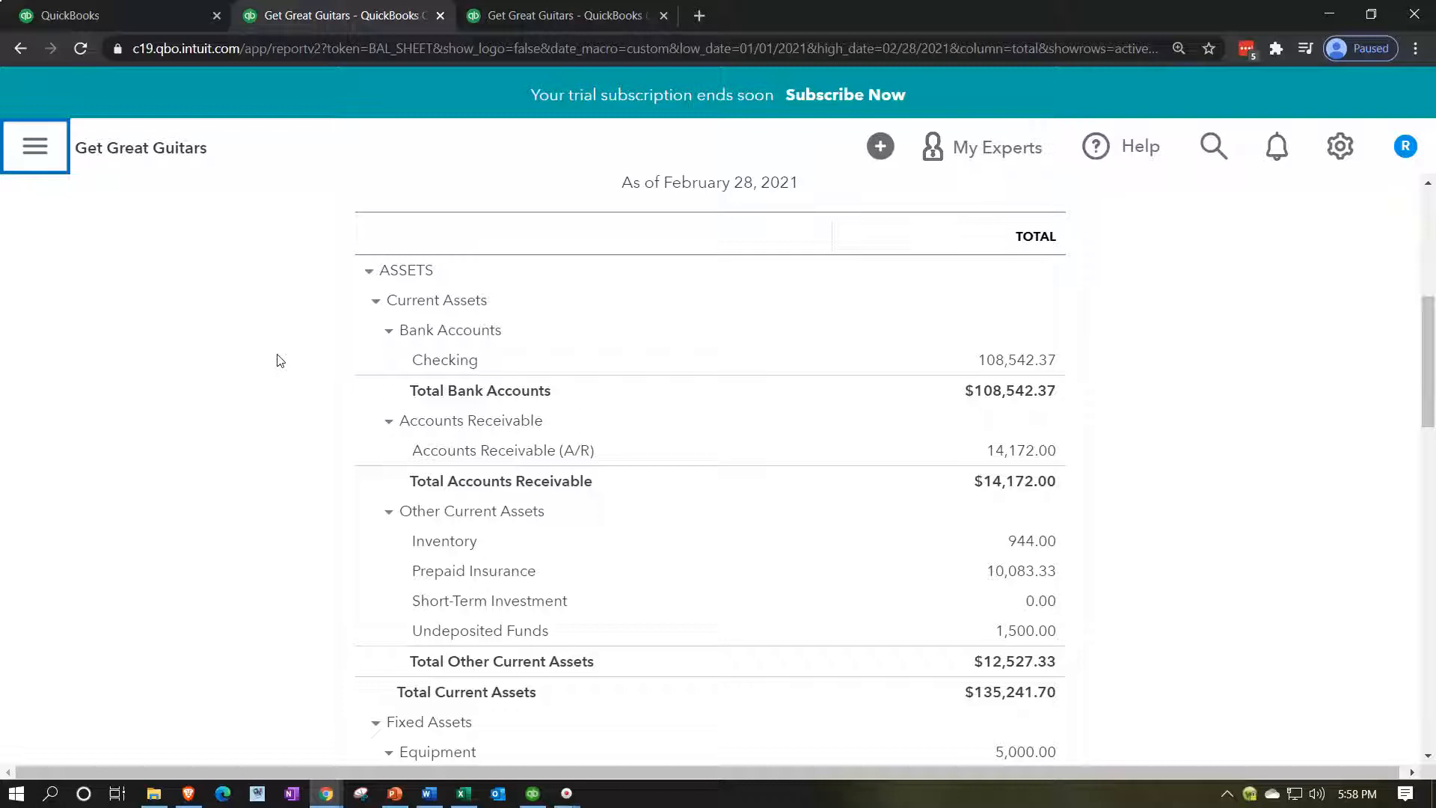
click(1043, 460)
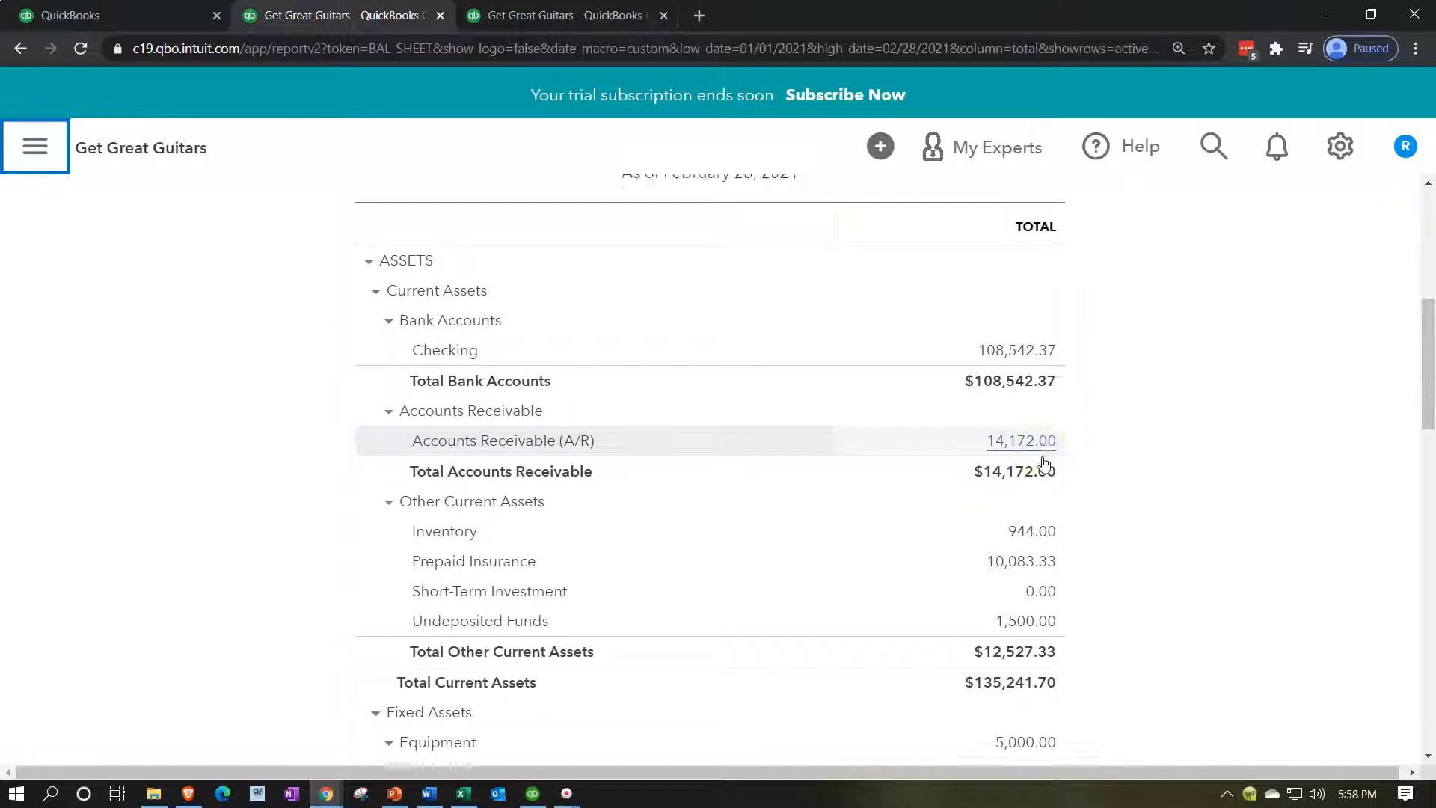
scroll(1045, 462, down, 10)
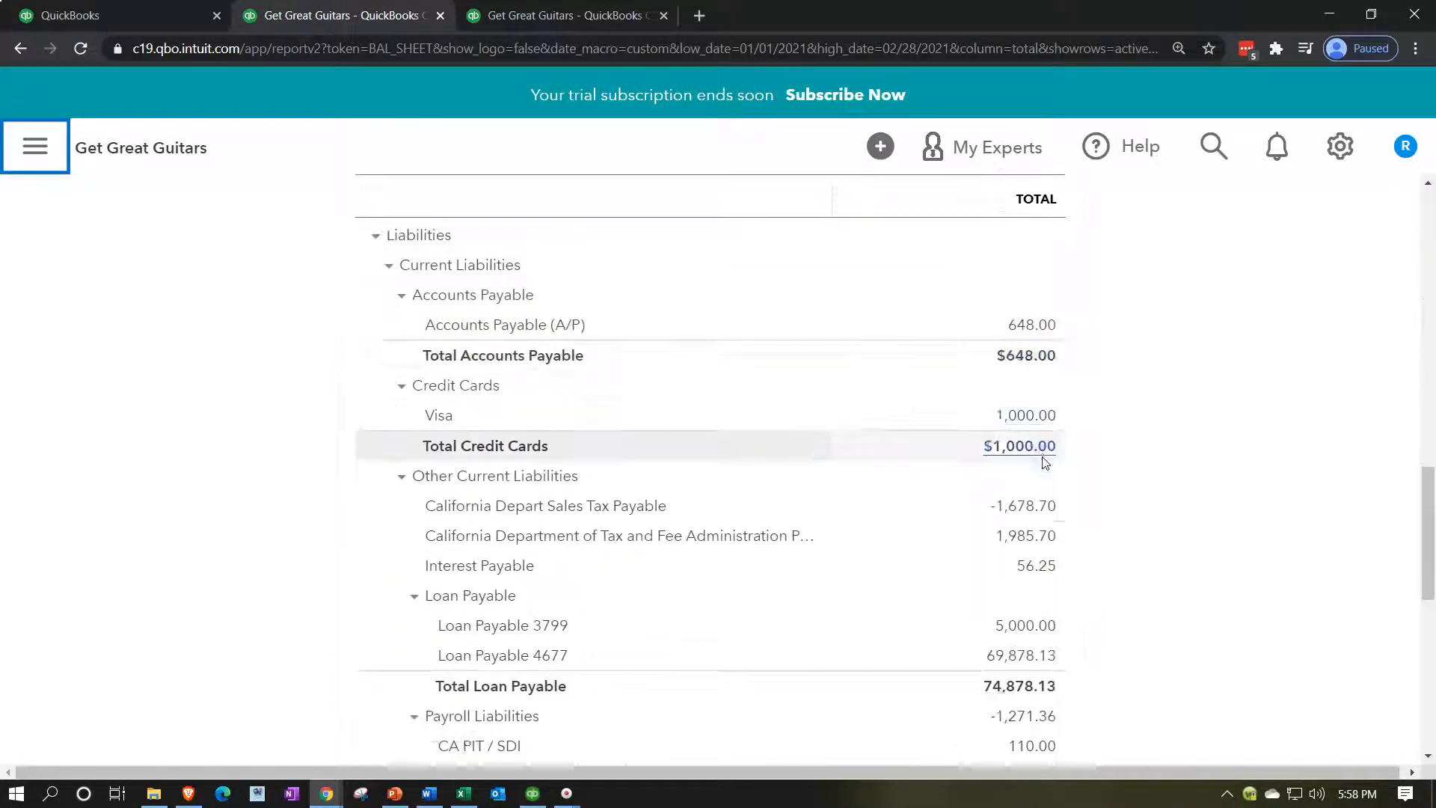
scroll(1045, 462, down, 5)
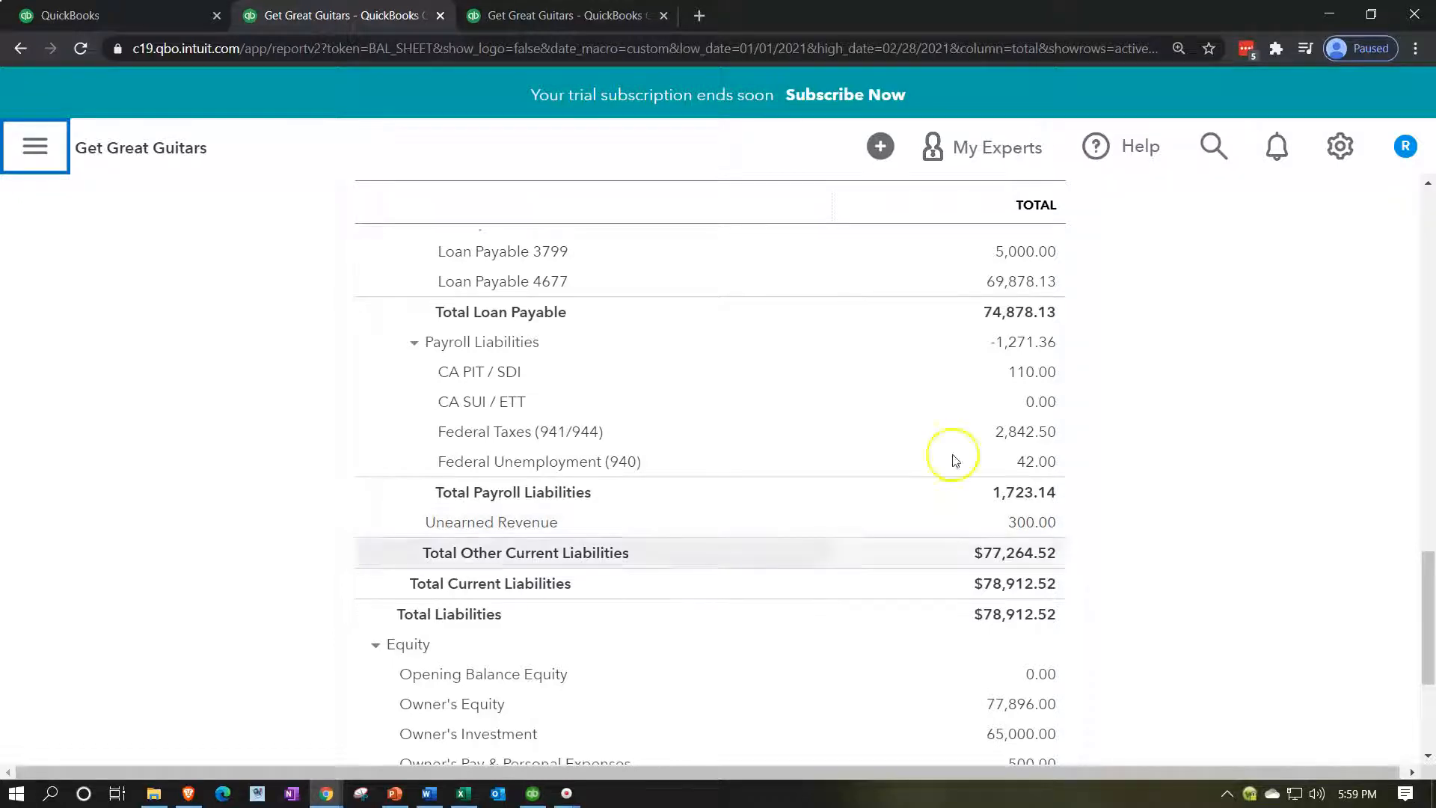
Duplicate the Profit and Loss browser tab.
click(606, 25)
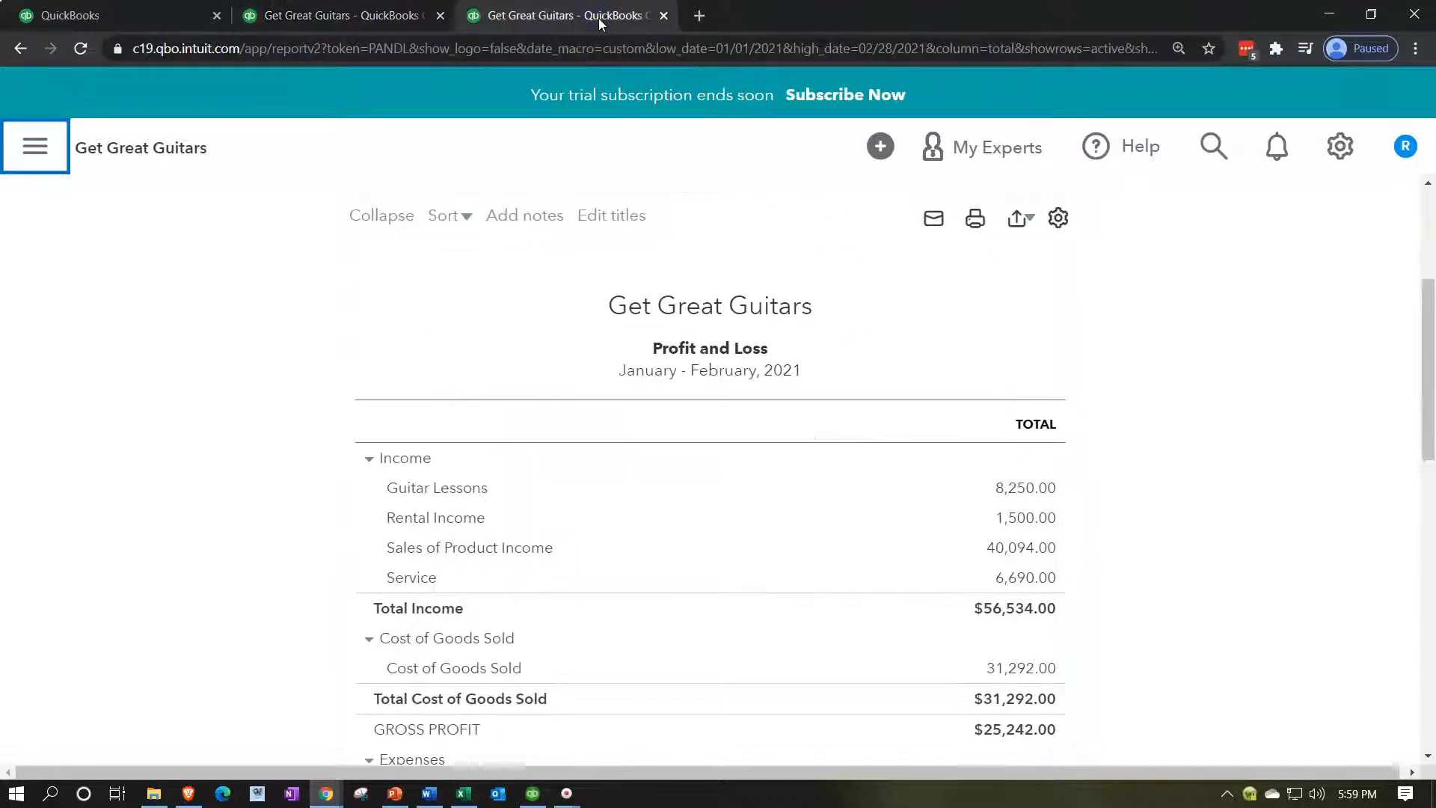
right_click(599, 15)
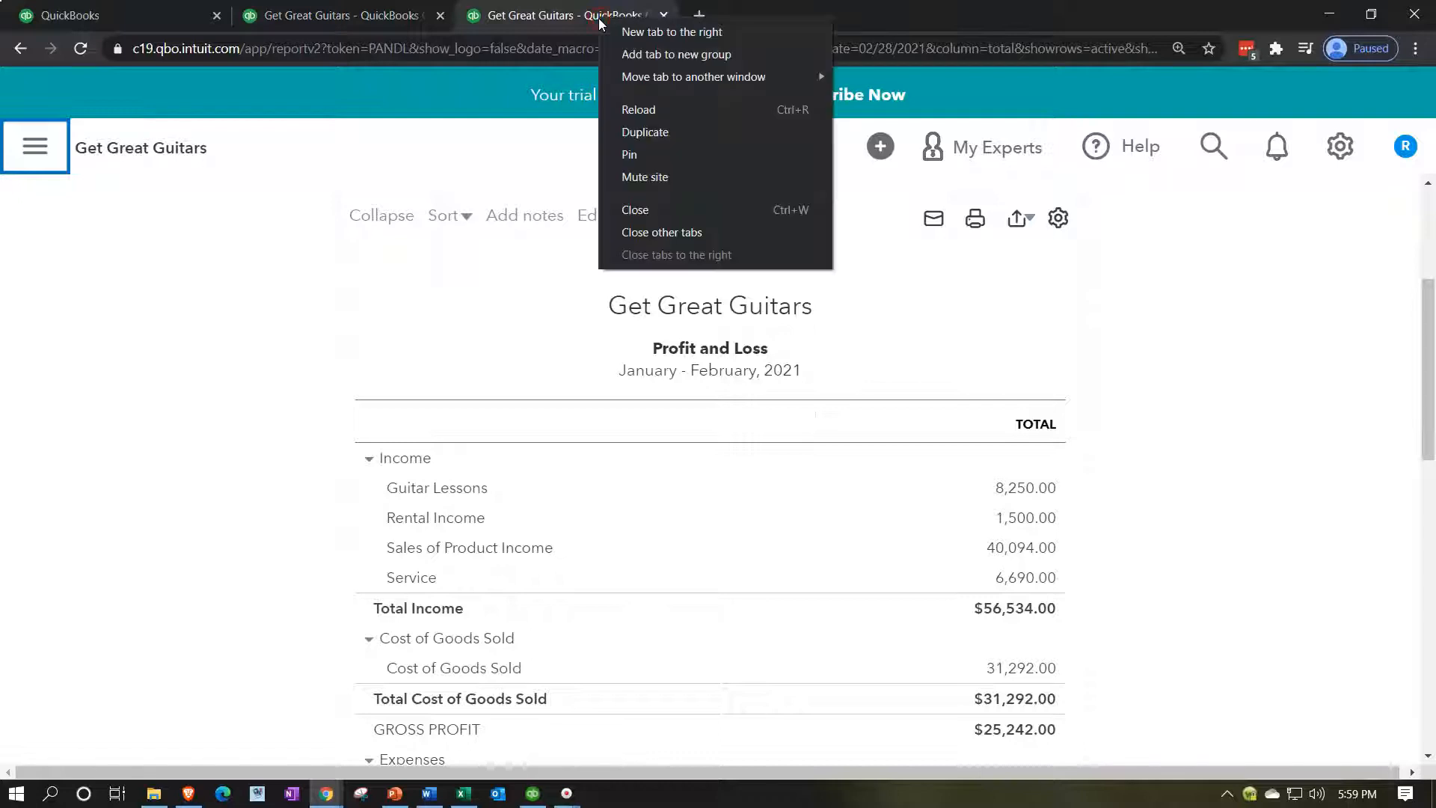
click(647, 131)
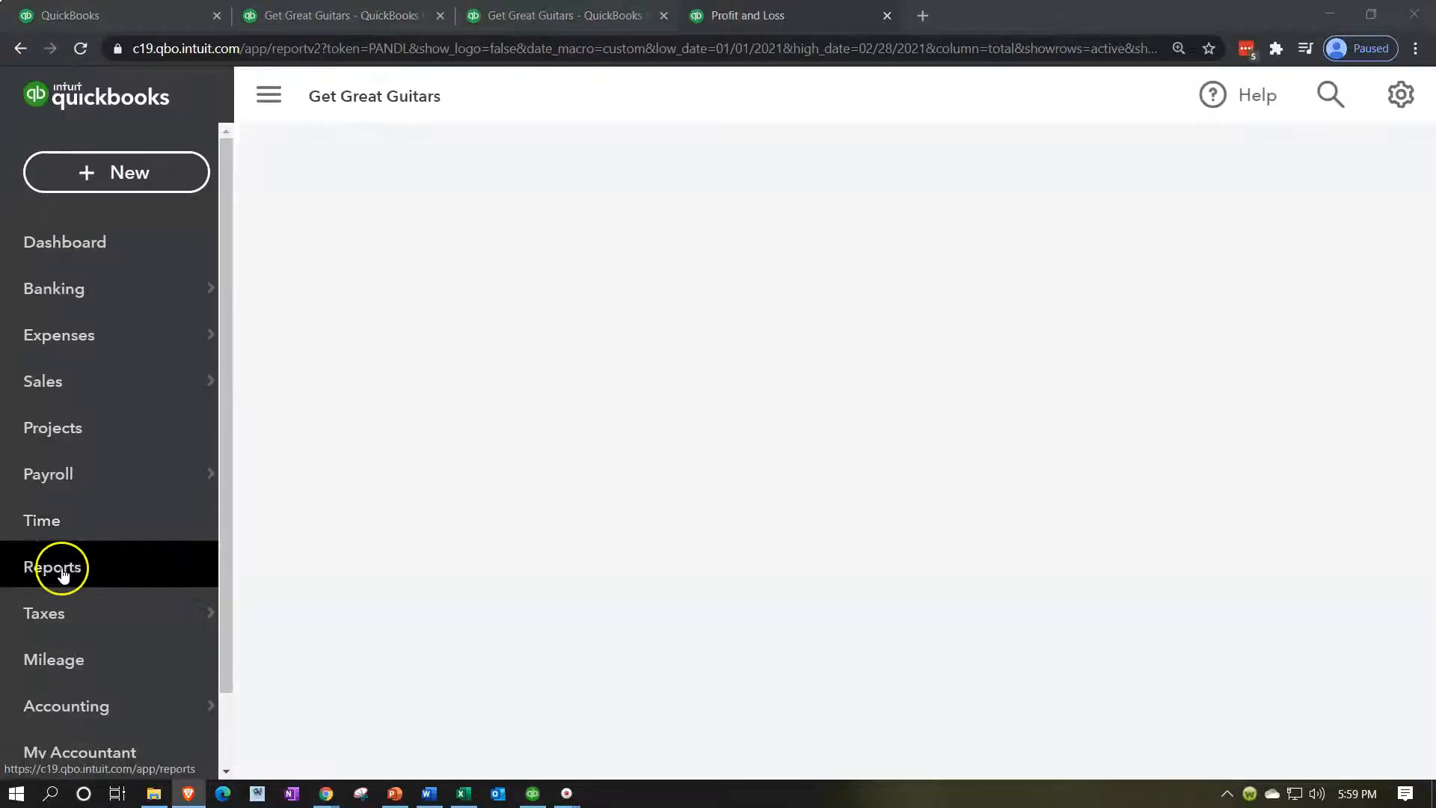
In the copied tab, find and open the Customer Balance Detail report under Who owes you.
click(62, 573)
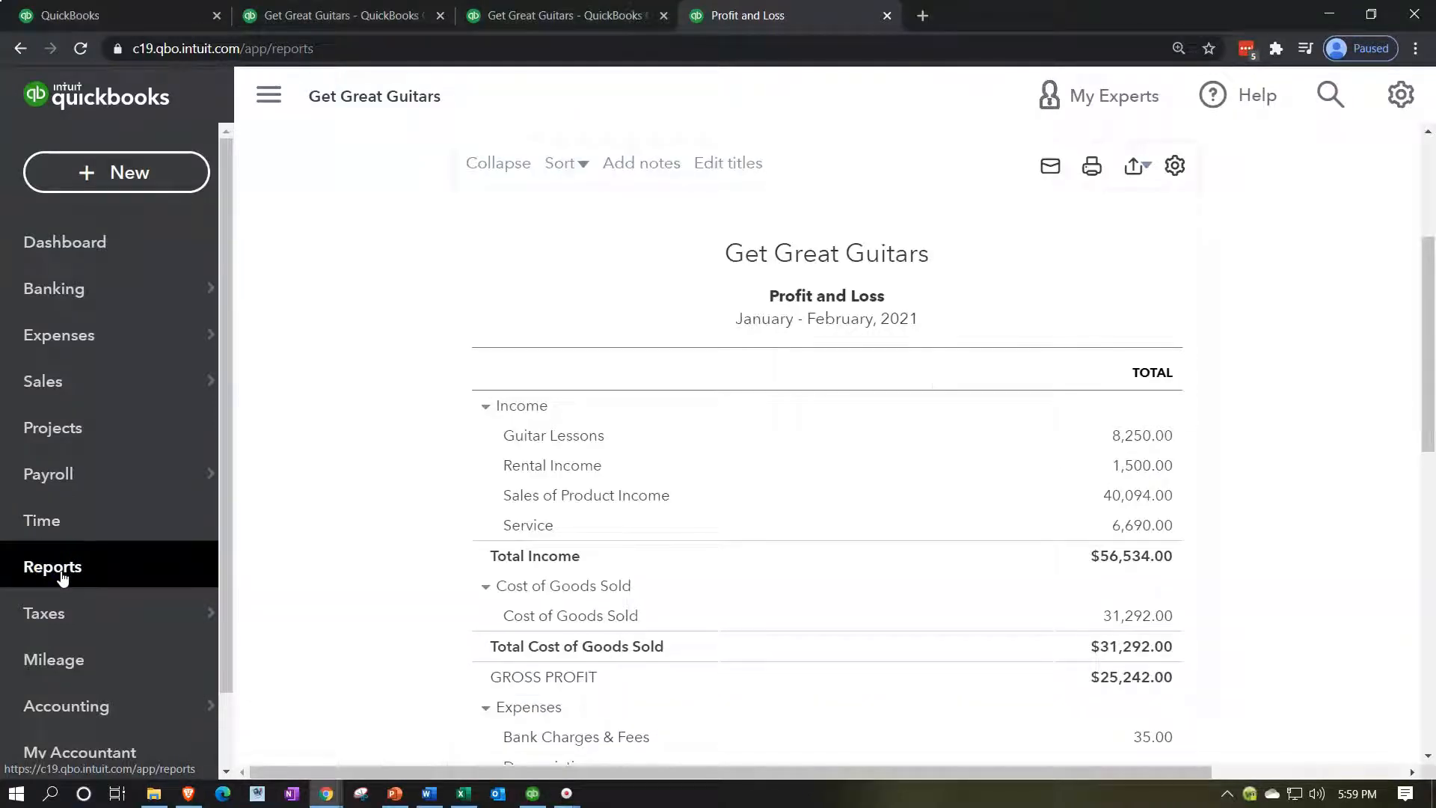
click(62, 575)
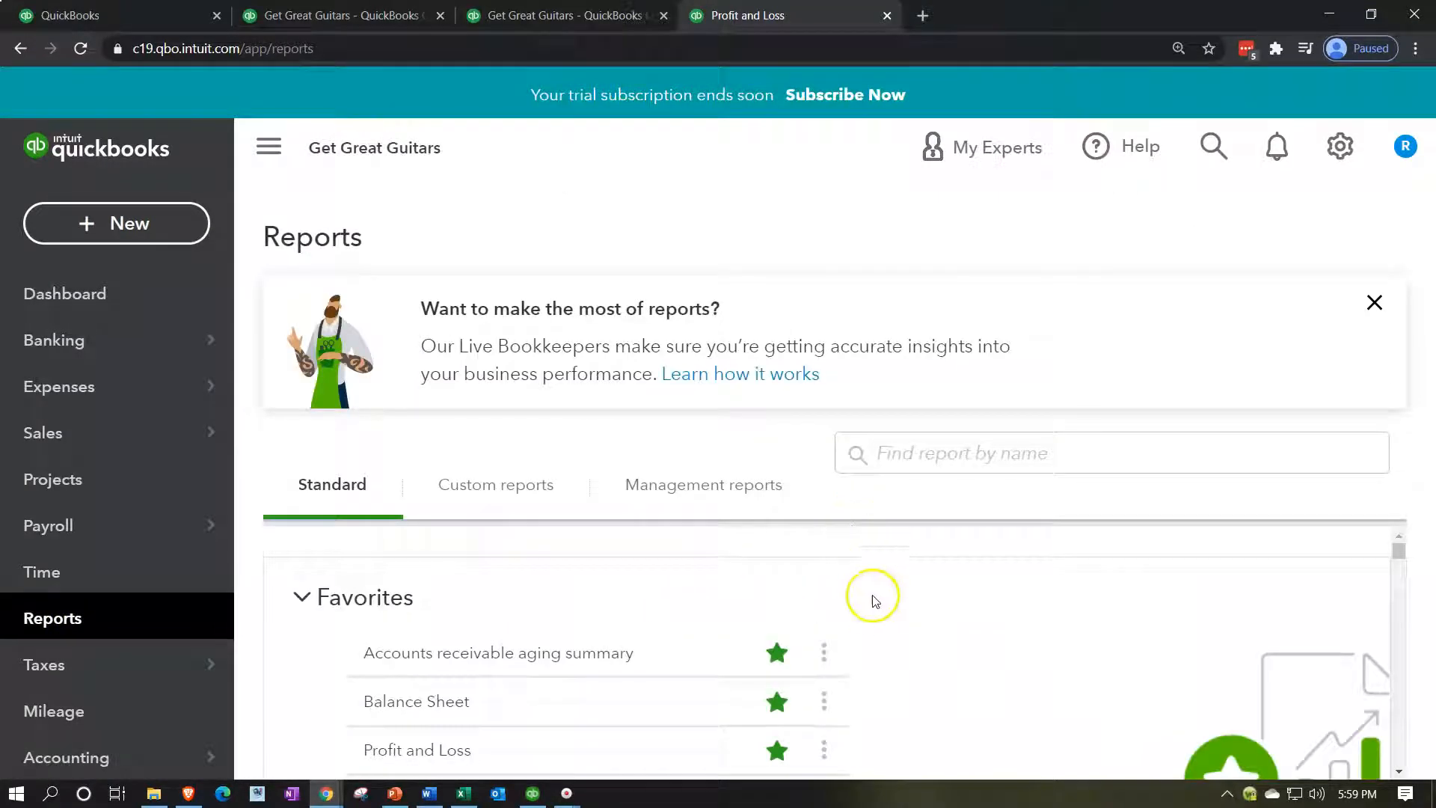
scroll(872, 602, down, 5)
scroll(879, 610, down, 10)
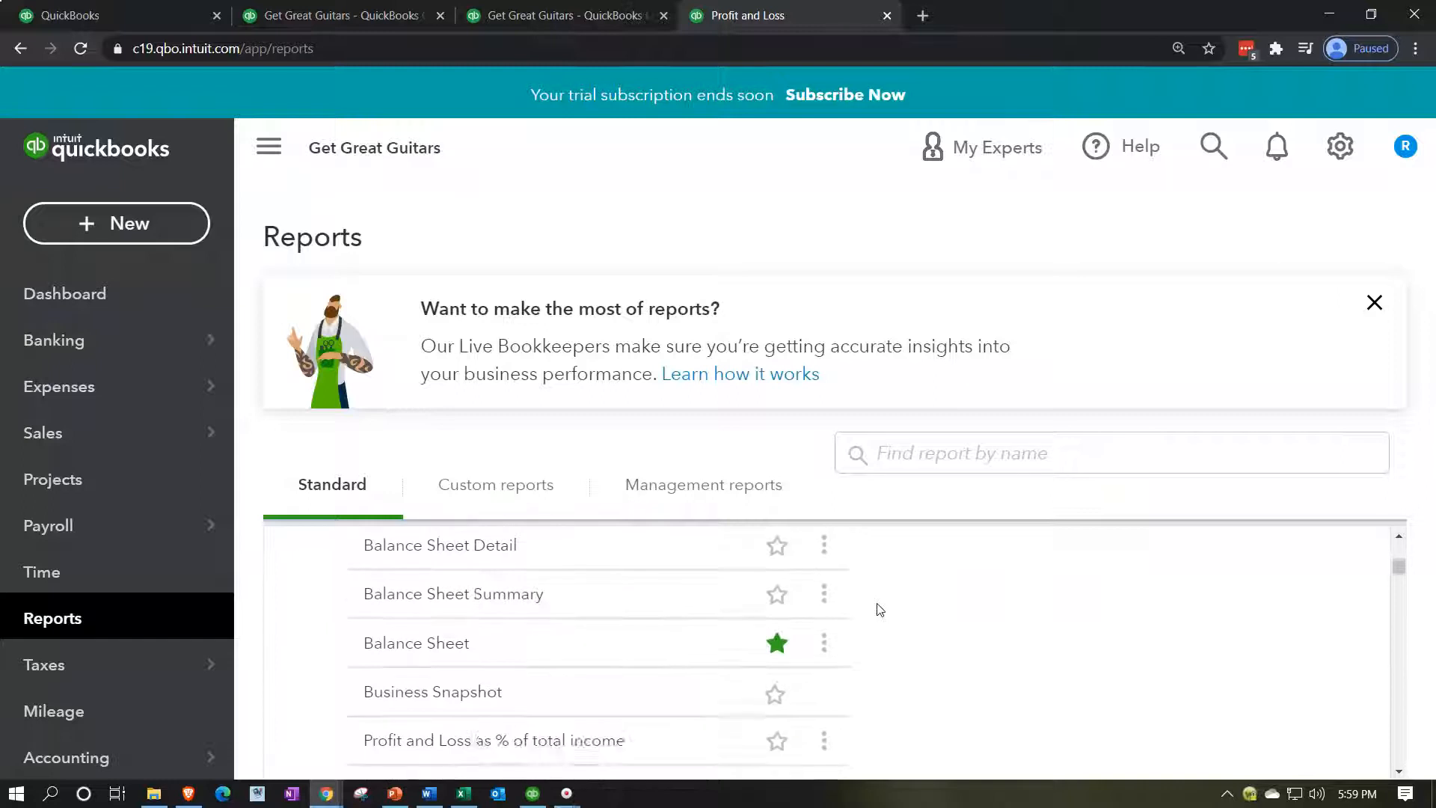
scroll(880, 609, down, 6)
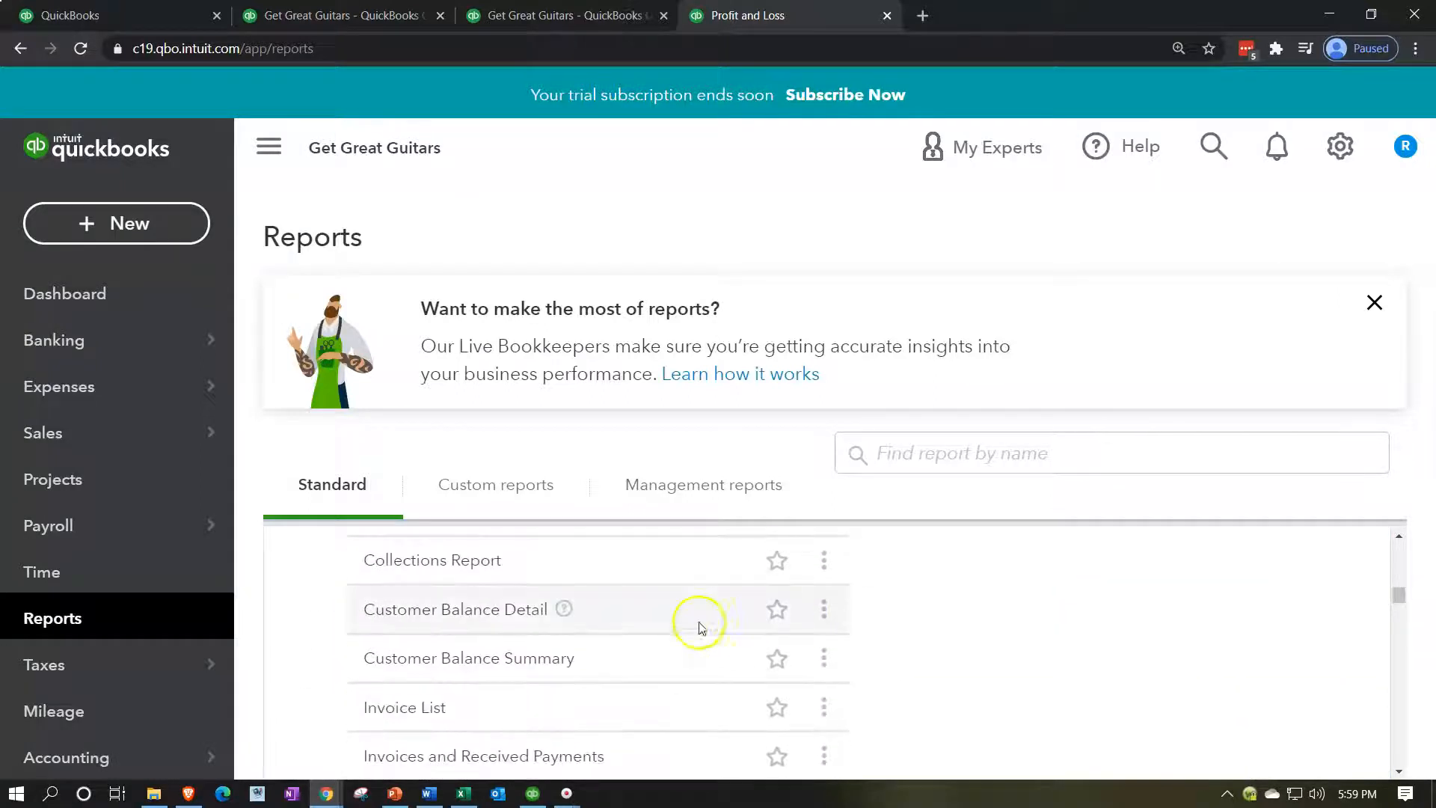
click(528, 609)
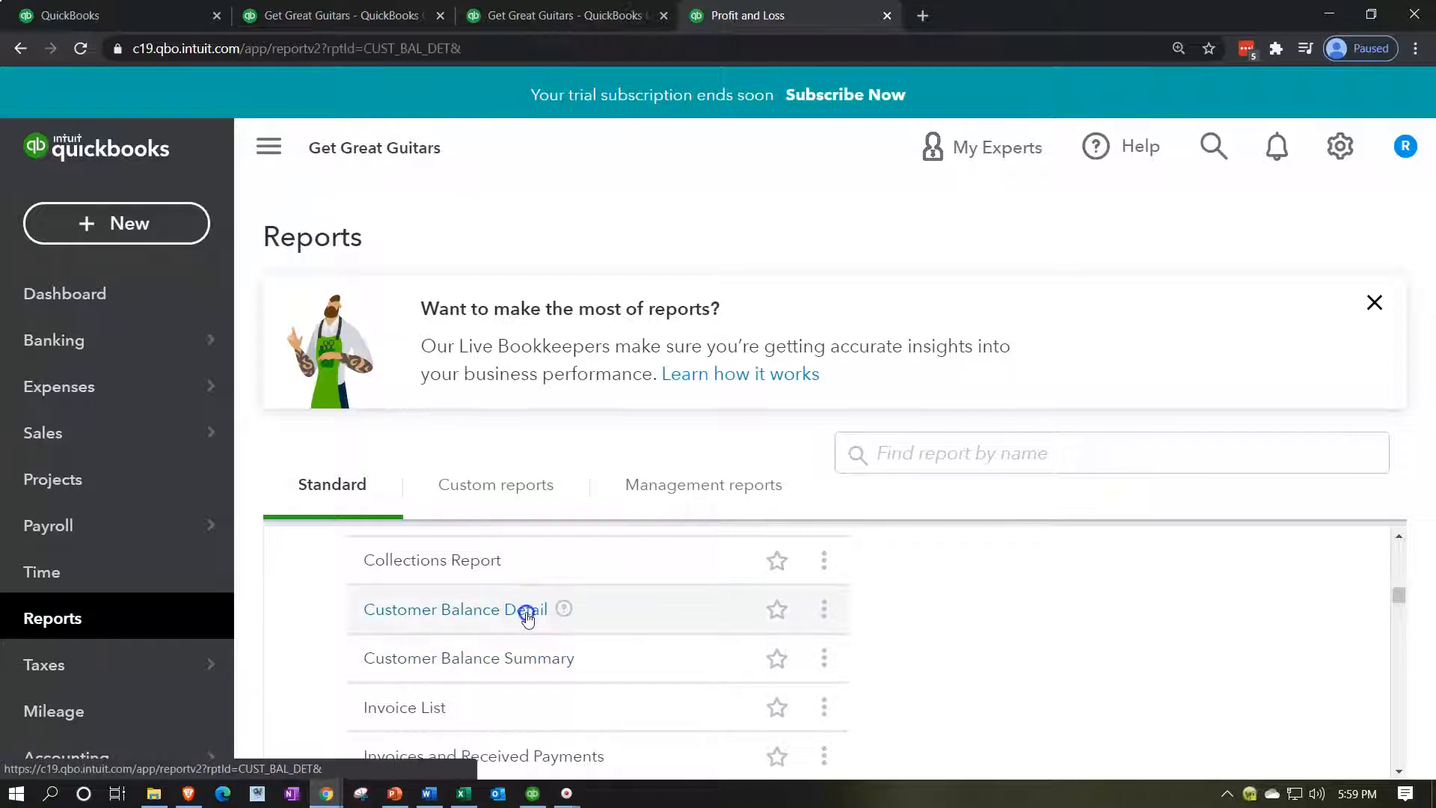
Rerun Customer Balance Detail with a custom As of date of 02/28/2021.
scroll(527, 620, down, 4)
scroll(542, 617, up, 4)
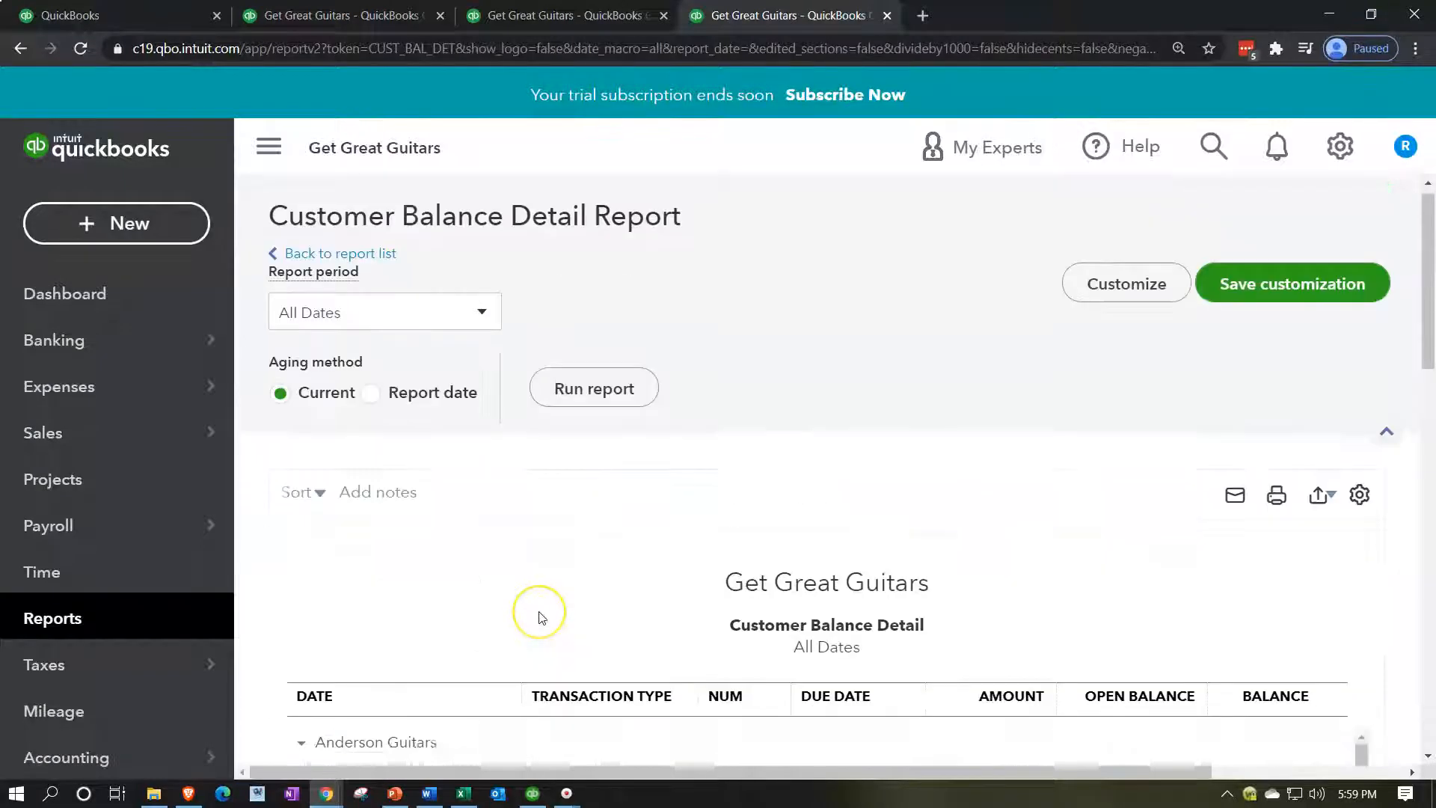
click(482, 329)
click(399, 401)
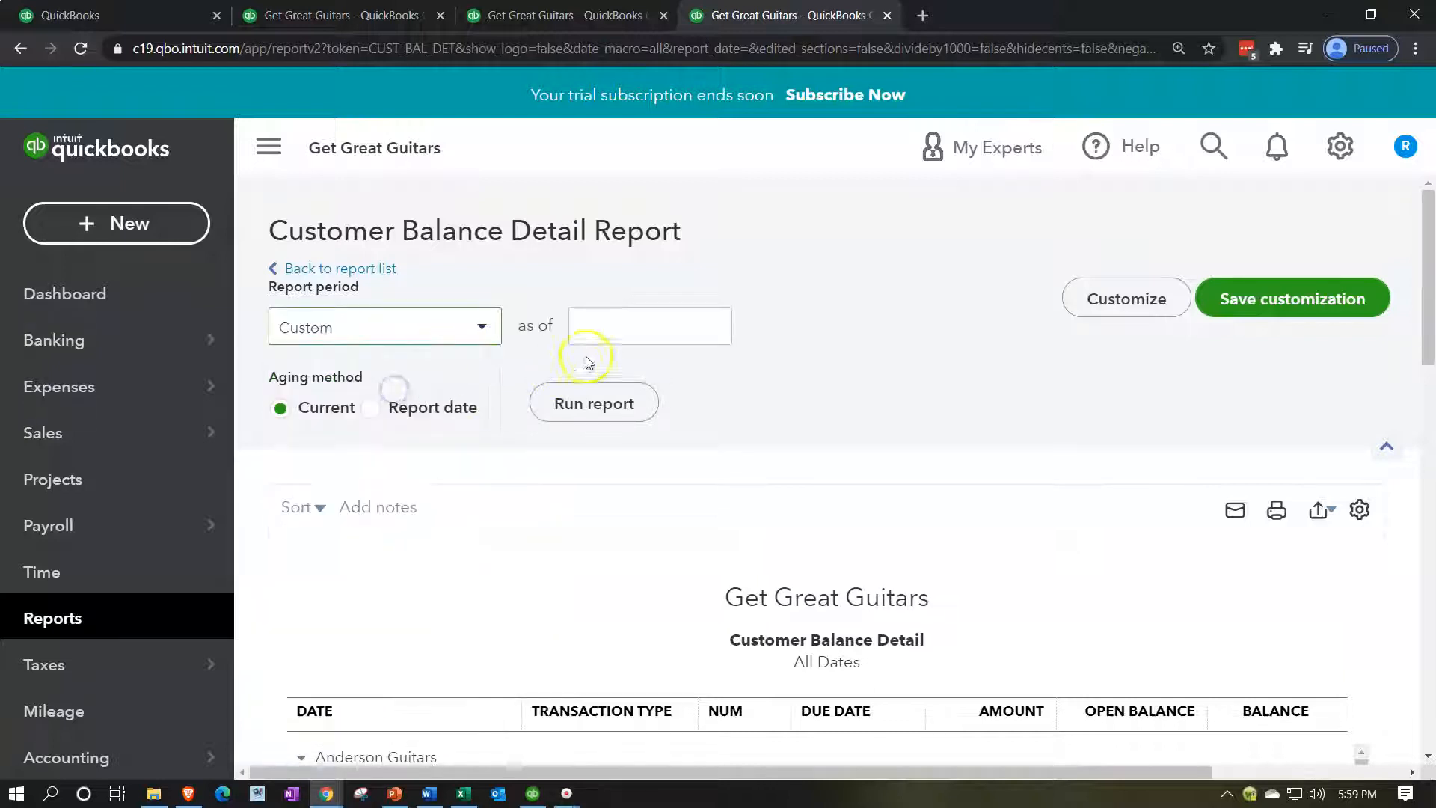
click(628, 333)
text(02)
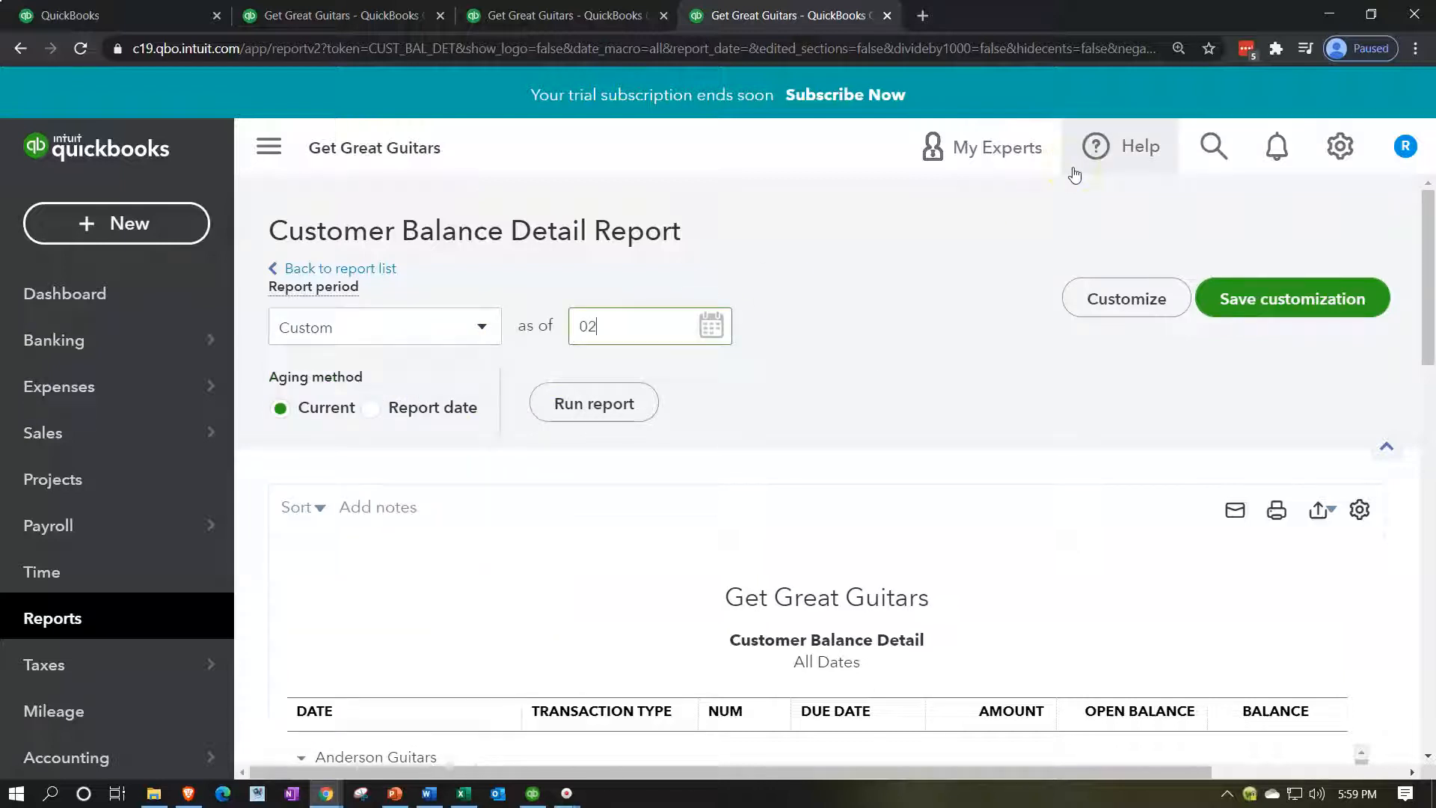
text(/28/2021)
key(Tab)
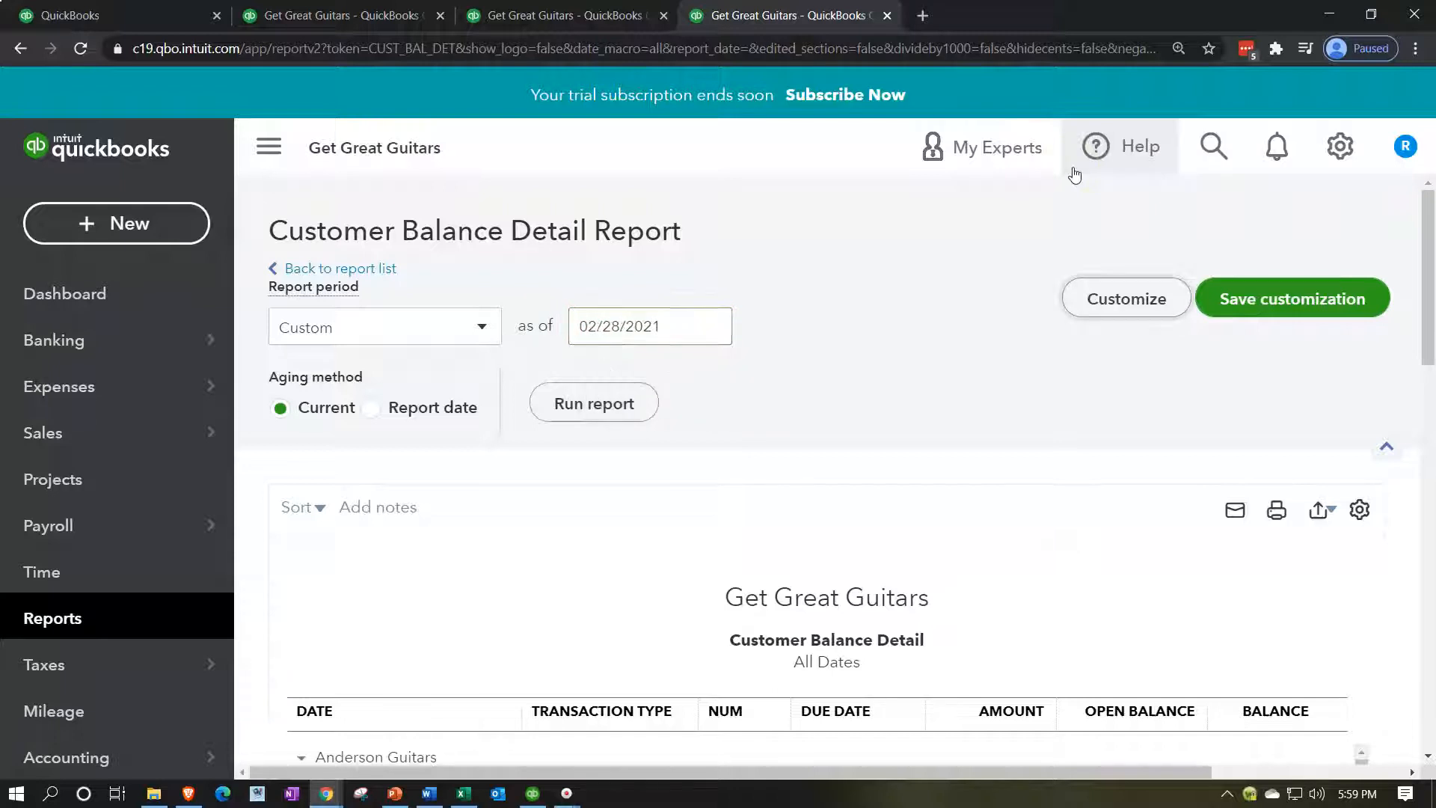
click(632, 404)
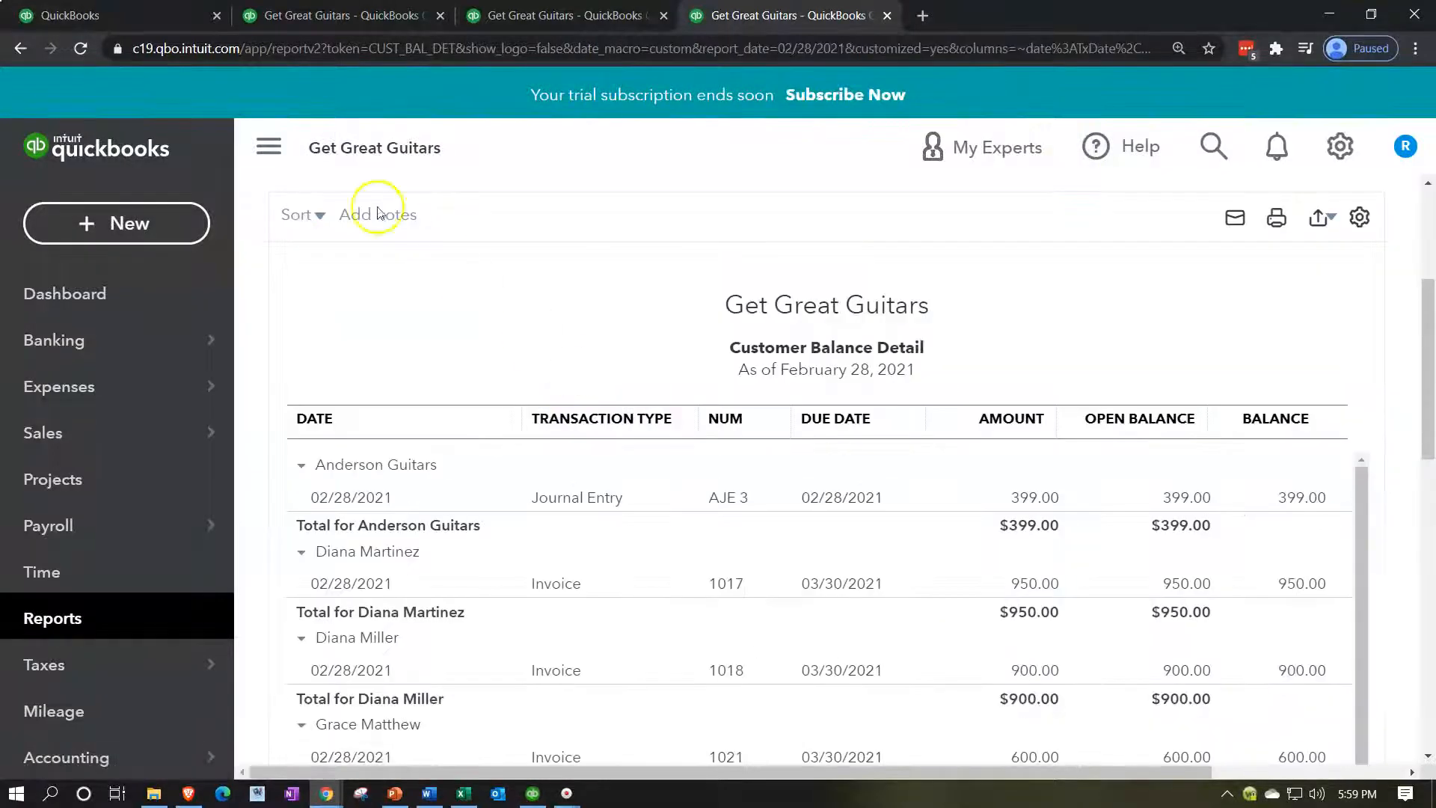
Collapse the side navigation and review the report down to the $14,172.00 total.
click(271, 149)
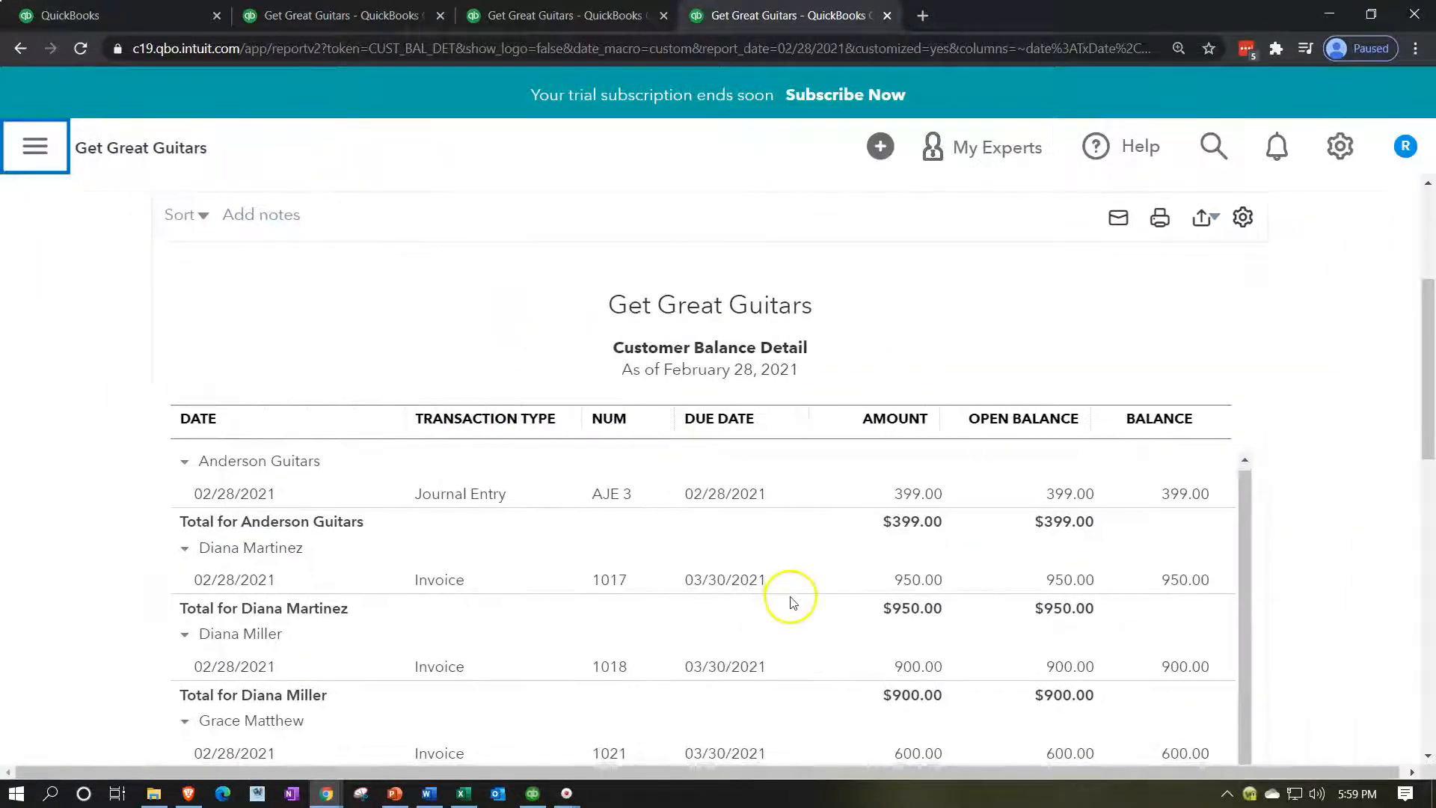
scroll(1099, 609, down, 5)
scroll(1111, 609, down, 7)
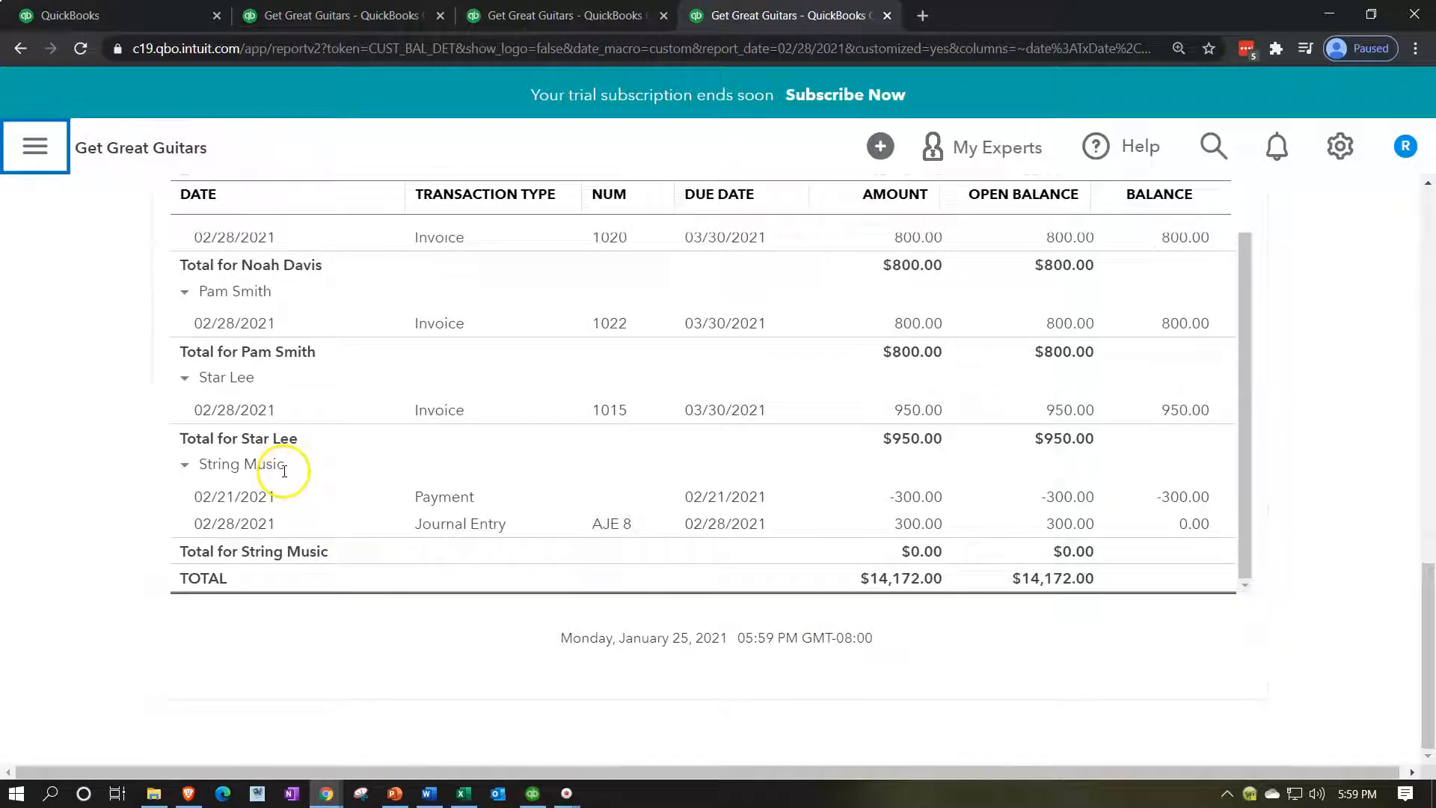
click(442, 528)
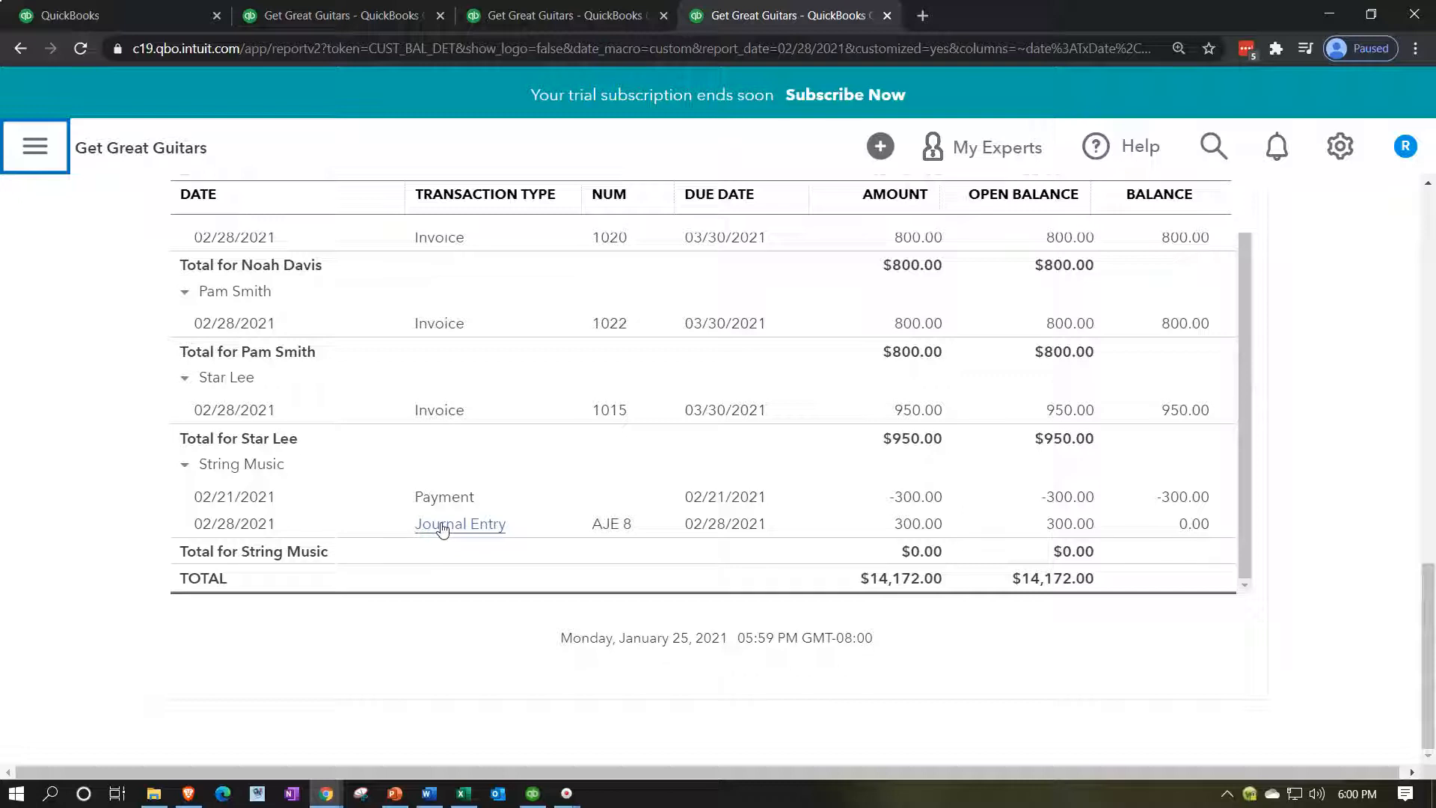
click(446, 558)
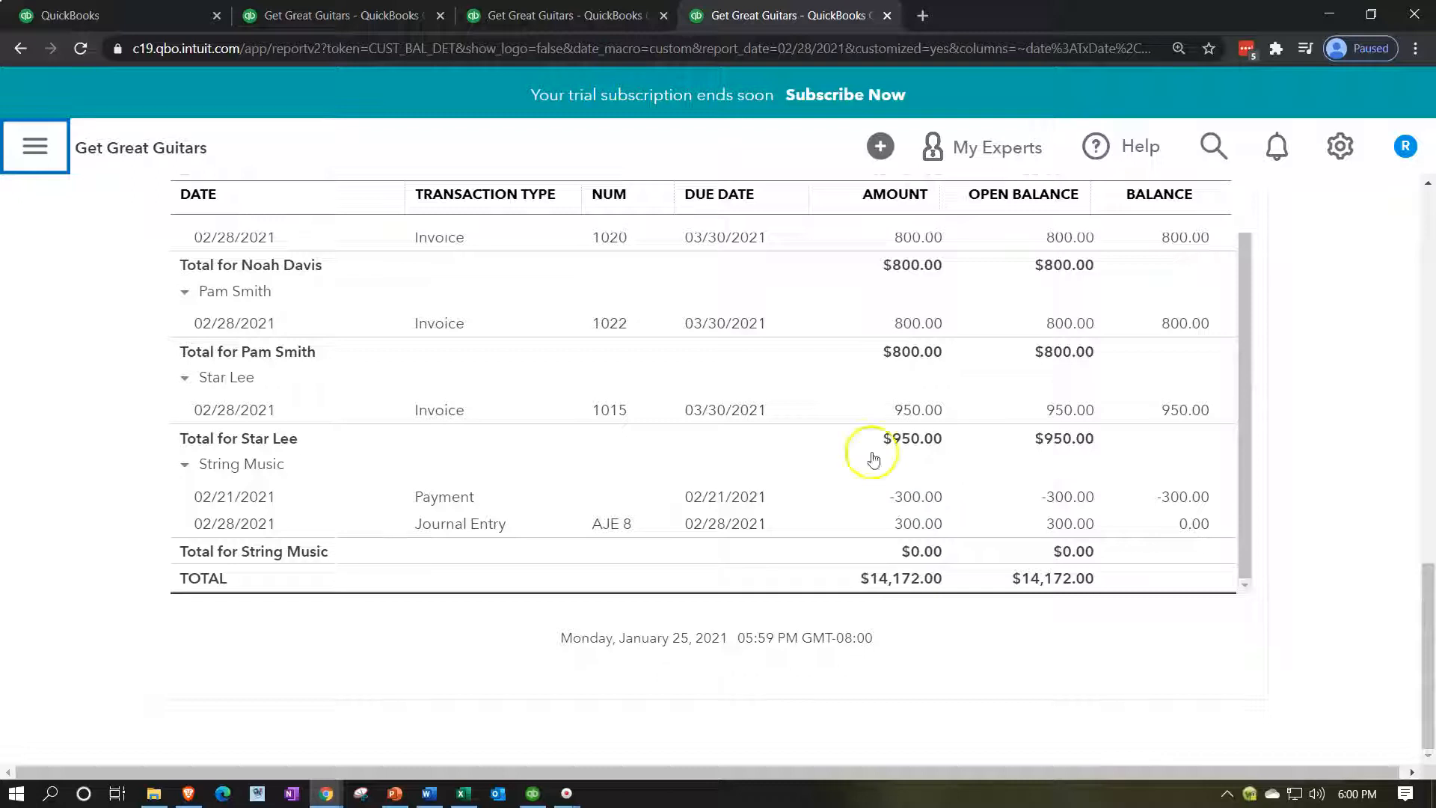
click(378, 15)
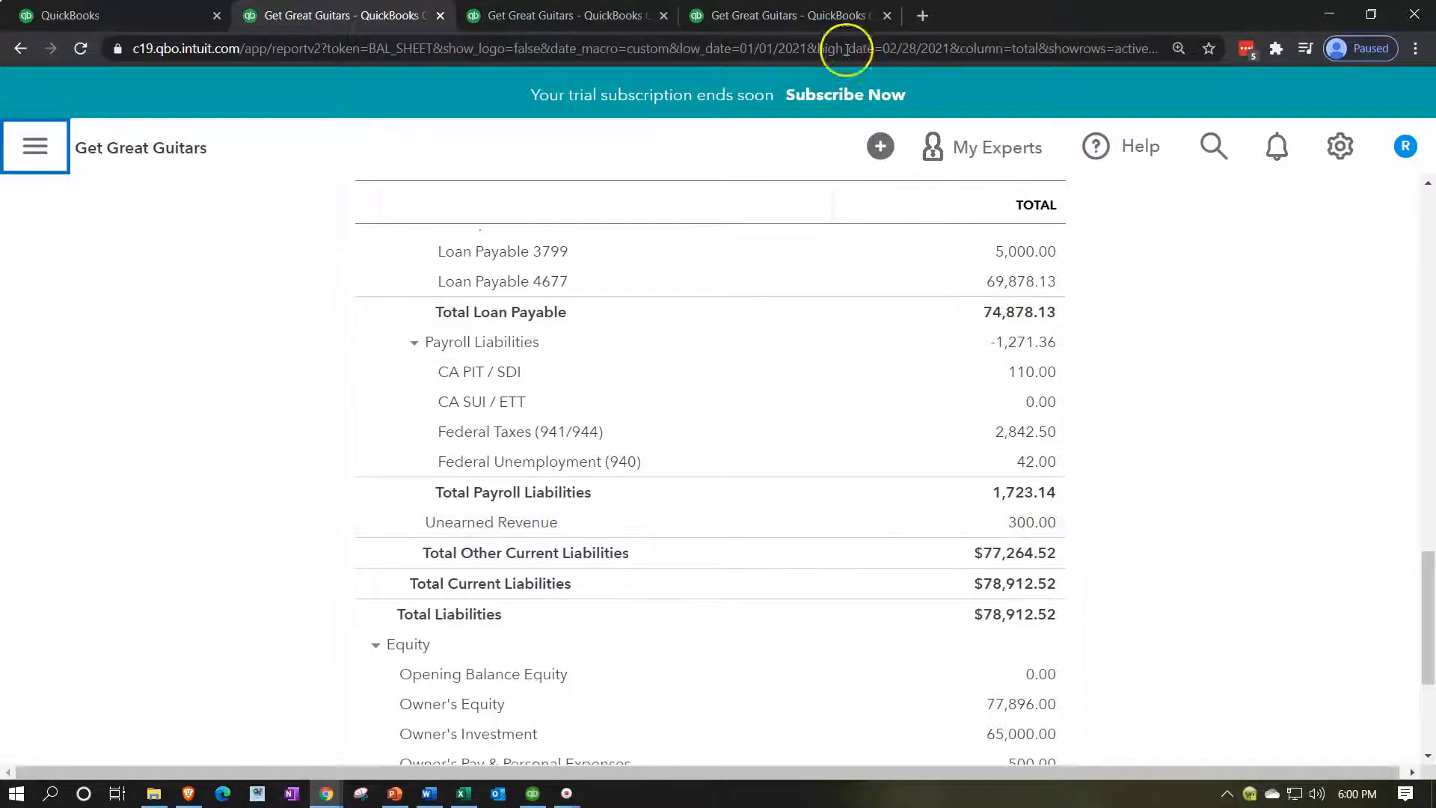
click(820, 16)
click(927, 496)
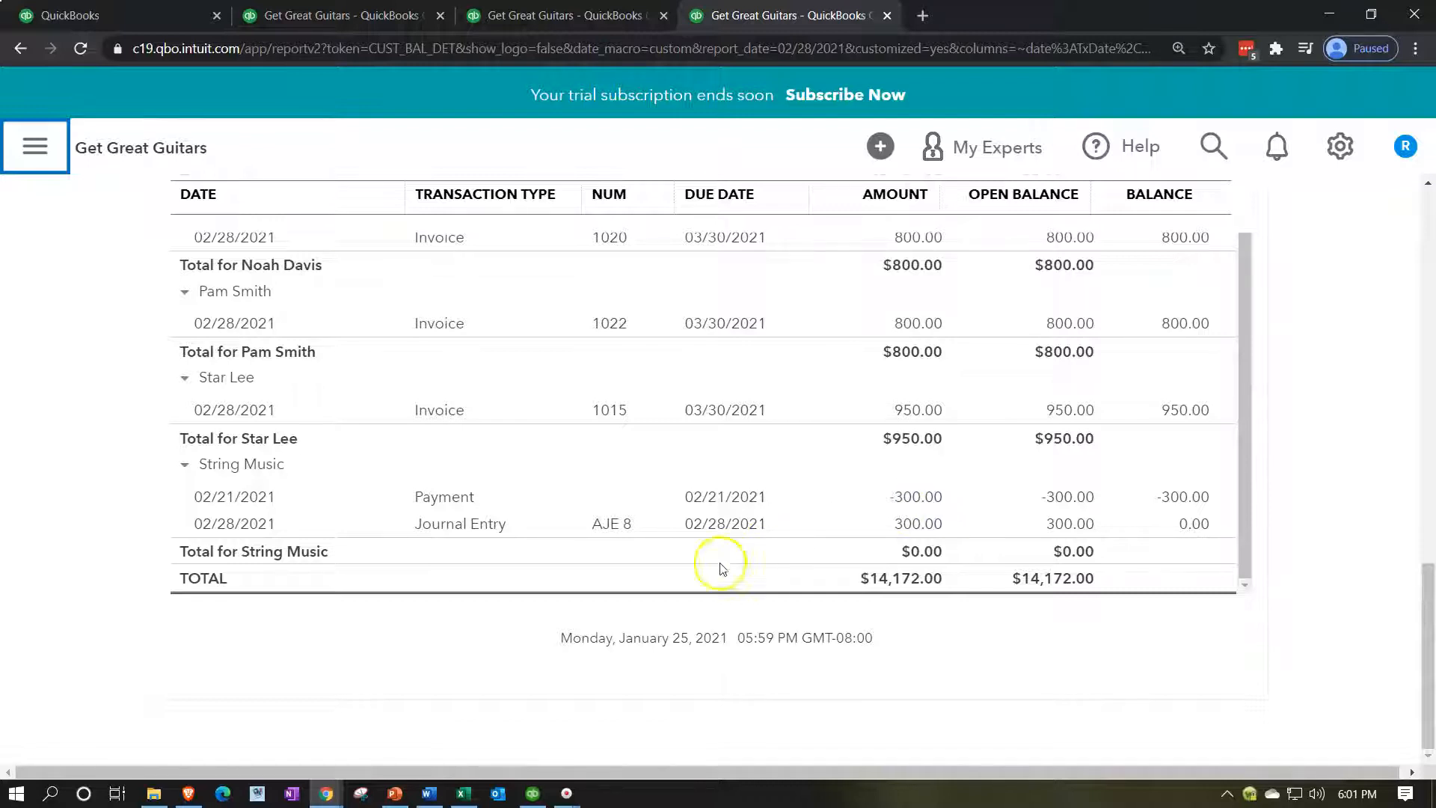
In the Excel worksheet, label a new entry 'RJE 9' in cell A35.
click(468, 795)
click(461, 596)
scroll(461, 596, down, 3)
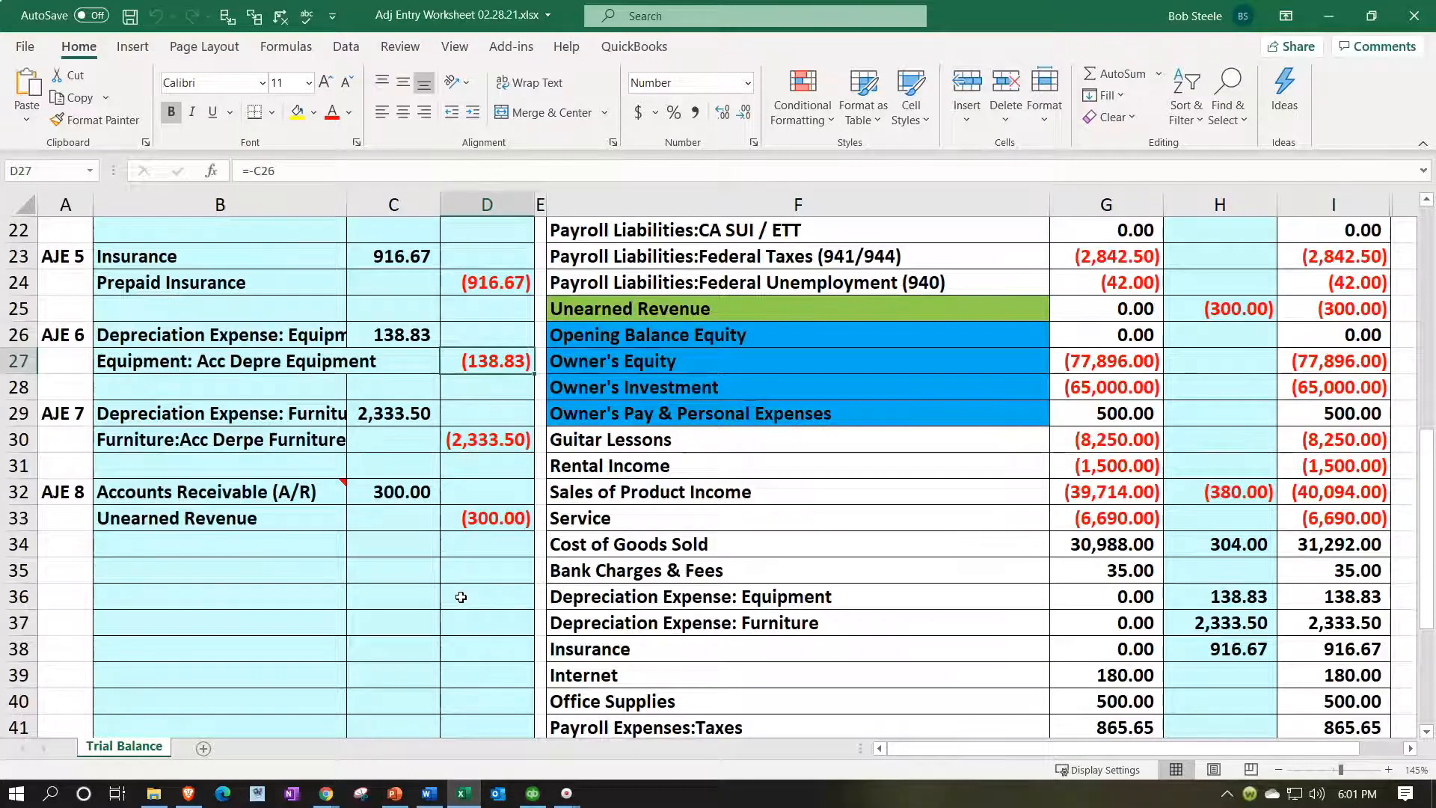
click(305, 571)
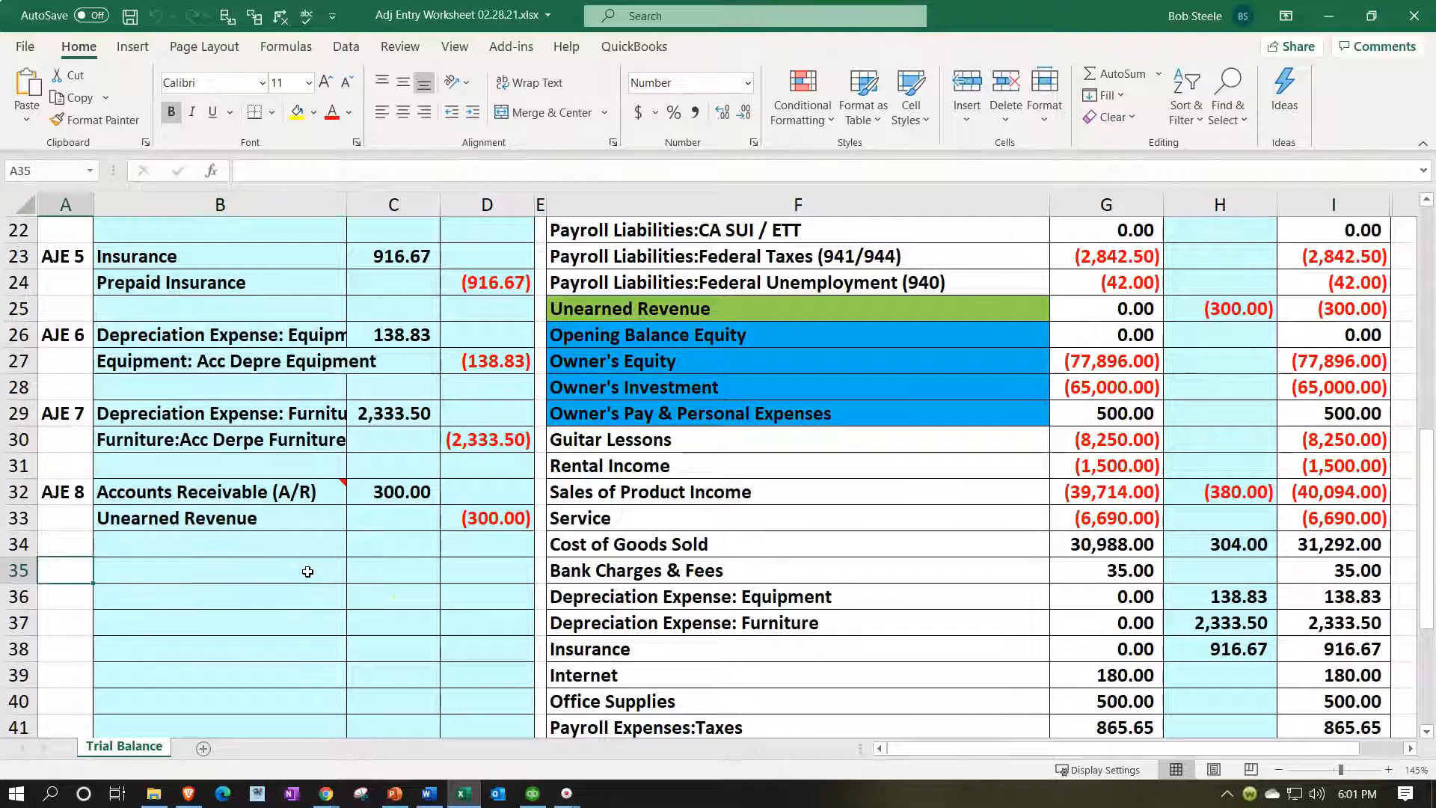
text(RJE )
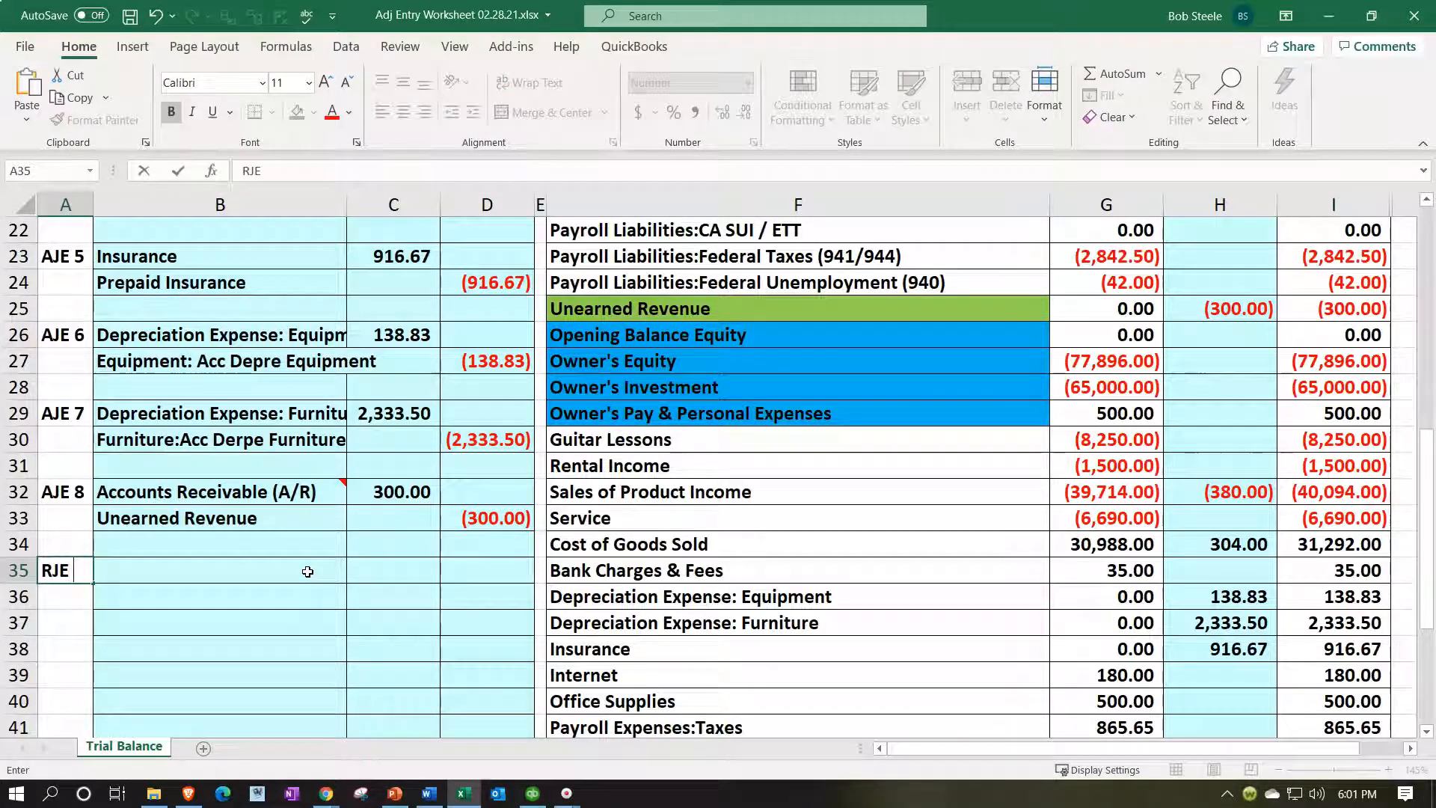
text(9)
key(Return)
Link B35 to Accounts Receivable (A/R) in B32 and B36 to Unearned Revenue in B33.
click(308, 571)
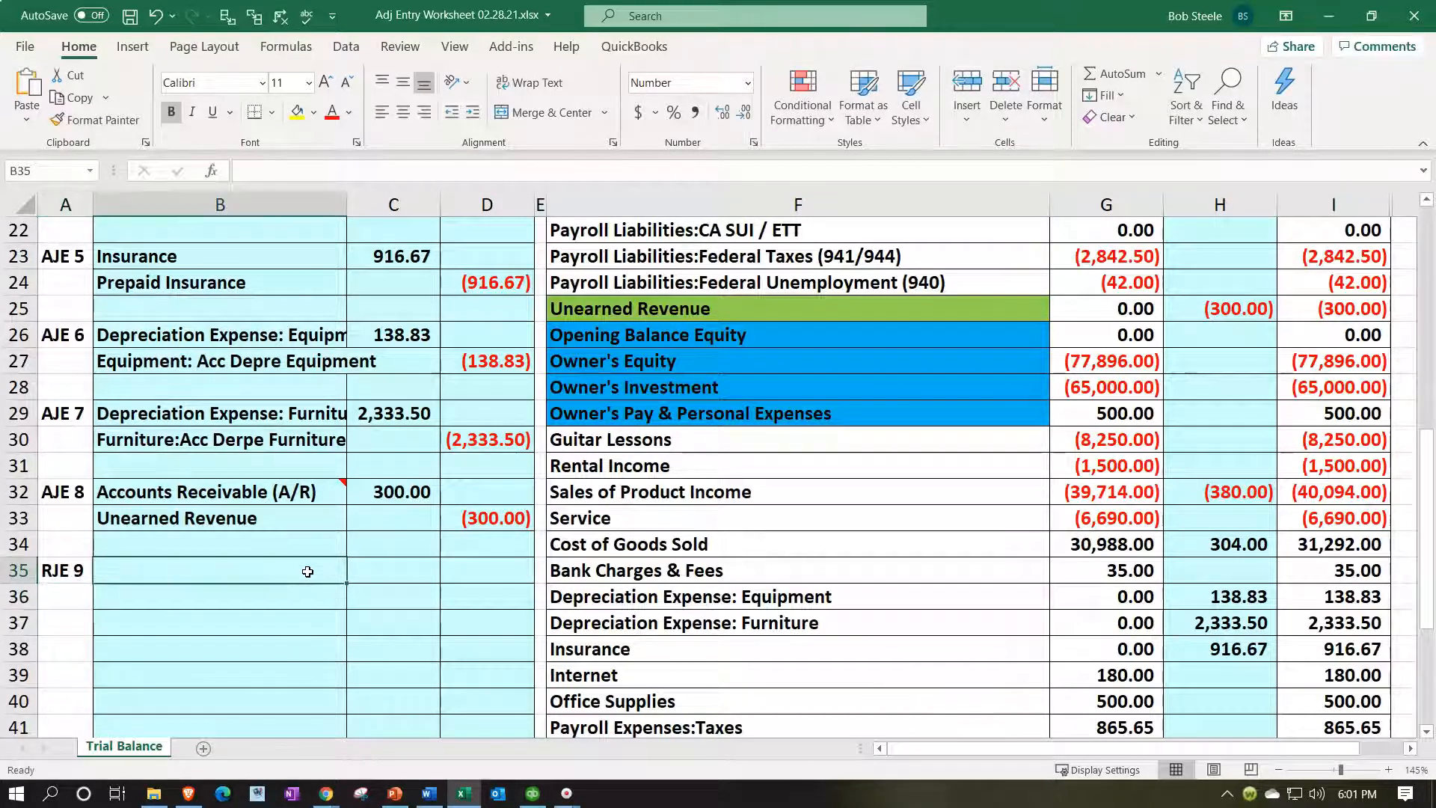
text(=)
key(Up)
key(Up)
key(Up)
key(Return)
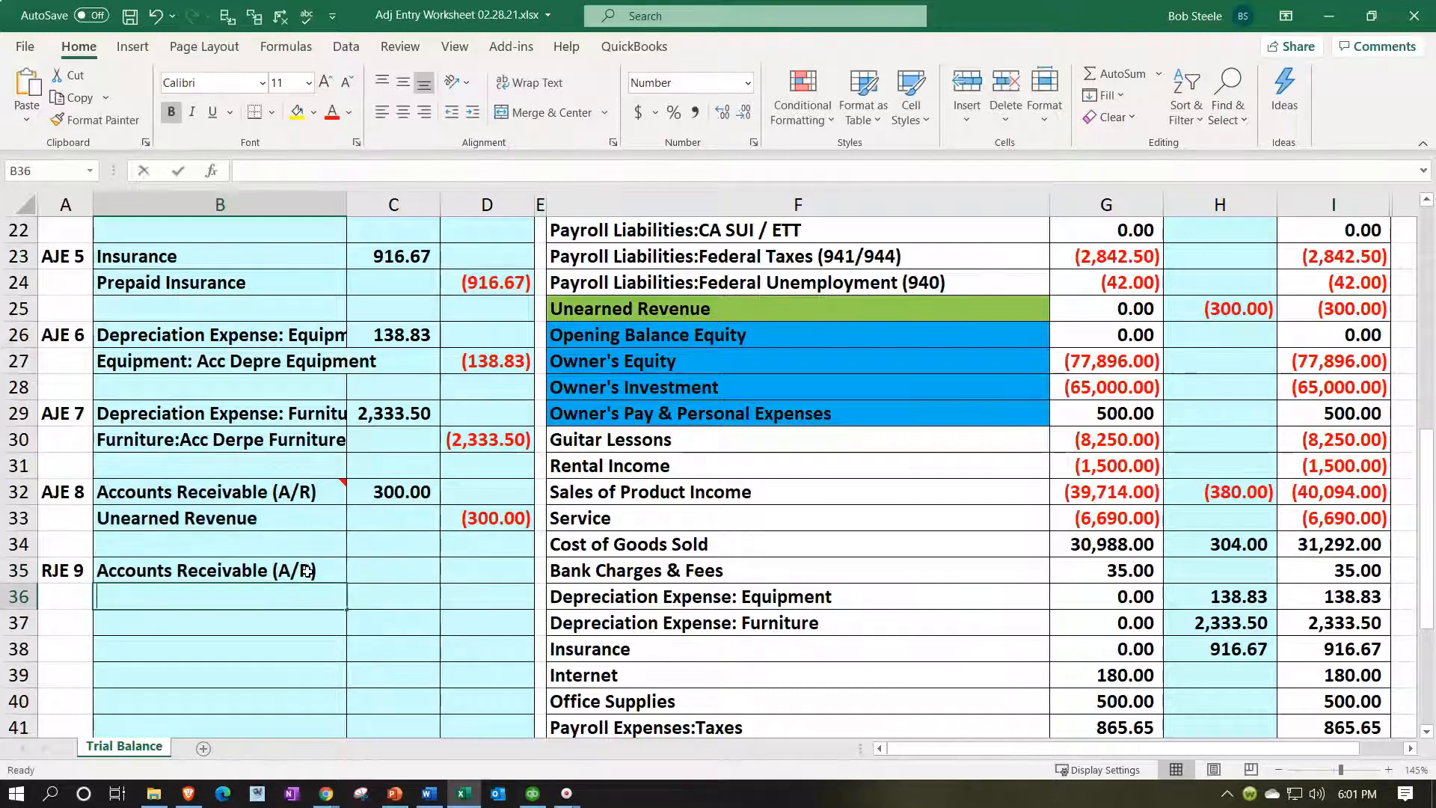
text(=)
key(Up)
key(Up)
key(Up)
key(Return)
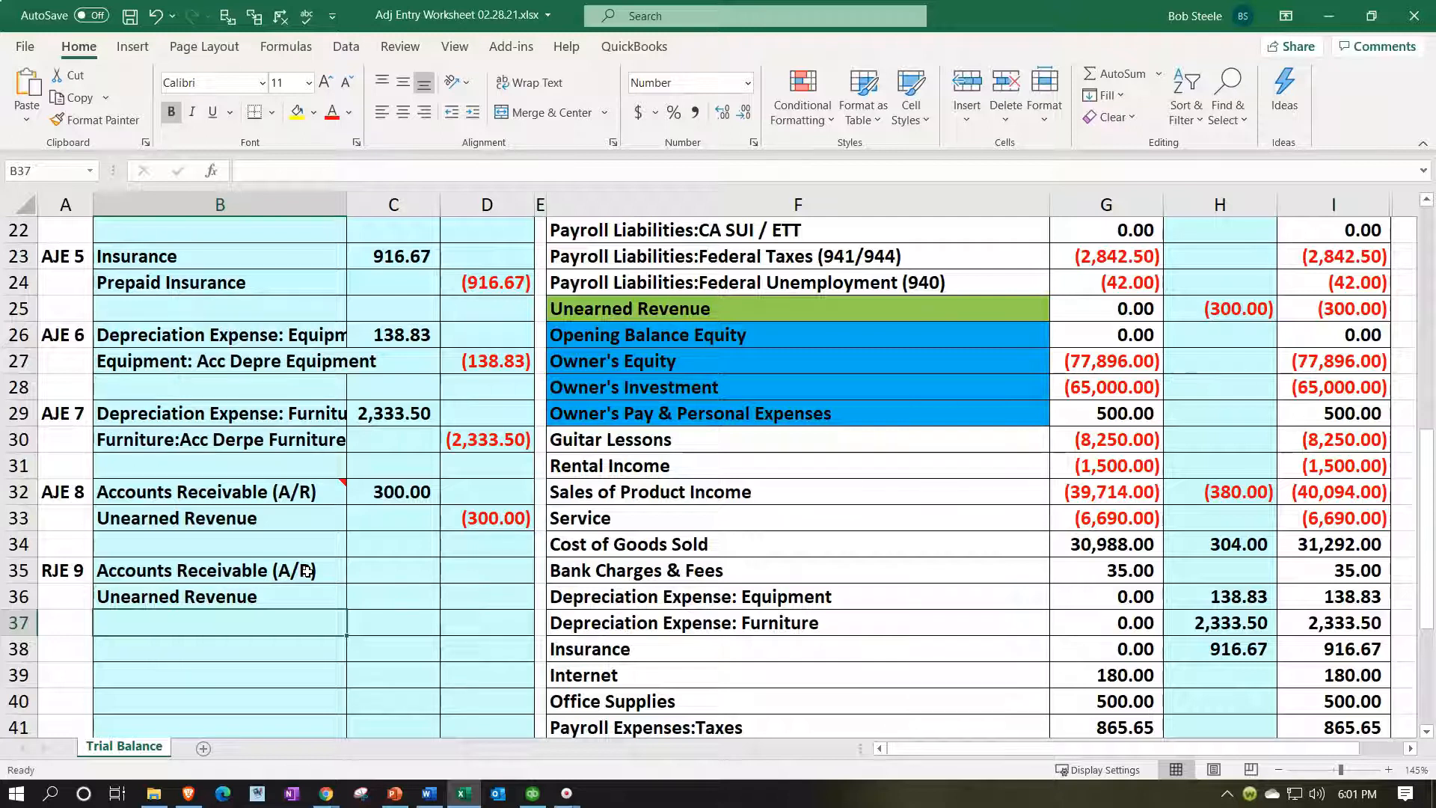
Enter =-C32 in D35, crediting Accounts Receivable (300.00).
key(Right)
key(Up)
key(Up)
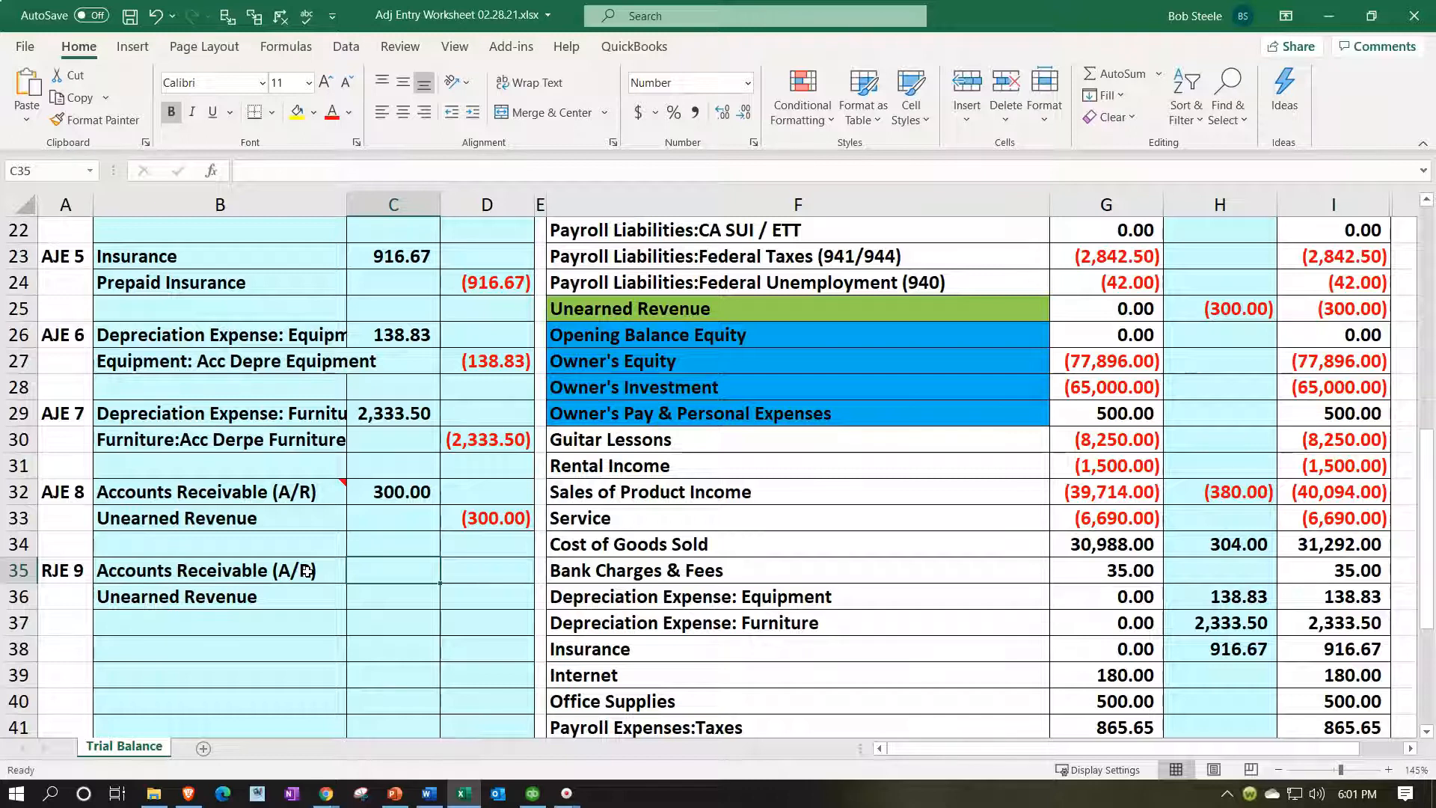
key(Right)
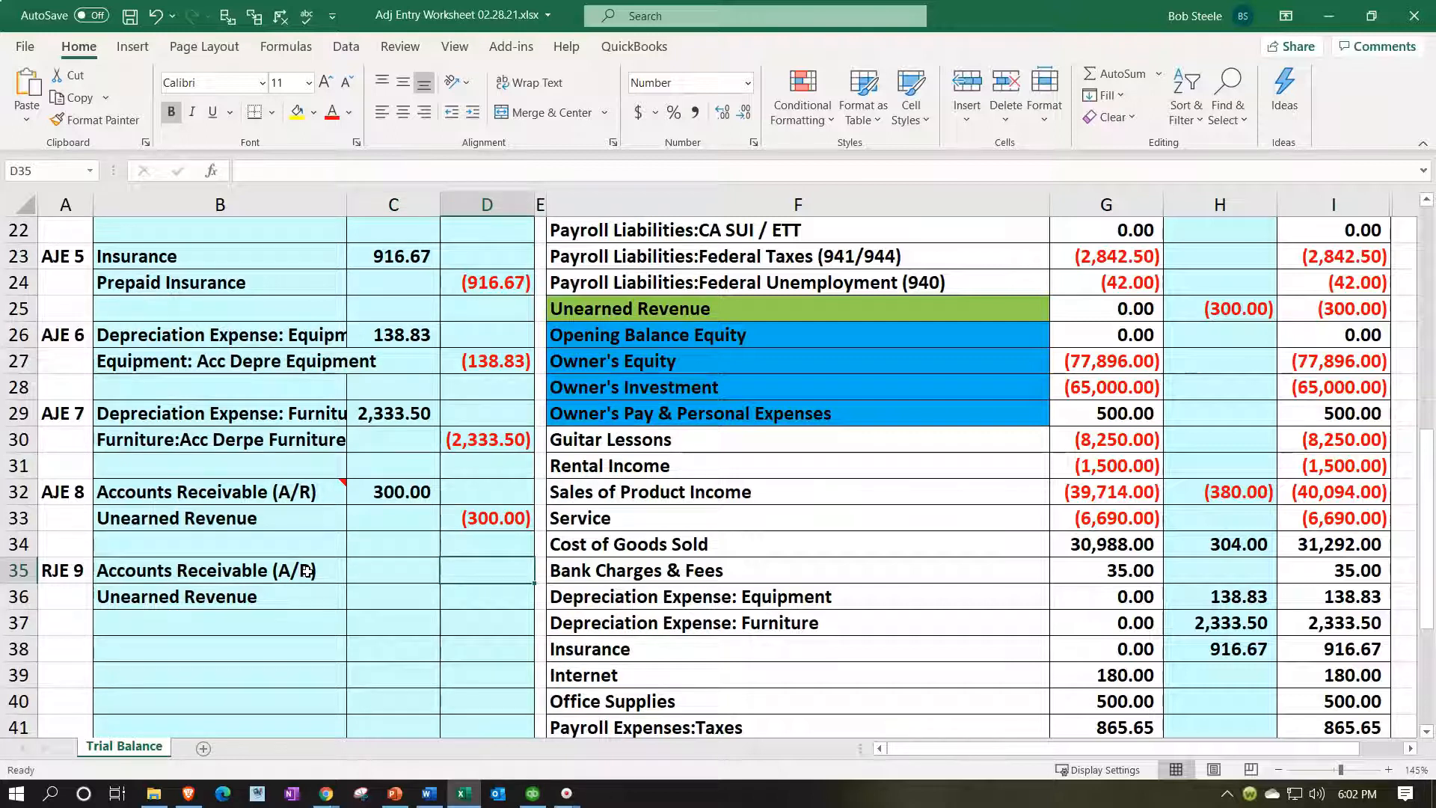
text(-)
key(Up)
key(Up)
key(Up)
key(Left)
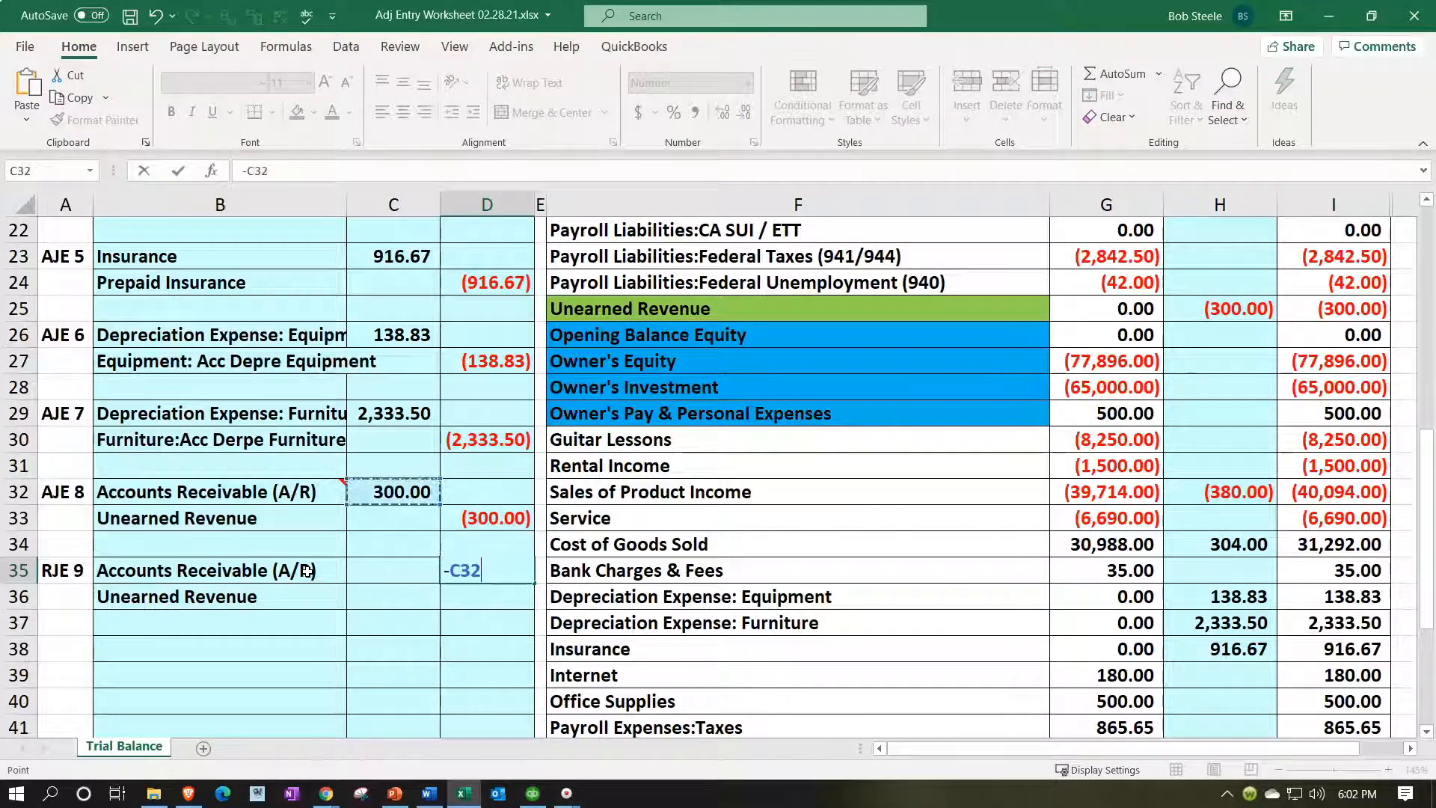
key(Return)
Enter =-D33 in C36, debiting Unearned Revenue 300.00.
key(Left)
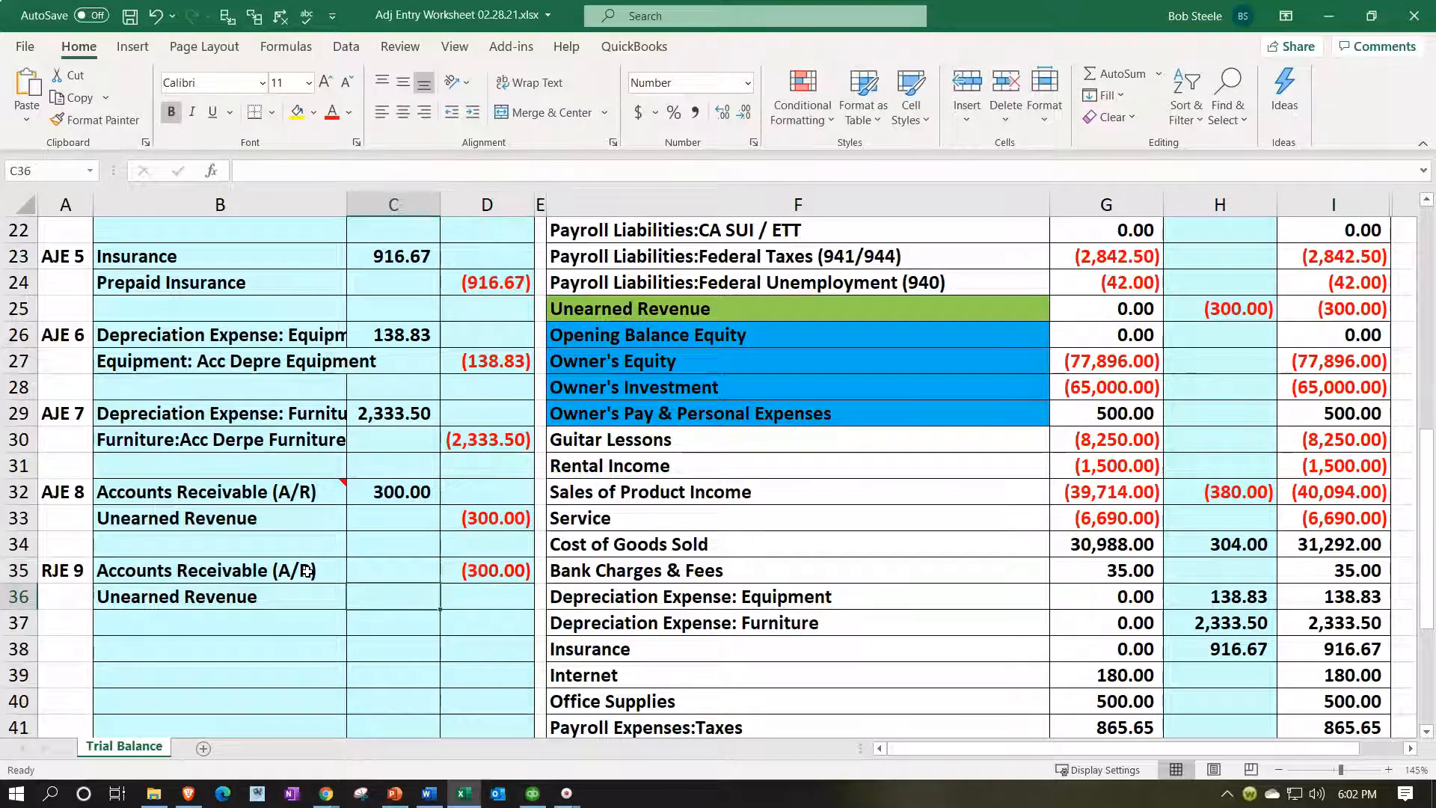
text(-)
key(Right)
key(Right)
key(Up)
key(Up)
key(Up)
key(Left)
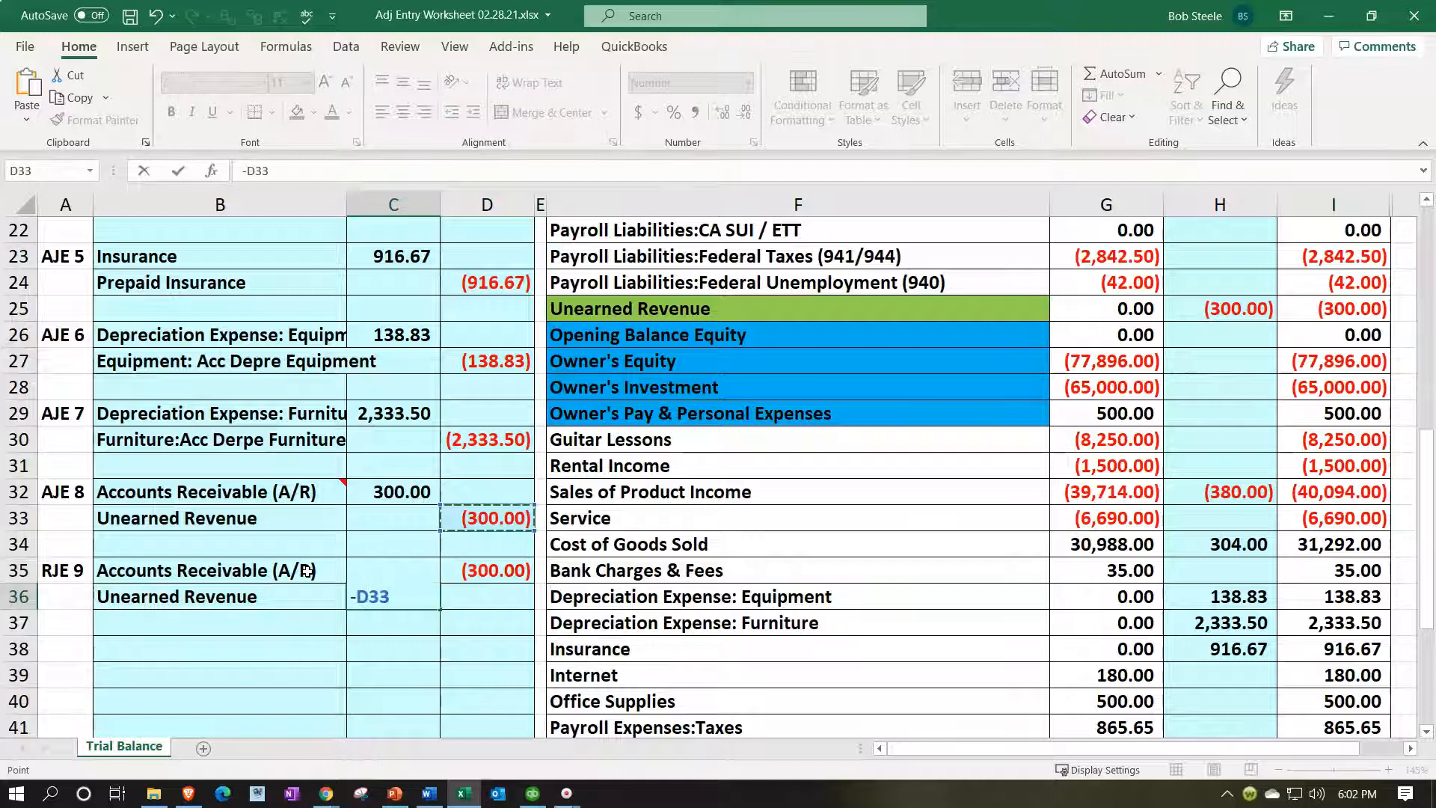
key(Return)
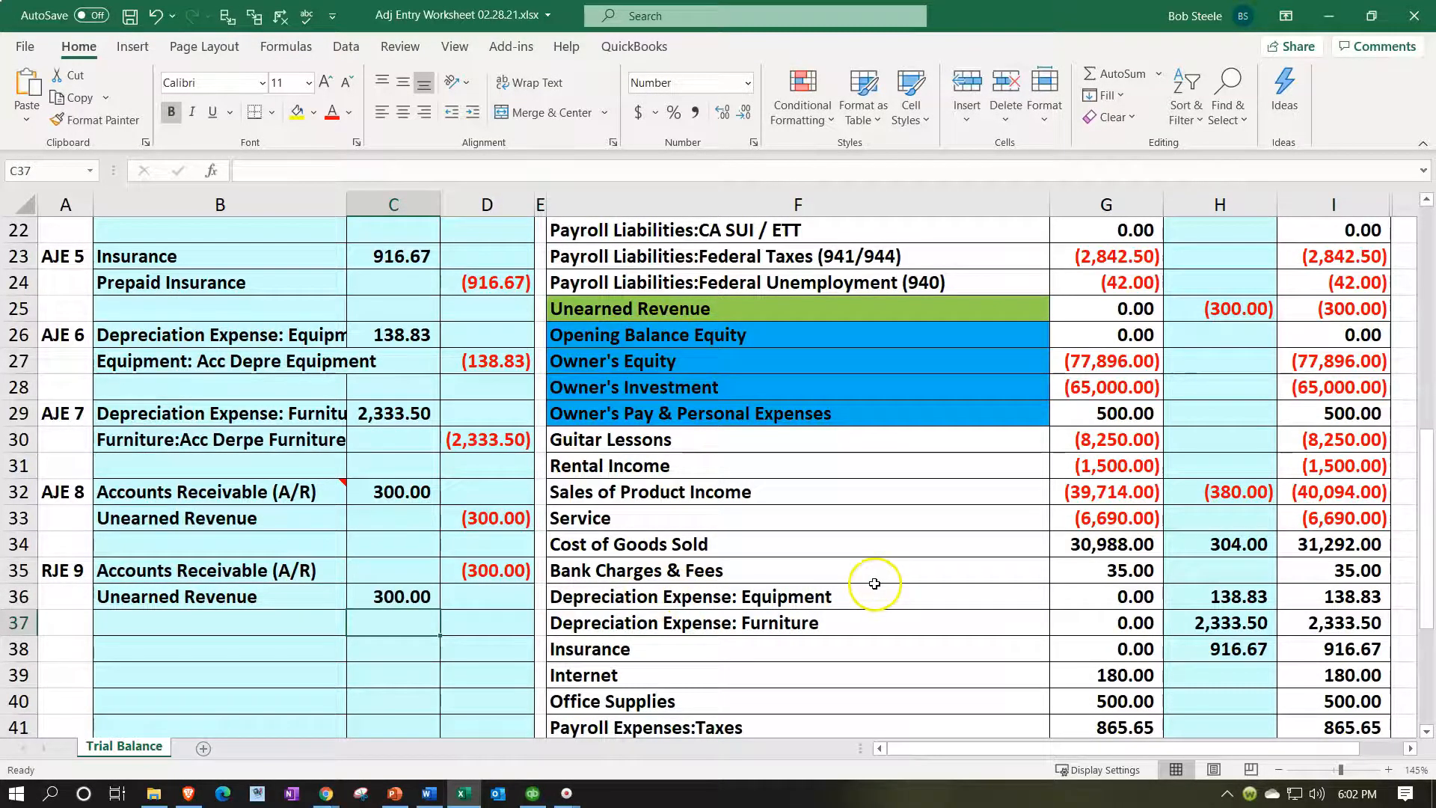
scroll(875, 583, up, 7)
Unhide columns J through L by selecting columns I:M.
click(1019, 407)
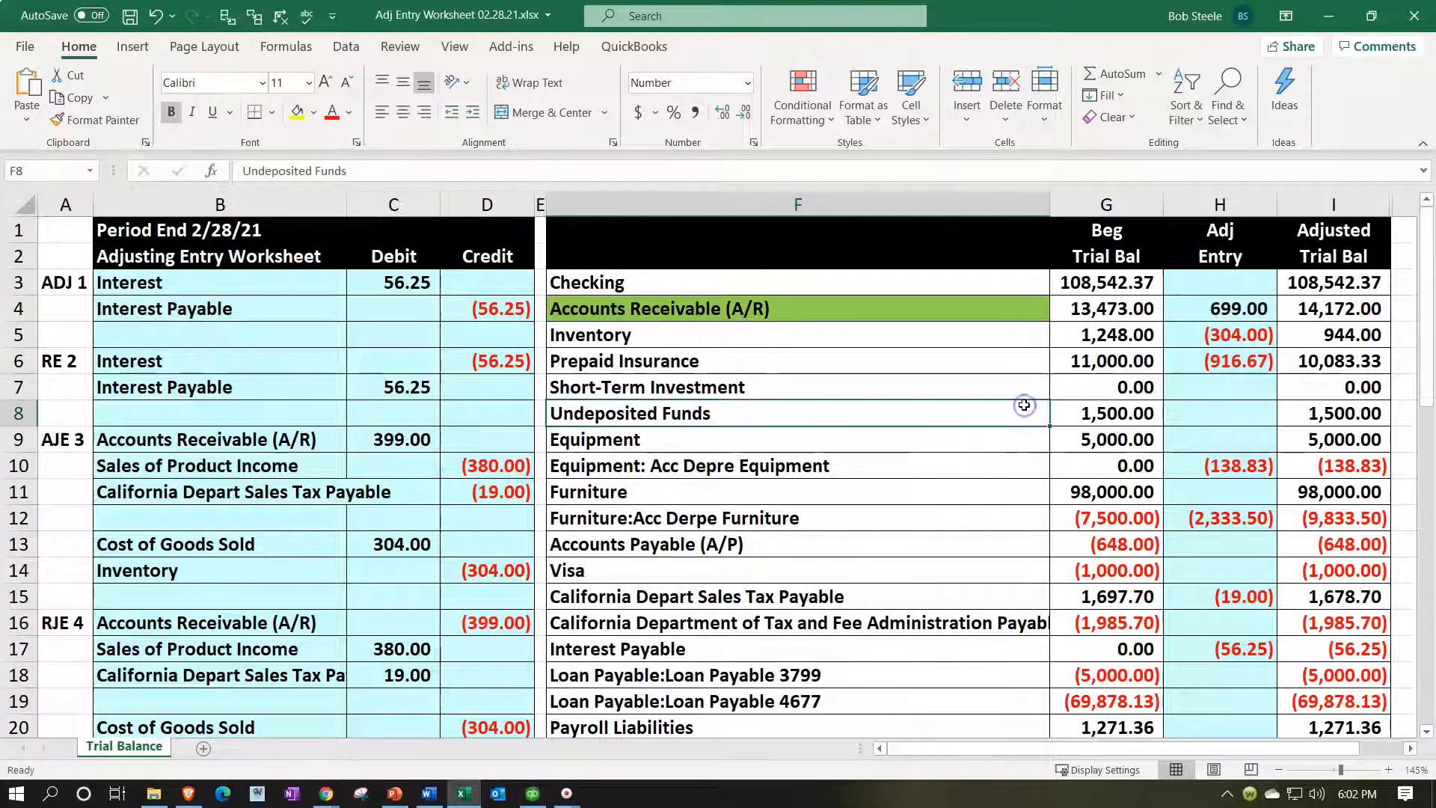
key(Right)
key(Right)
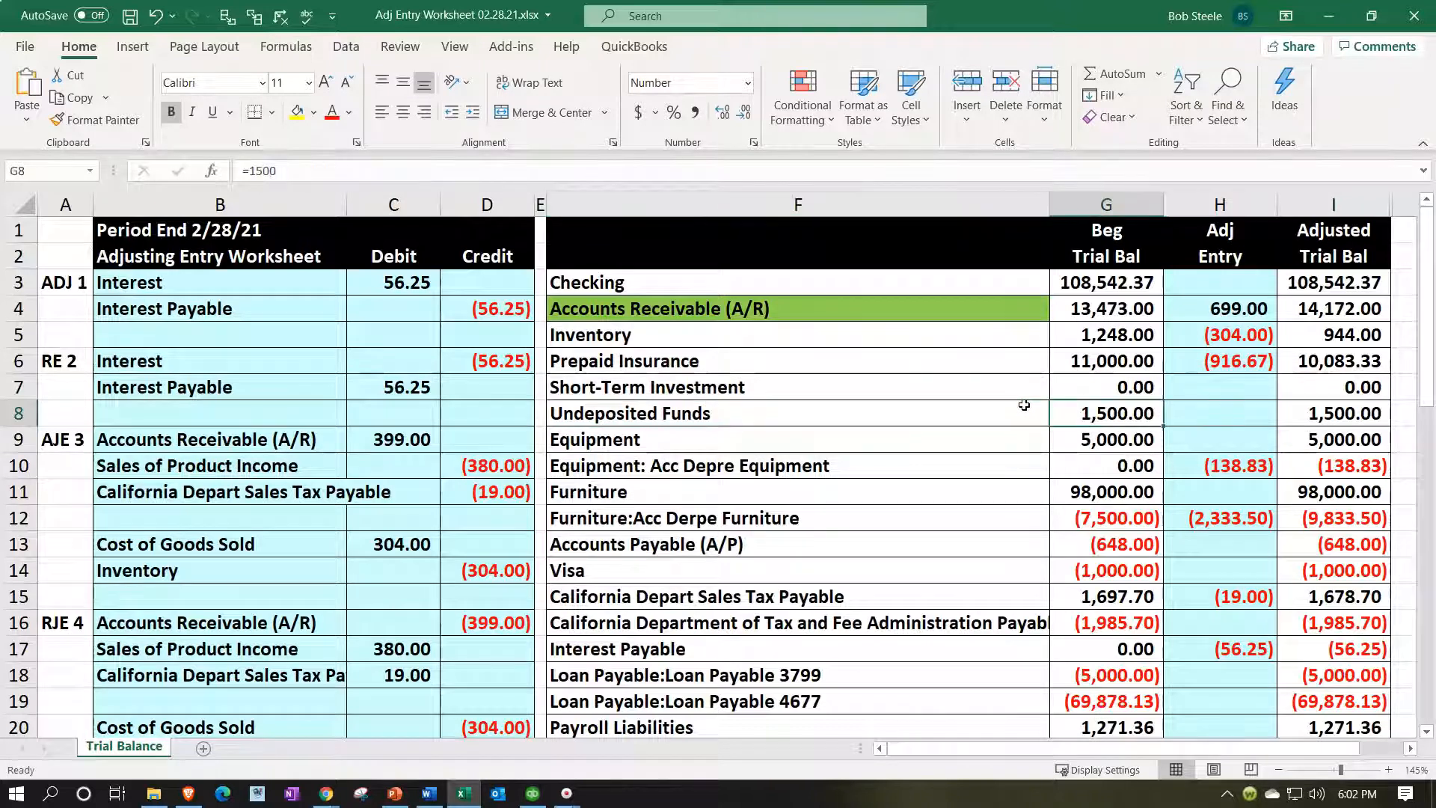
key(Right)
key(Right)
key(Right)
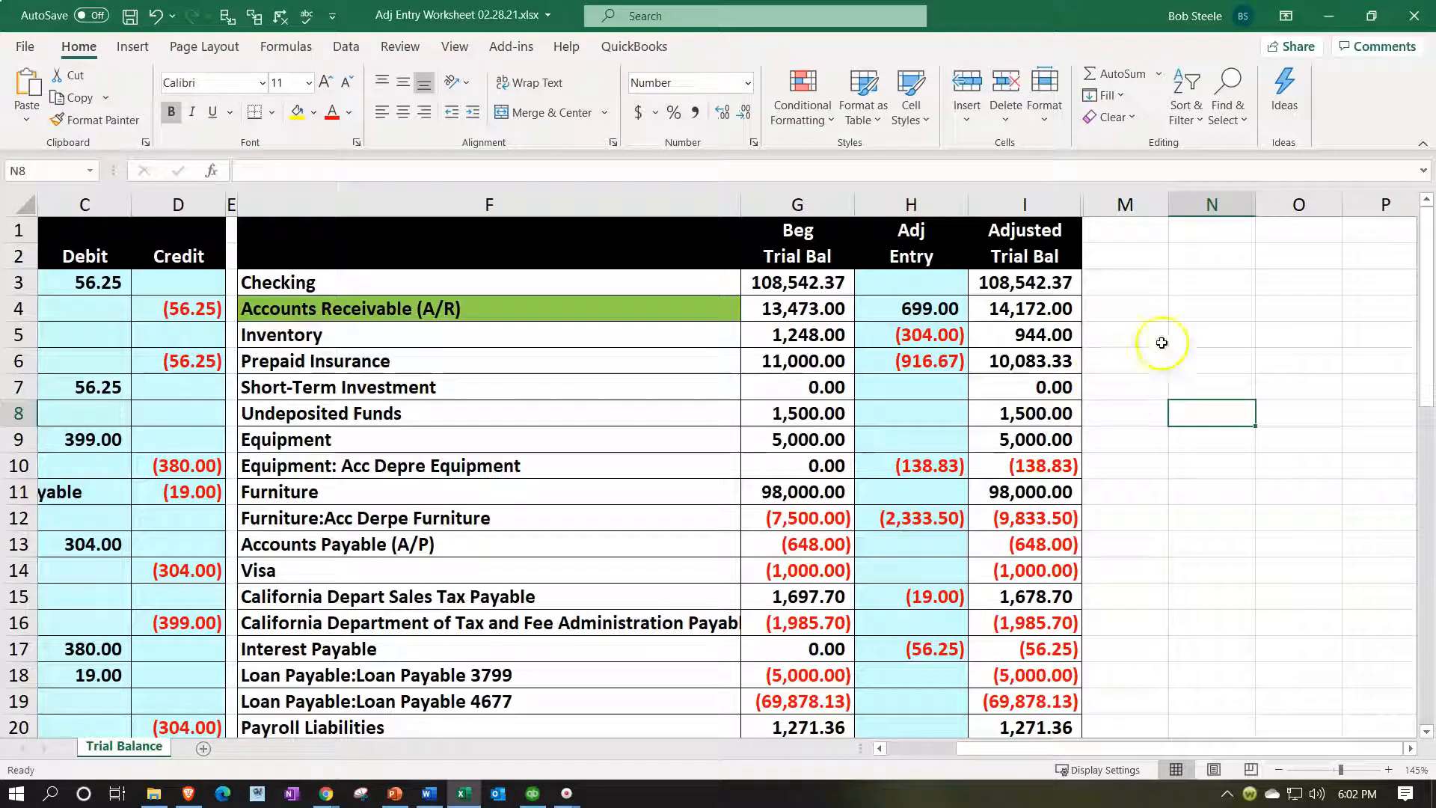
click(1053, 209)
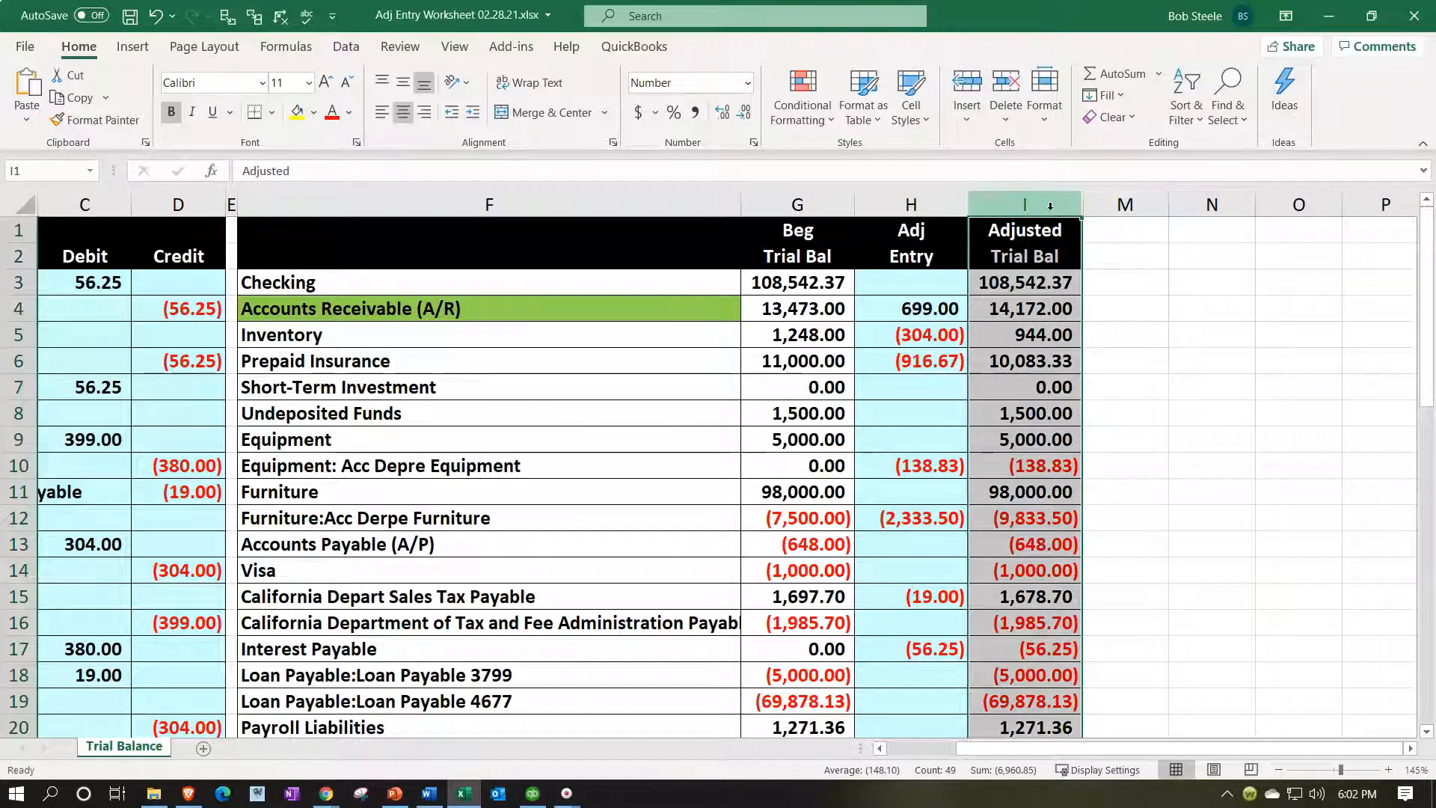
drag(1050, 206, 1108, 209)
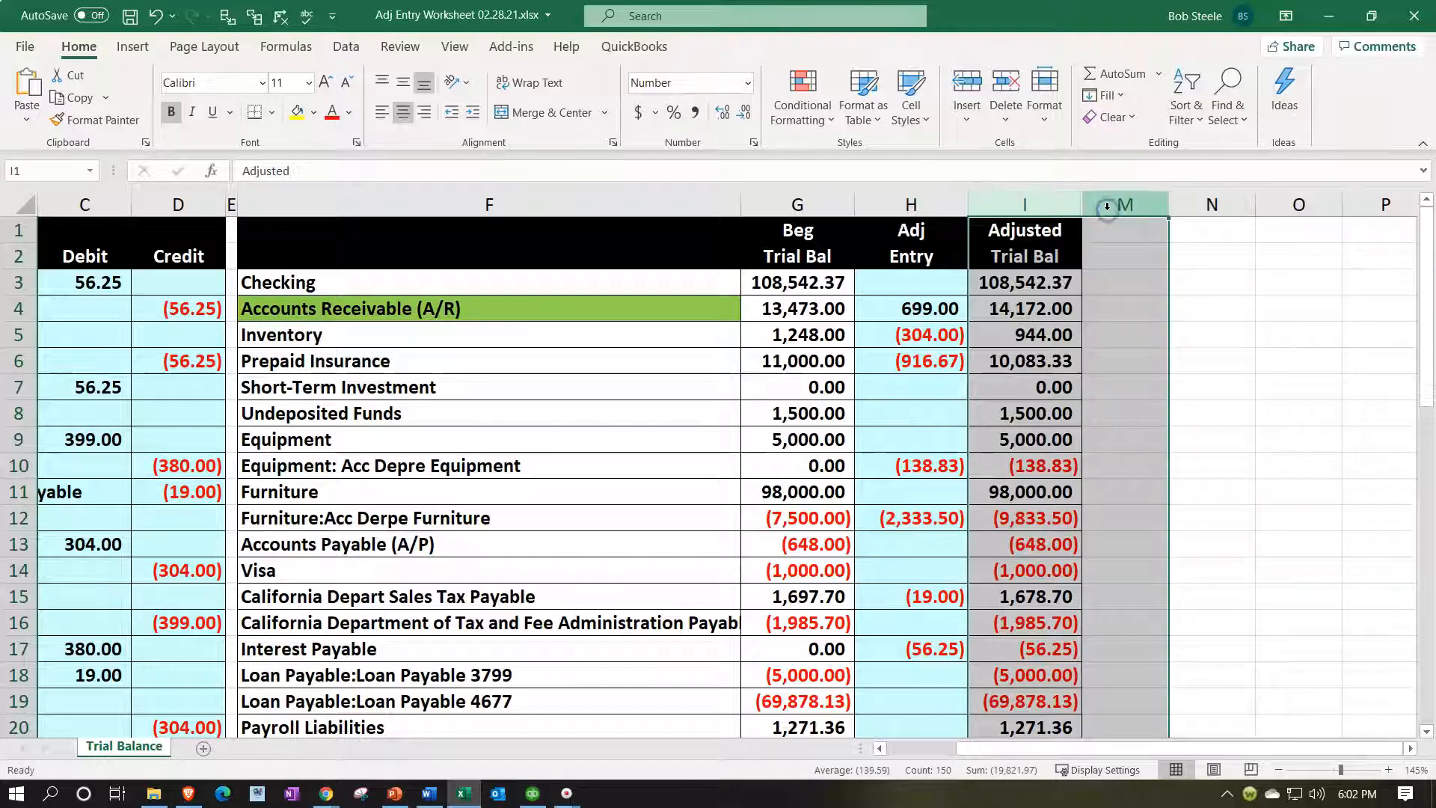
right_click(1054, 385)
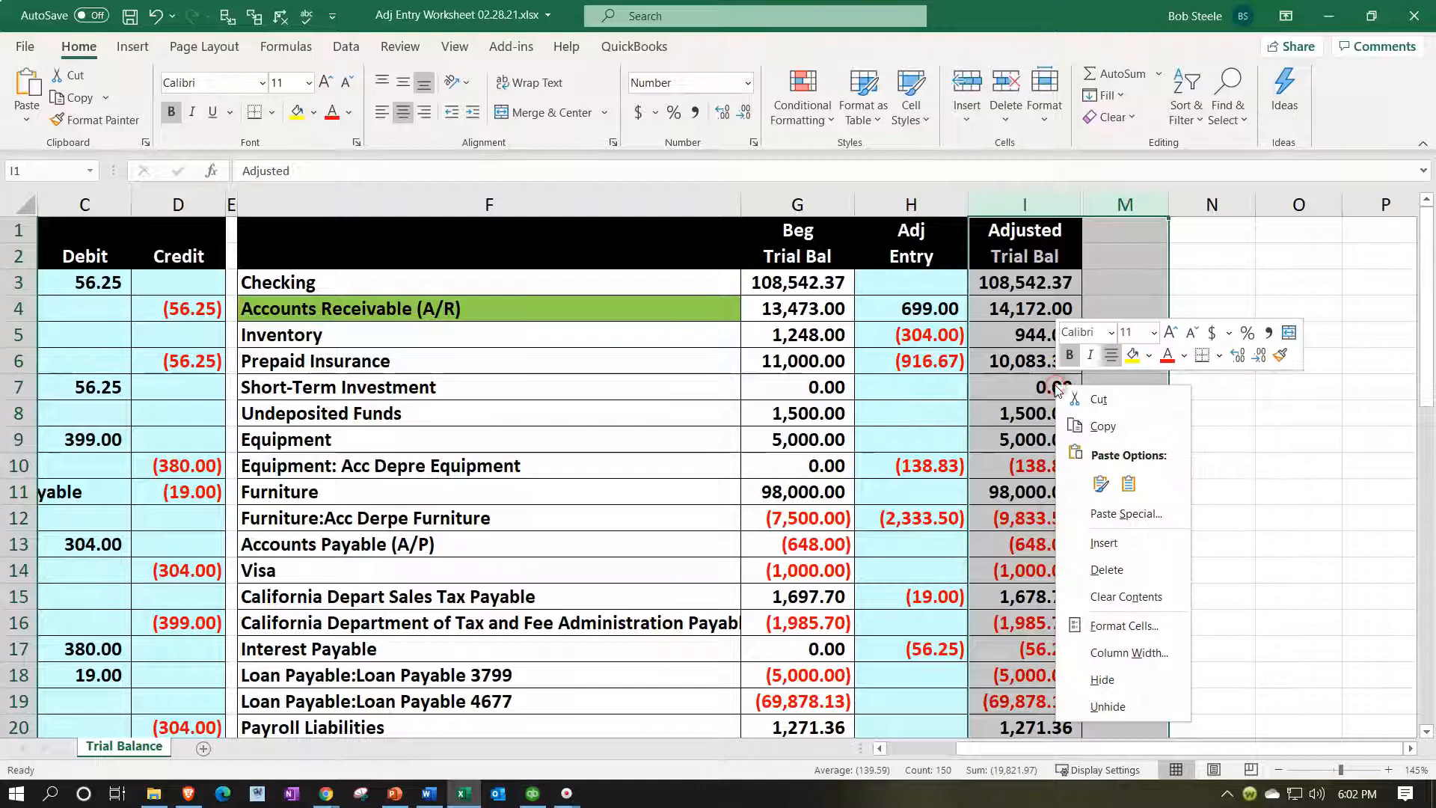
click(1131, 708)
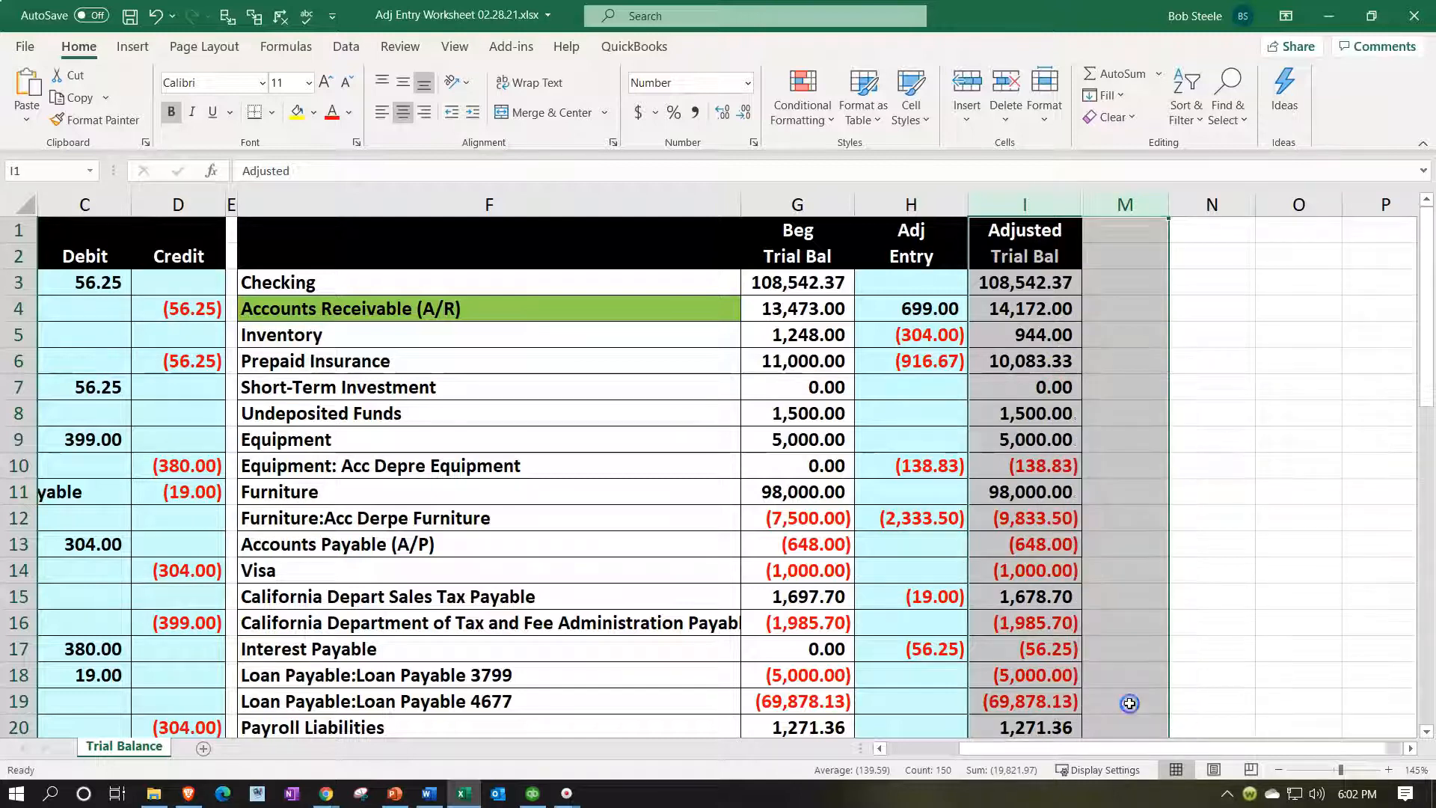
click(1128, 446)
Hide columns G:H, Beg Trial Bal and Adj Entry.
drag(1128, 334, 1122, 377)
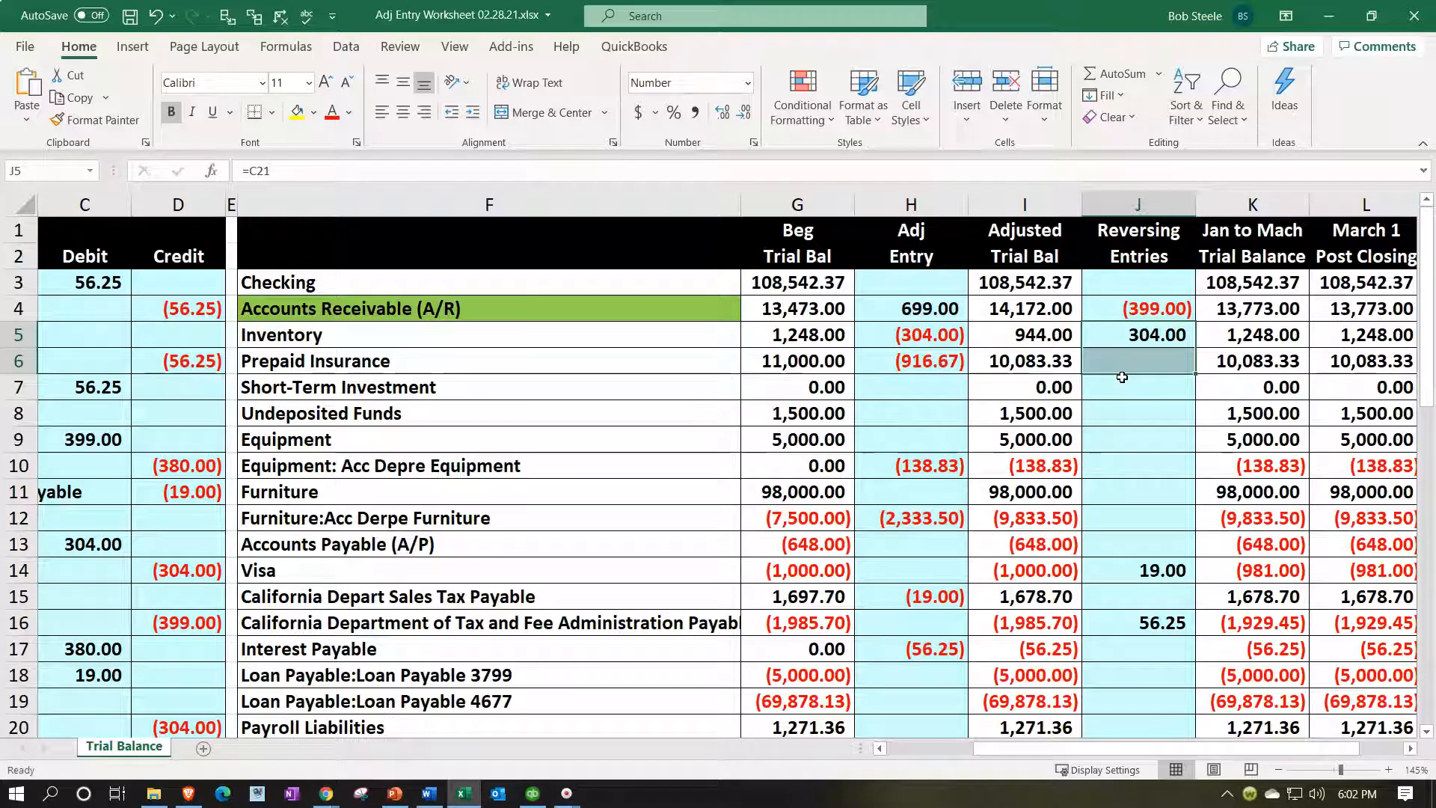
click(903, 414)
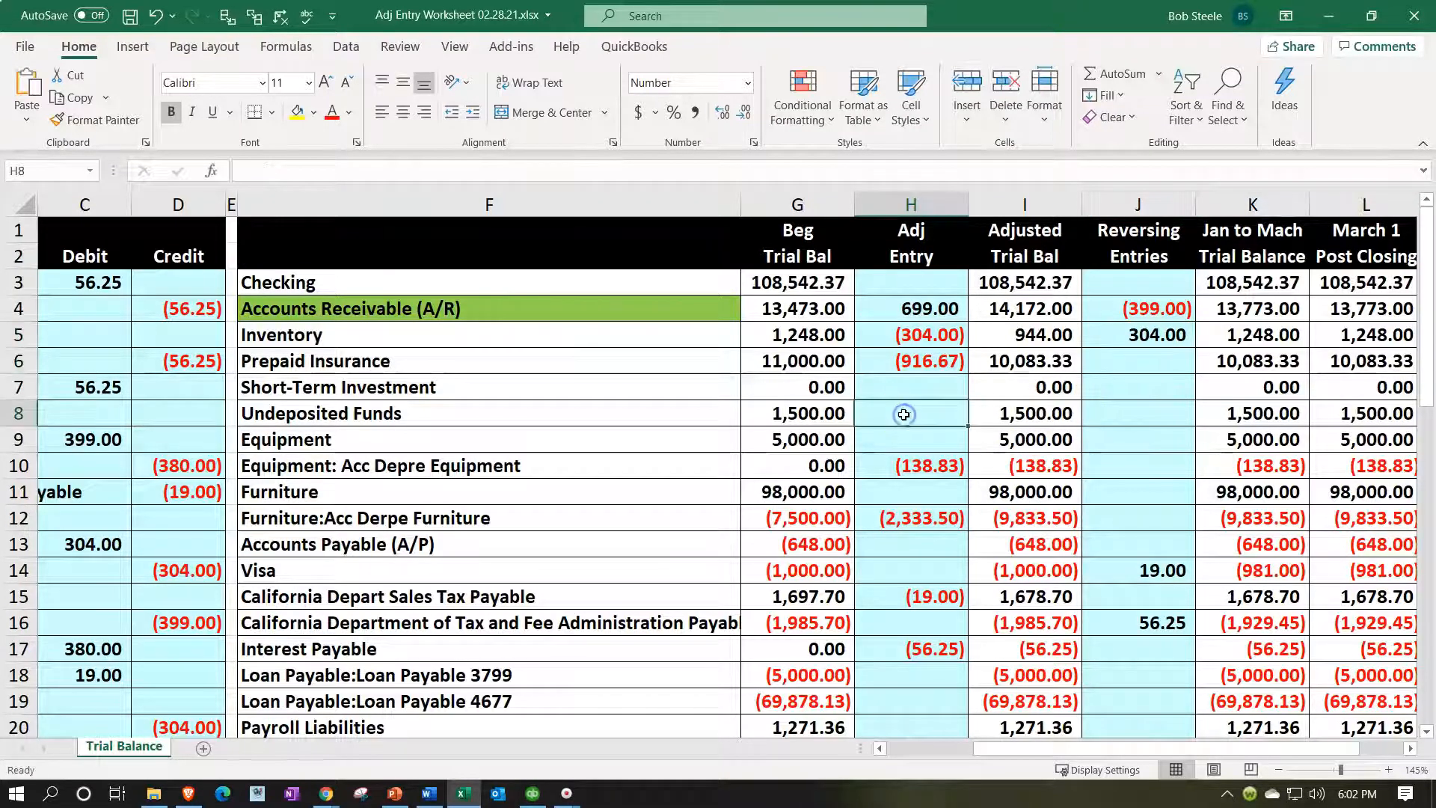
click(908, 415)
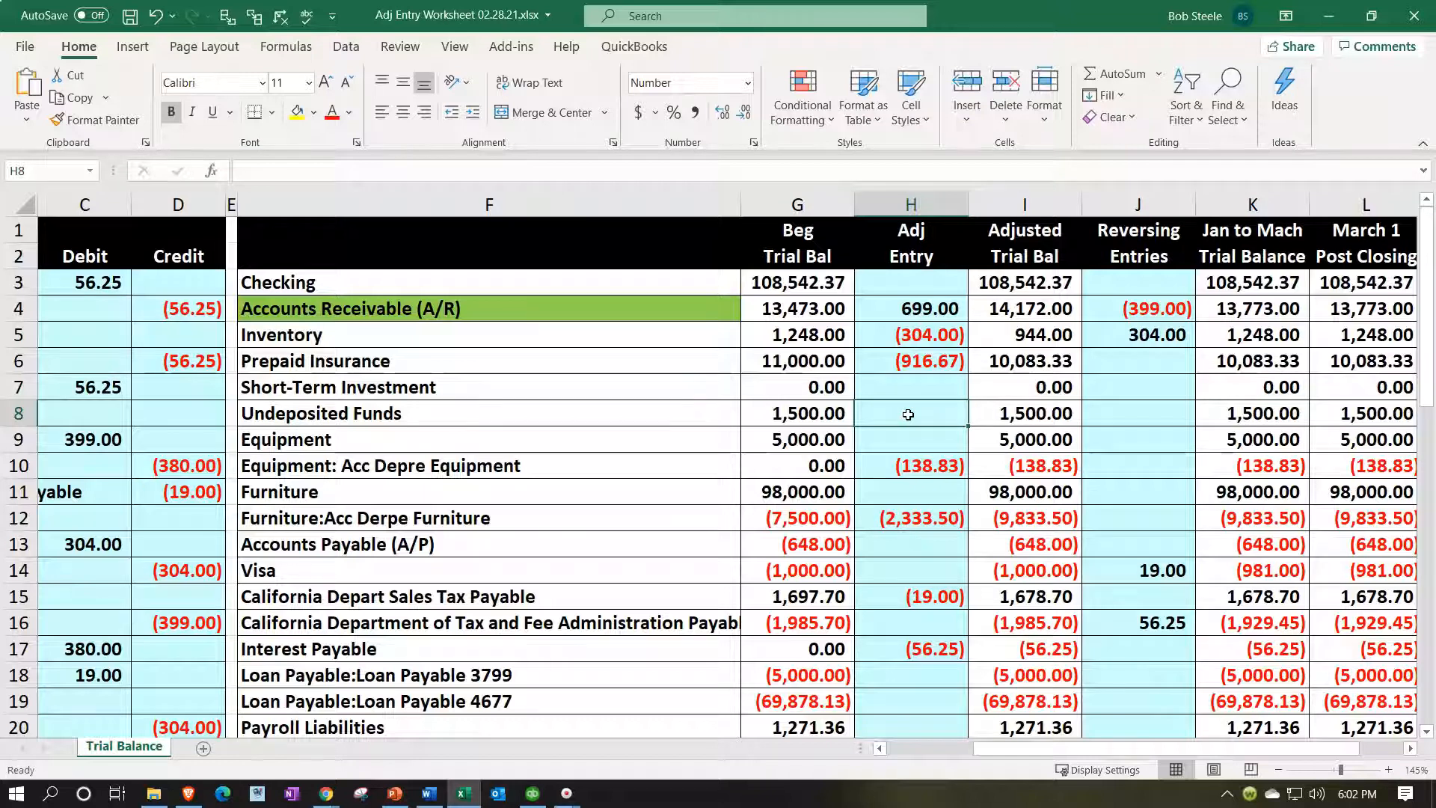
drag(781, 207, 864, 205)
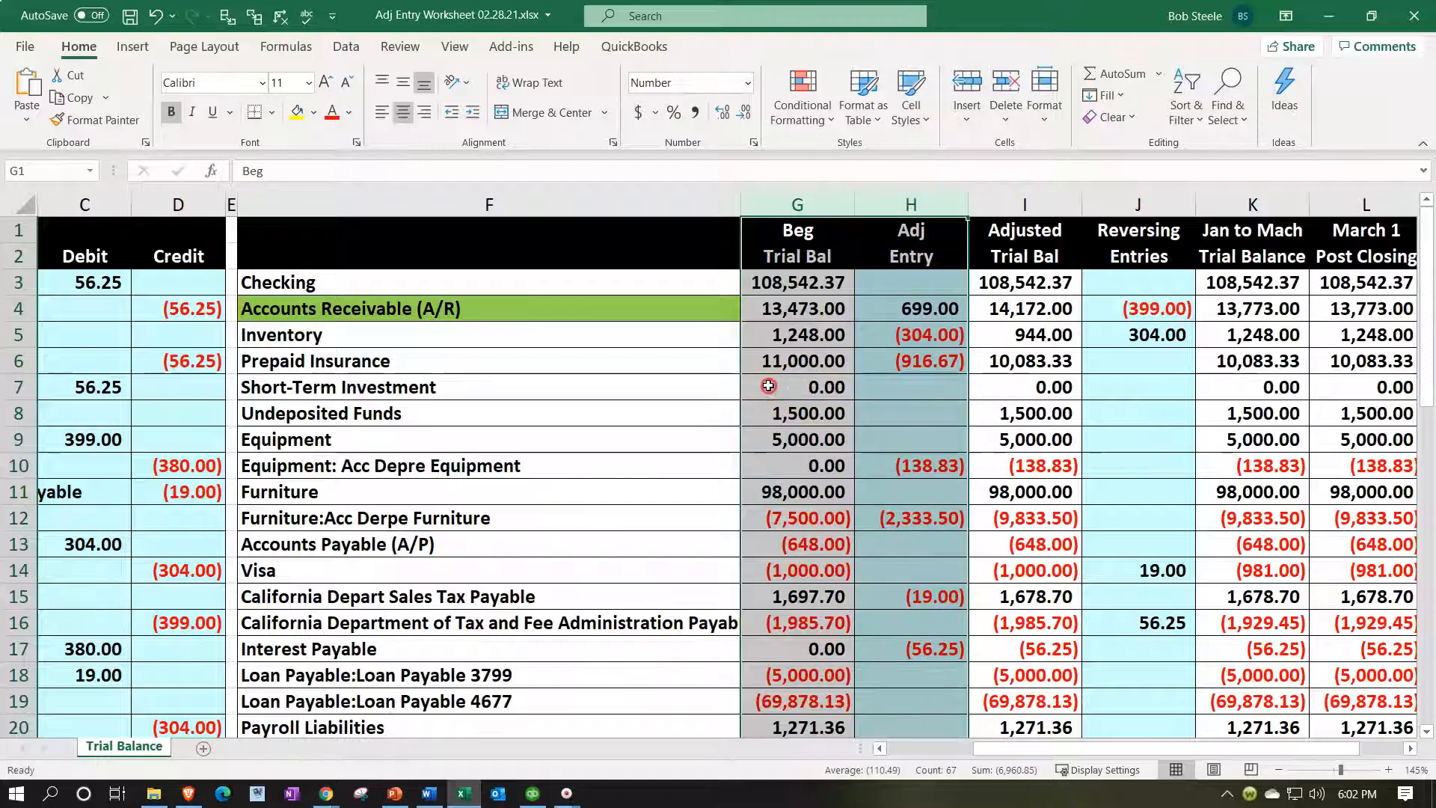
right_click(769, 386)
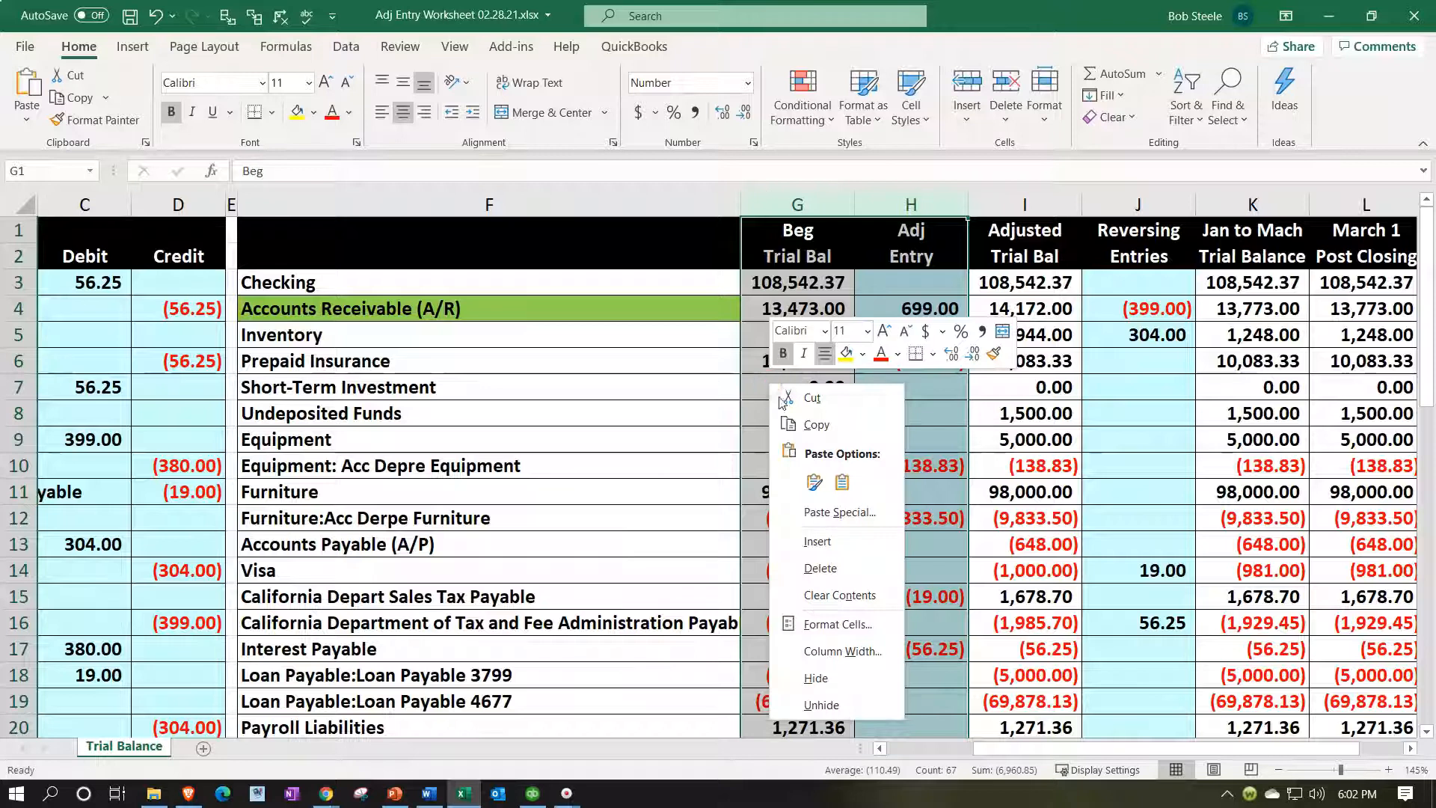
click(832, 677)
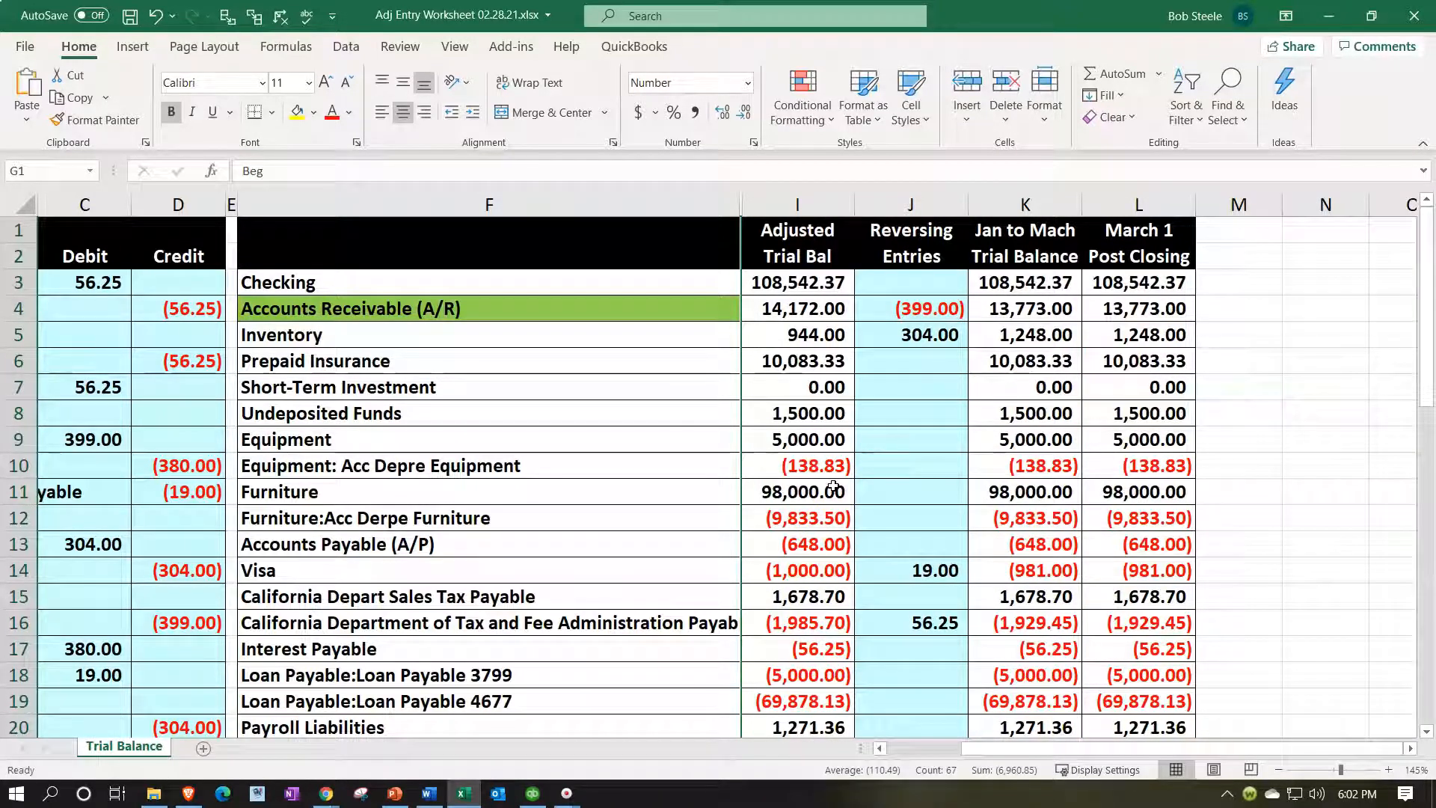
Change the Accounts Receivable reversing entry in J4 to =D16+D35, totaling (699.00).
click(911, 309)
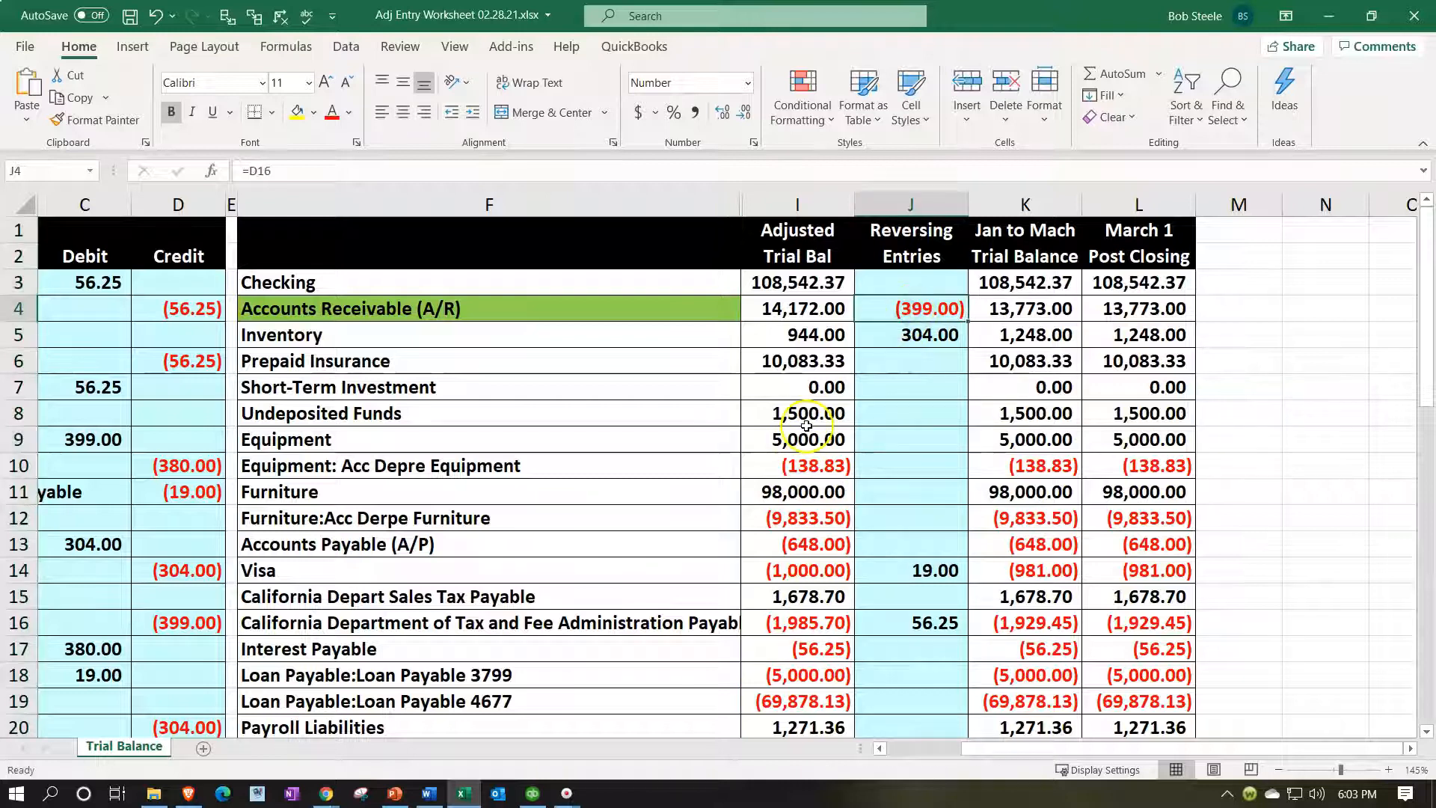
double_click(891, 308)
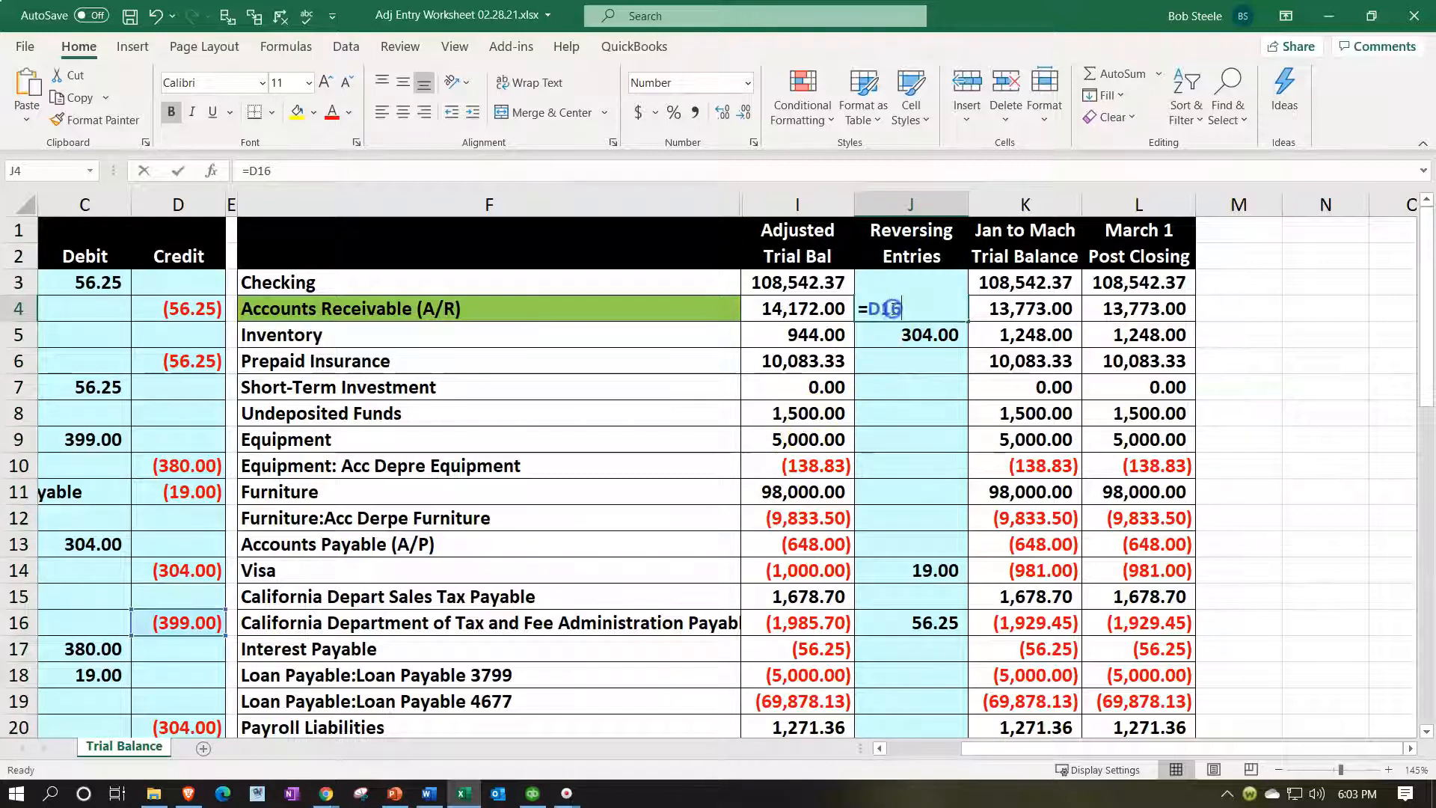
text(+)
click(861, 439)
key(Down)
key(Down)
key(Down)
key(Down)
key(Down)
key(Down)
key(Down)
key(Down)
key(Down)
key(Down)
key(Down)
key(Down)
key(Down)
key(Down)
key(Down)
key(Left)
key(Left)
key(Left)
key(Left)
key(Left)
key(Left)
key(Left)
key(Left)
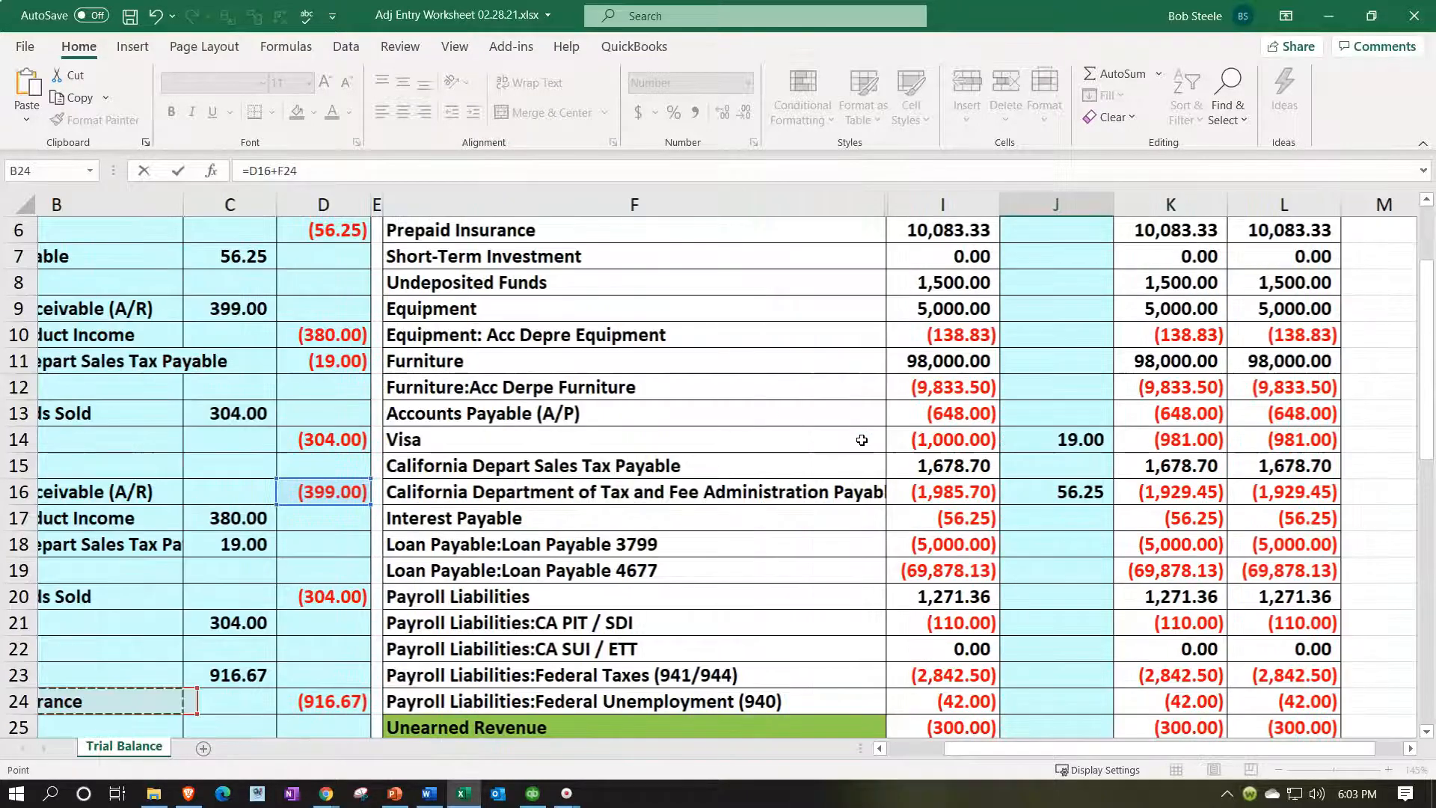
key(Left)
key(Down)
key(Down)
key(Down)
key(Down)
key(Down)
key(Down)
key(Down)
key(Down)
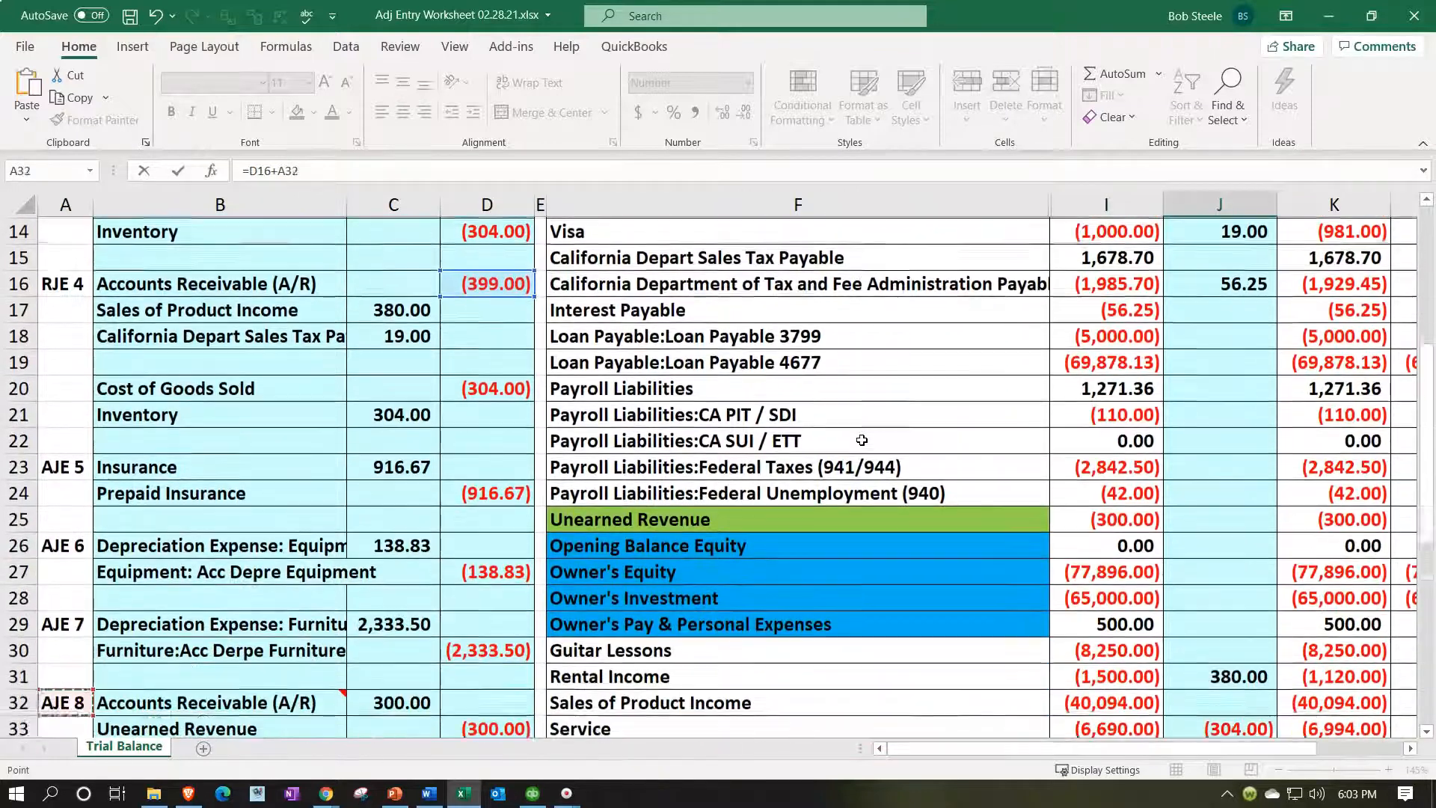
key(Down)
key(Down)
key(Down)
key(Down)
key(Down)
key(Down)
key(Down)
key(Down)
key(Right)
key(Right)
key(Up)
key(Up)
key(Up)
key(Up)
key(Up)
key(Right)
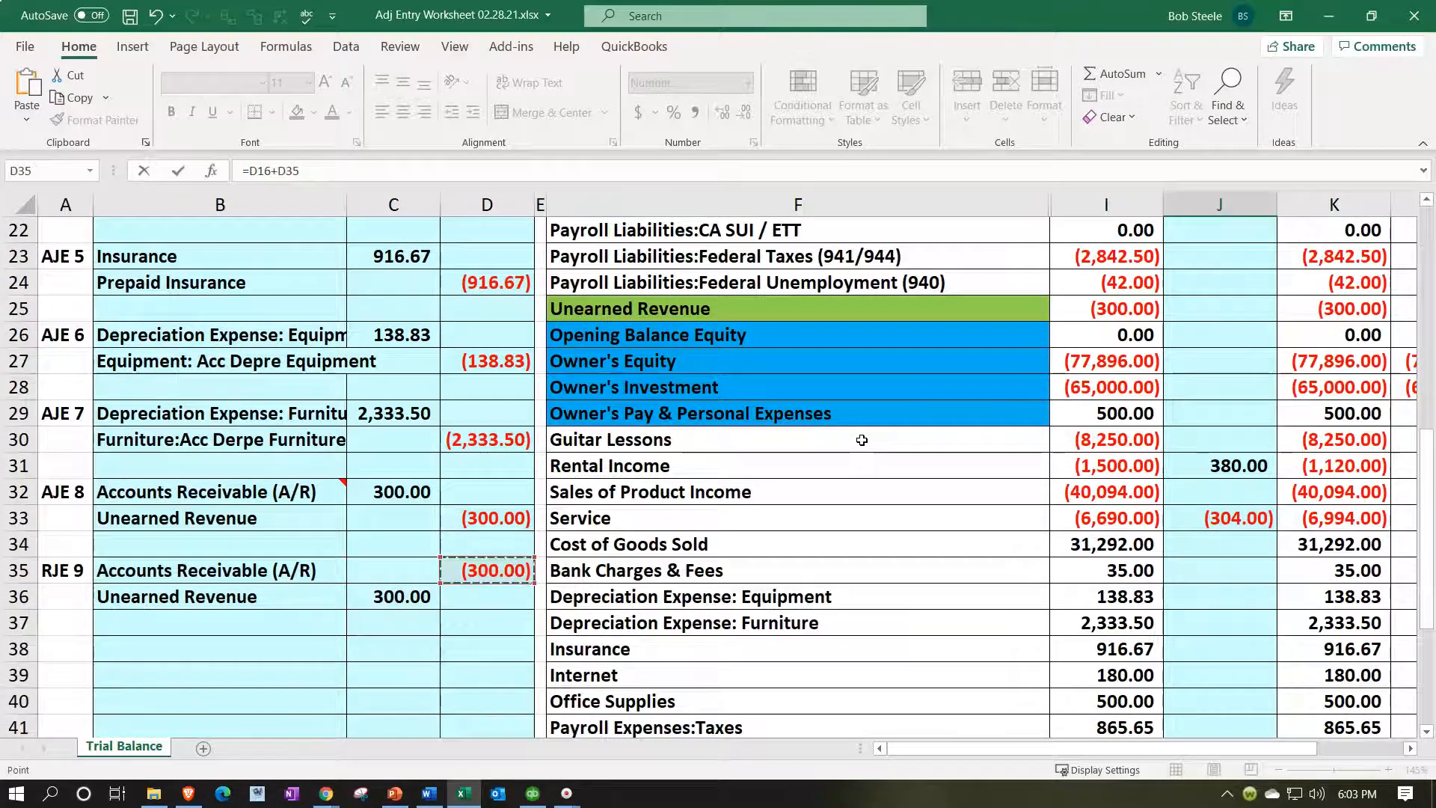
key(Return)
Recheck J4's formula unchanged and trace its dependent cells.
scroll(861, 439, up, 7)
click(1202, 329)
double_click(1202, 315)
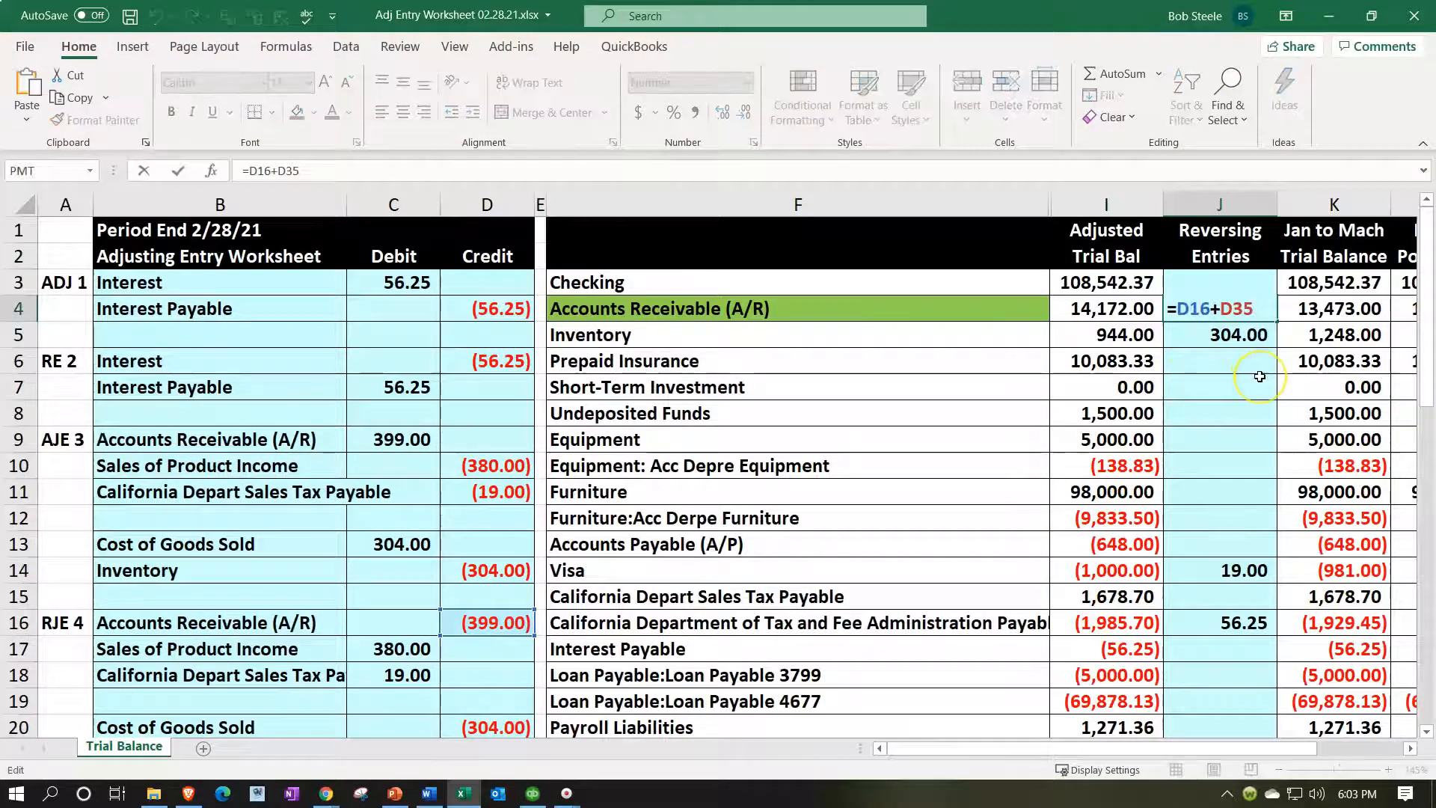
key(Return)
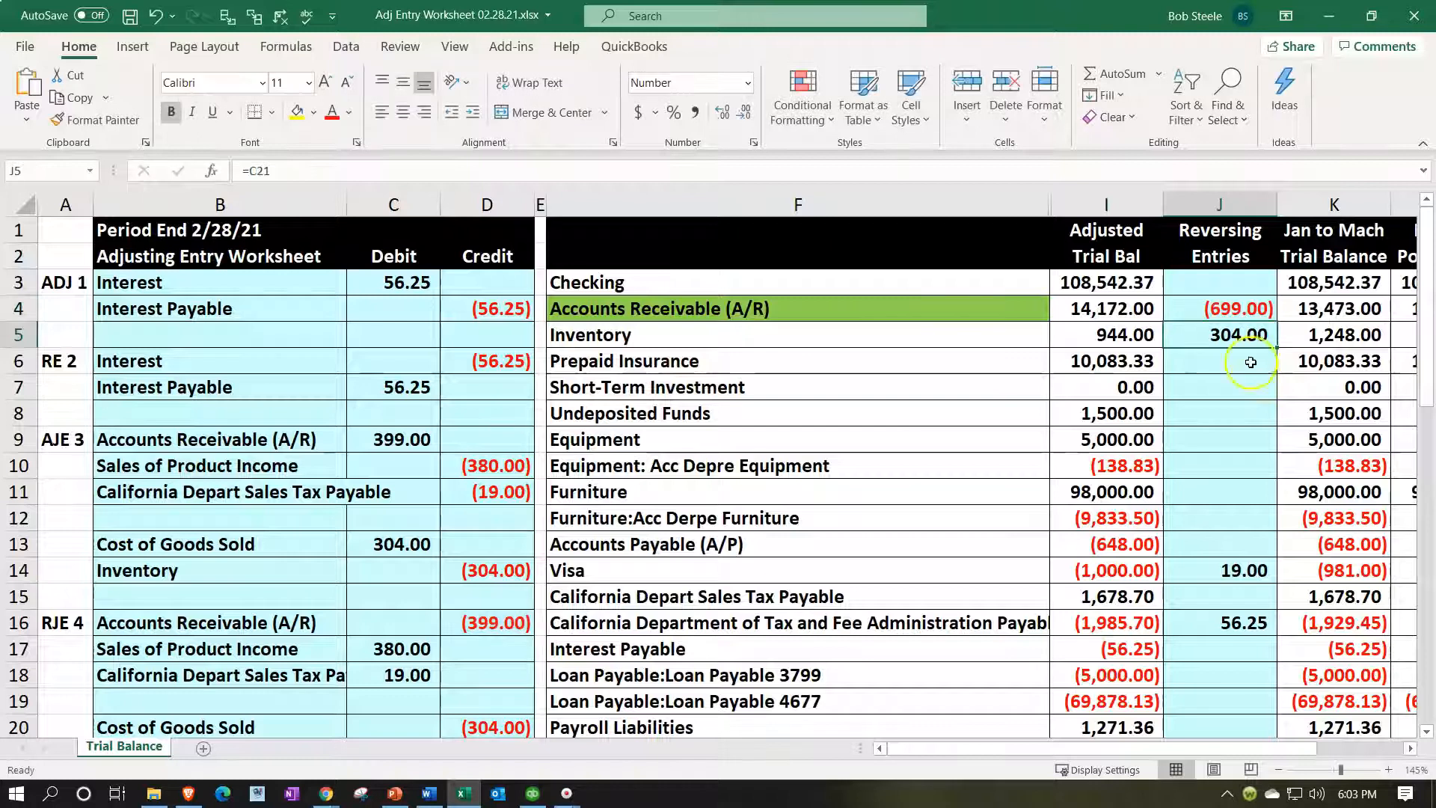
click(1227, 309)
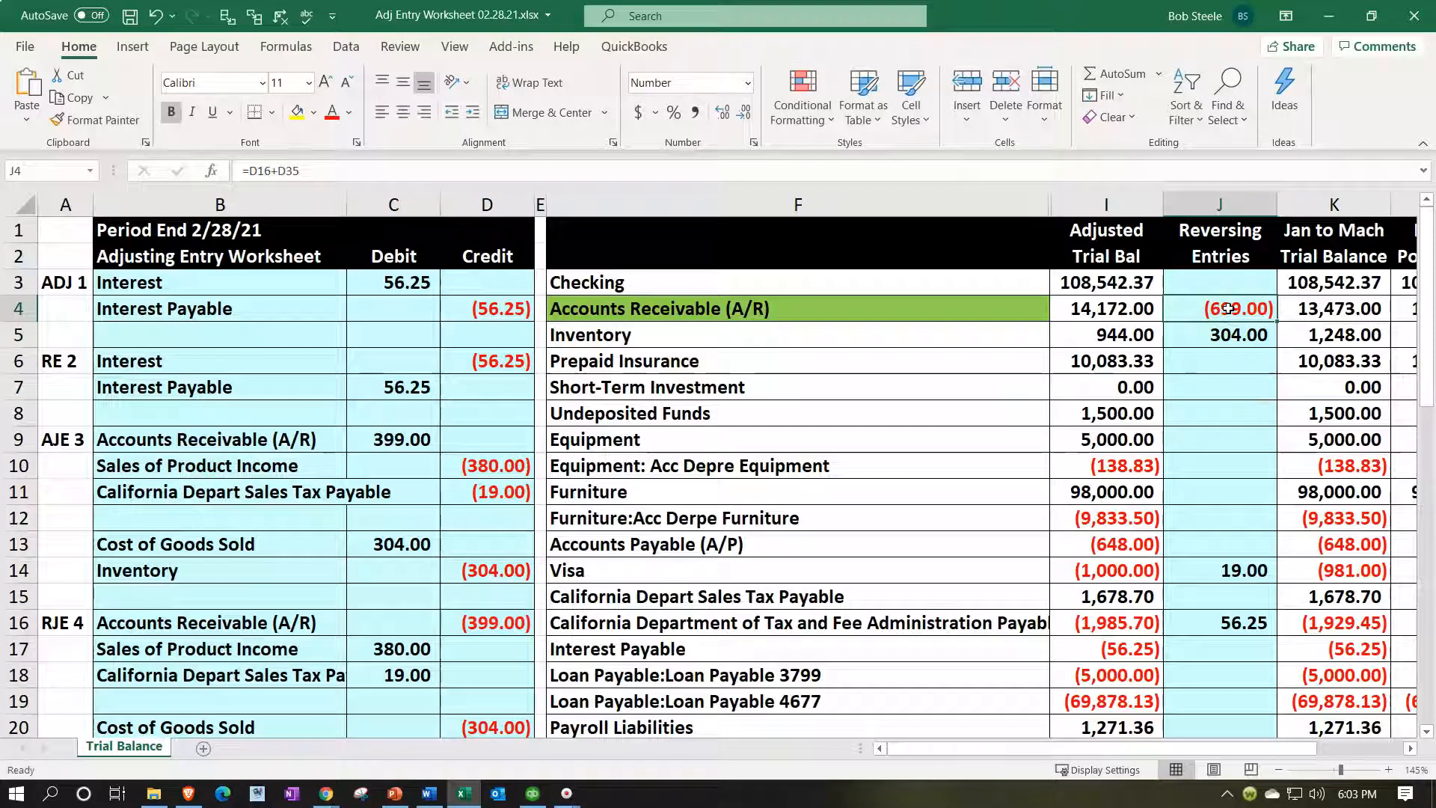
click(255, 20)
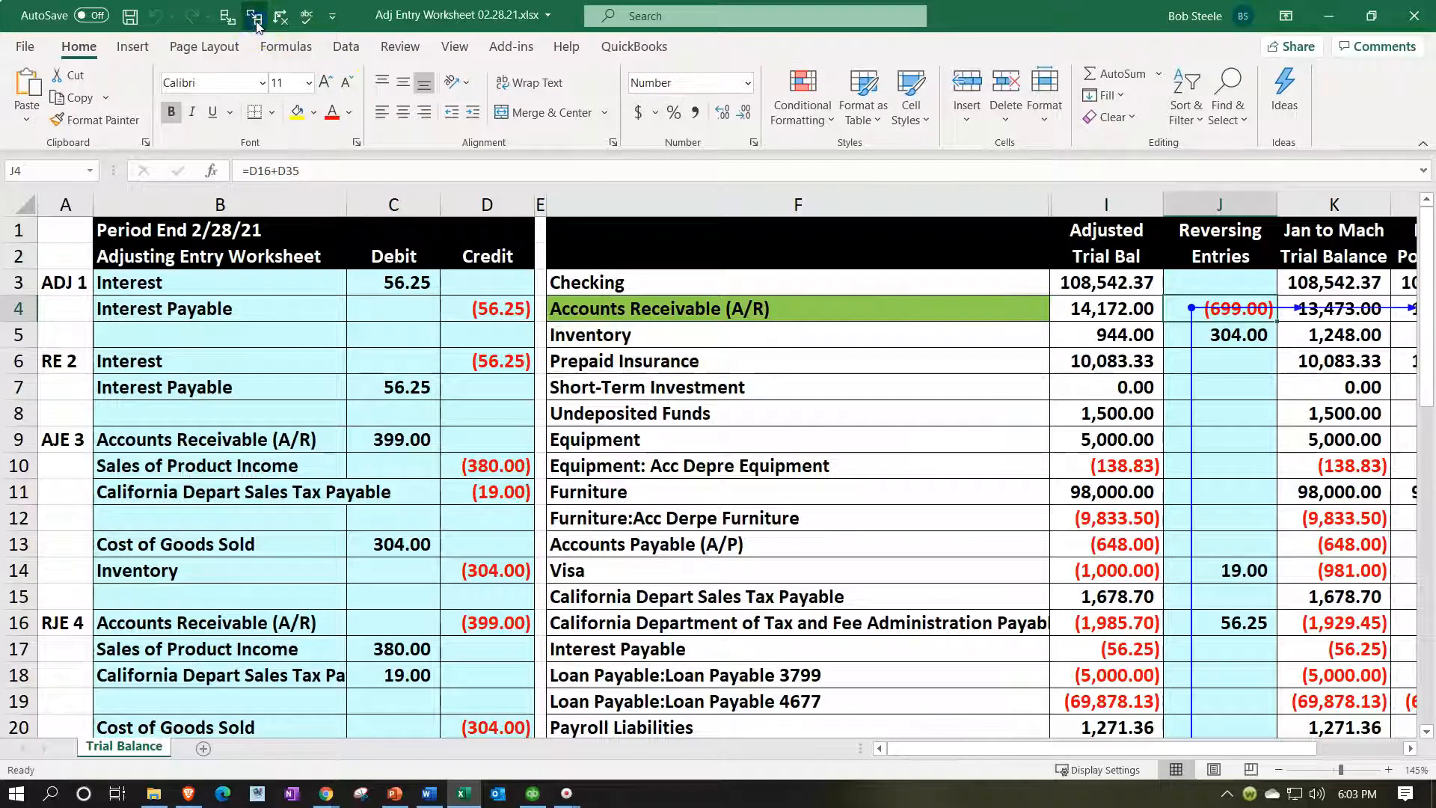
Clear J4's dependent arrows and trace its precedents D16 and D35.
click(281, 15)
click(228, 16)
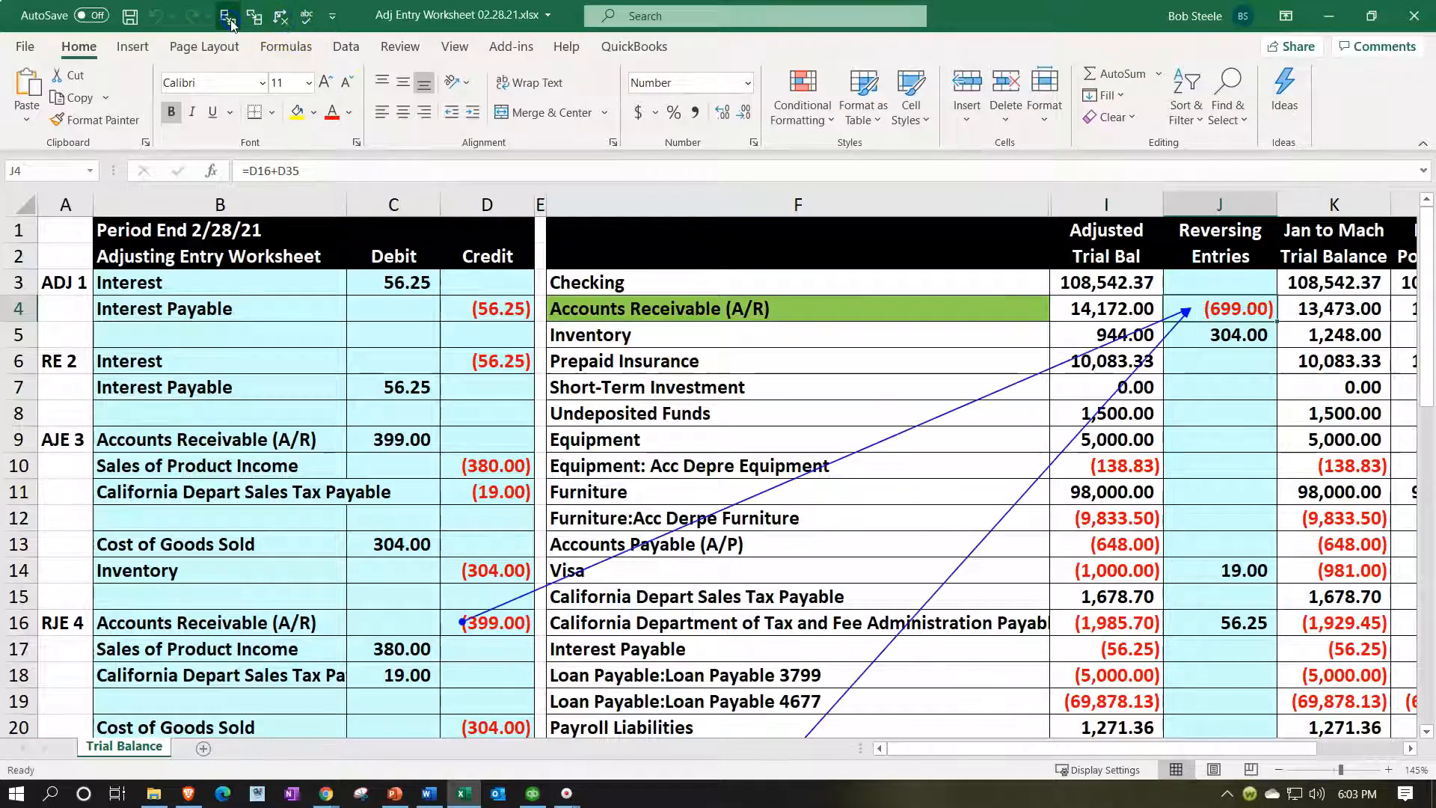
scroll(603, 311, down, 8)
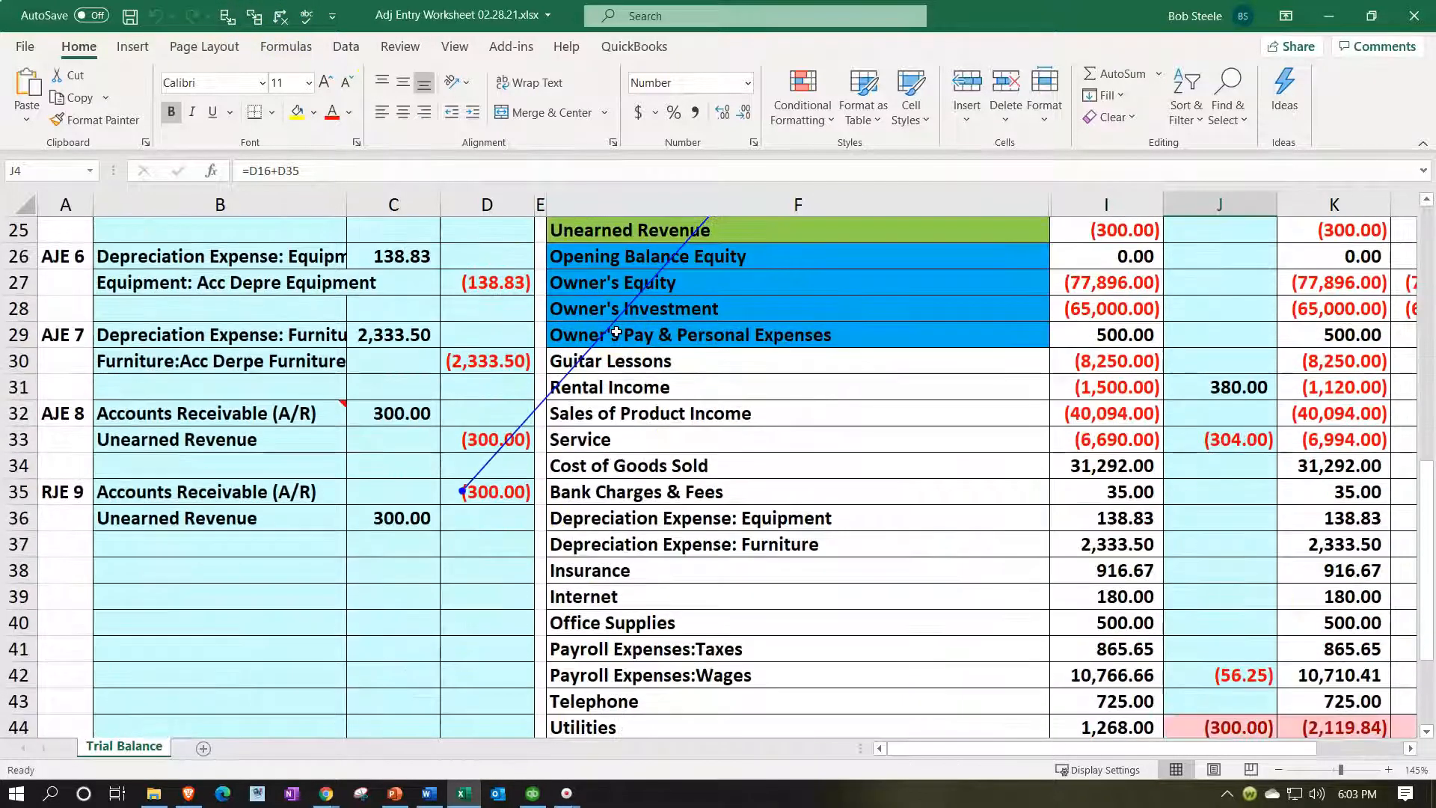
scroll(615, 332, up, 8)
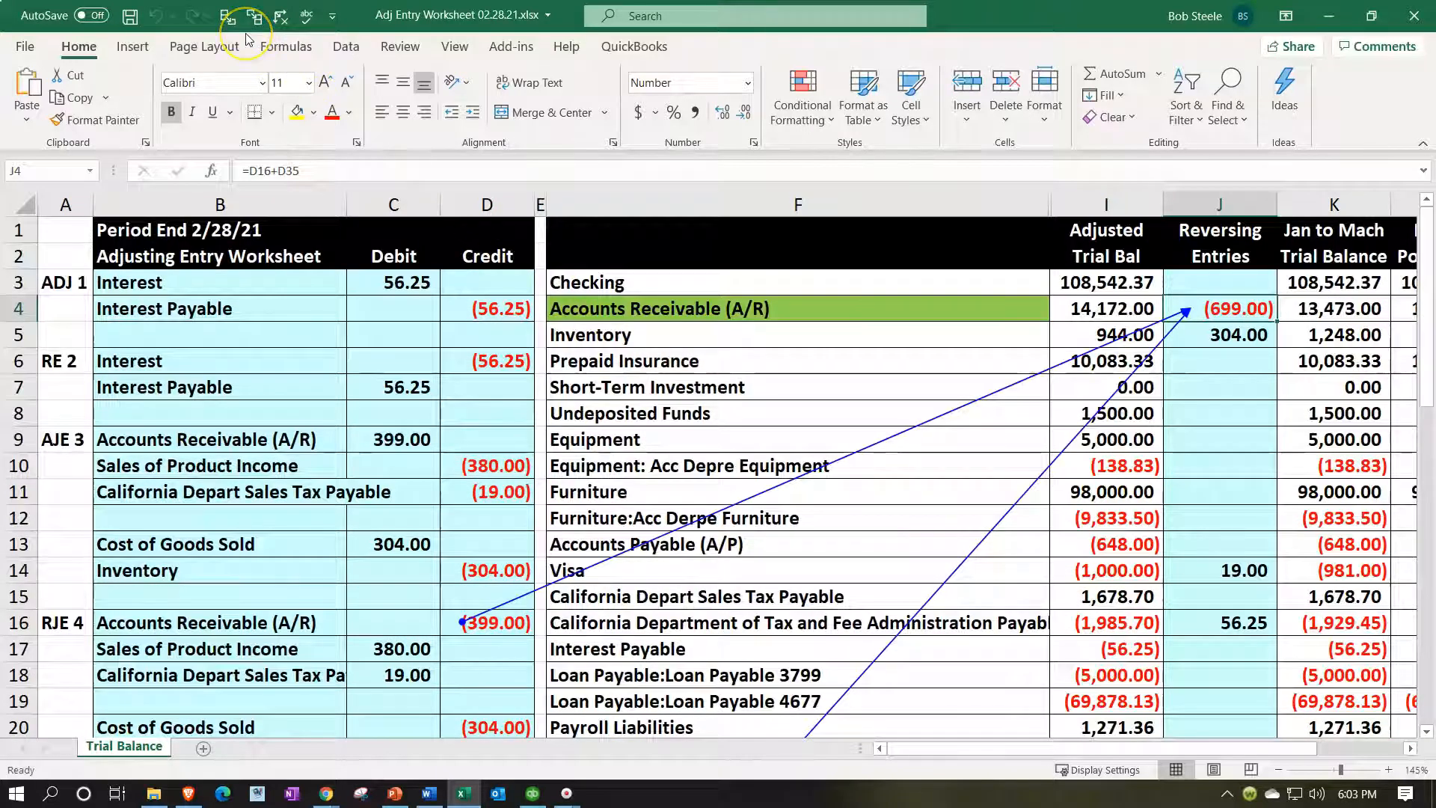
With the Formulas tab showing, remove all trace arrows from the sheet.
click(286, 48)
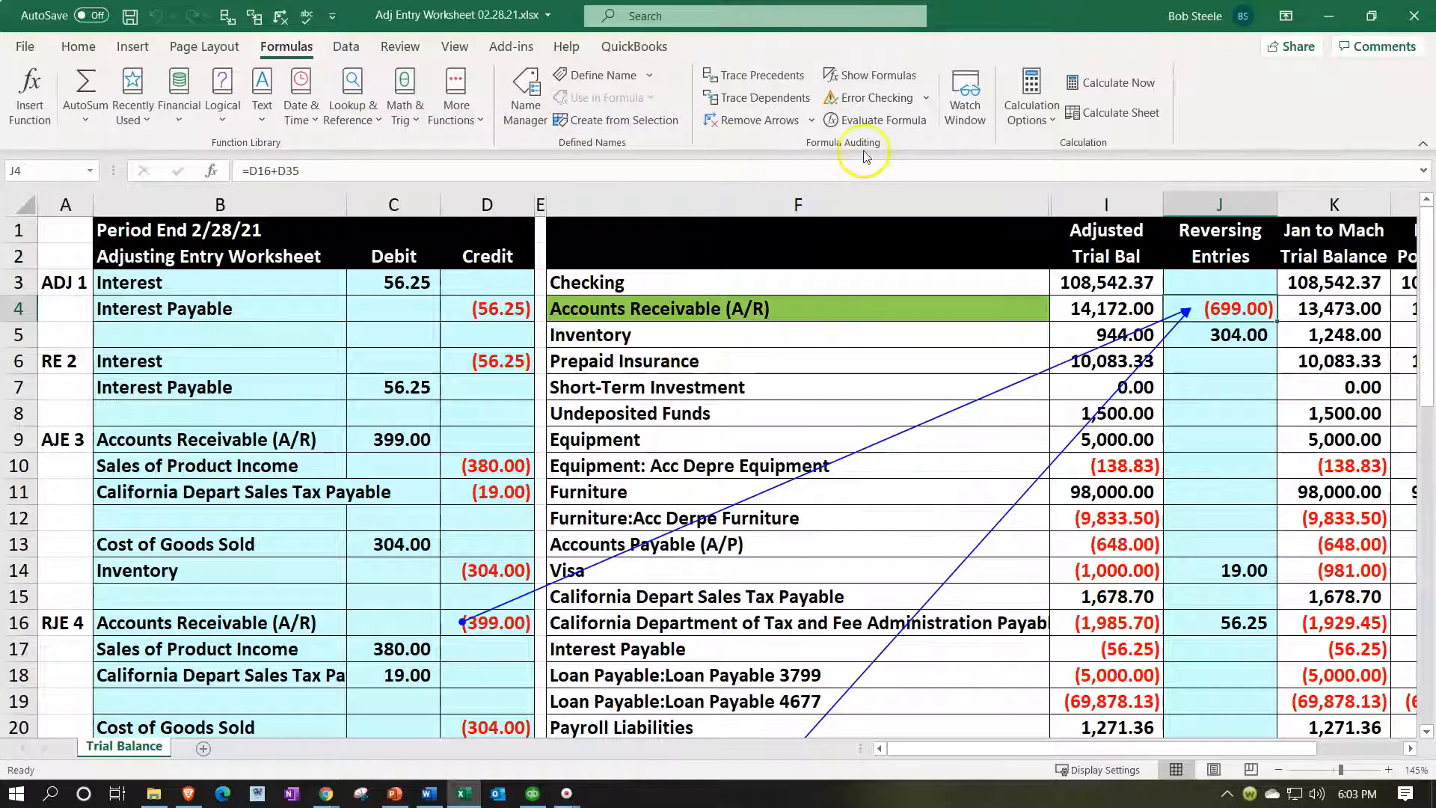
right_click(774, 83)
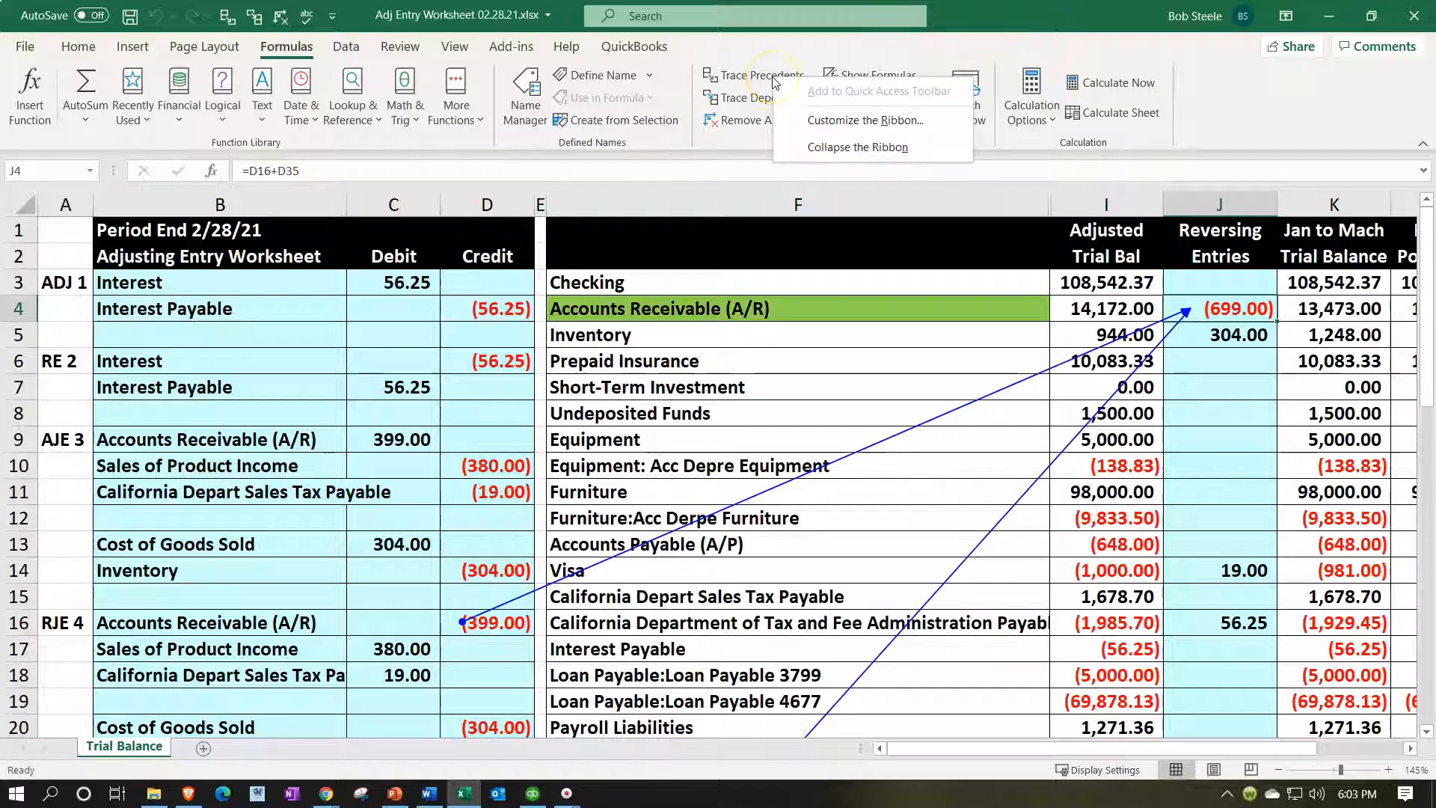
click(768, 54)
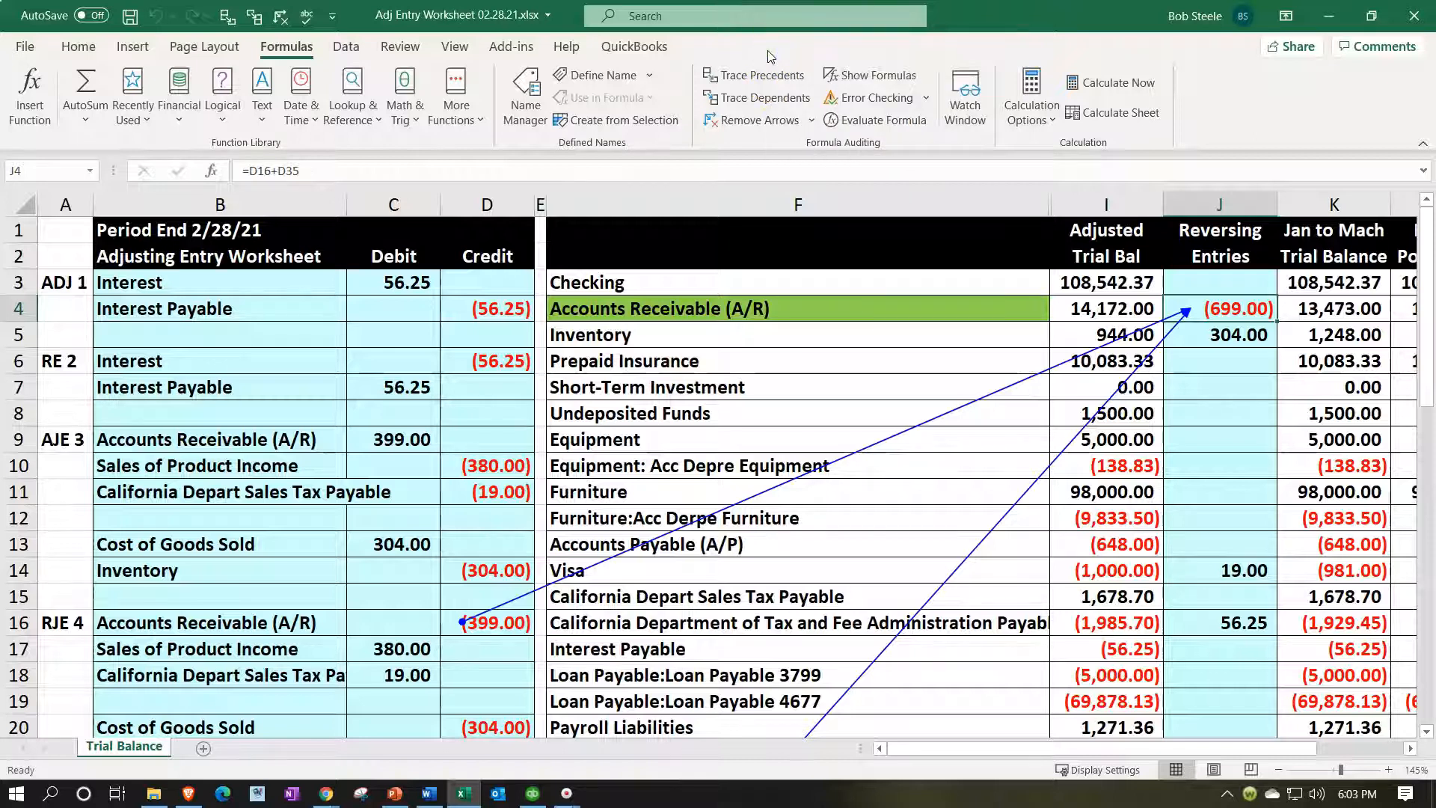
click(280, 16)
scroll(1136, 442, down, 4)
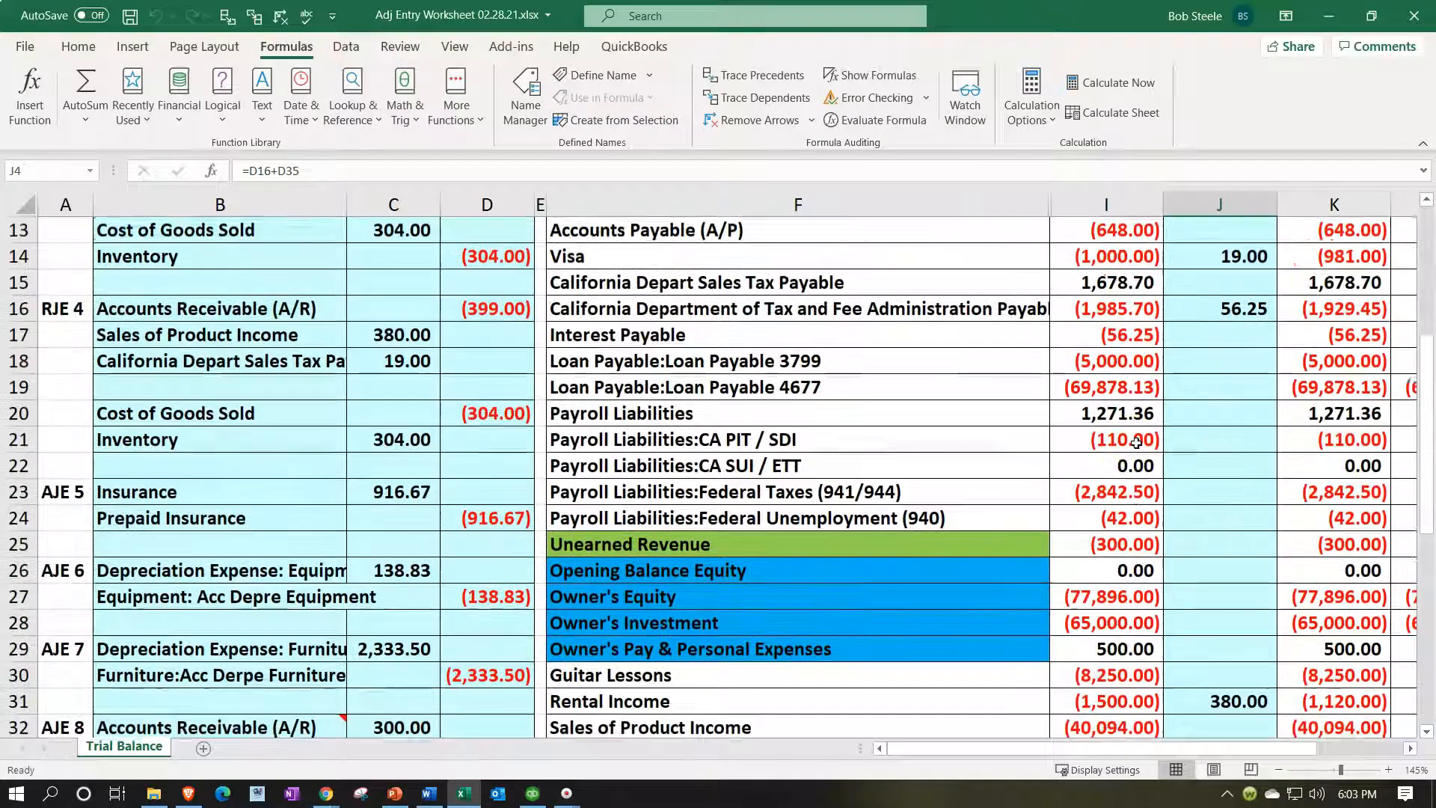
scroll(1136, 442, down, 1)
Enter =C36 in J25, adding the 300.00 RJE 9 debit for Unearned Revenue.
click(1189, 465)
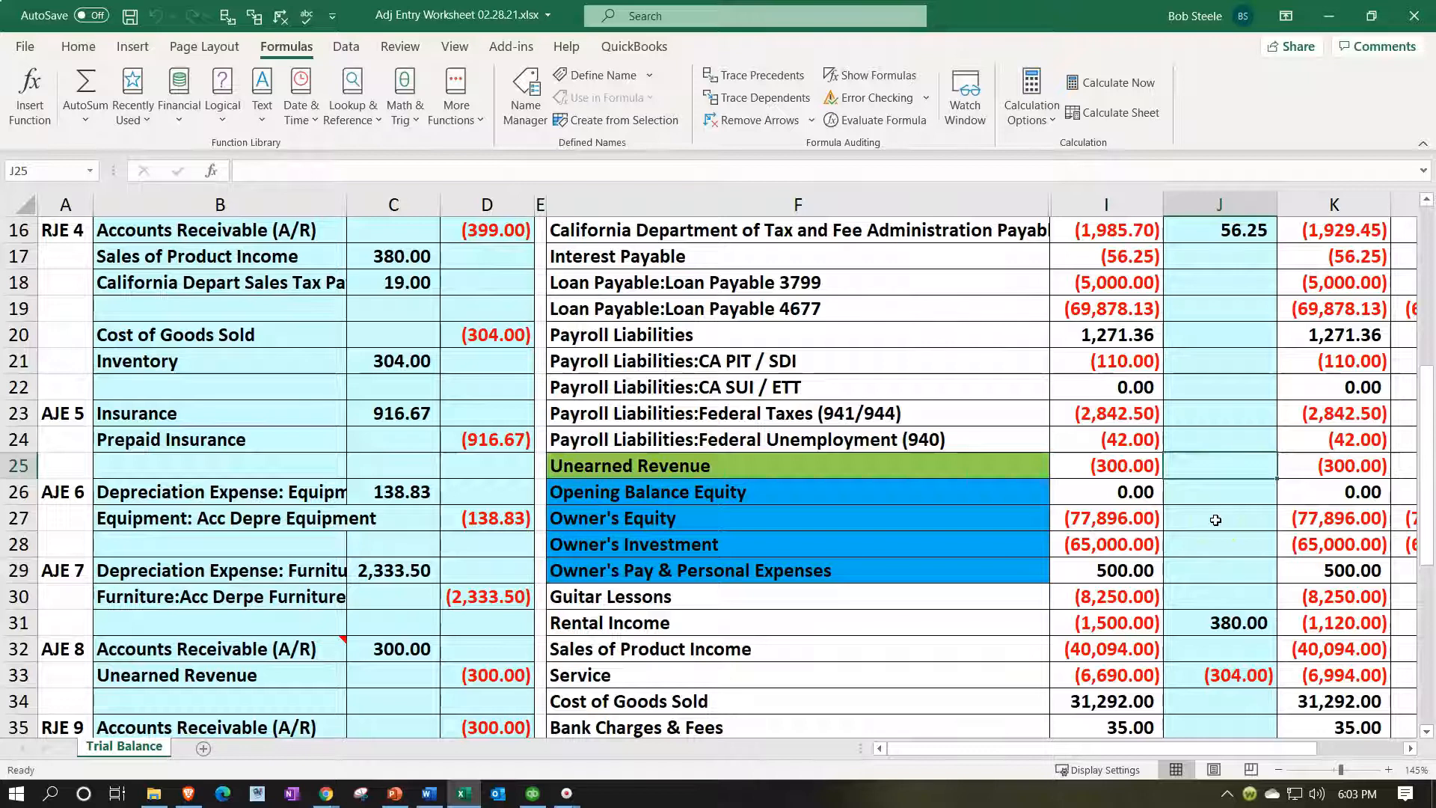
text(=)
key(Down)
key(Down)
key(Down)
key(Down)
key(Down)
key(Down)
key(Down)
key(Down)
key(Down)
key(Down)
key(Down)
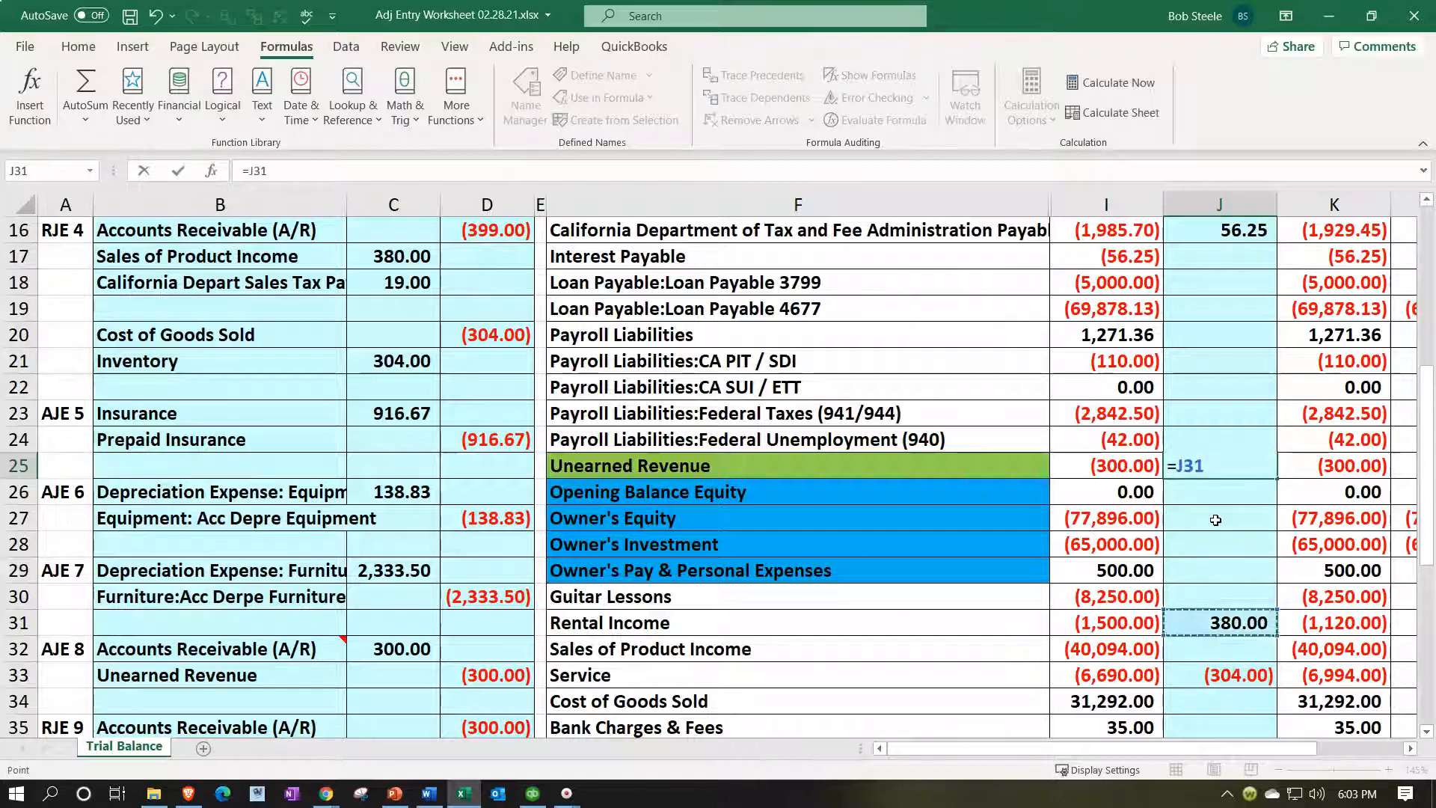
key(Down)
key(Down)
key(Down)
key(Down)
key(Down)
key(Left)
key(Left)
key(Left)
key(Left)
key(Left)
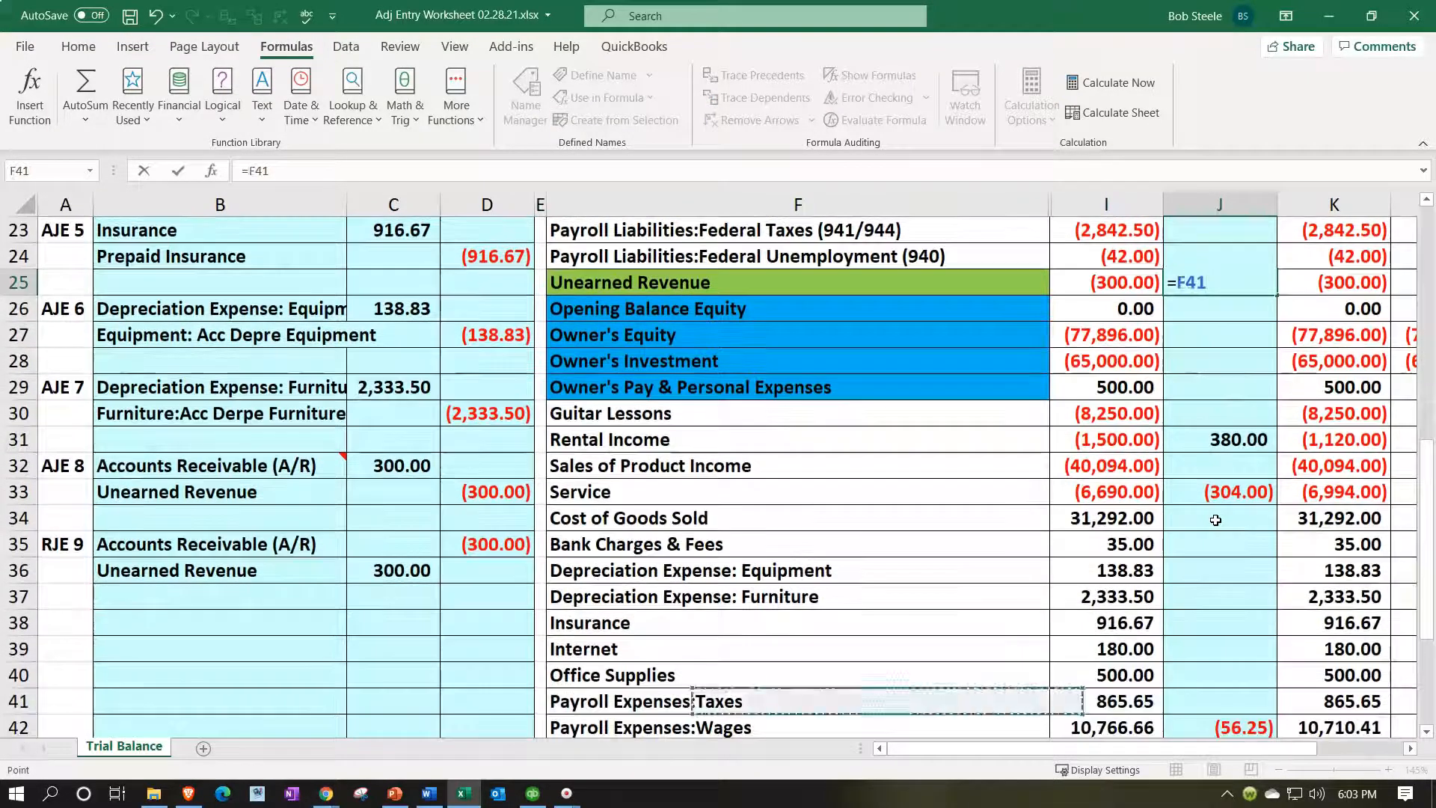
key(Up)
key(Up)
key(Up)
key(Up)
key(Up)
key(Return)
key(Up)
key(Right)
key(Right)
key(Right)
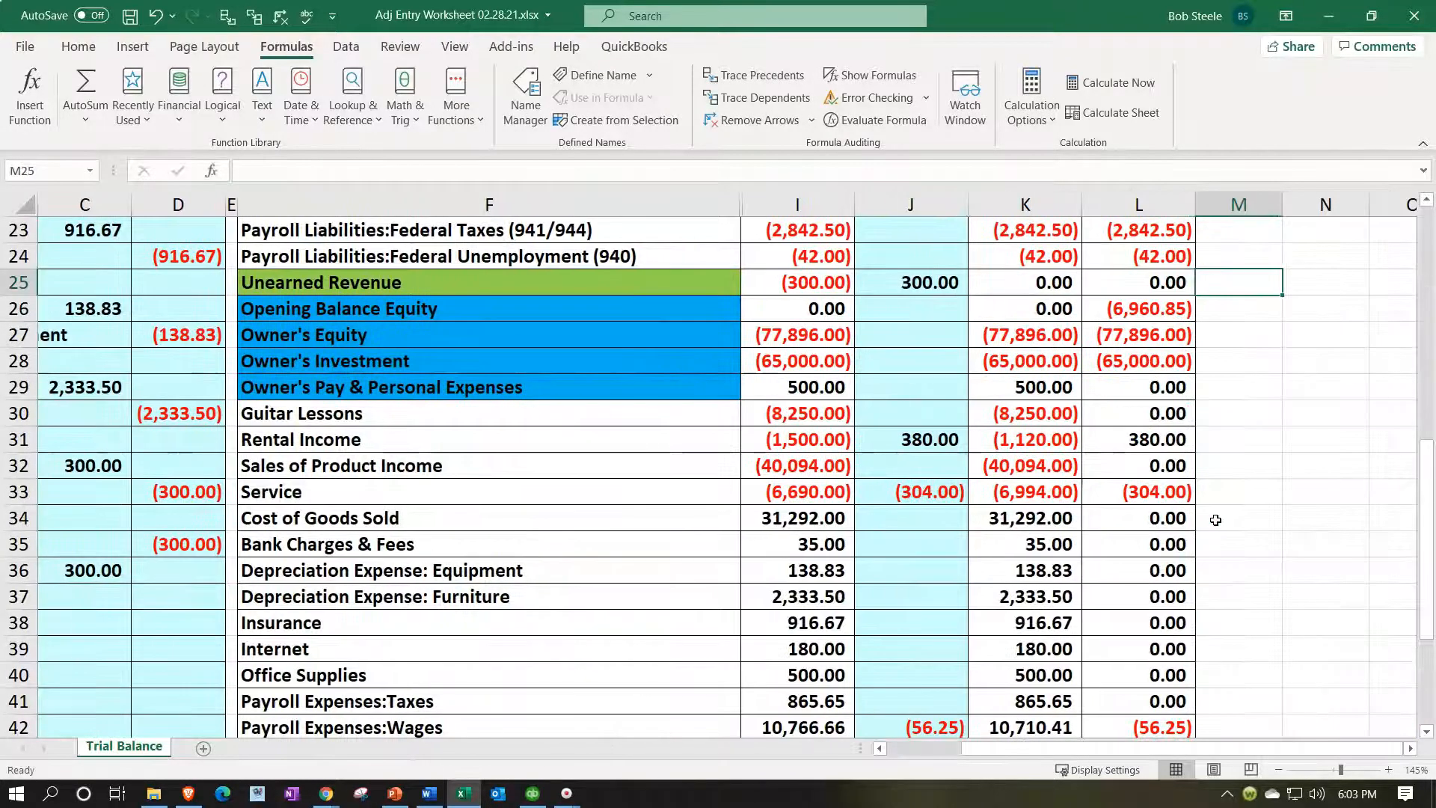
scroll(1216, 519, up, 7)
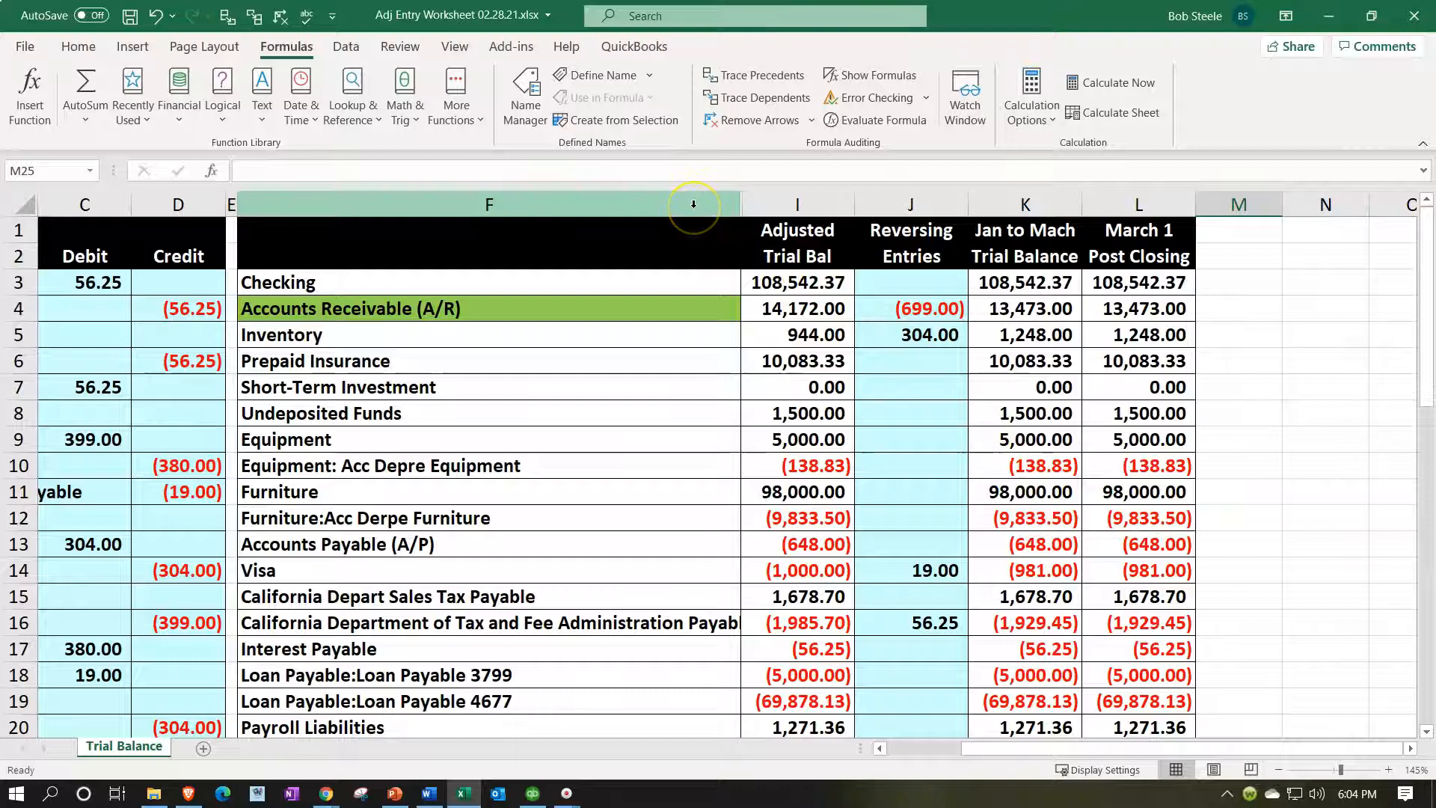
drag(693, 205, 772, 211)
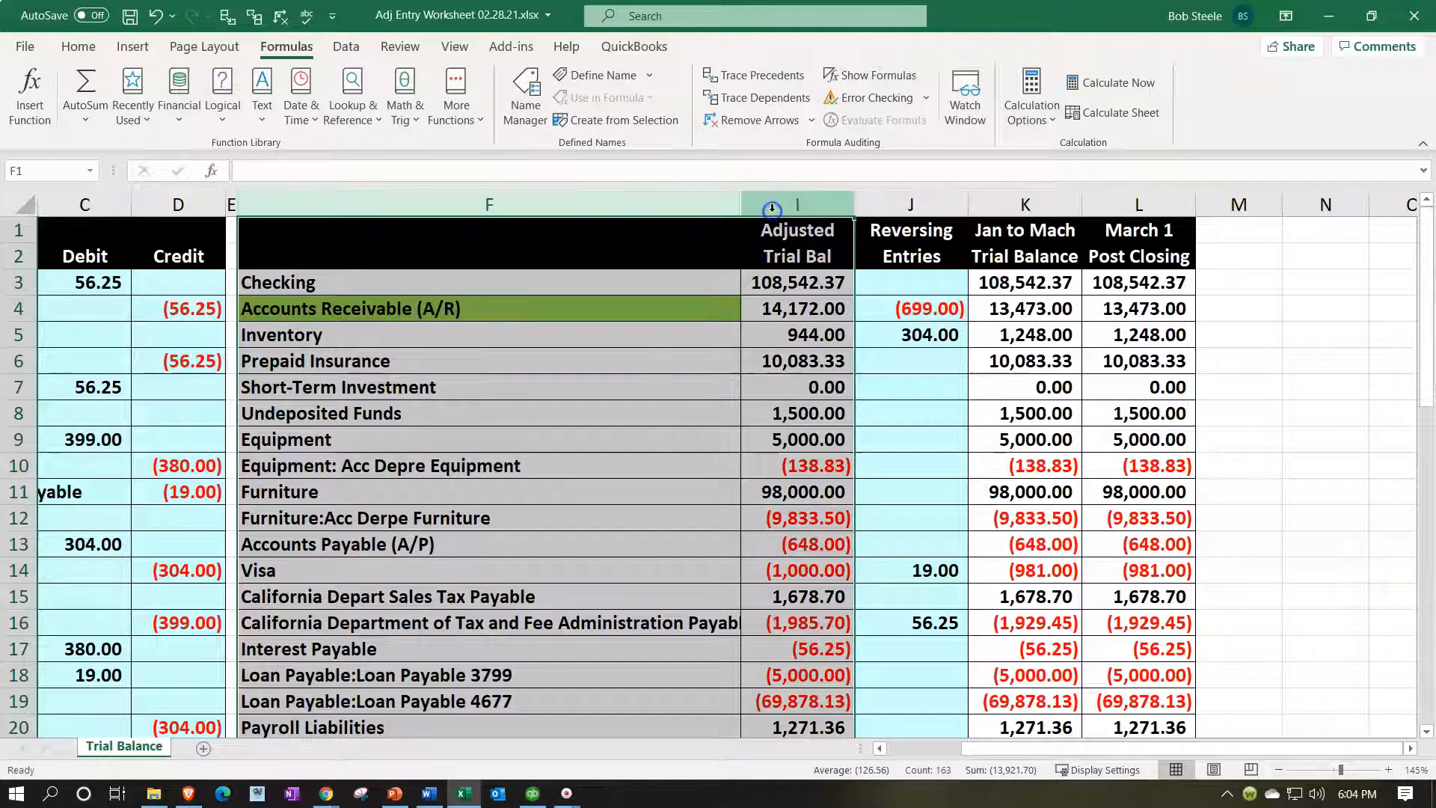
Unhide columns F through I so the account names and trial-balance columns show again.
right_click(593, 350)
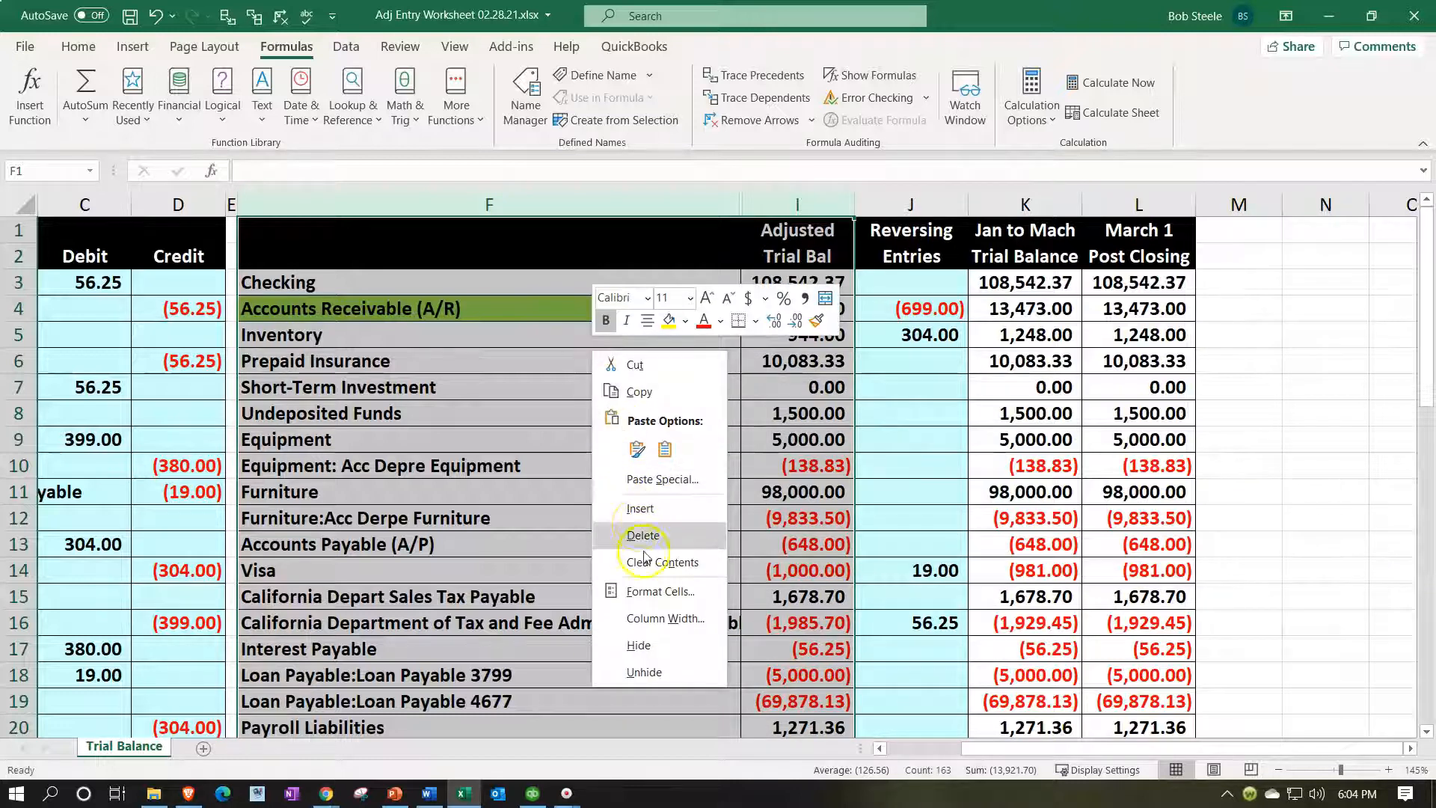
click(647, 641)
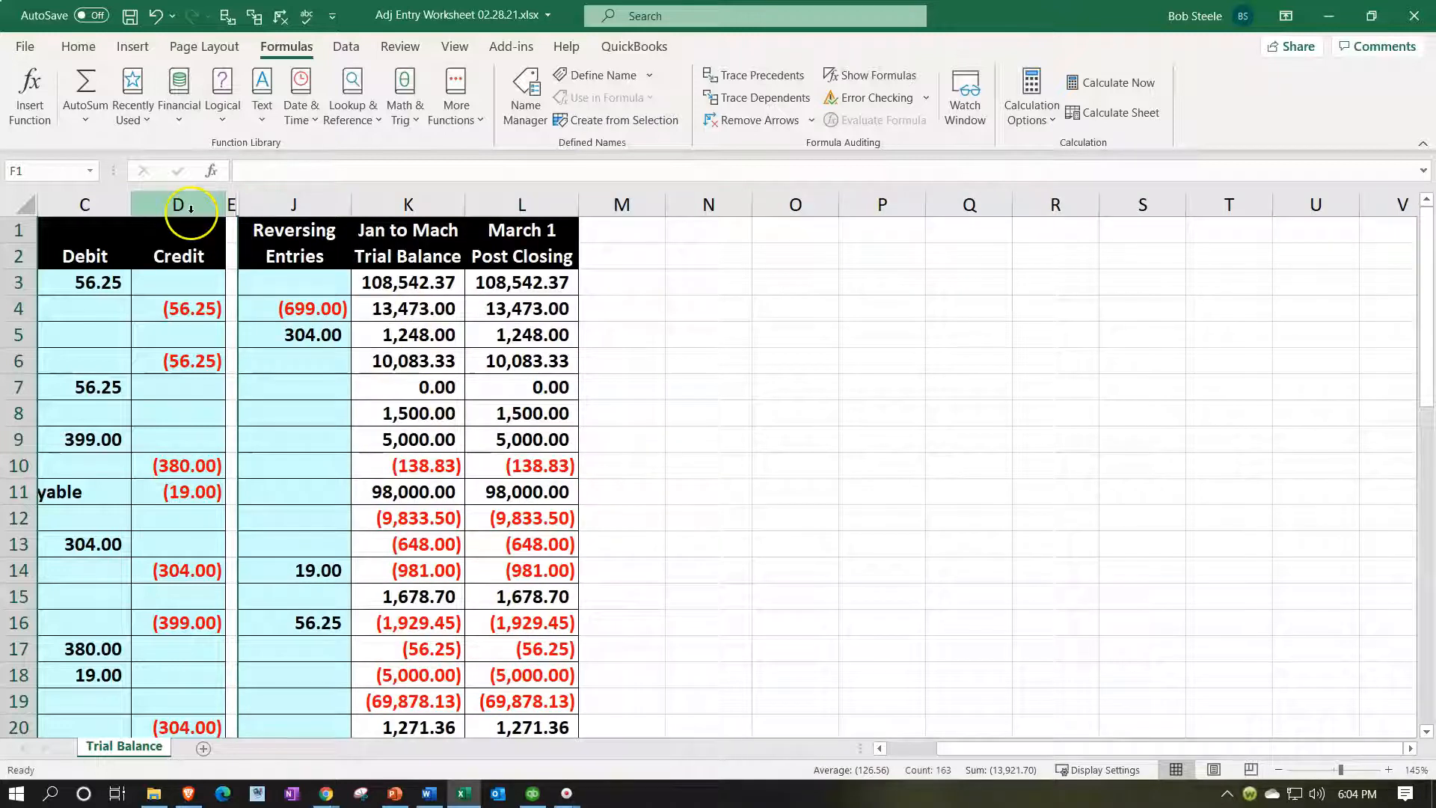
mouse_move(190, 208)
mouse_down()
mouse_move(272, 225)
mouse_move(250, 353)
mouse_up()
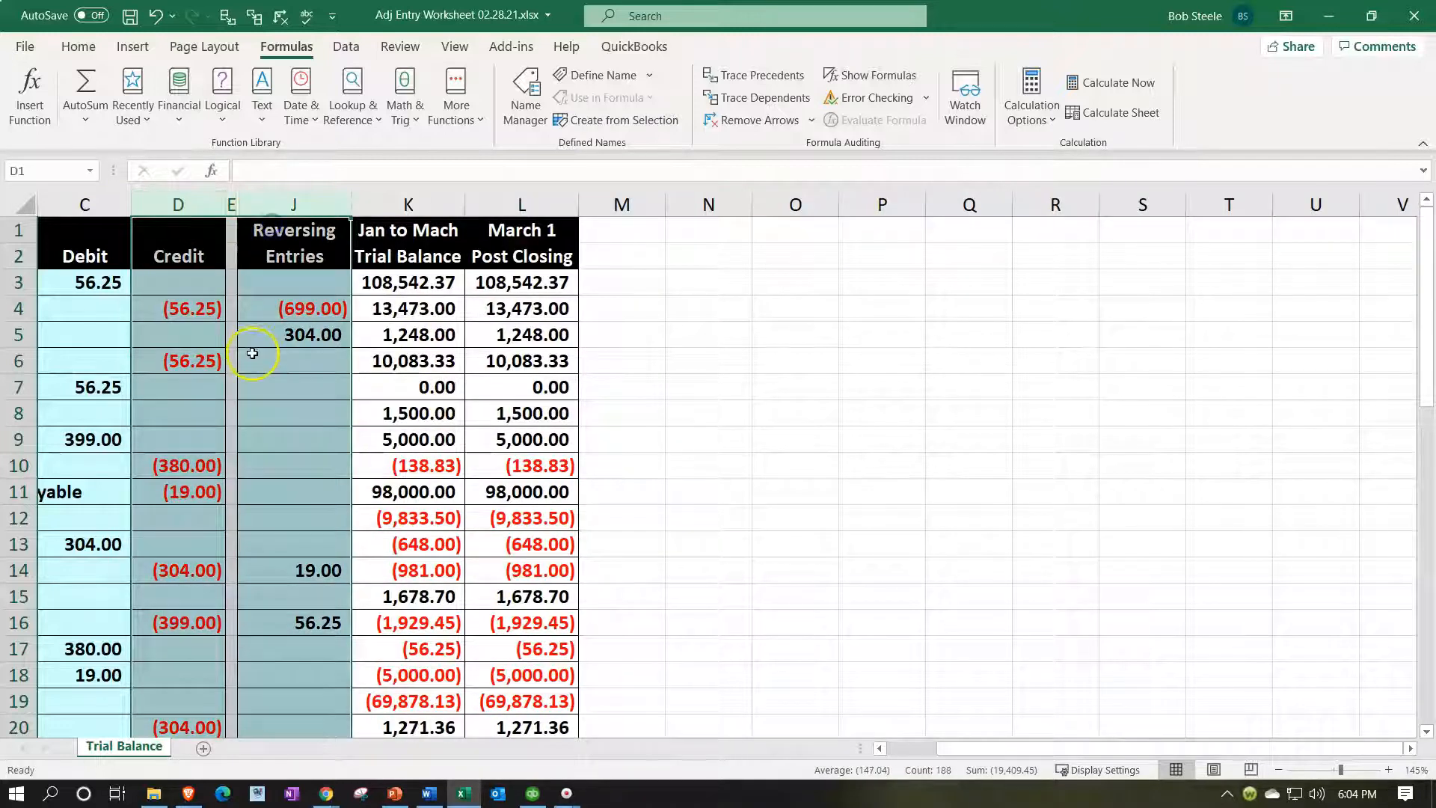
right_click(249, 355)
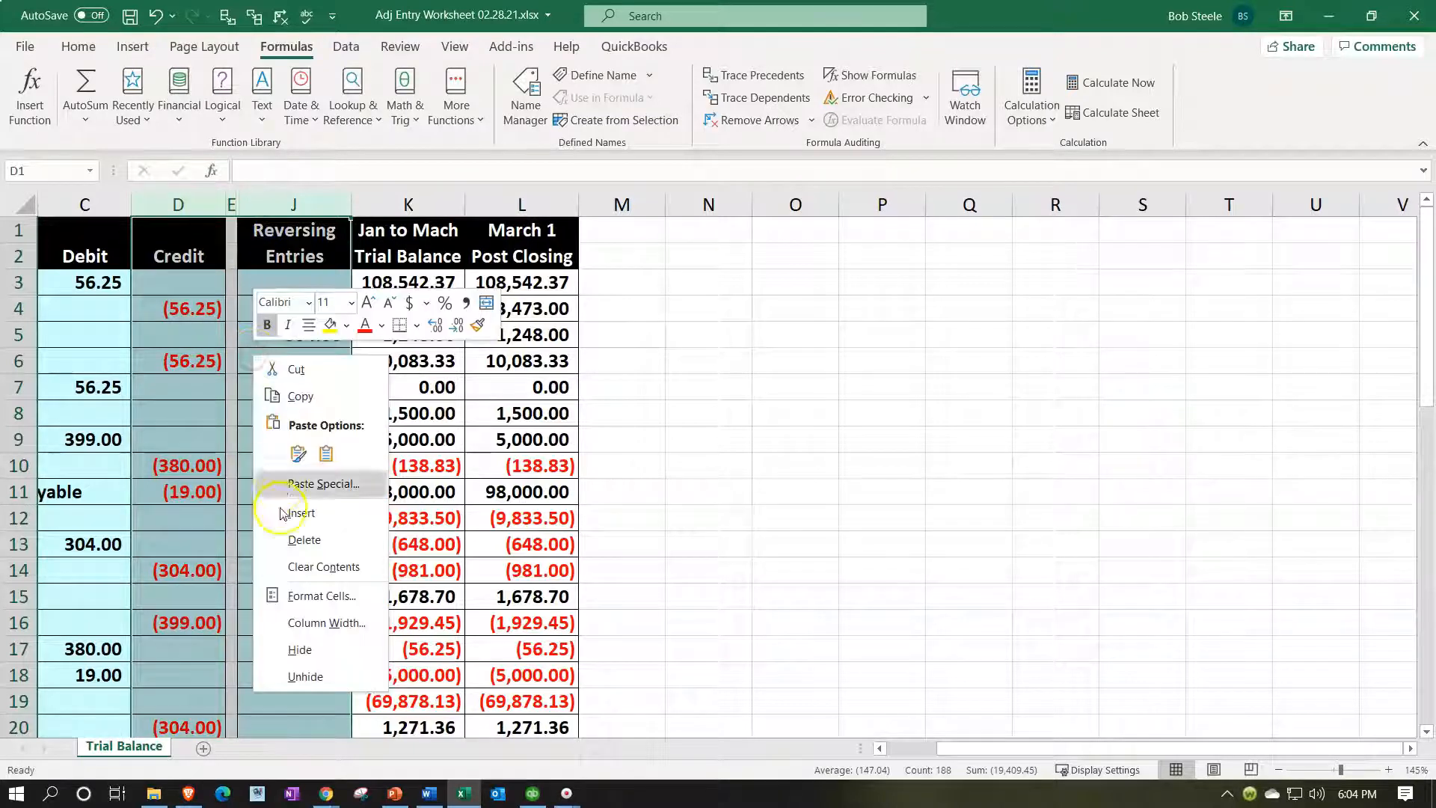
click(299, 676)
click(686, 470)
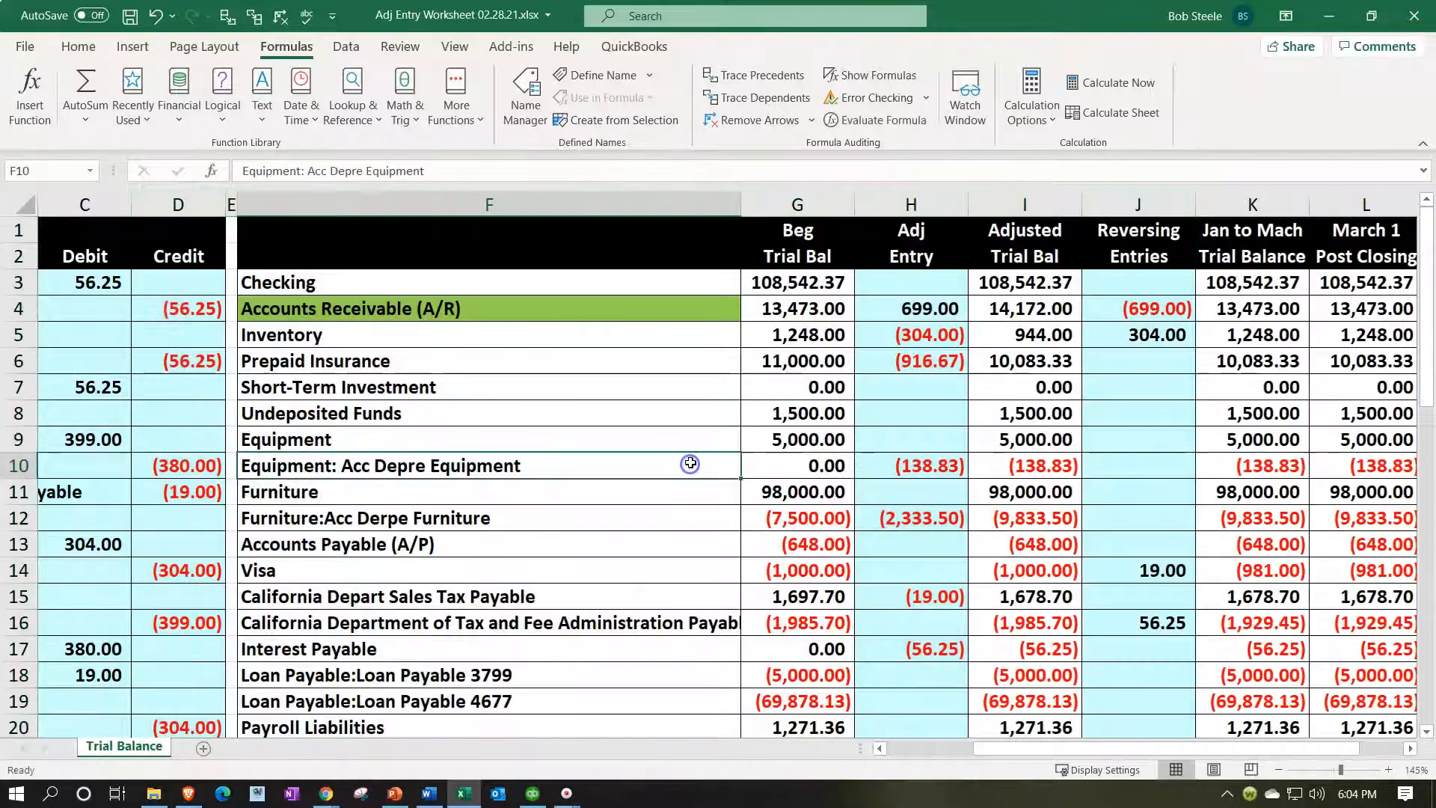
Trace precedents for the A/R adjusting entry in H4 and reversing entry in J4.
click(642, 311)
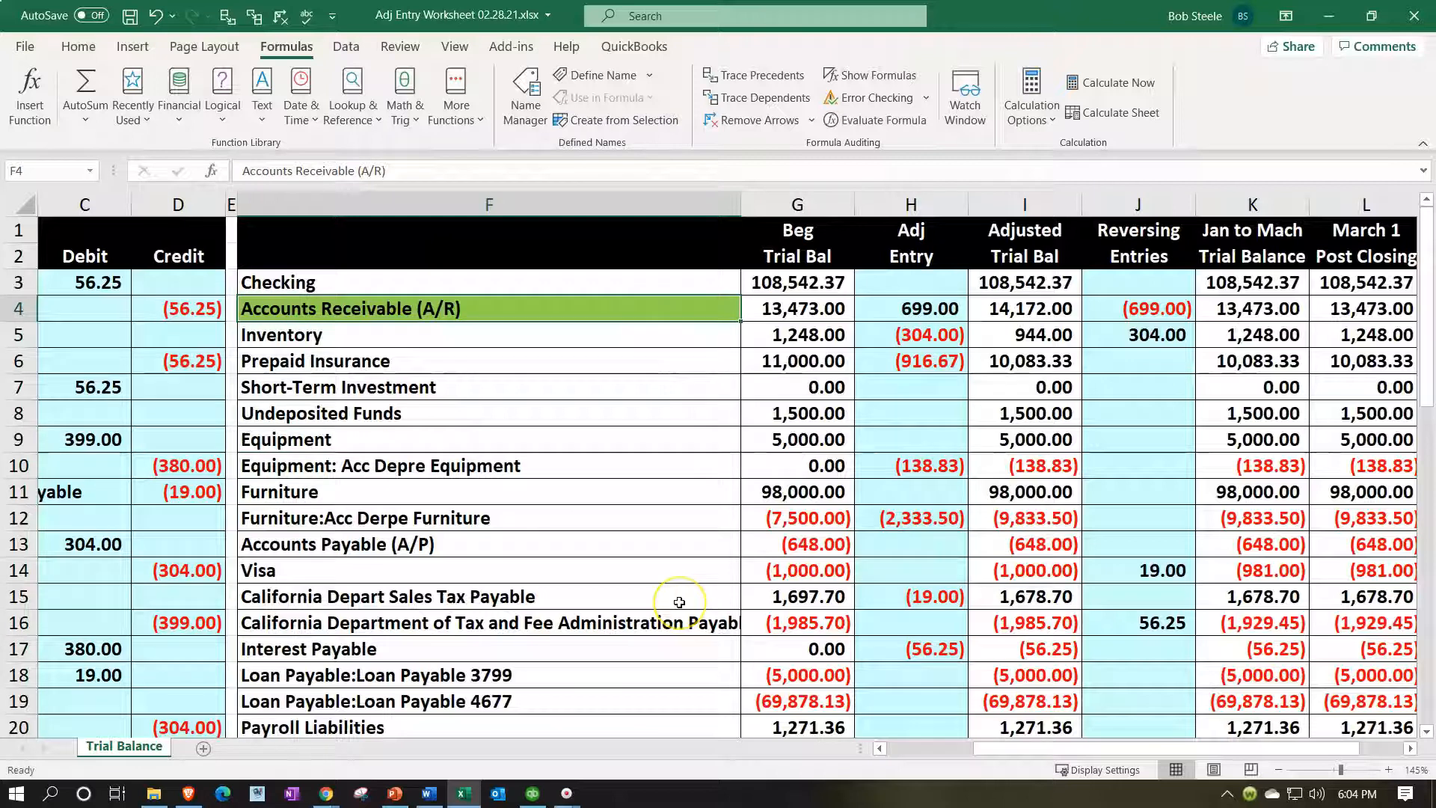
key(Right)
key(Right)
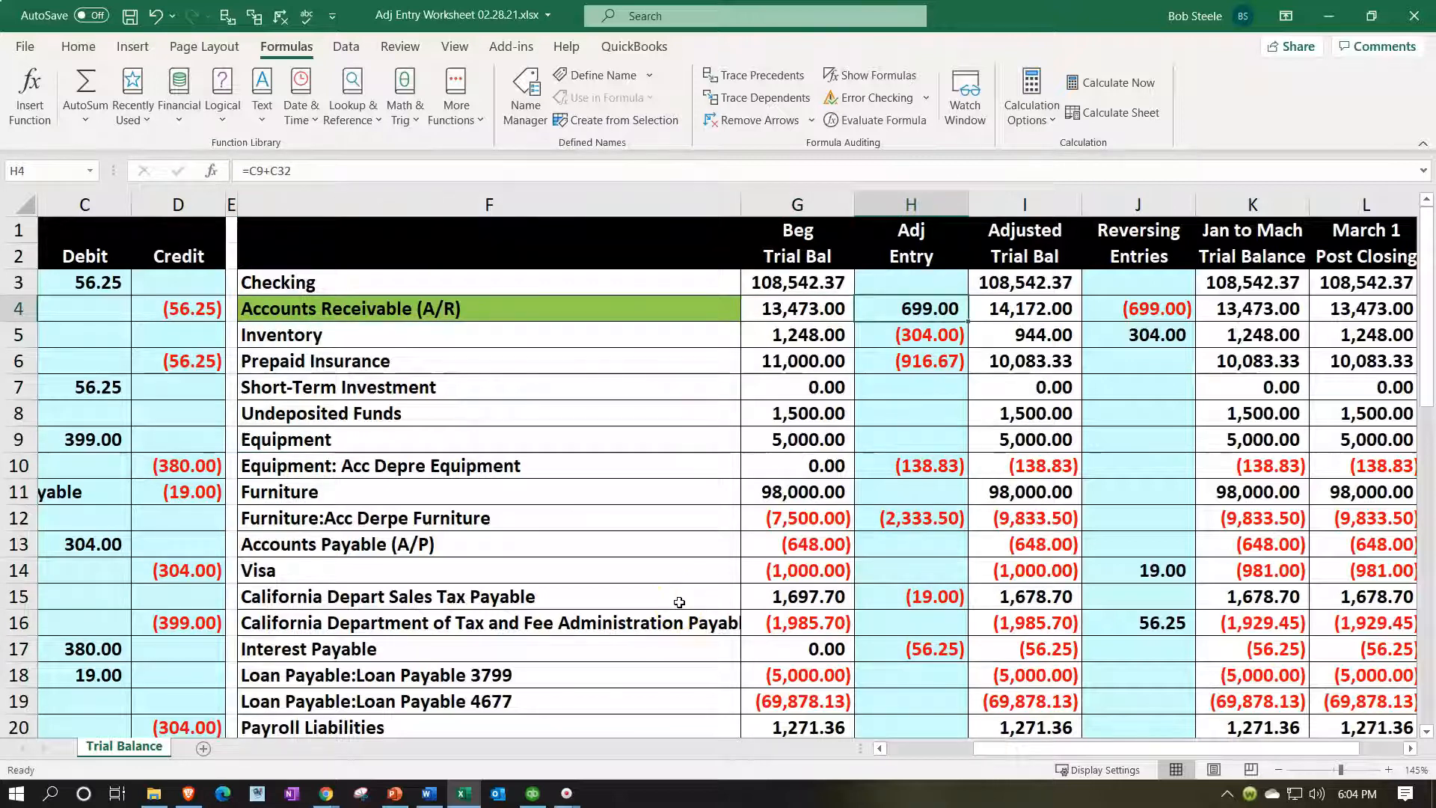
click(228, 18)
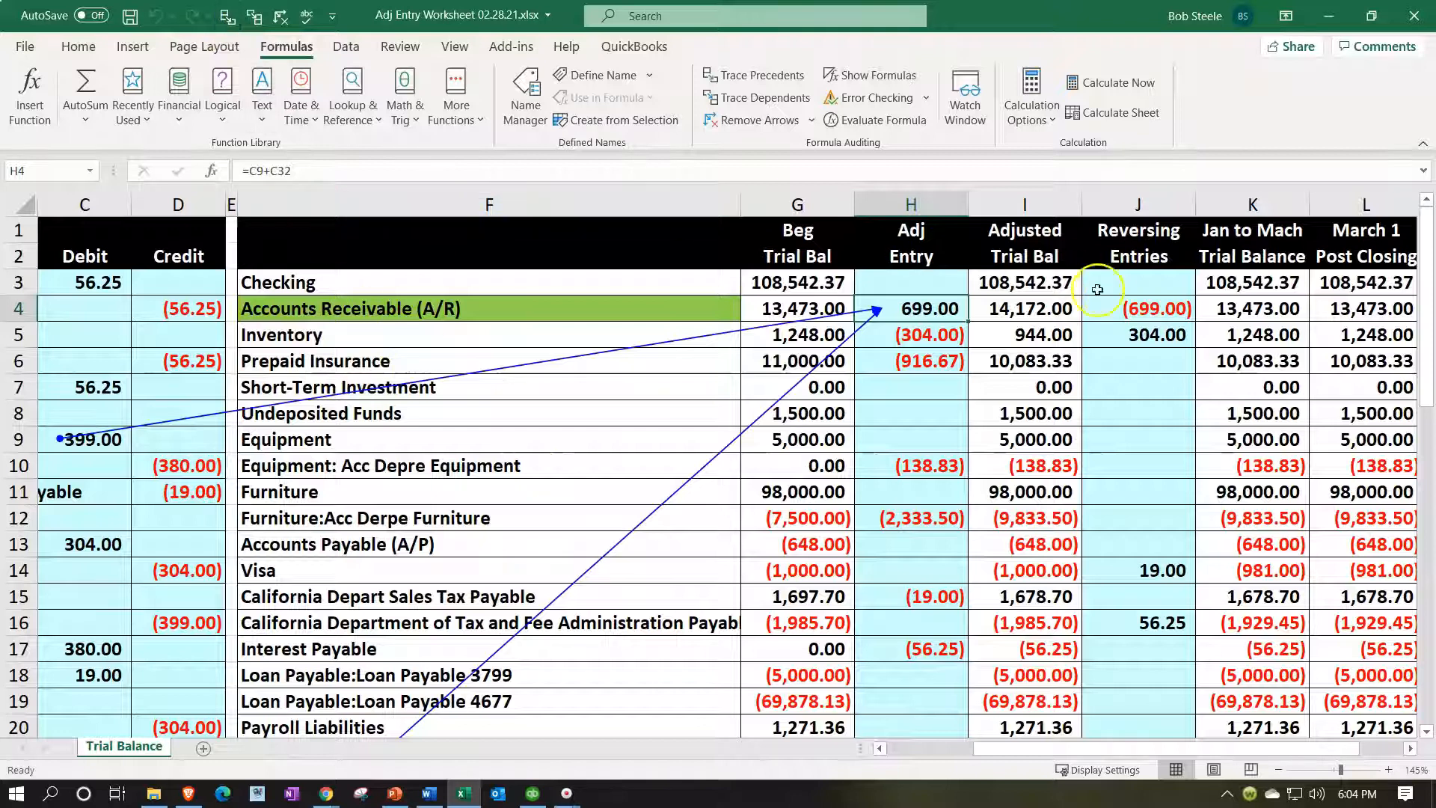
click(1114, 303)
click(228, 15)
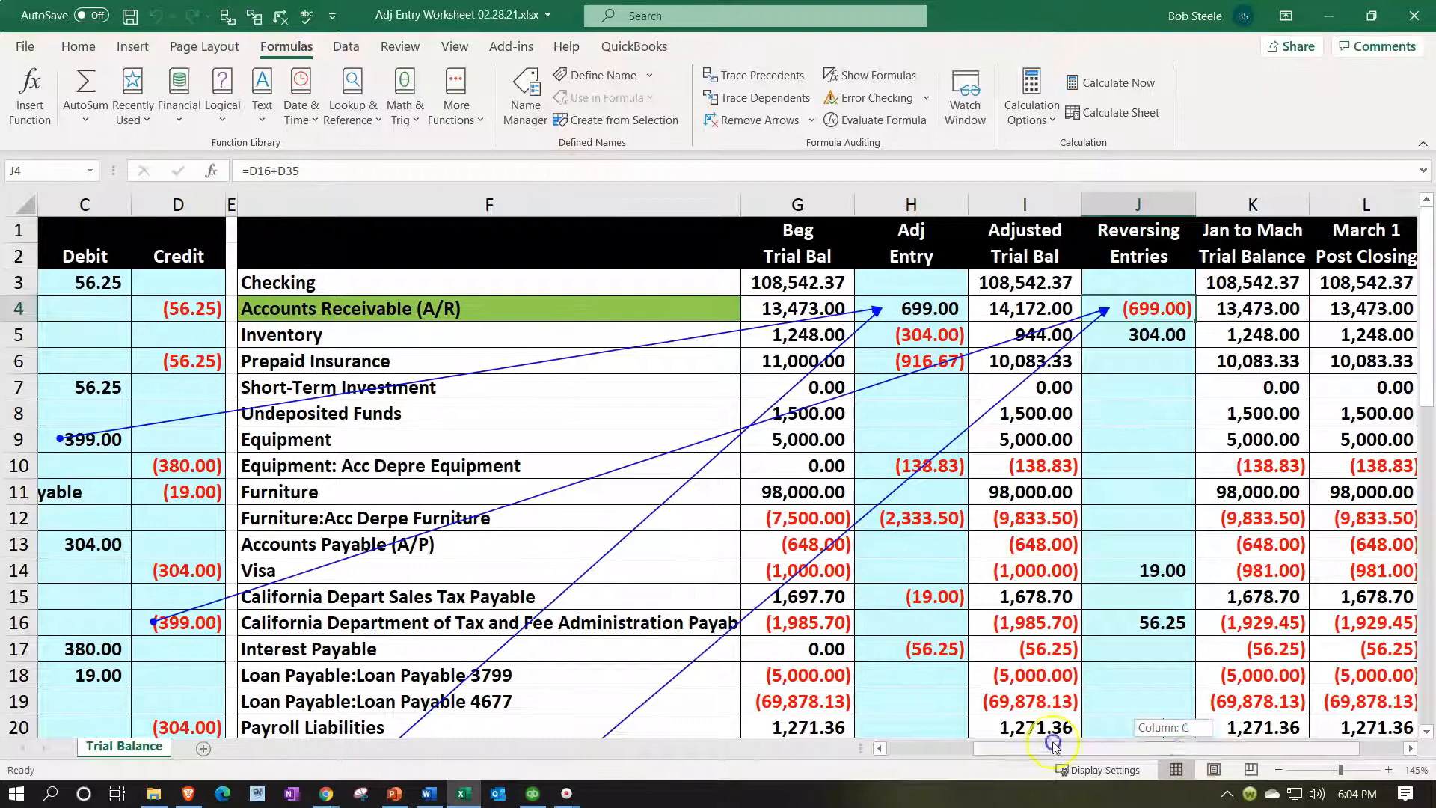
Review the trace arrows, remove them, and check the Inventory row's H5 and L5 entries.
drag(1054, 748, 969, 748)
scroll(415, 475, down, 1)
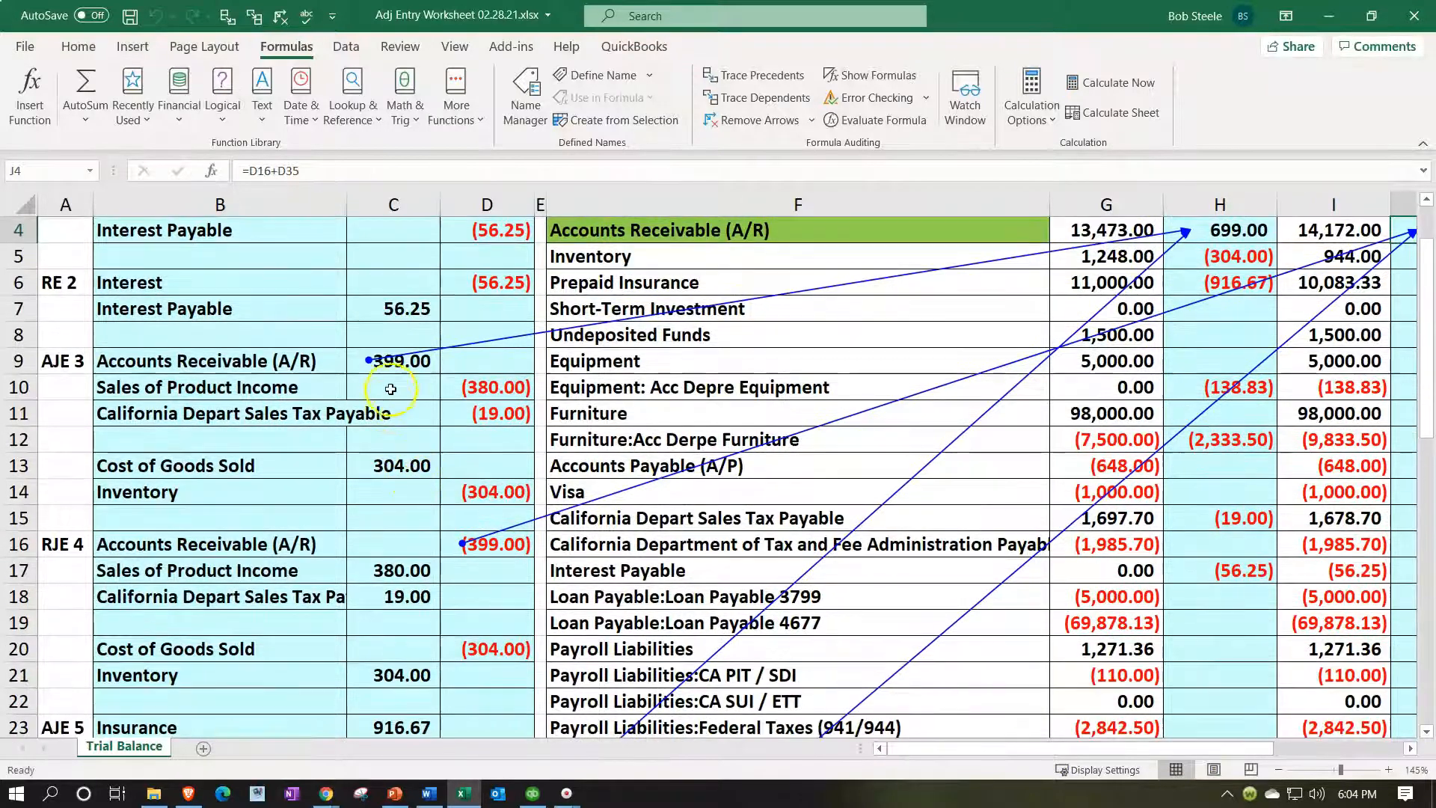
scroll(390, 384, down, 1)
scroll(454, 482, down, 4)
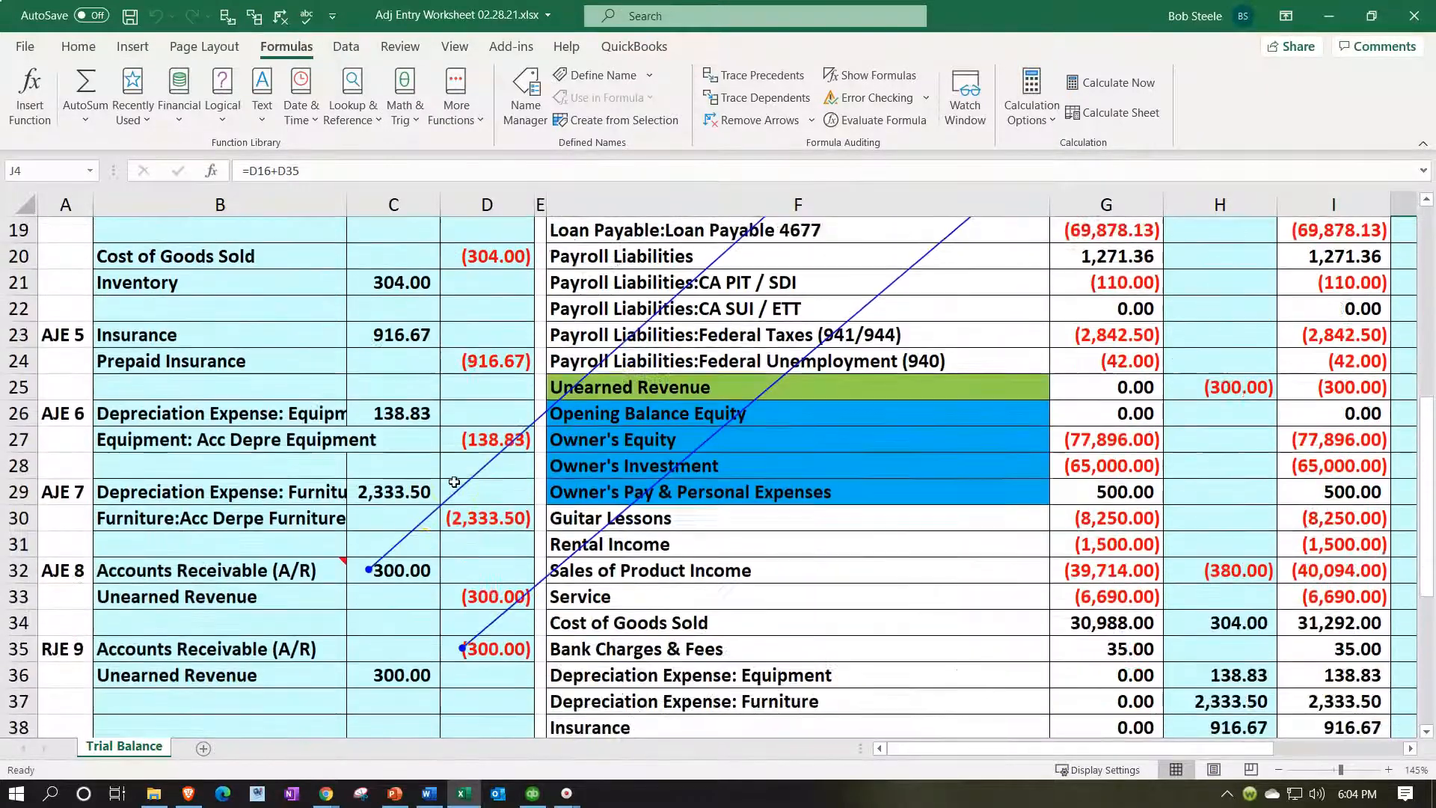
scroll(421, 537, down, 1)
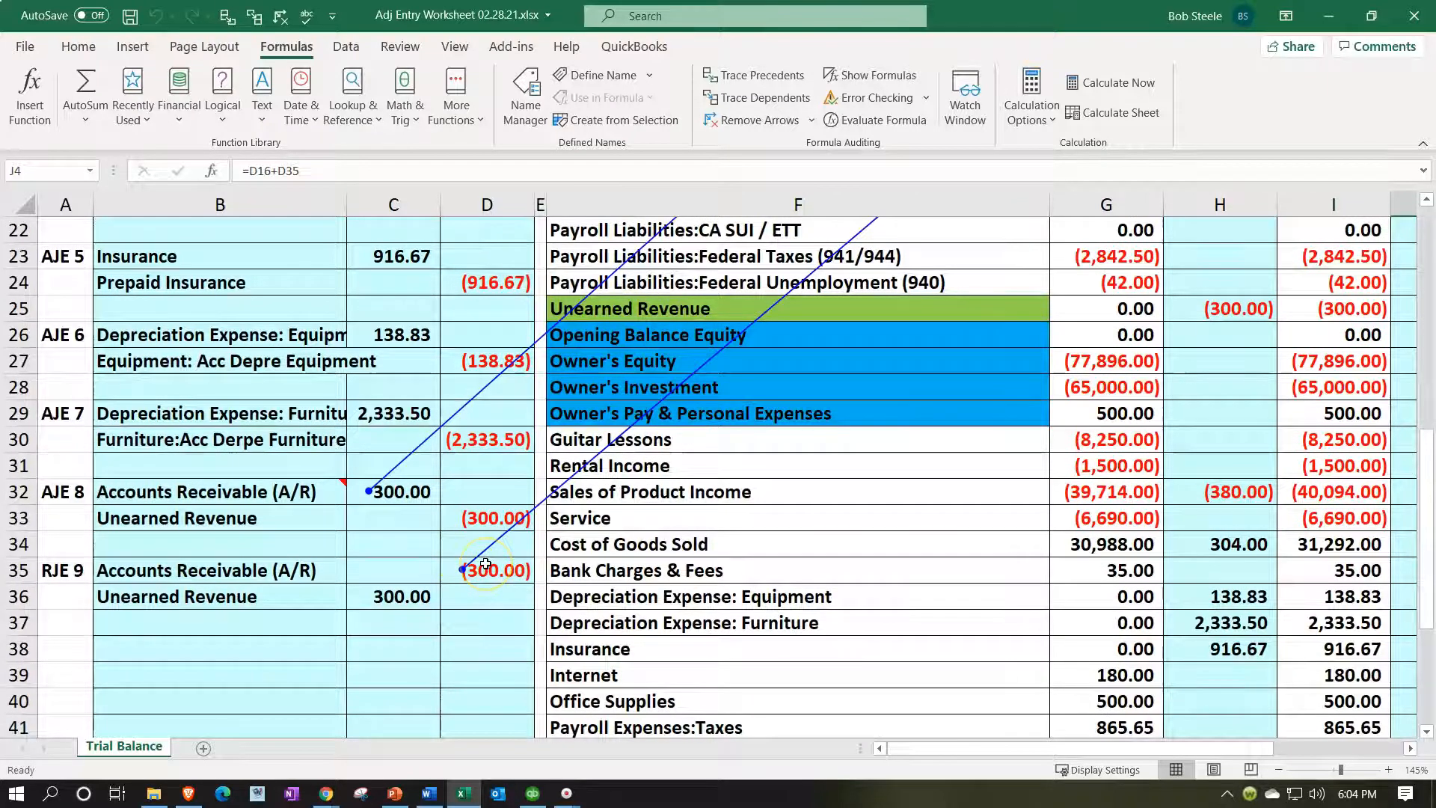
scroll(1077, 608, up, 7)
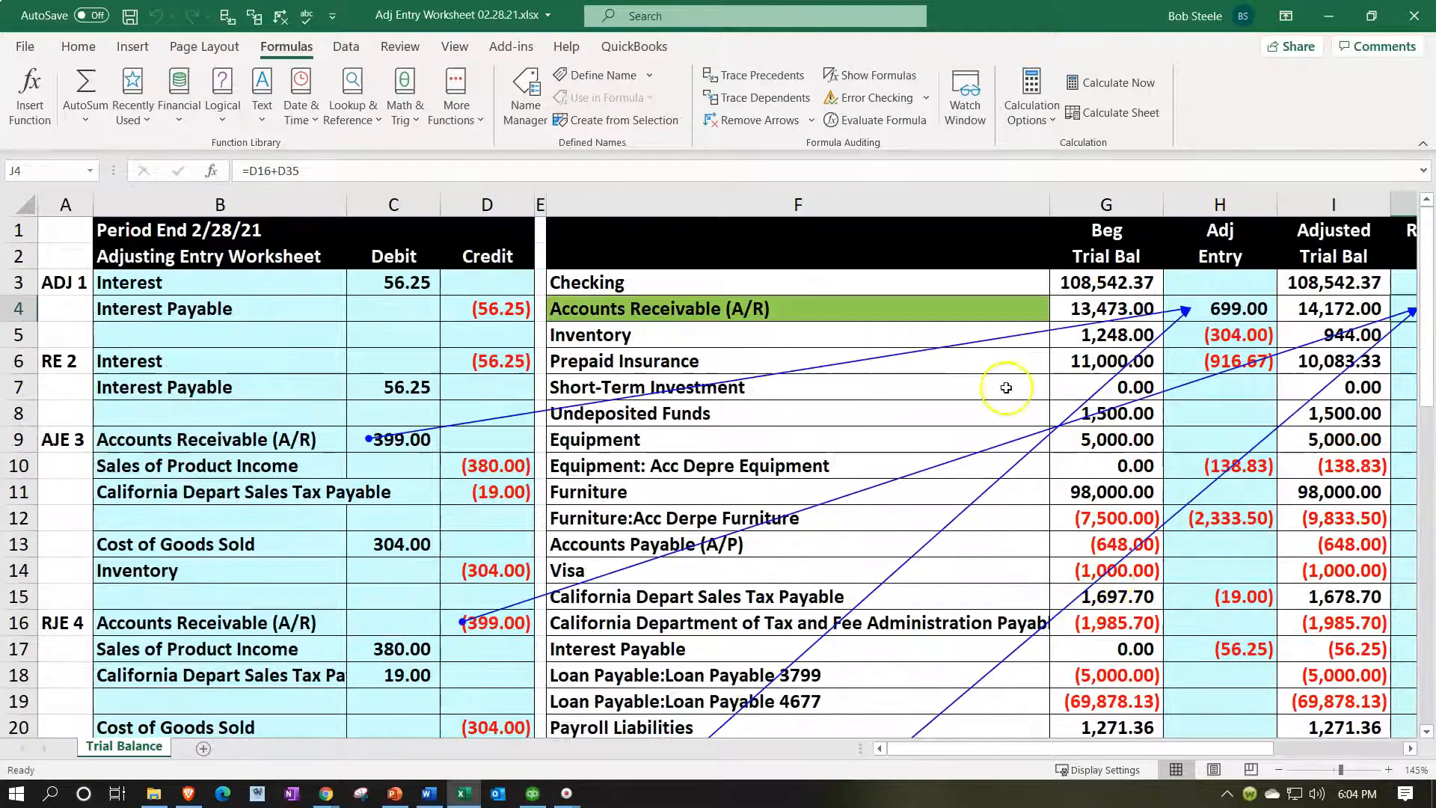
click(280, 15)
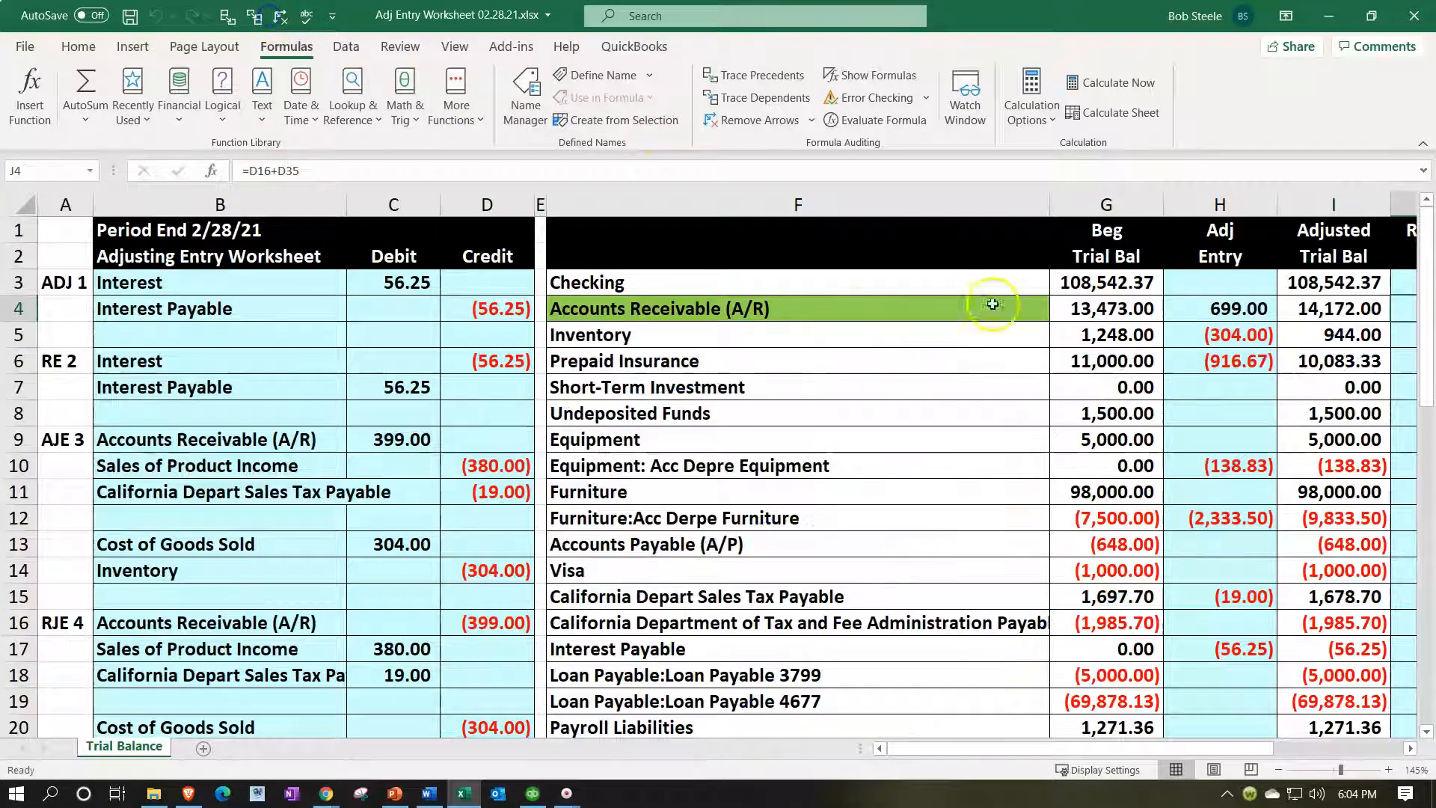
click(1195, 323)
key(Right)
key(Right)
key(Right)
key(Right)
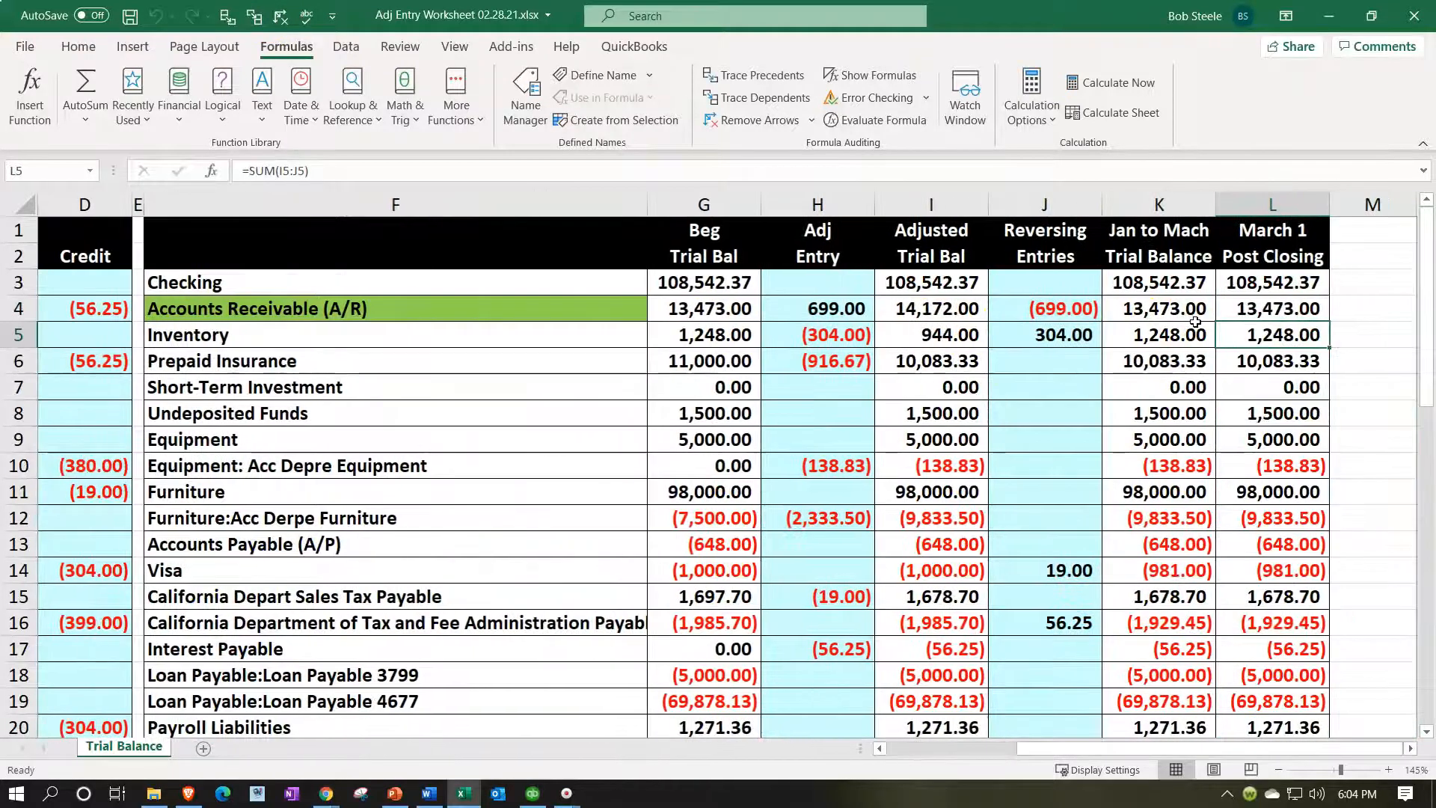
Review the Checking balances in K3:L3 and the bottom rows of columns J–L.
click(1191, 285)
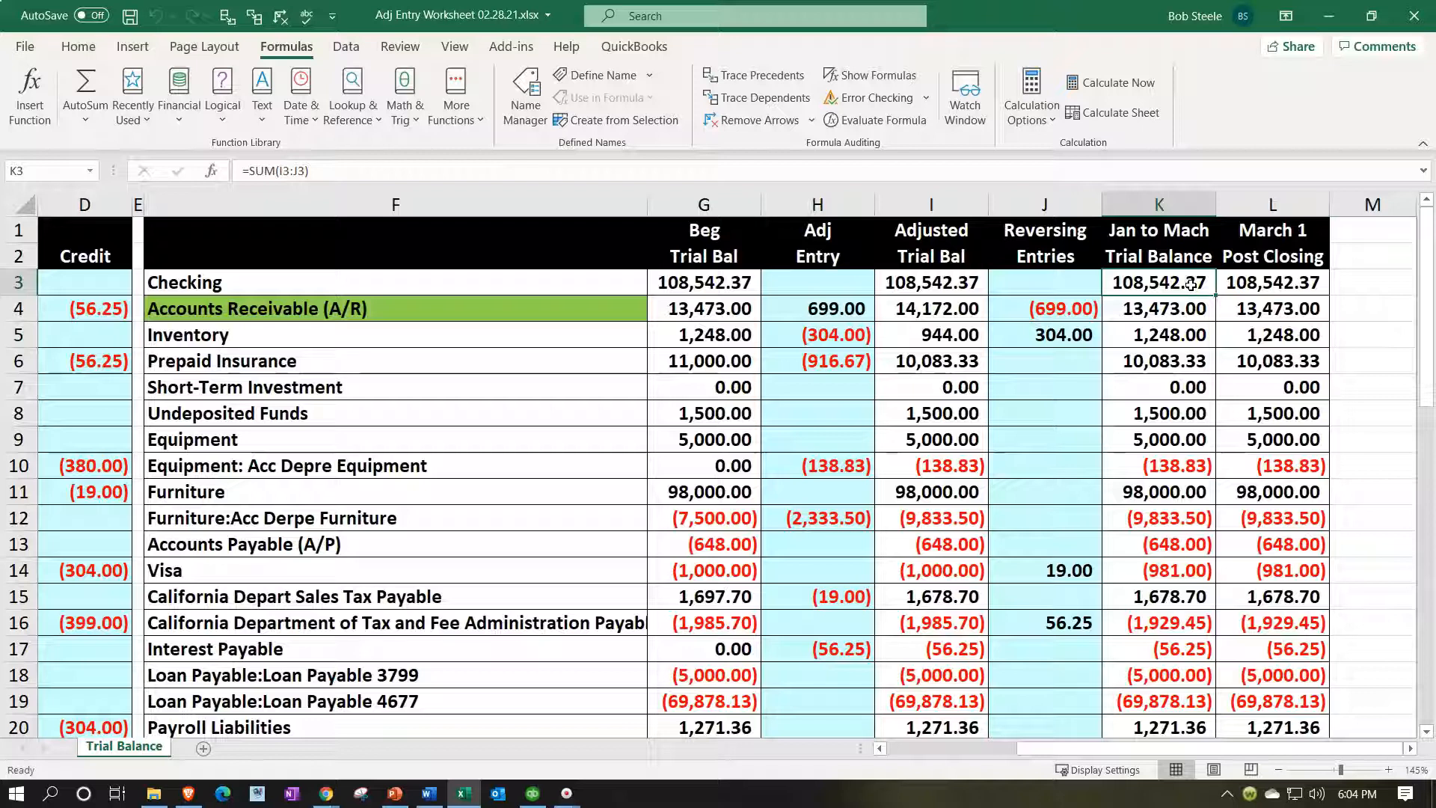
key(Right)
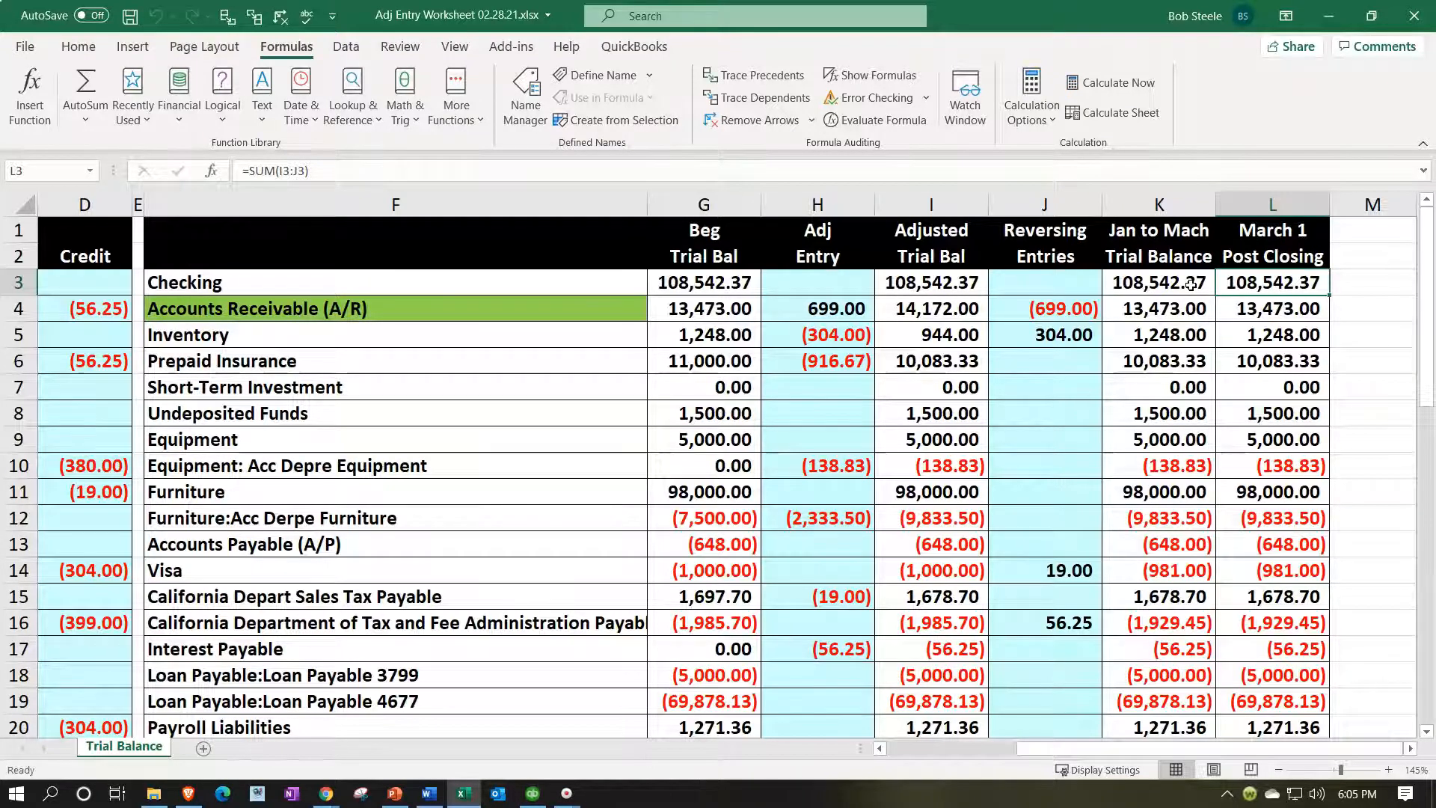
scroll(1194, 503, down, 12)
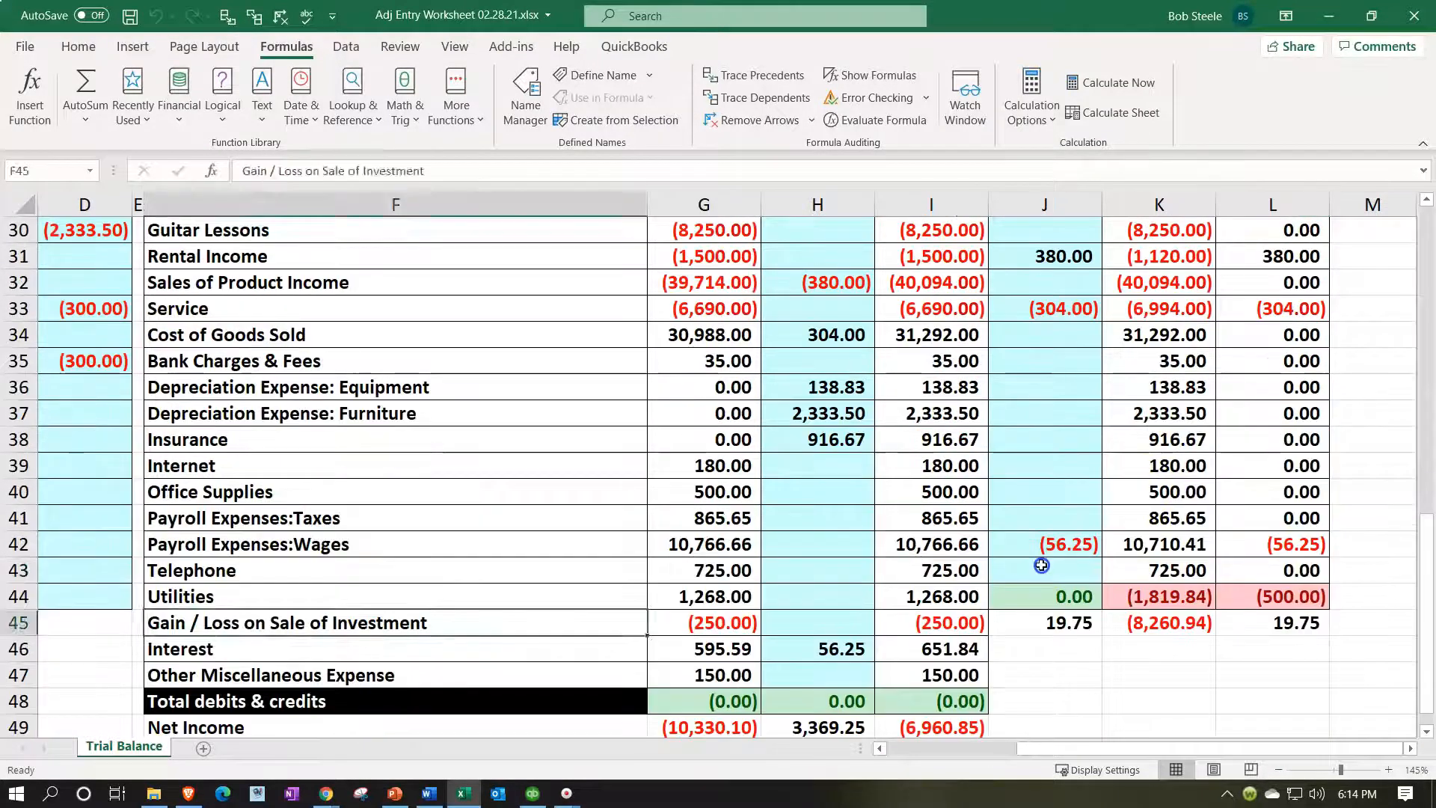
click(1032, 491)
drag(1026, 524, 1262, 535)
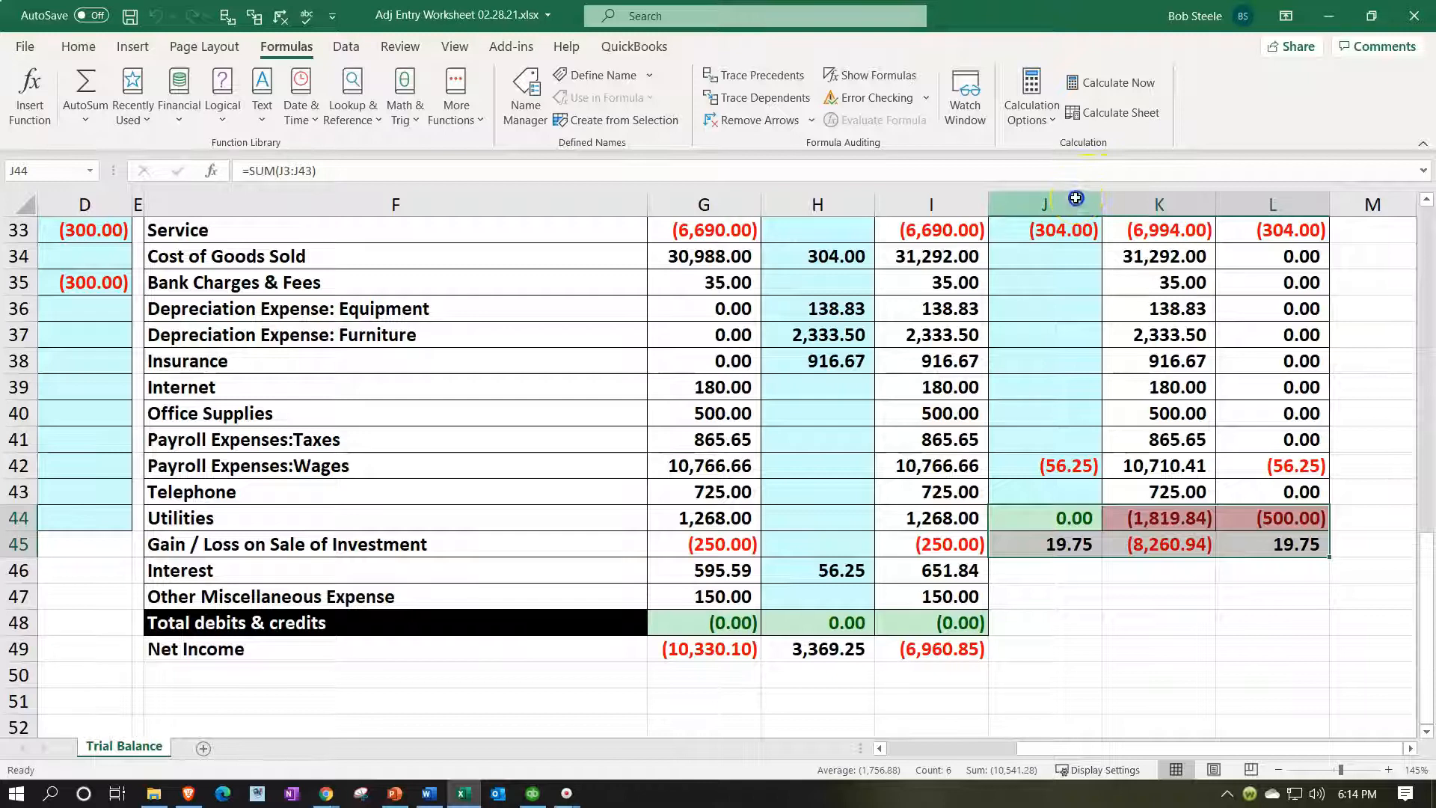
drag(1077, 200, 1232, 200)
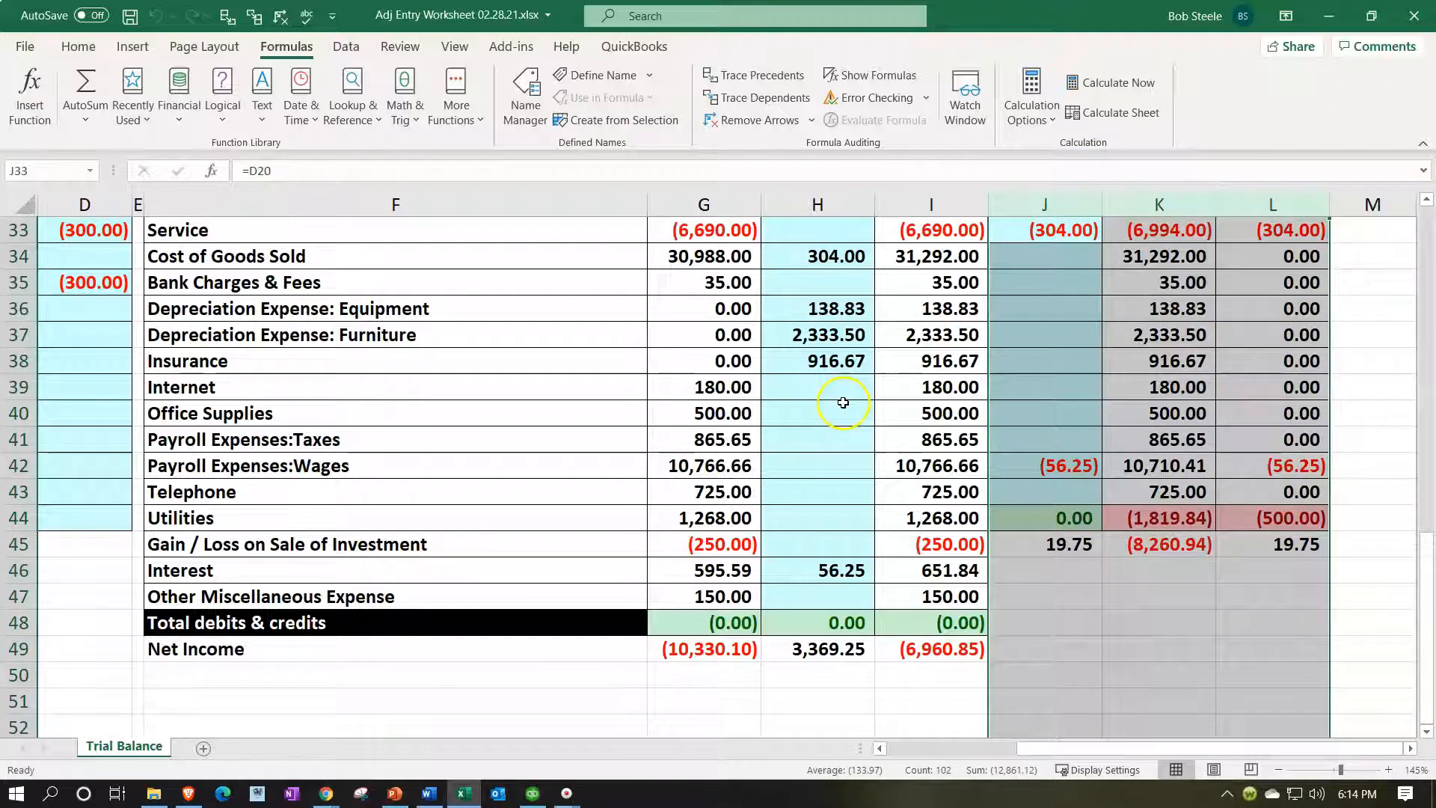
drag(428, 309, 999, 335)
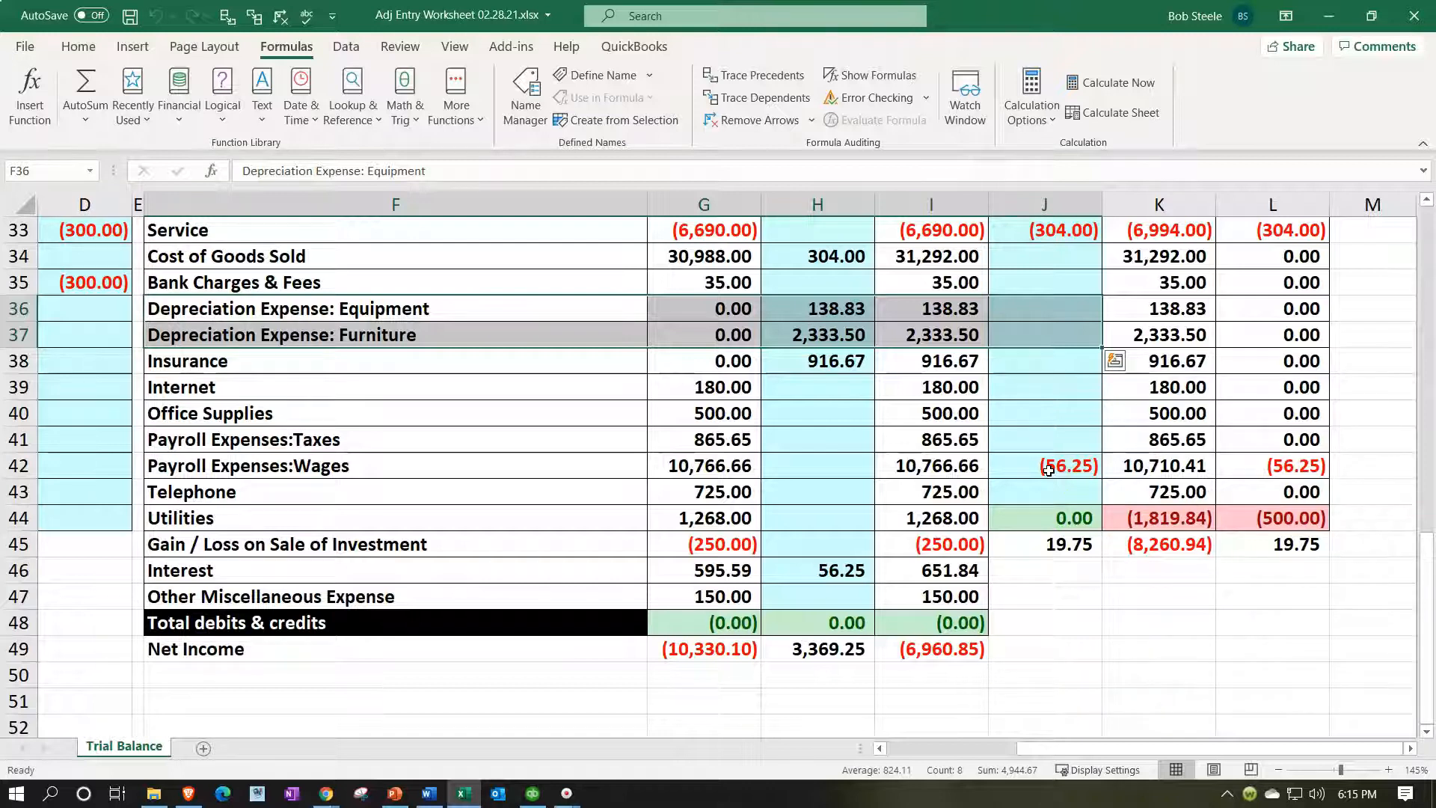
click(909, 523)
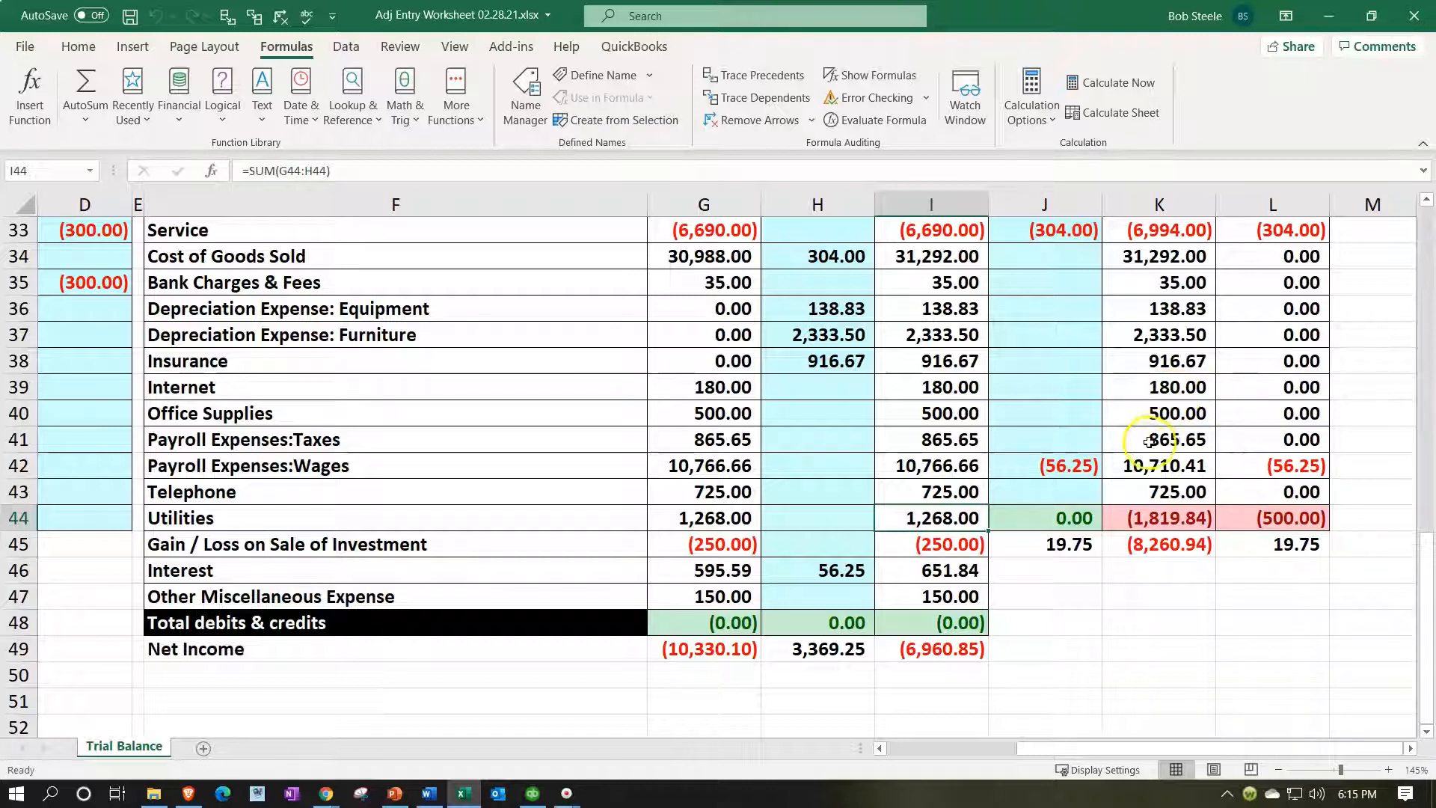
Trace the (56.25) Wages reversing amount in J42 back to its source D6.
click(1073, 467)
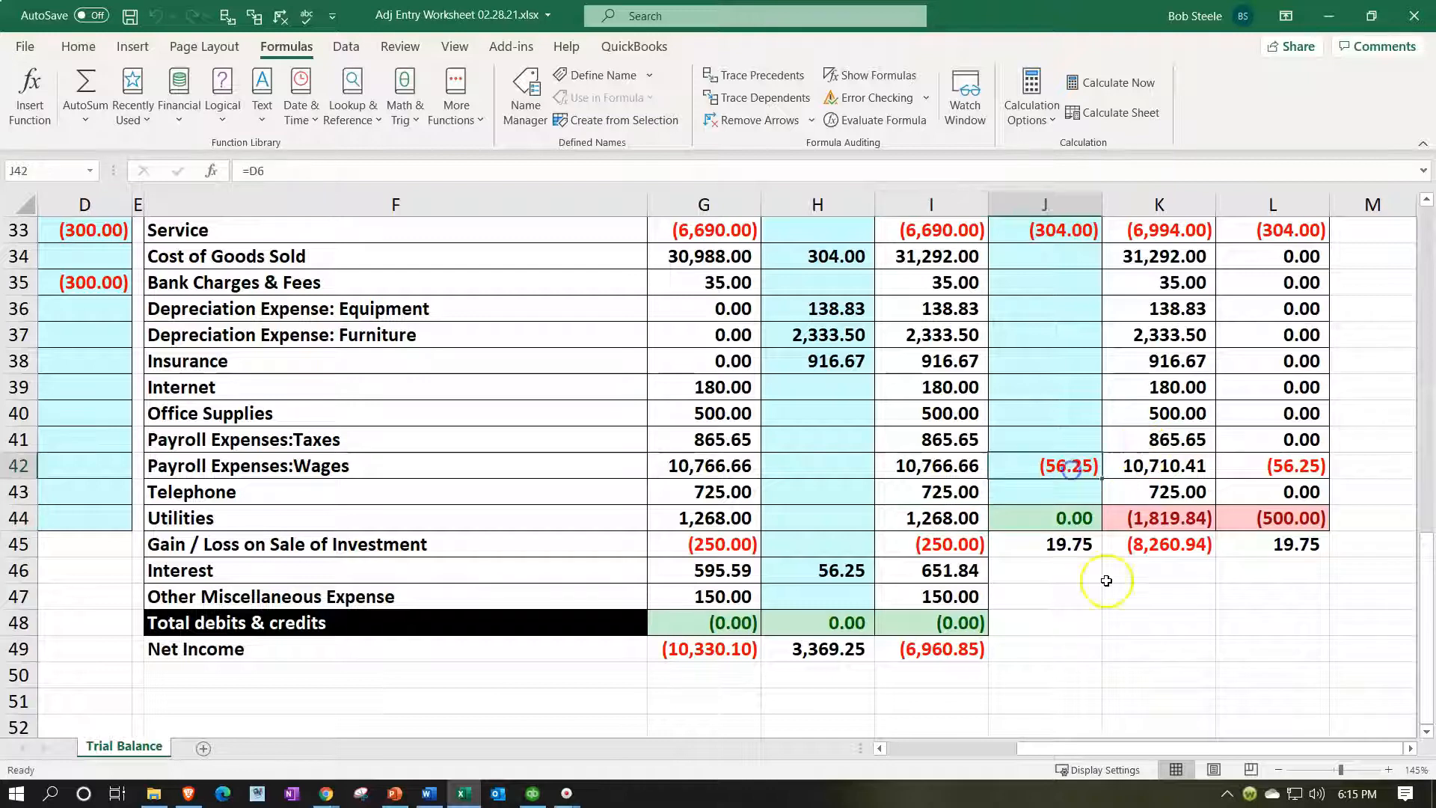
click(227, 16)
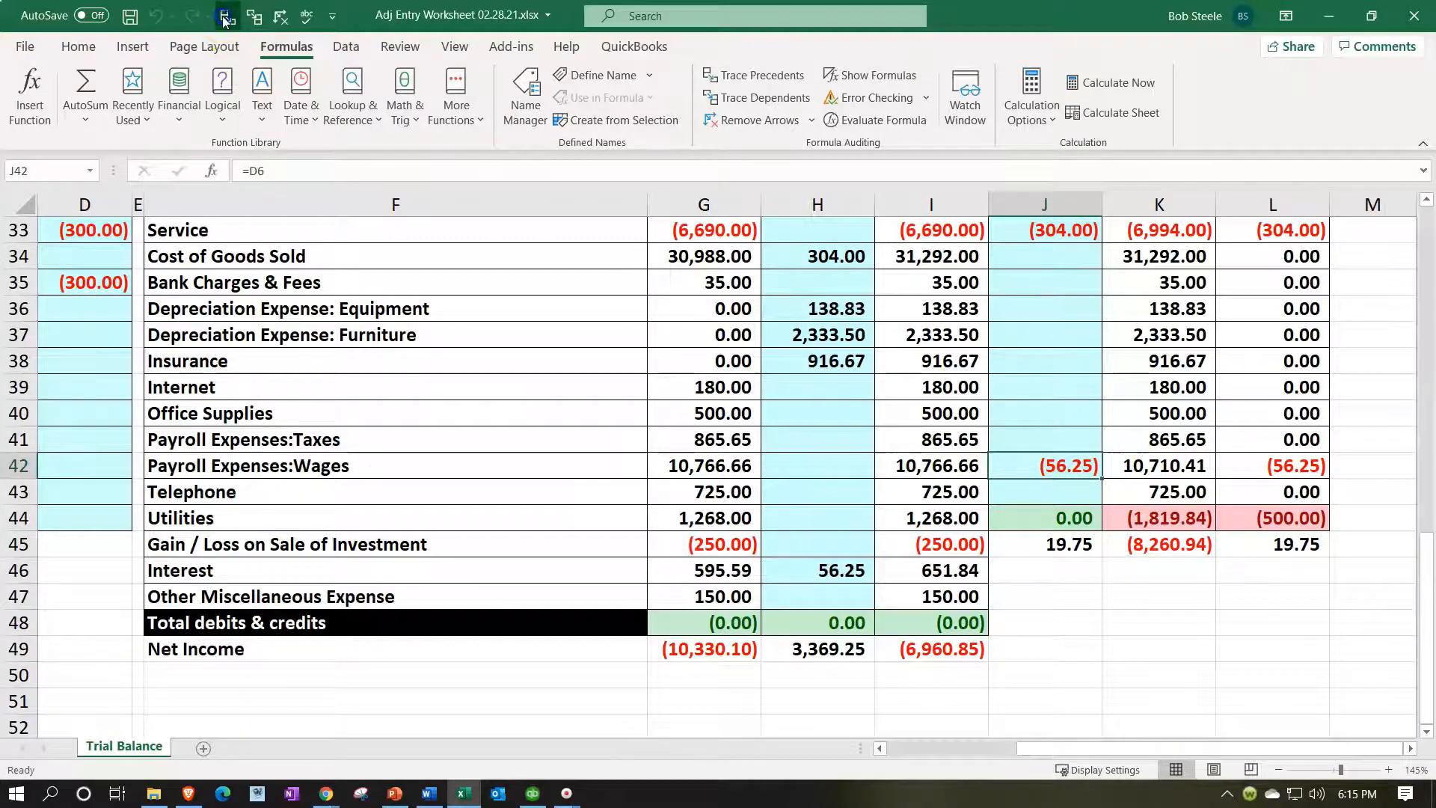
scroll(409, 373, up, 4)
Move the J42:L45 block down to J46:L49 and re-confirm J46's =D6 formula.
scroll(409, 373, up, 7)
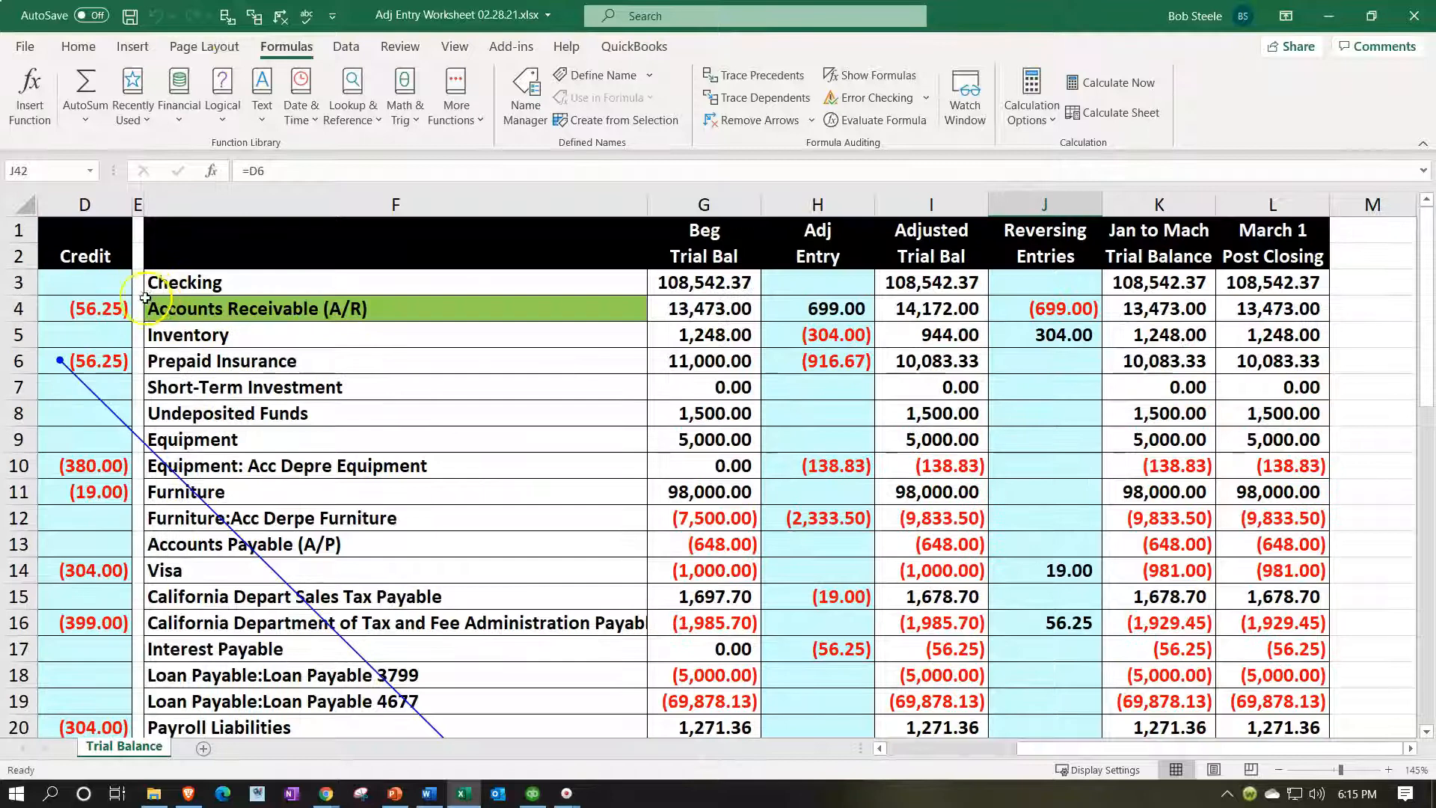
scroll(796, 576, down, 4)
scroll(800, 580, down, 7)
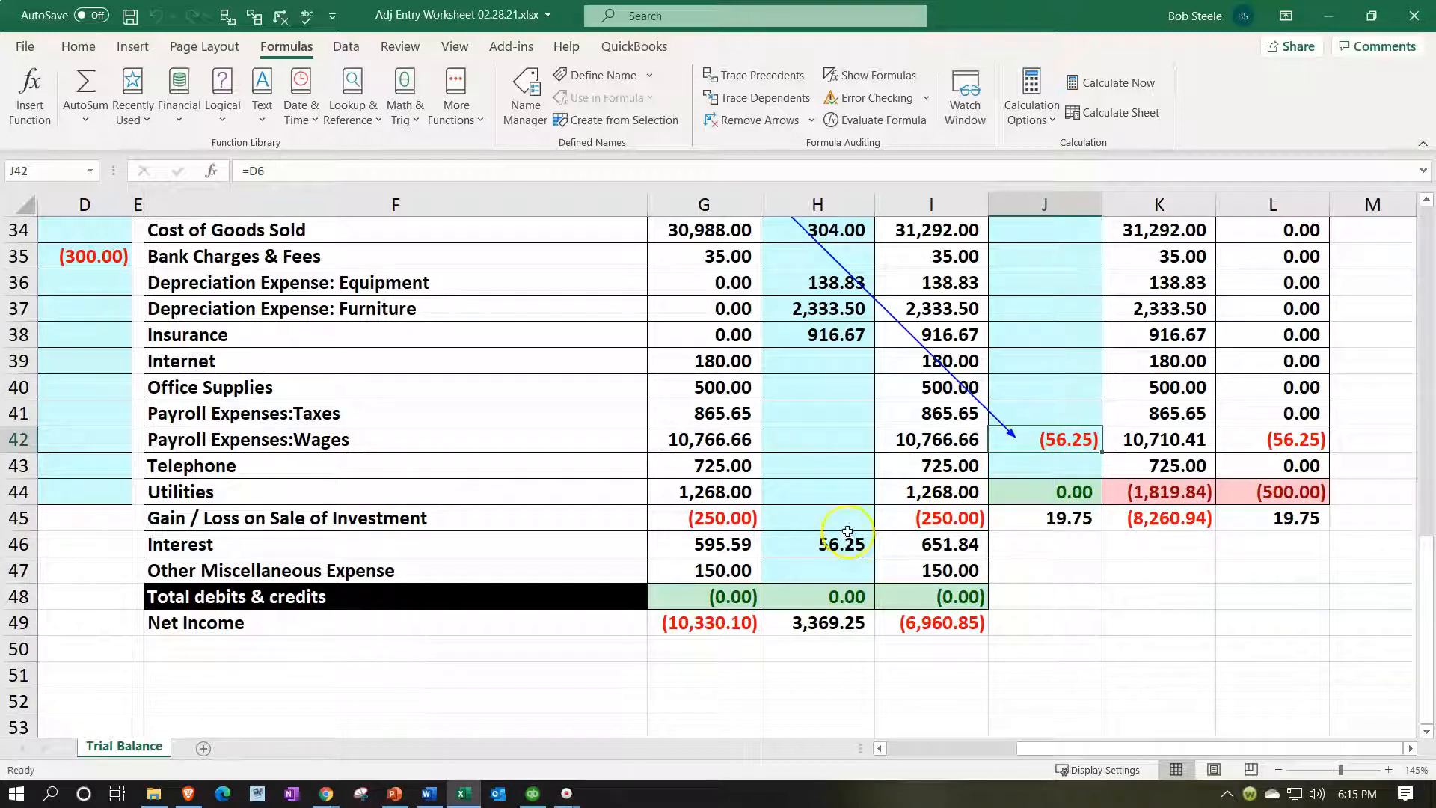
drag(1070, 438, 1282, 520)
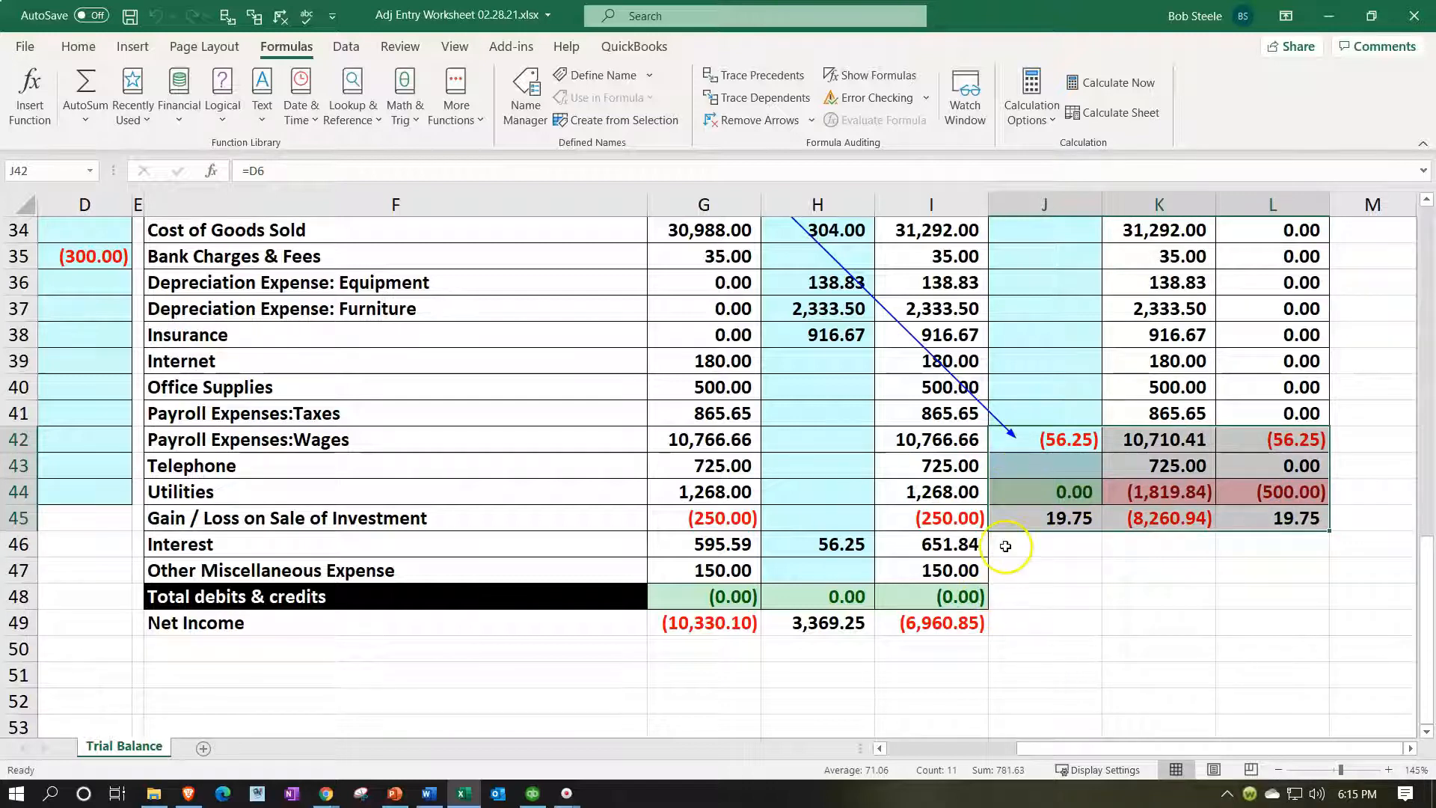
drag(1018, 531, 1021, 634)
double_click(1050, 541)
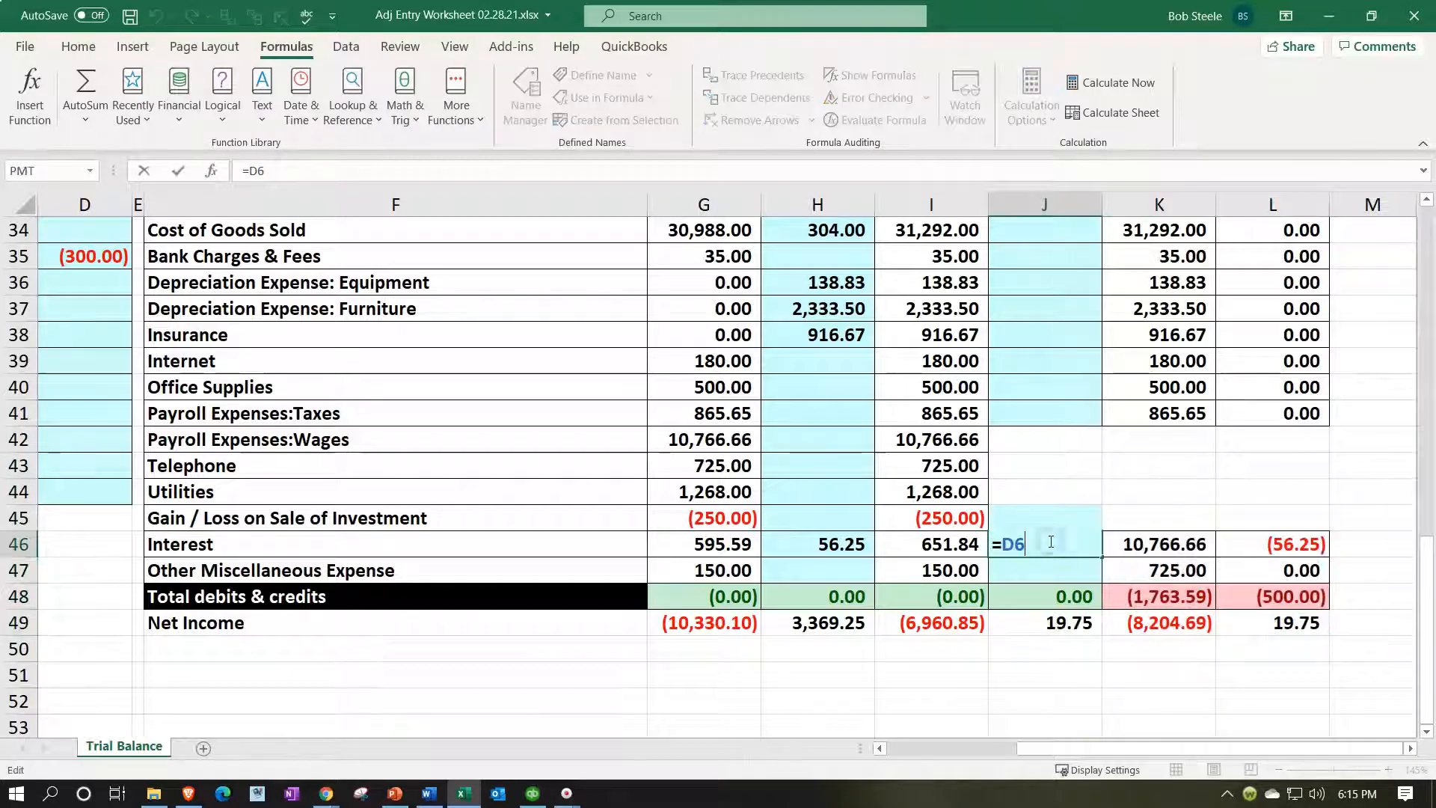
key(Return)
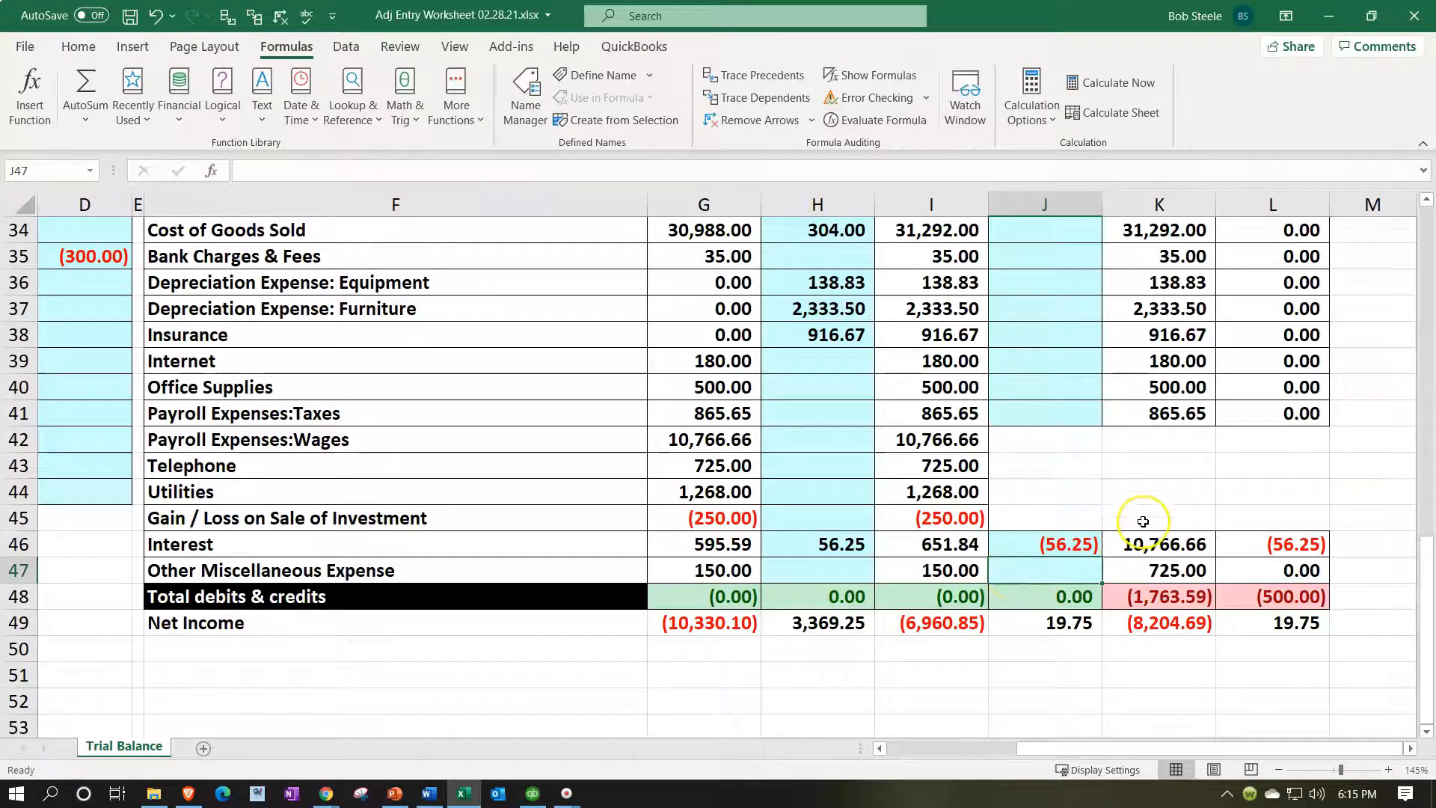
AutoSum K3 to rebuild the Checking total as =SUM(I3:J3).
scroll(1138, 520, up, 10)
scroll(1142, 521, up, 1)
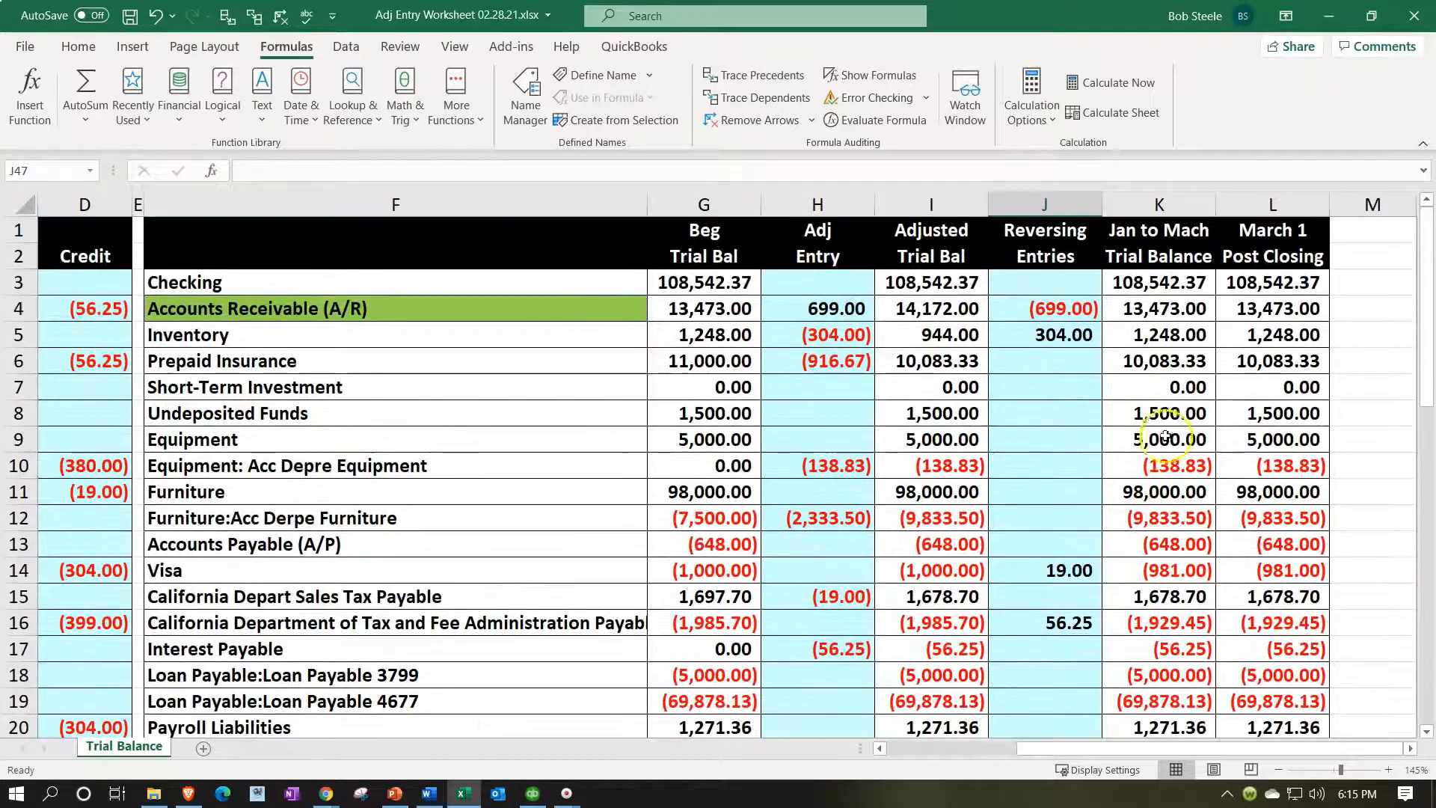
click(1159, 283)
key(alt+equal)
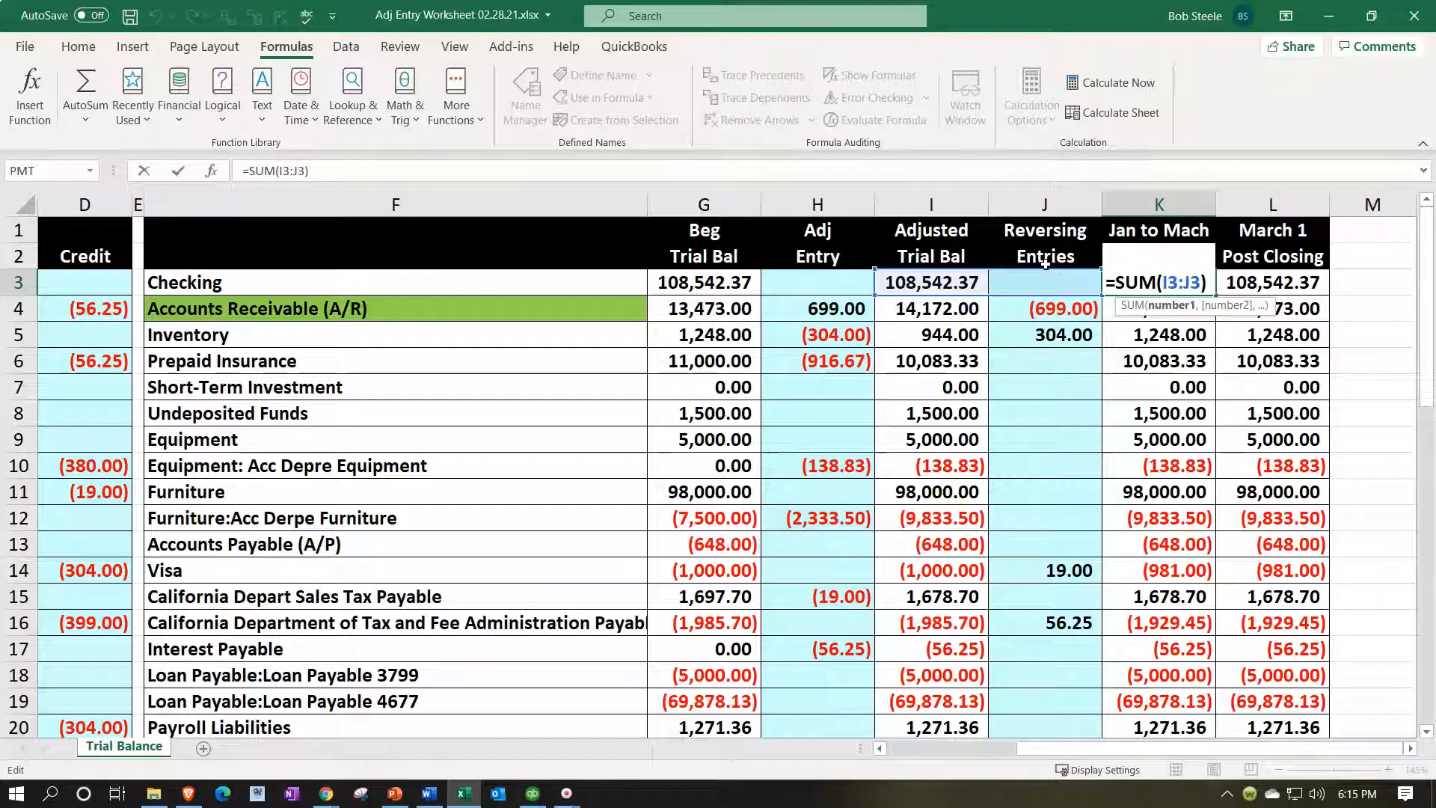
Fill the K3 sum formula down column K and confirm the K48 total =SUM(K3:K47) is zero.
key(Return)
click(1163, 282)
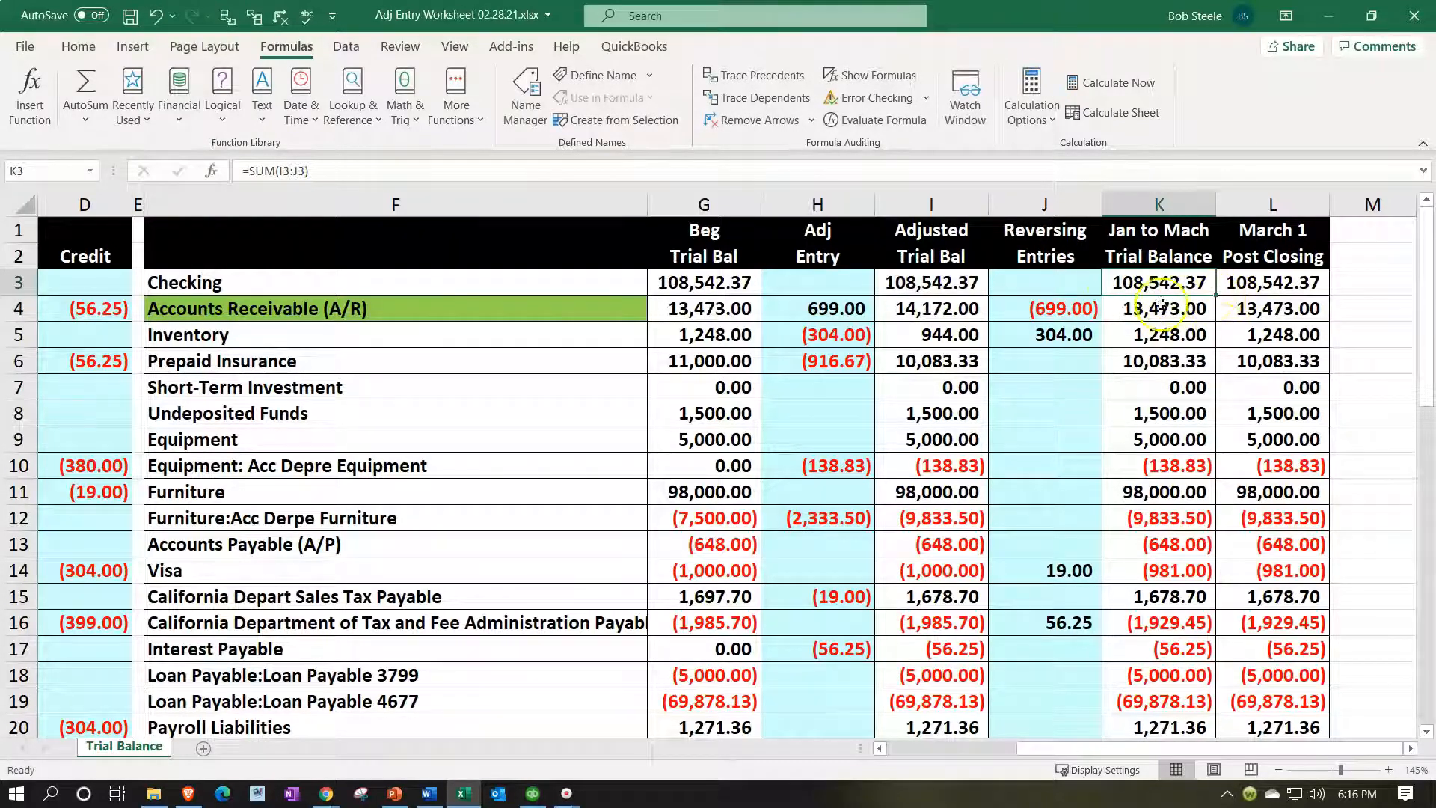
drag(1216, 298, 1203, 628)
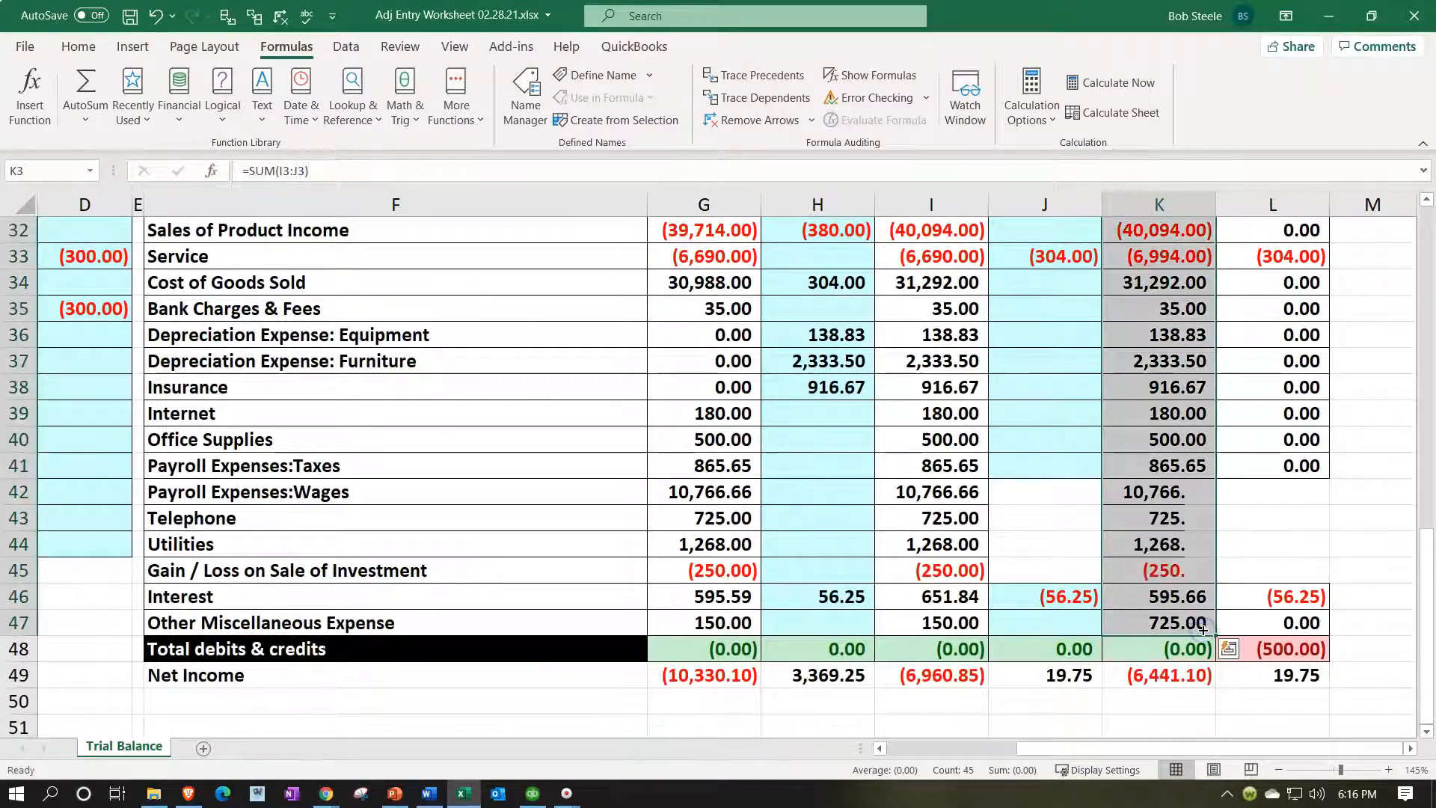
double_click(1184, 649)
key(Return)
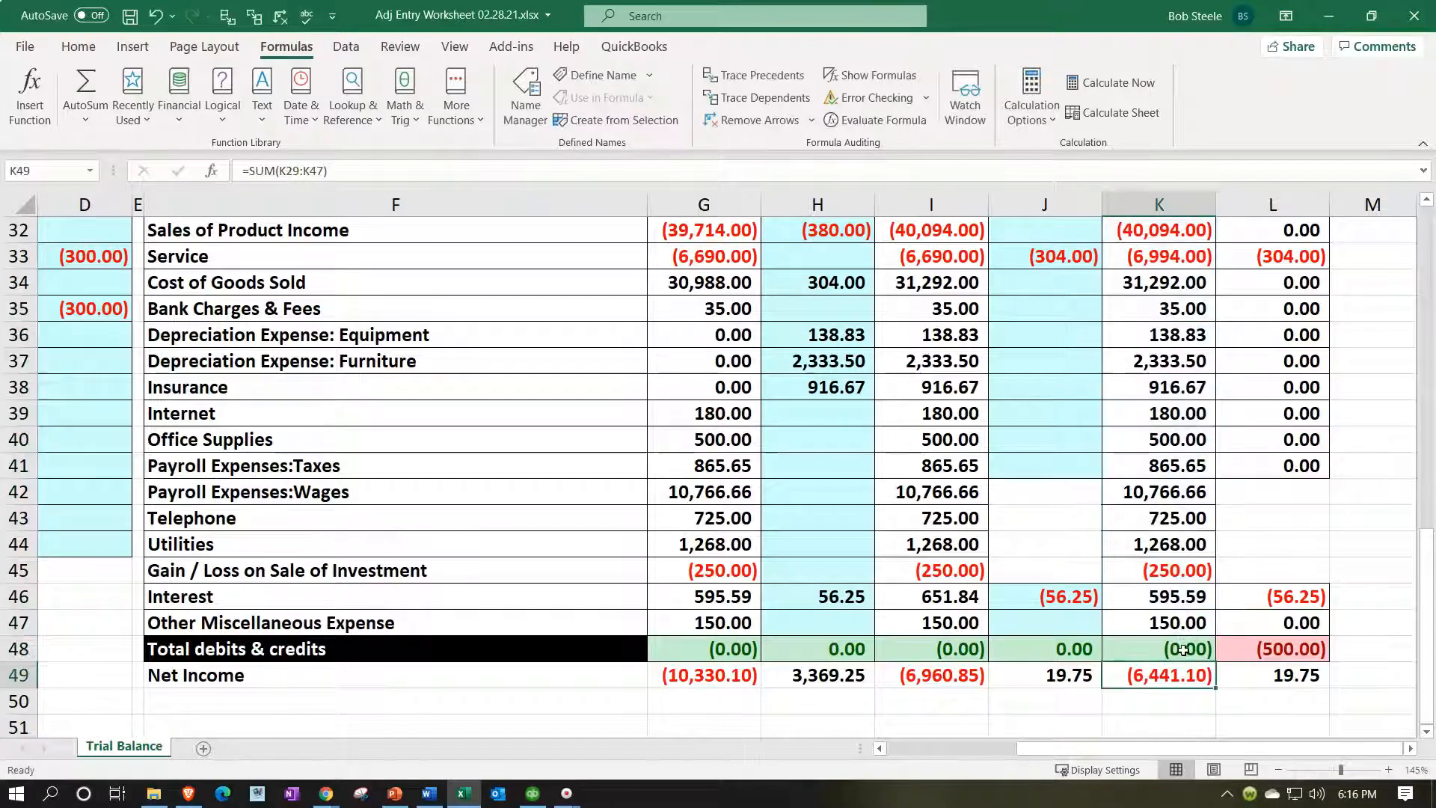
Extend the blue reversing-entry shading from J41 down through J45.
click(1057, 466)
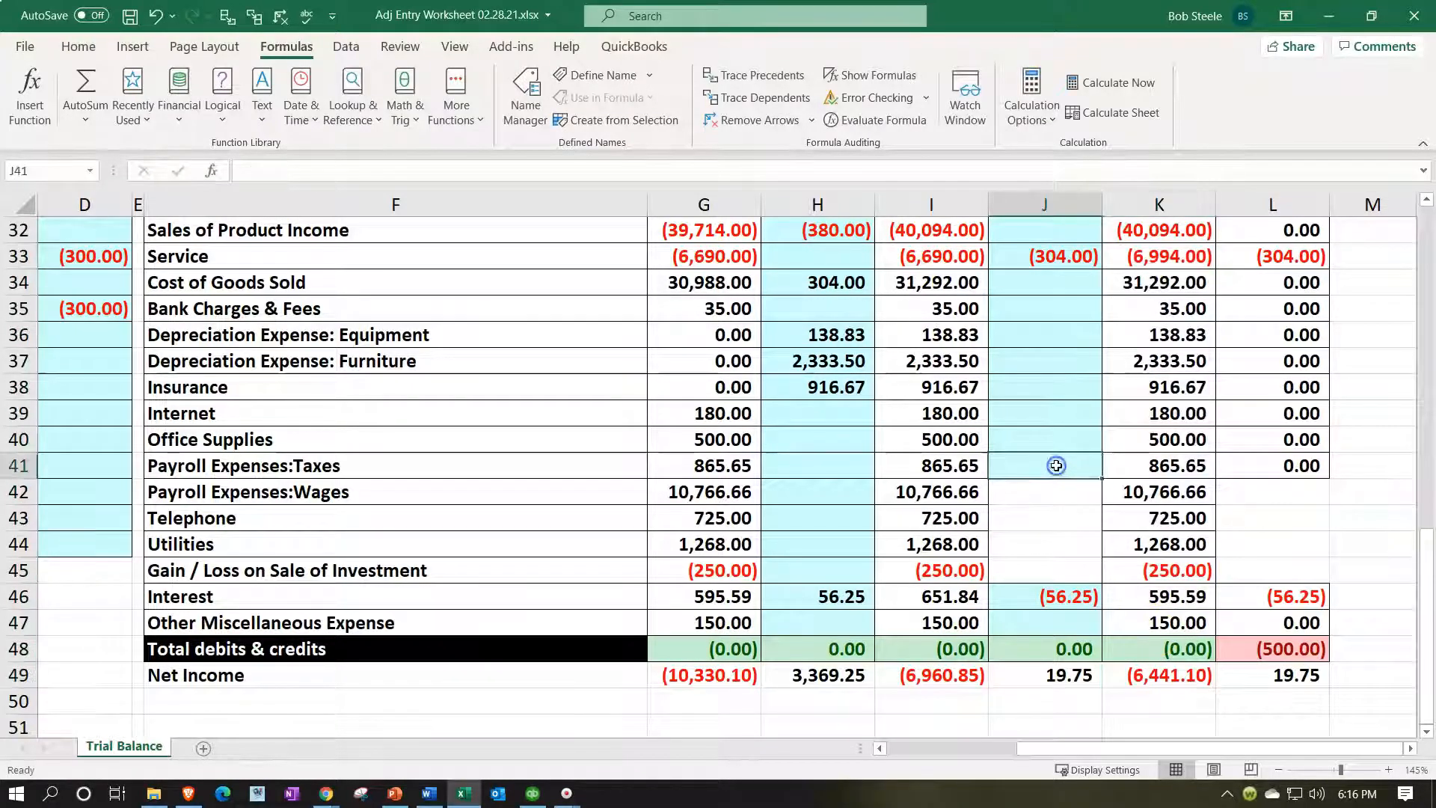
drag(1098, 479, 1089, 578)
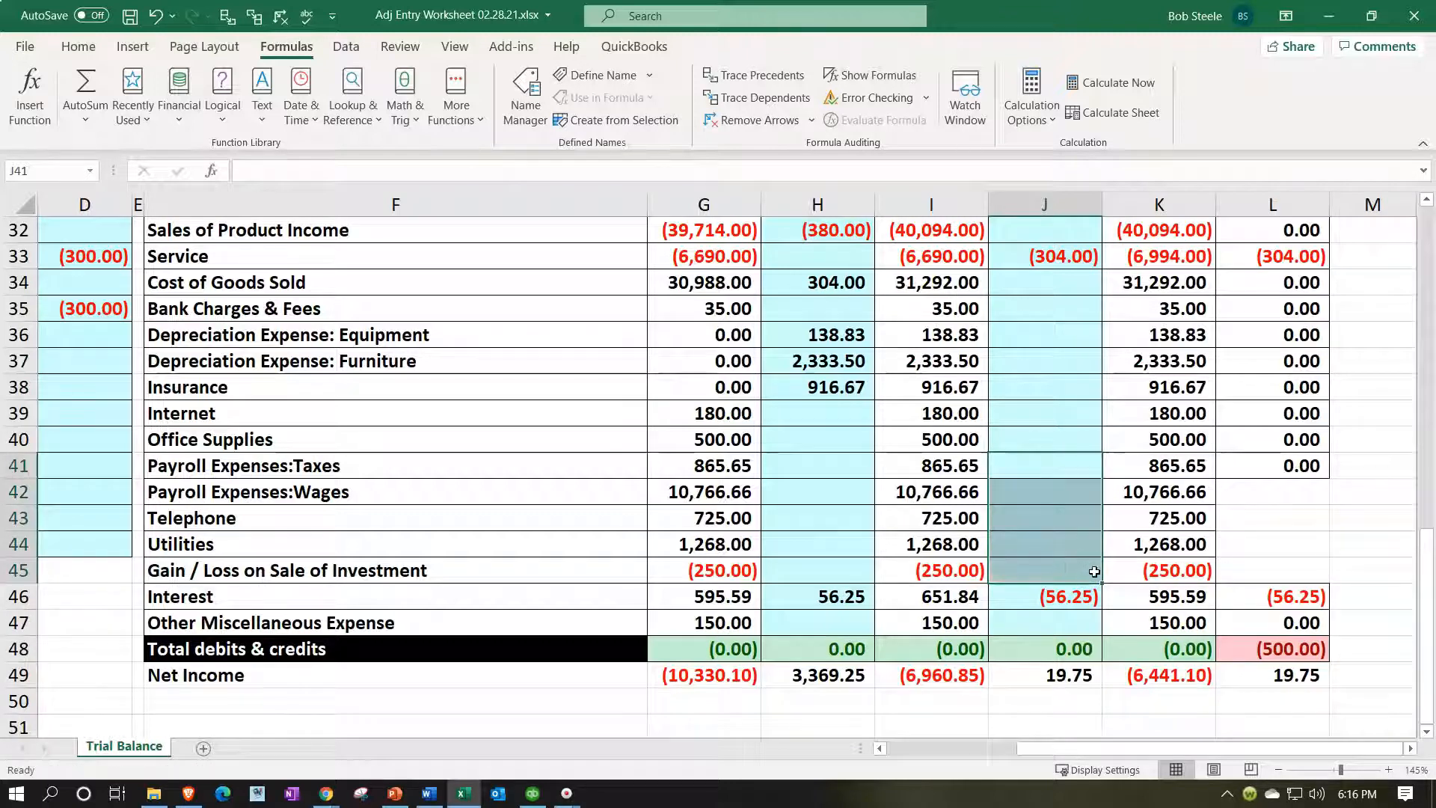
click(1080, 538)
scroll(1080, 538, up, 3)
click(1066, 492)
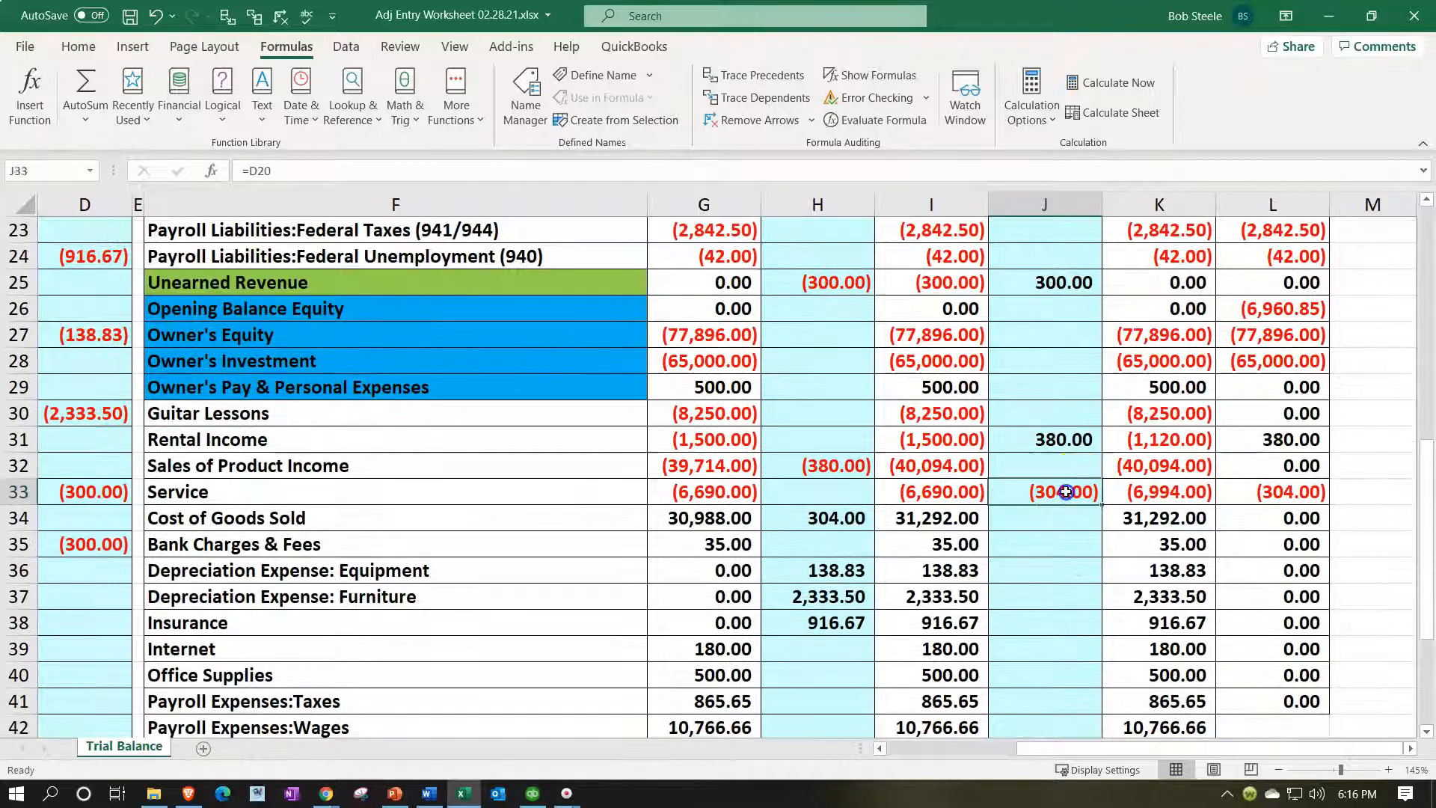
Trace J33's 304.00 reversing amount, then move it down onto the Cost of Goods Sold row.
double_click(1065, 492)
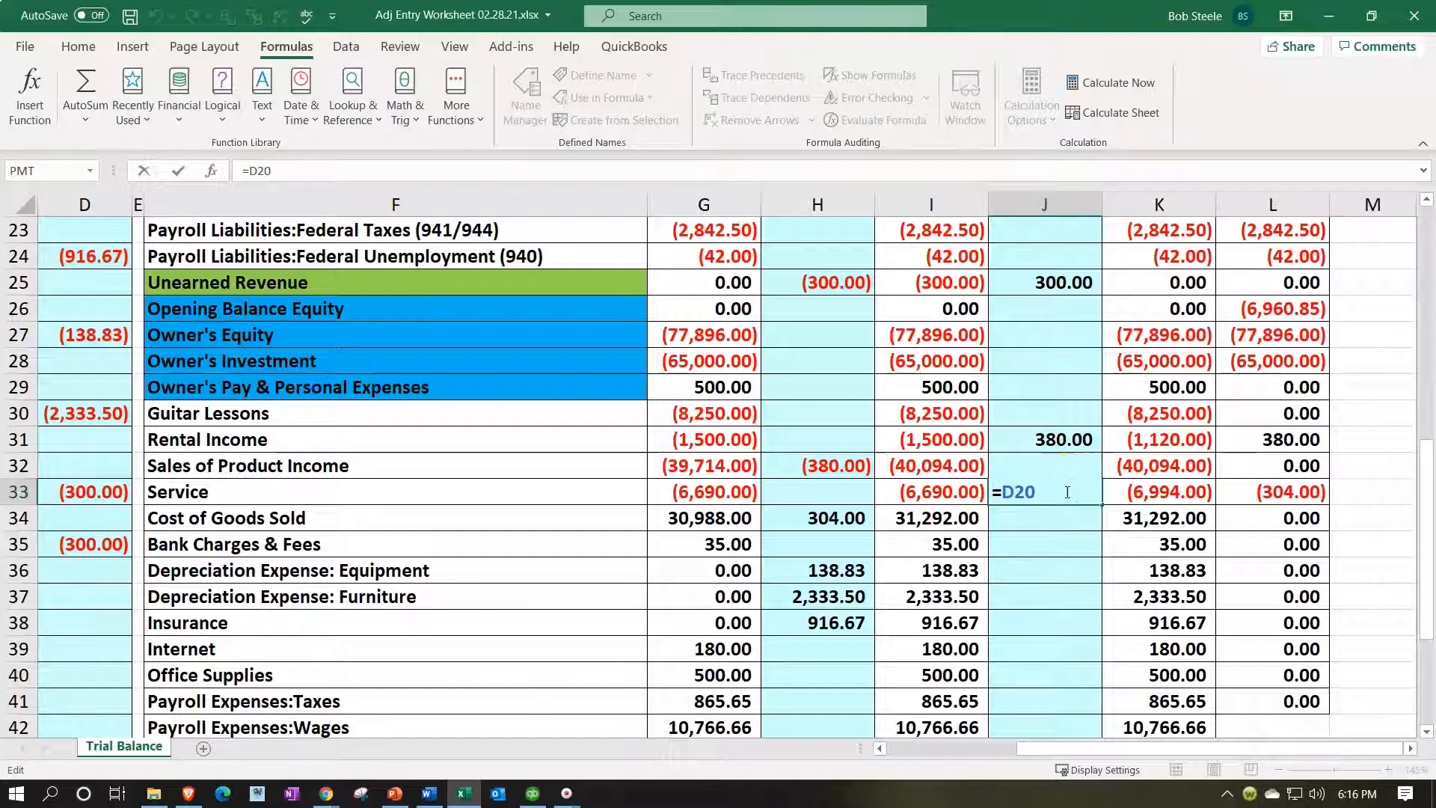
key(Return)
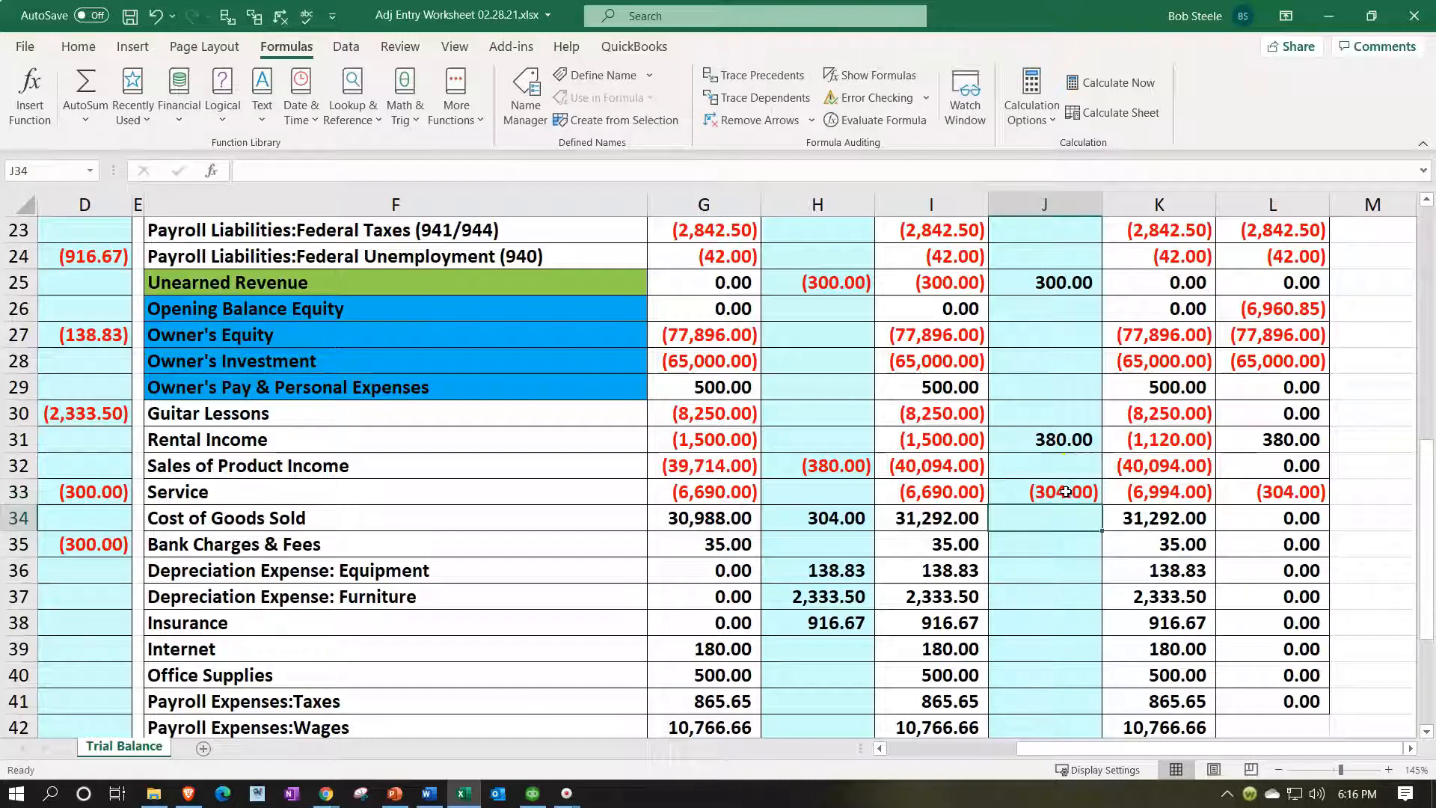
click(1066, 491)
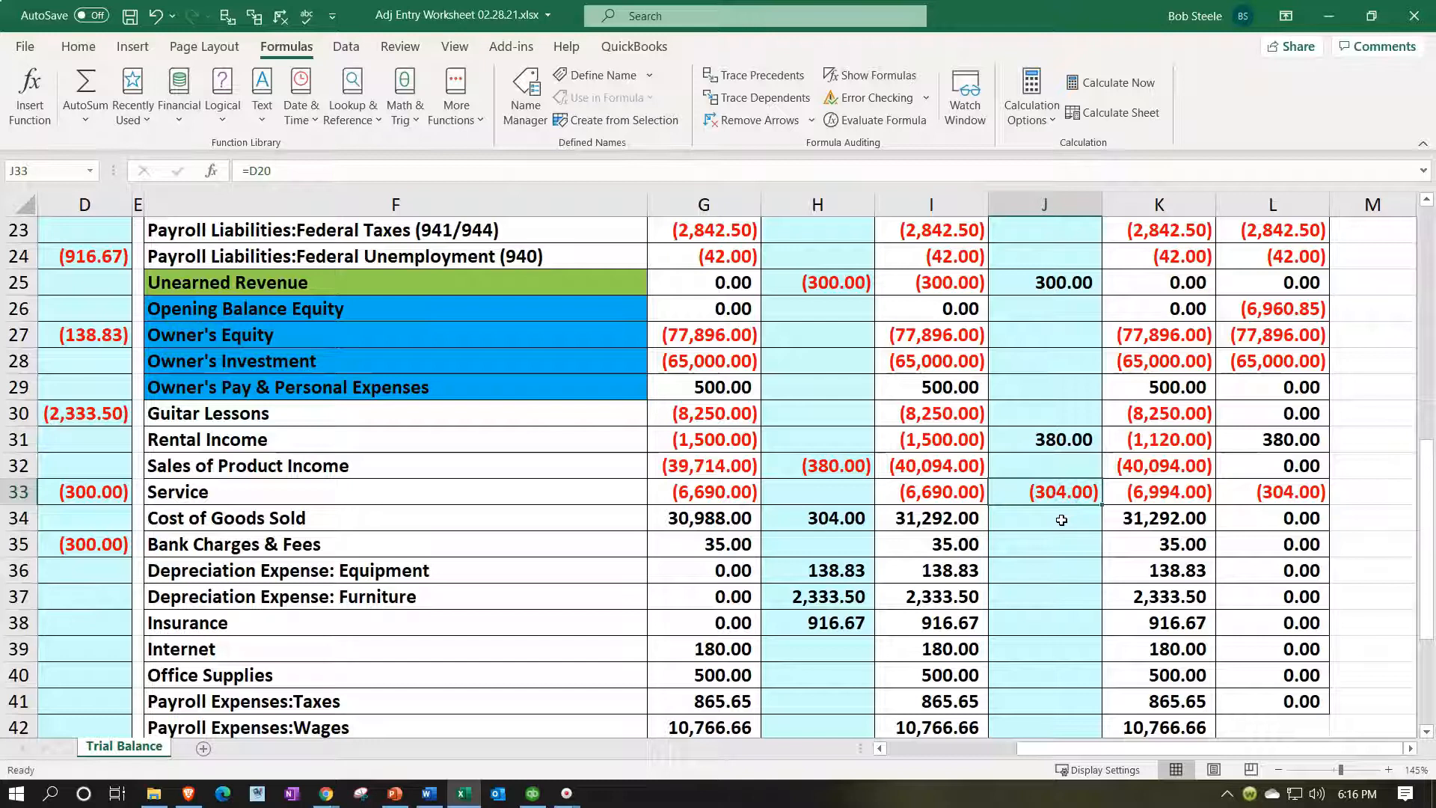
click(228, 15)
drag(1023, 749, 718, 703)
scroll(607, 589, up, 1)
scroll(606, 589, up, 5)
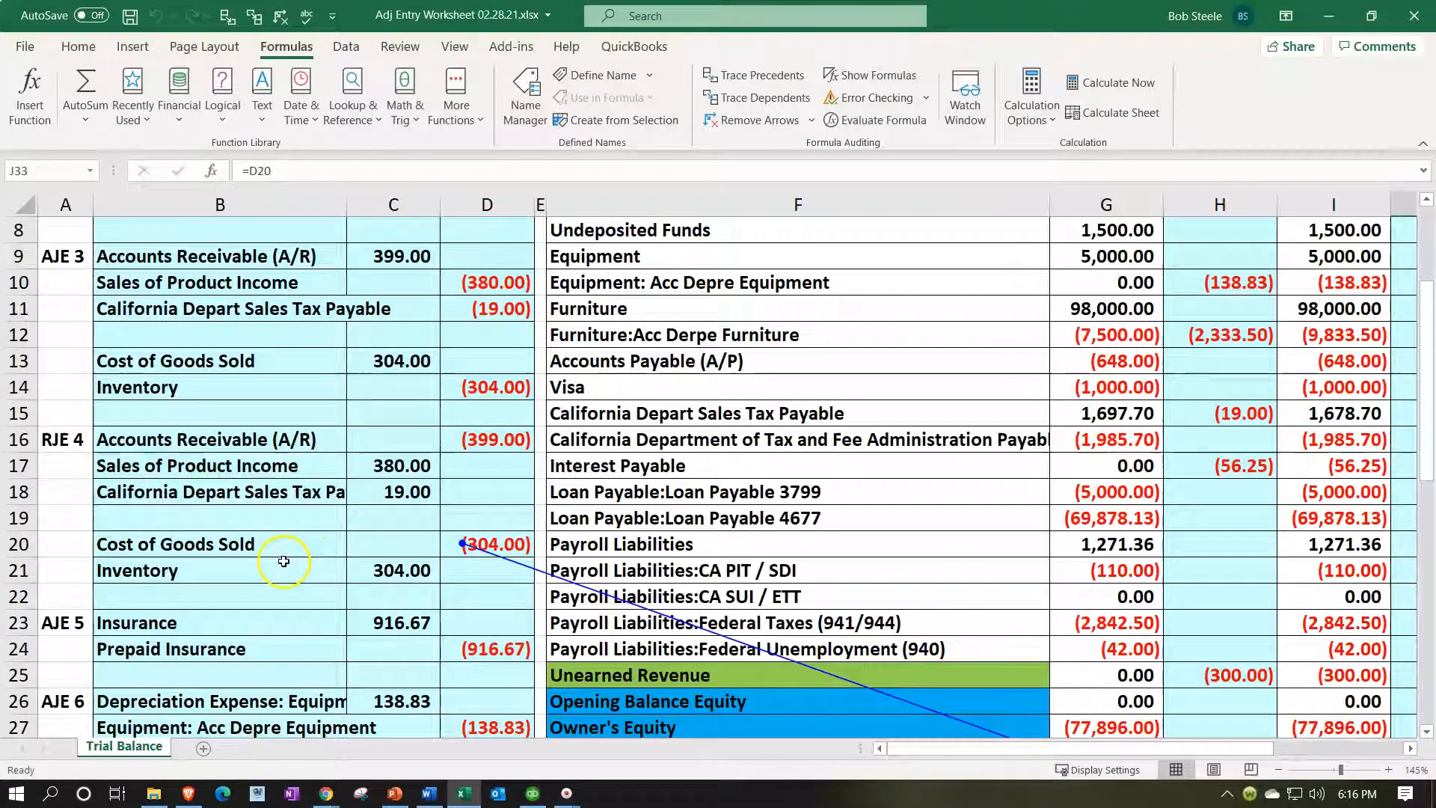
drag(1178, 748, 1261, 743)
scroll(1213, 629, down, 4)
scroll(1213, 629, right, 1)
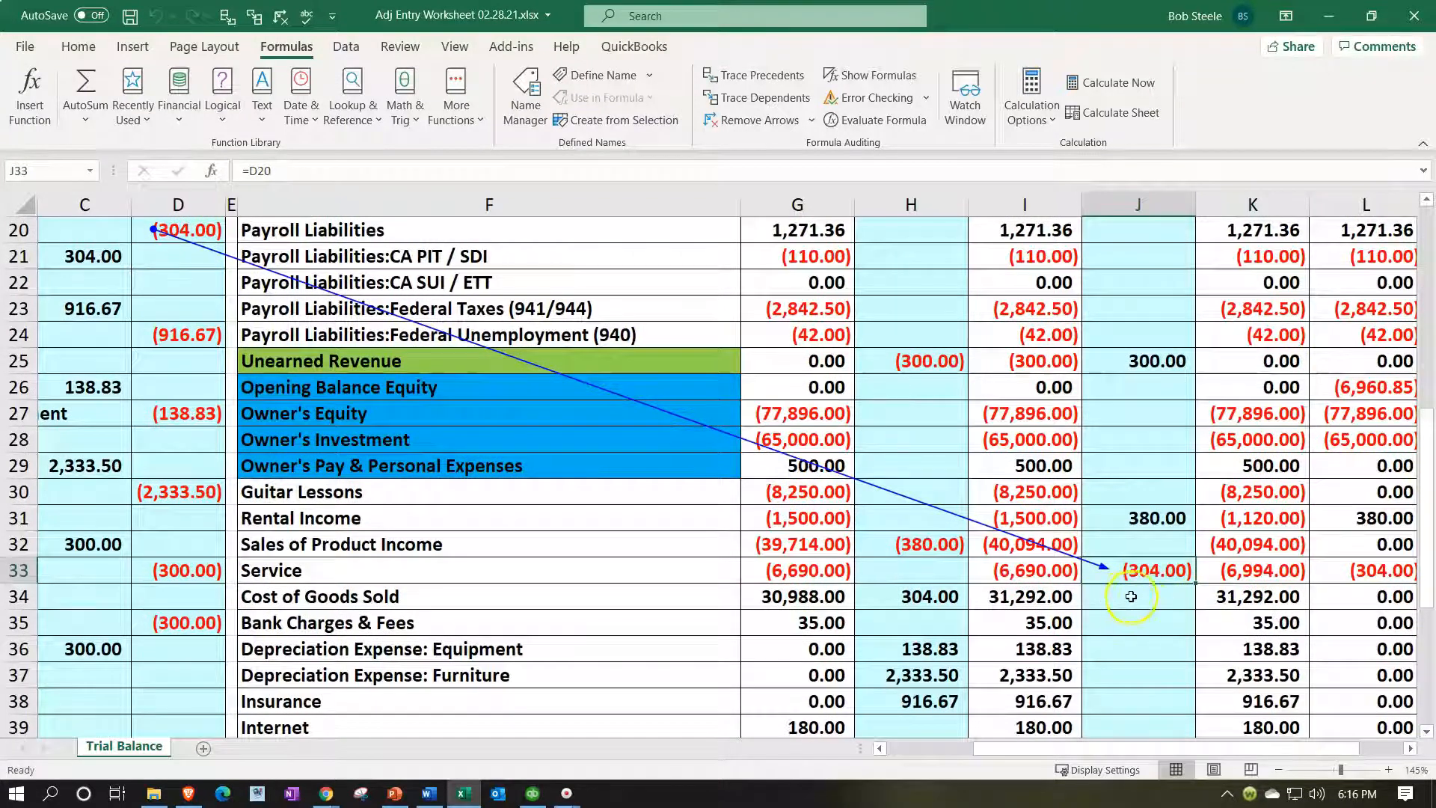
drag(1138, 587, 1142, 607)
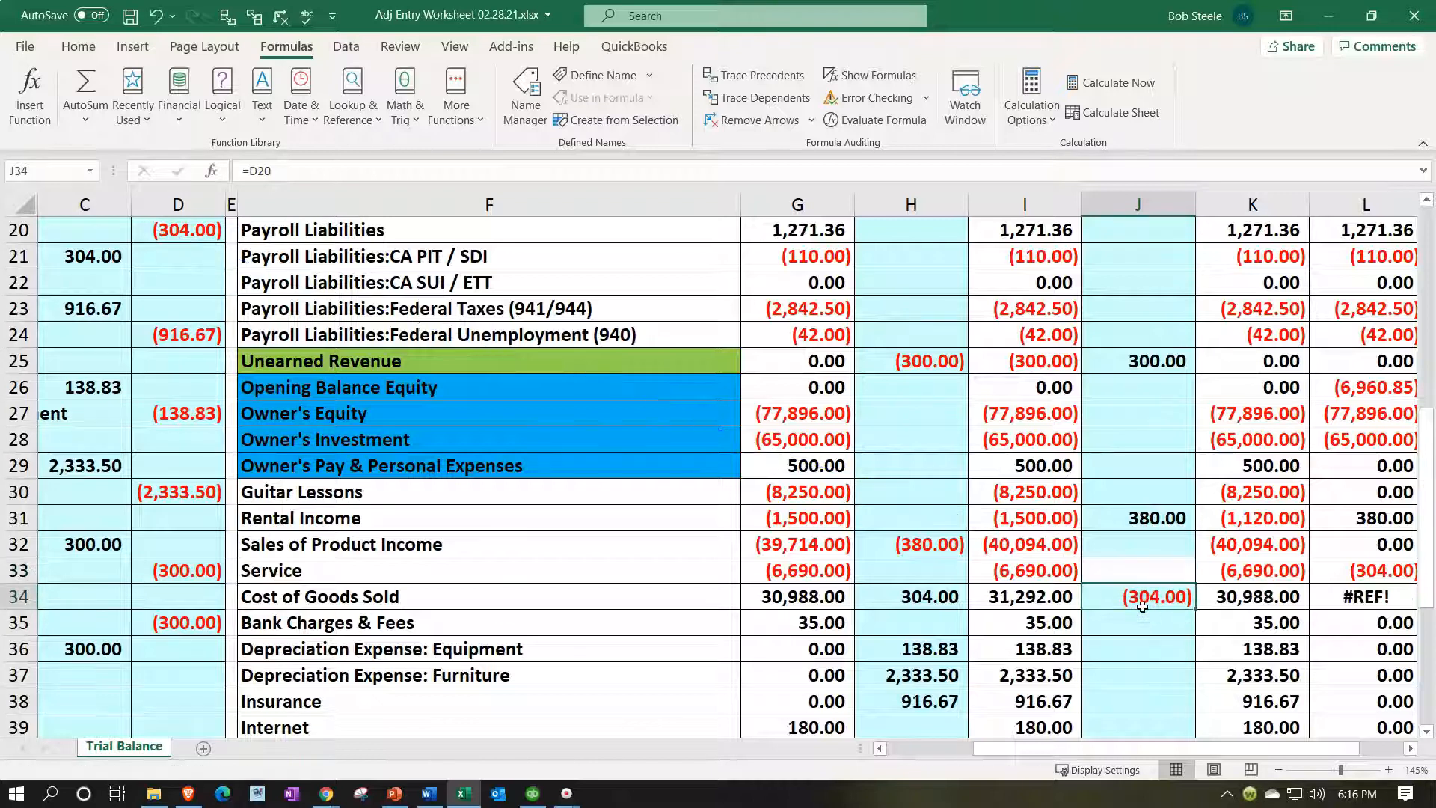
Trace J31's 380.00 reversing amount, then move it onto the Sales of Product Income row.
double_click(1144, 516)
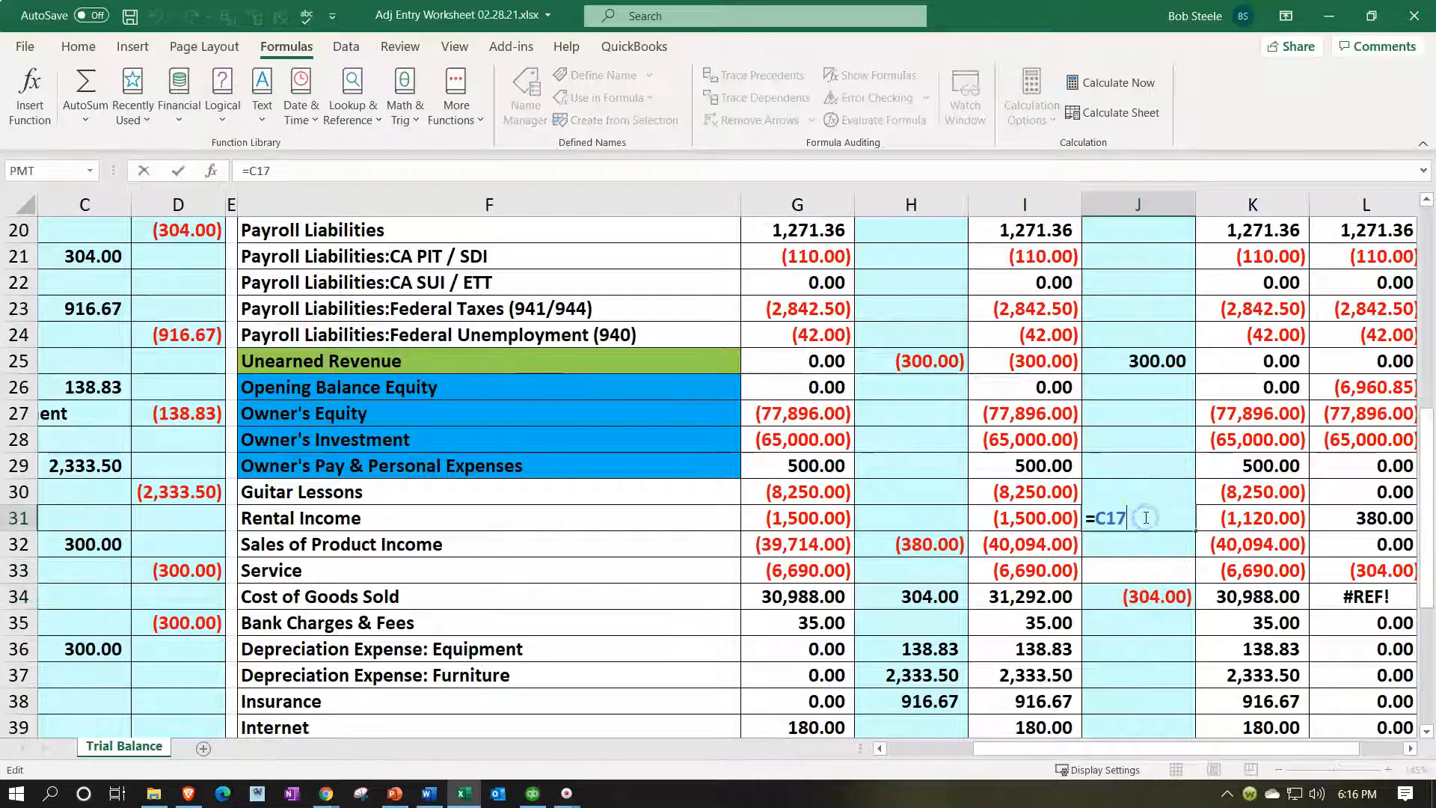
key(Return)
key(Up)
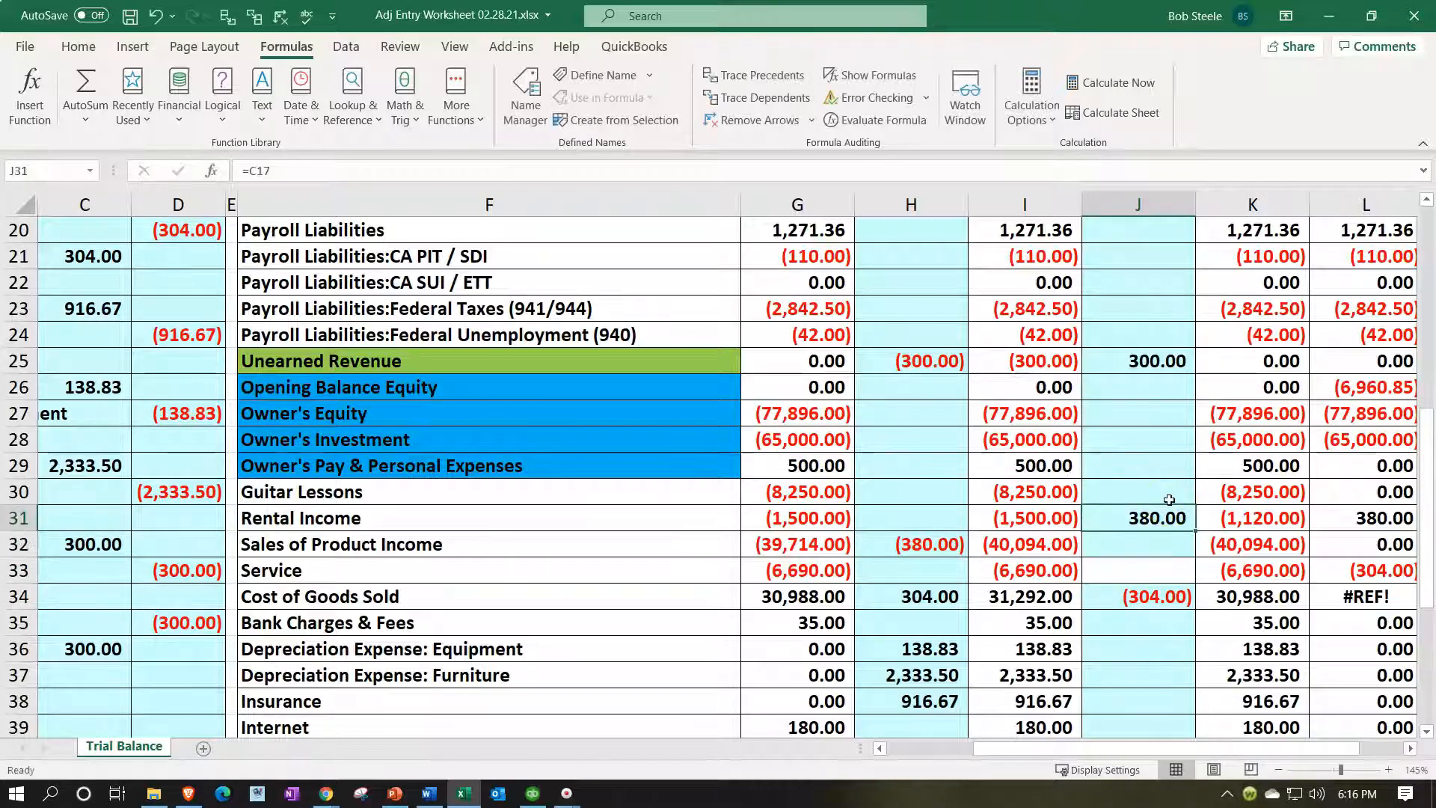
click(227, 16)
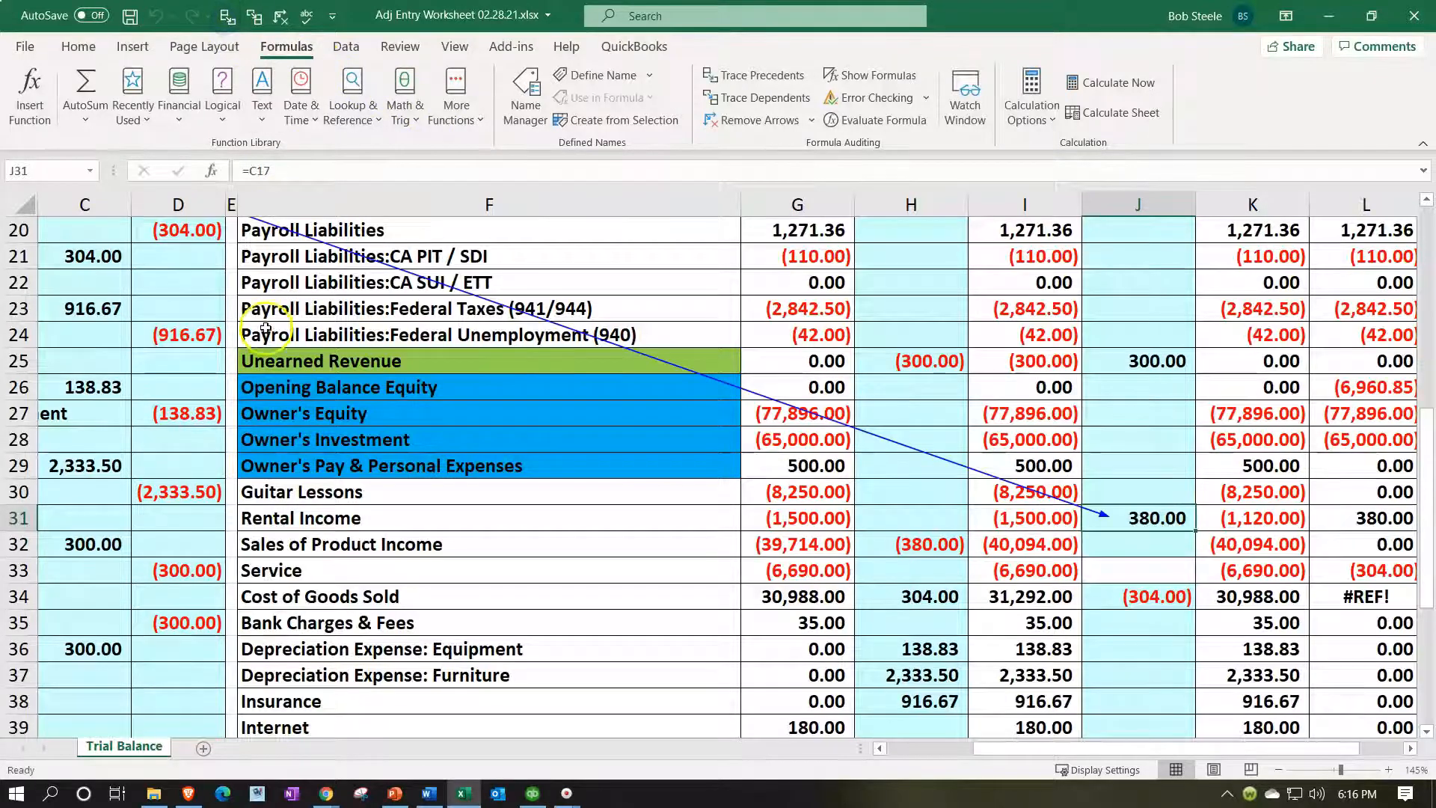
scroll(265, 329, up, 3)
drag(1005, 746, 1071, 763)
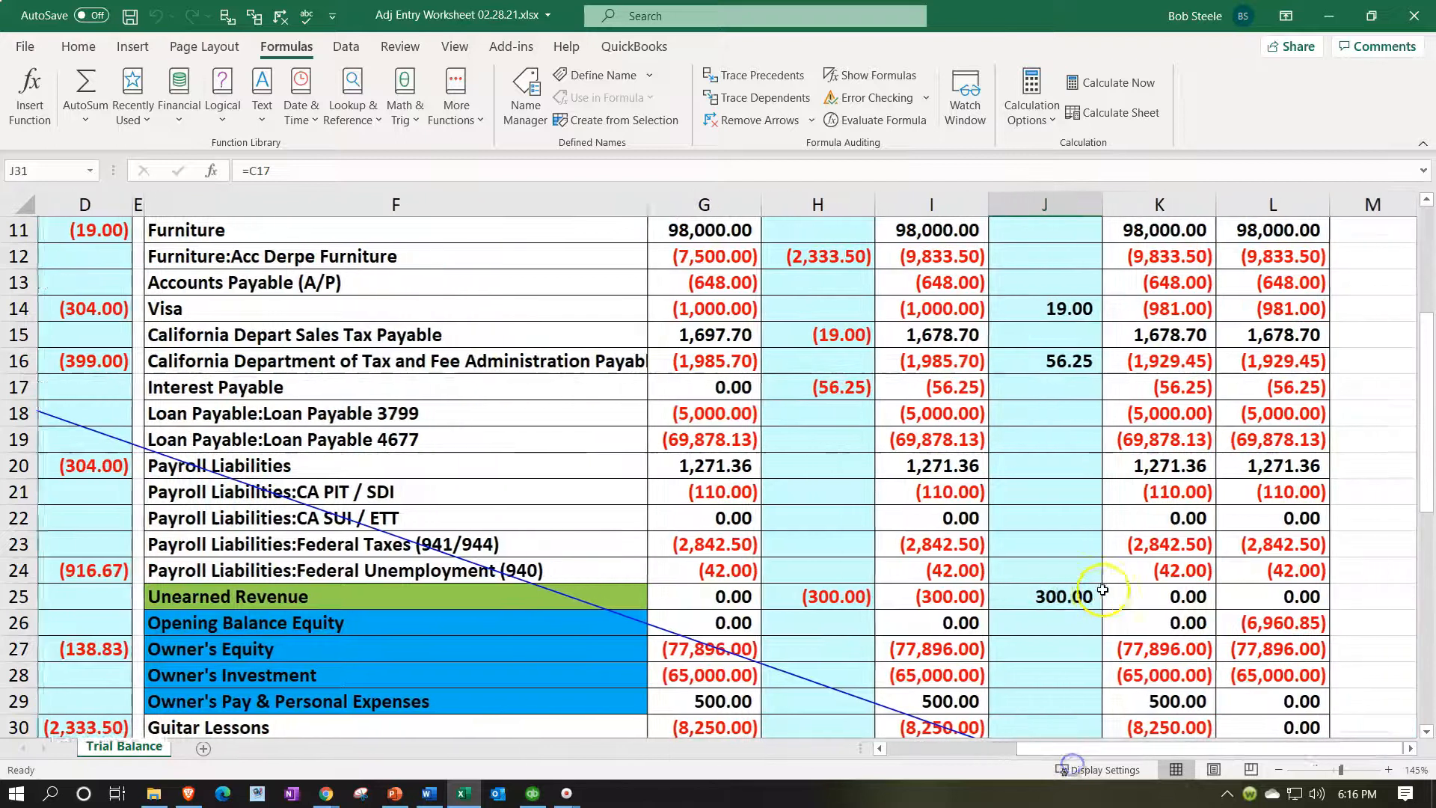
scroll(1103, 590, down, 3)
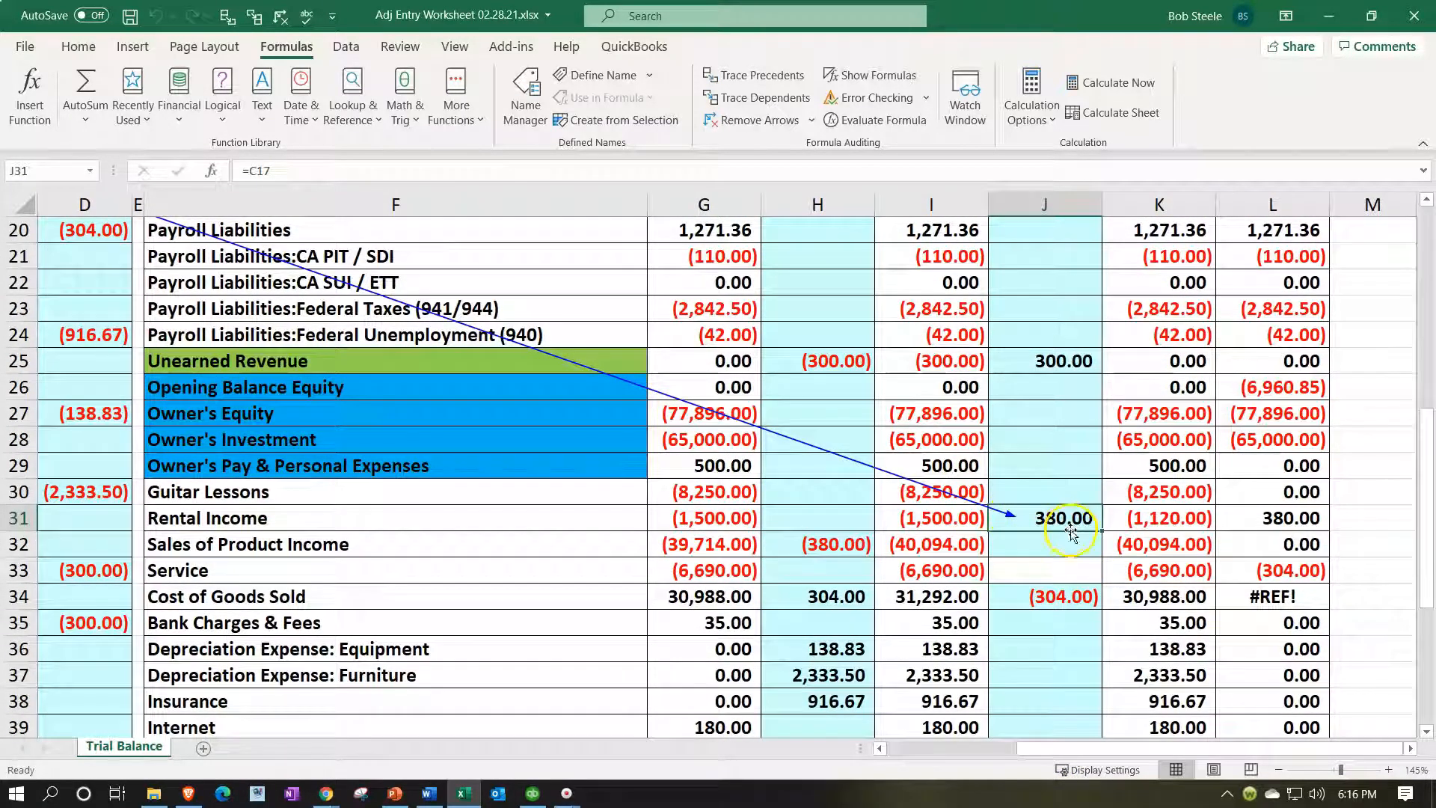
drag(1065, 531, 1065, 540)
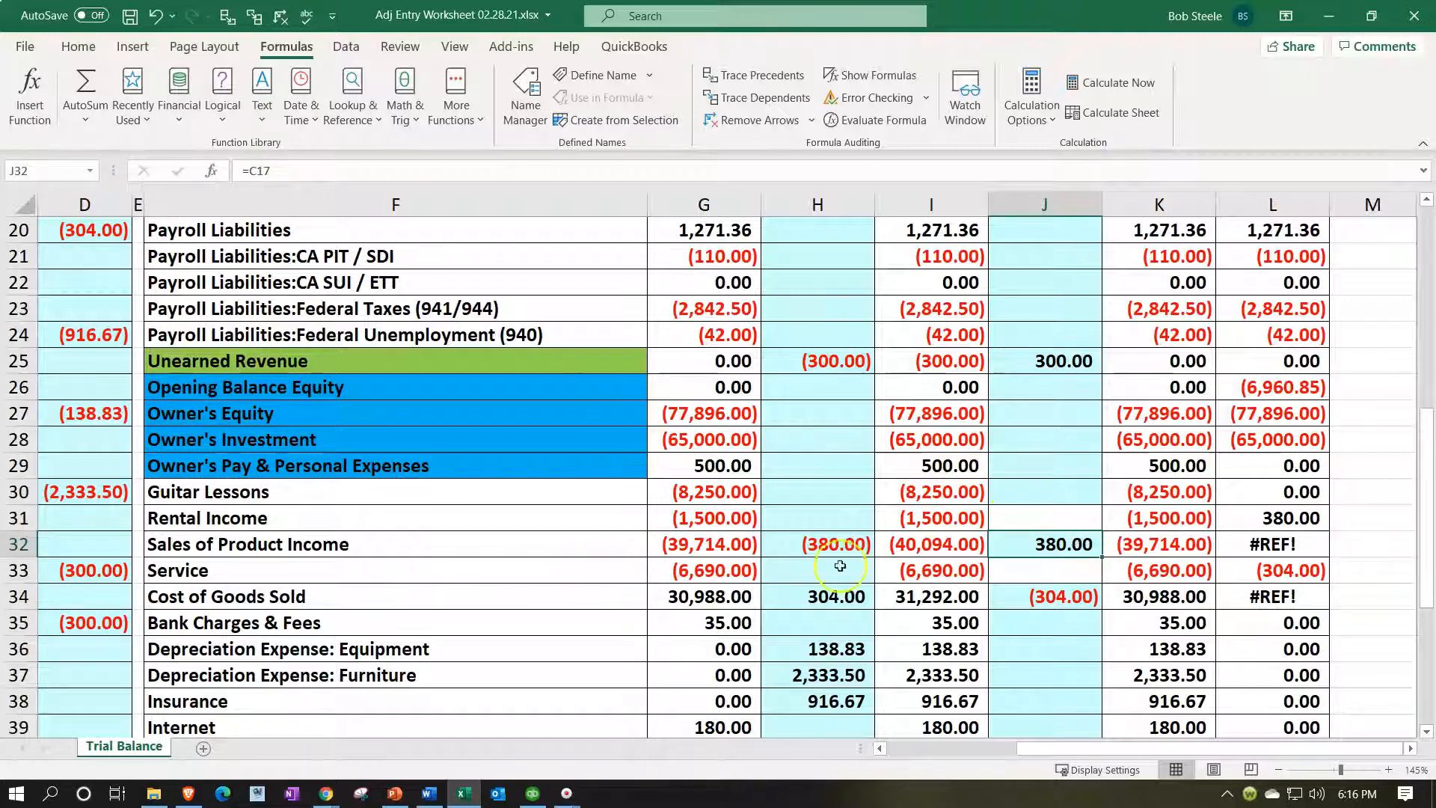
Check the Unearned Revenue reversing amount in J25 and select the shaded cell J30.
scroll(1040, 494, up, 1)
click(1056, 441)
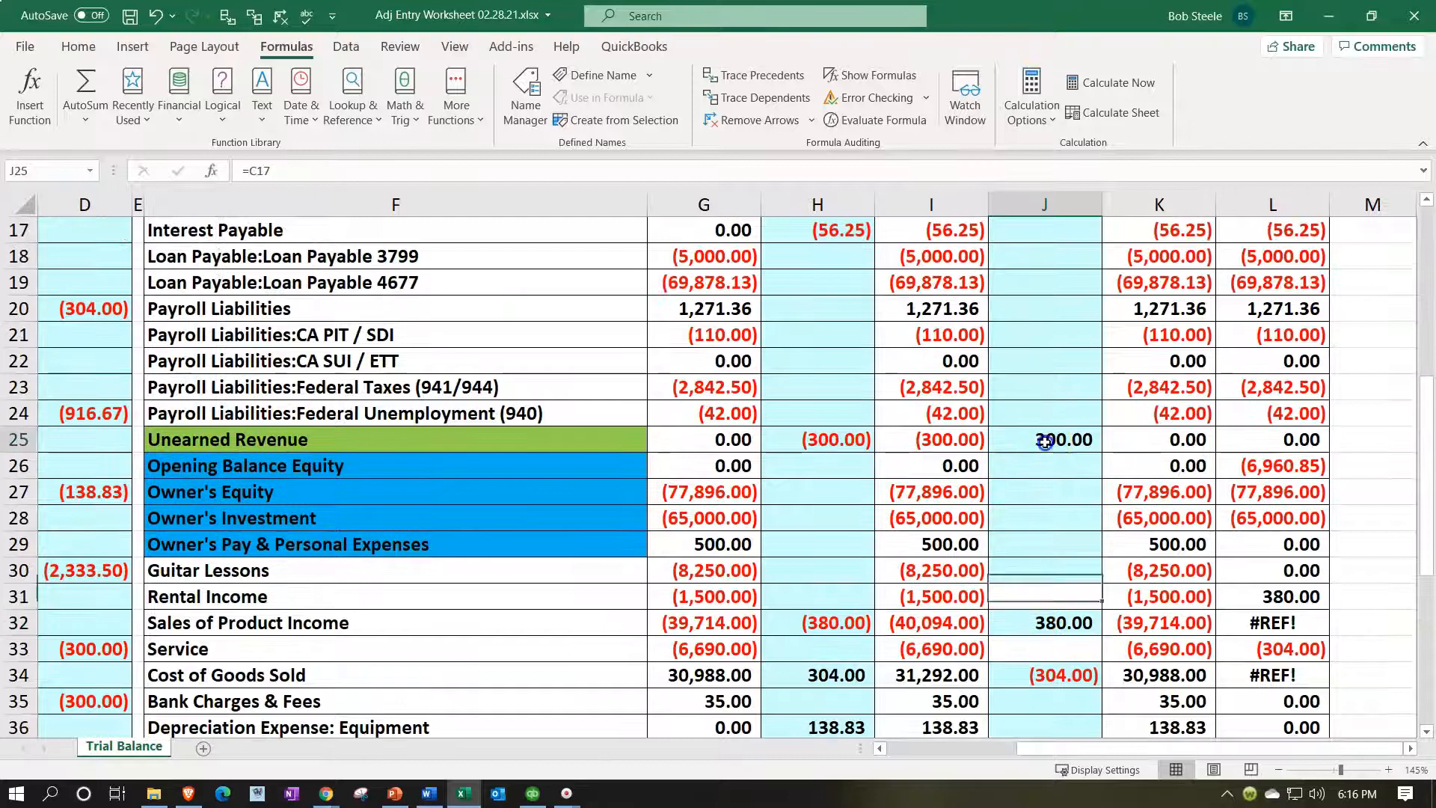
scroll(1058, 452, down, 1)
click(1058, 490)
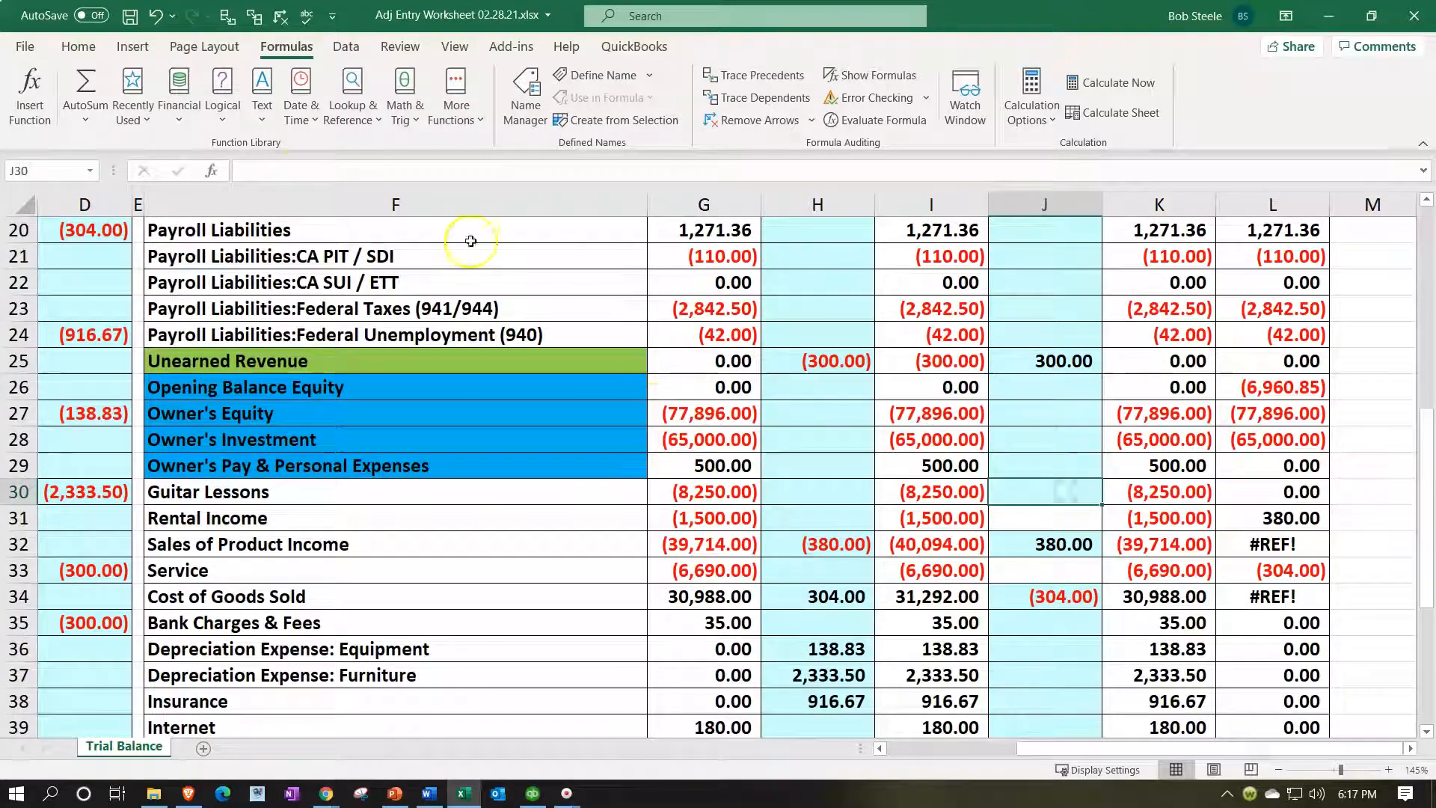
click(79, 47)
Format-paint J30's blue shading onto J31 and J33, then check the column J reversing total.
double_click(96, 119)
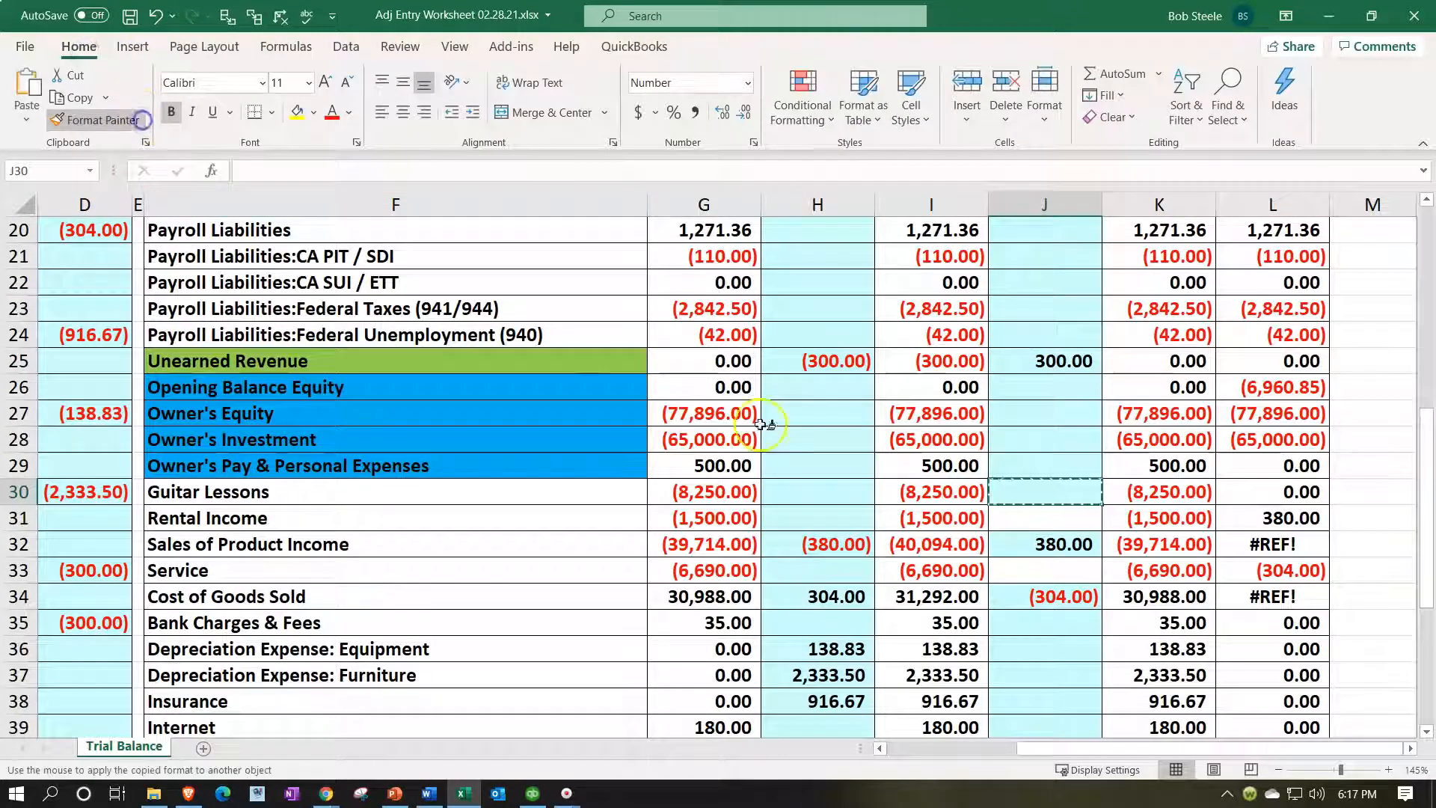
click(1022, 515)
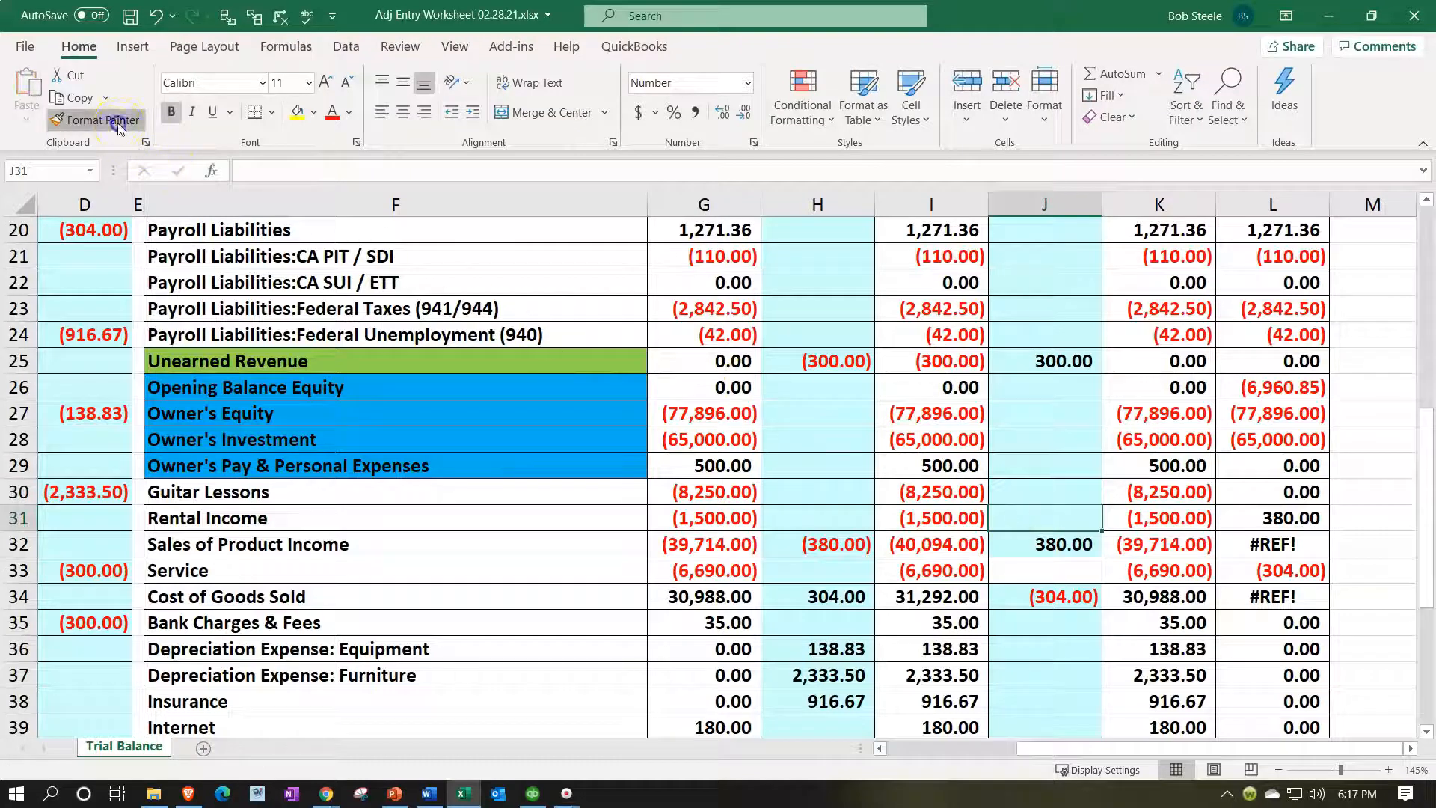
click(1053, 569)
key(Escape)
mouse_move(1062, 544)
mouse_down()
mouse_move(1074, 739)
mouse_move(1074, 682)
mouse_up()
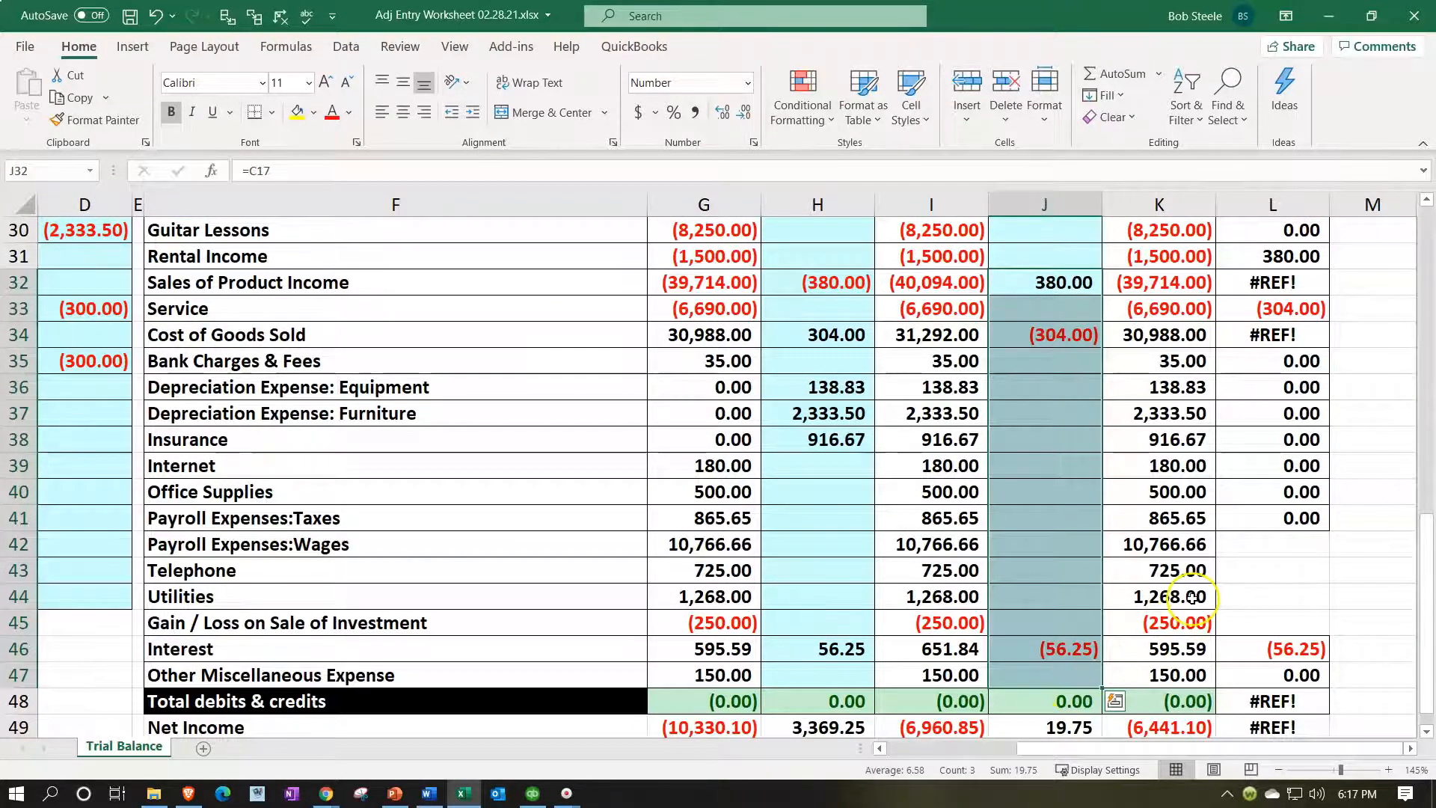
scroll(1192, 591, up, 10)
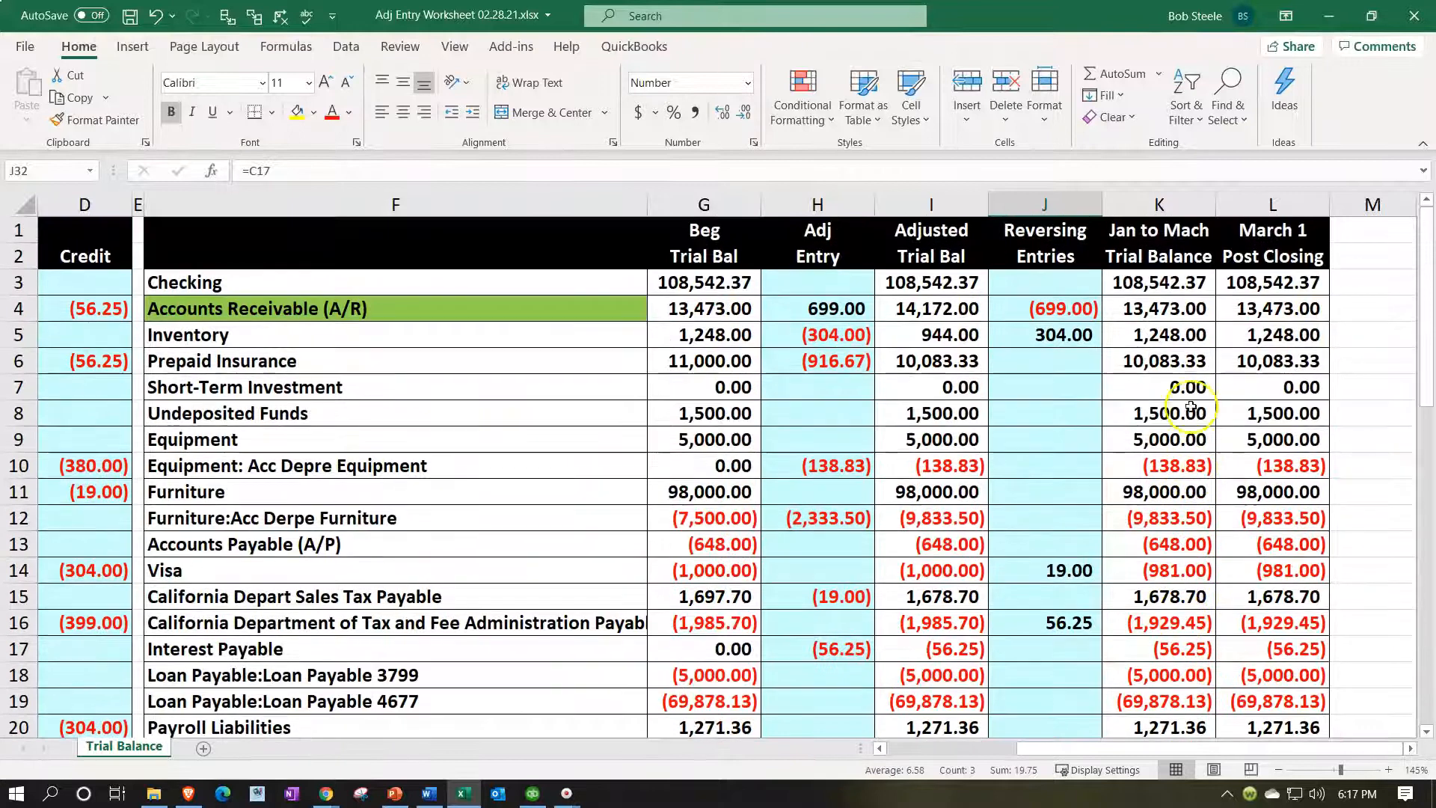
Copy the K3 sum formula down column K and check K43.
click(1185, 282)
drag(1215, 294, 1207, 684)
click(1174, 582)
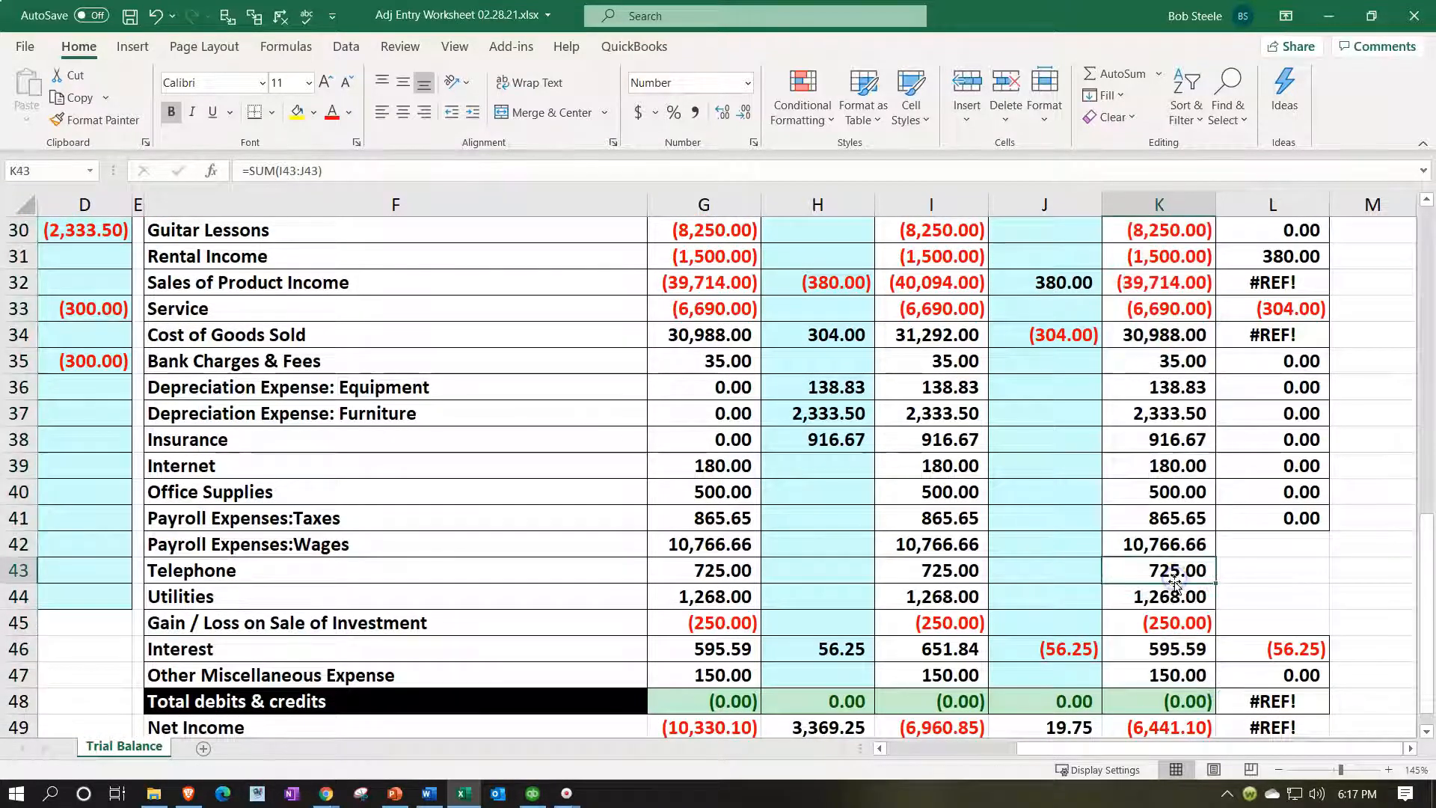
scroll(1174, 583, up, 5)
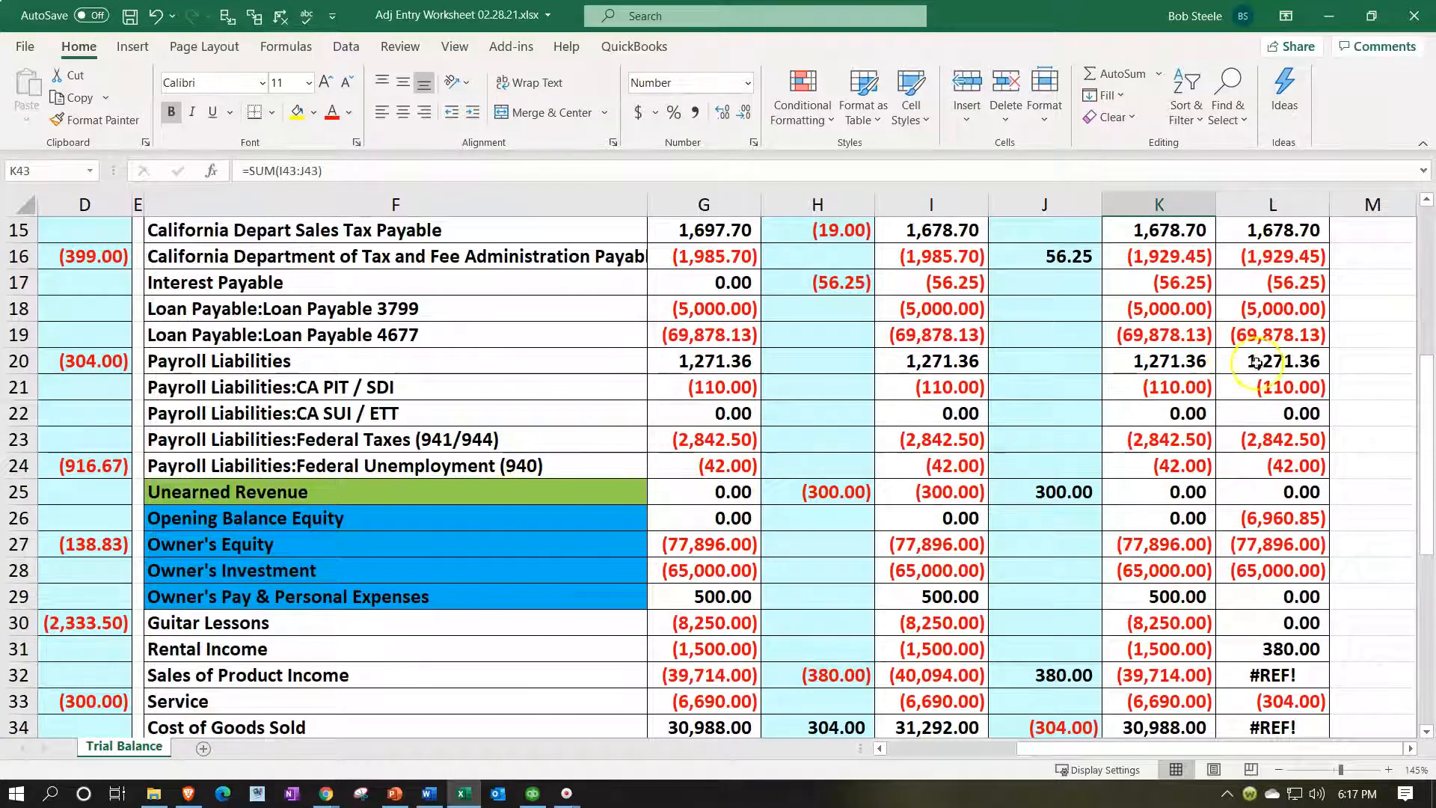
Review L24 and L25, then complete the Opening Balance Equity formula in L26 as =SUM(I26:J26).
double_click(1273, 466)
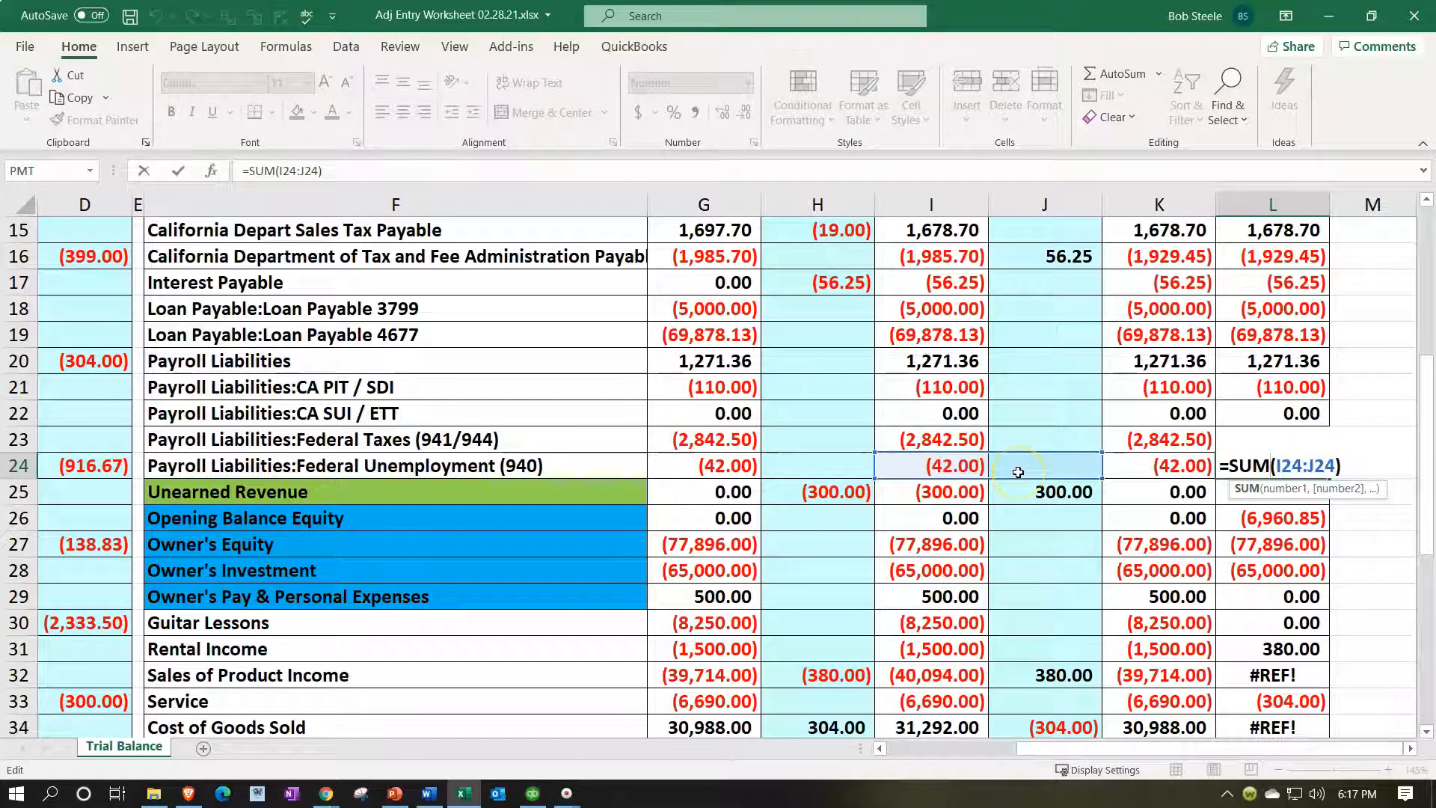
key(Return)
double_click(1257, 491)
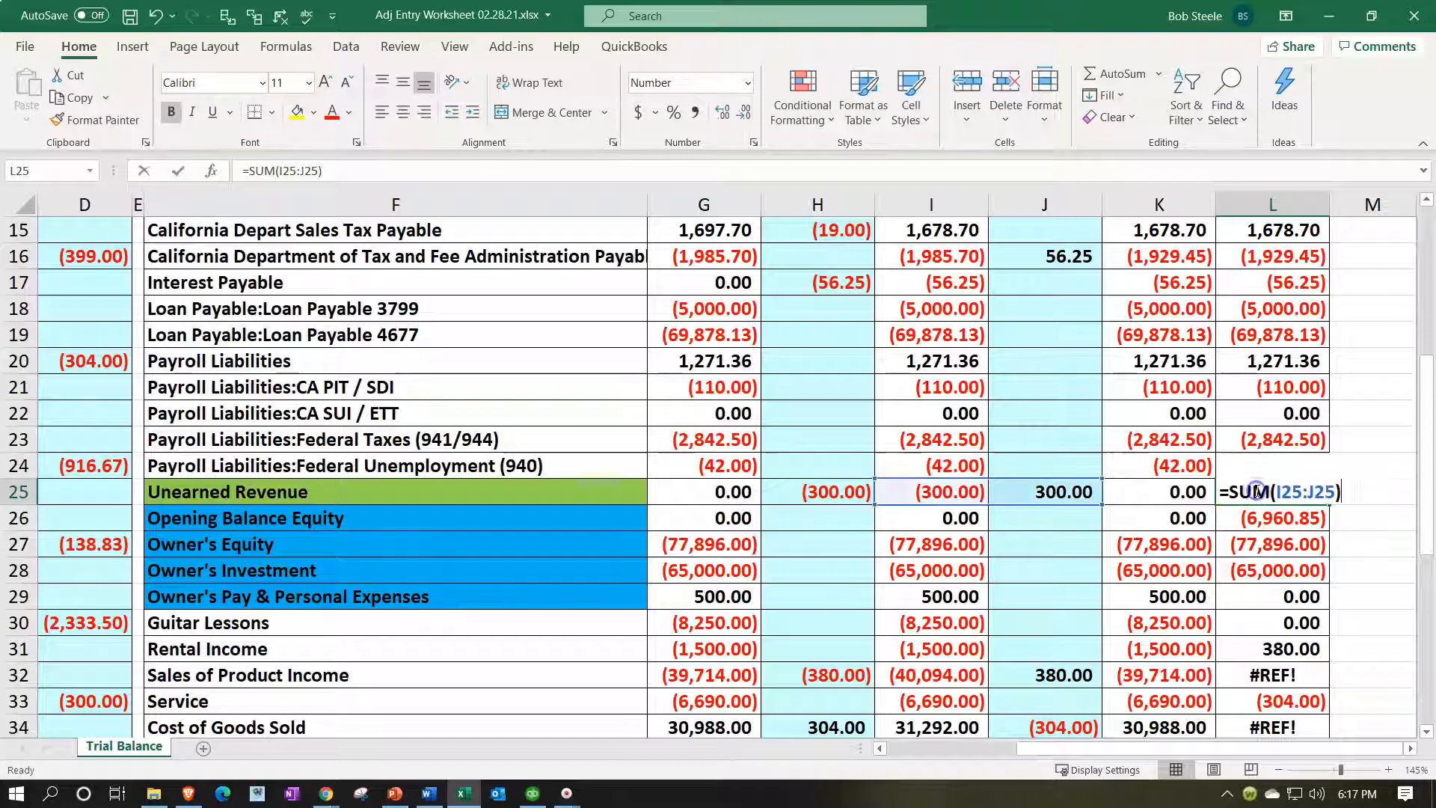
key(Return)
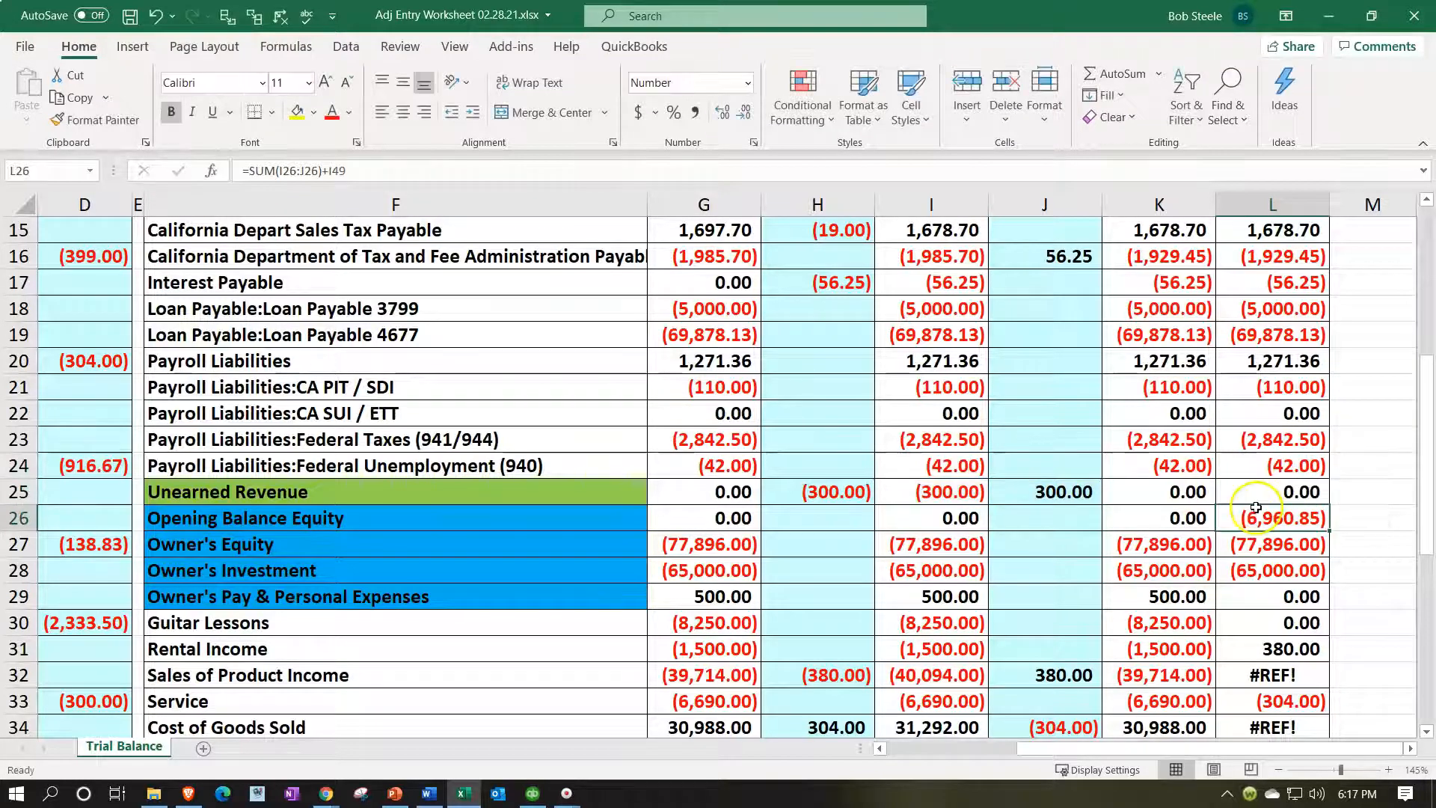
double_click(1257, 521)
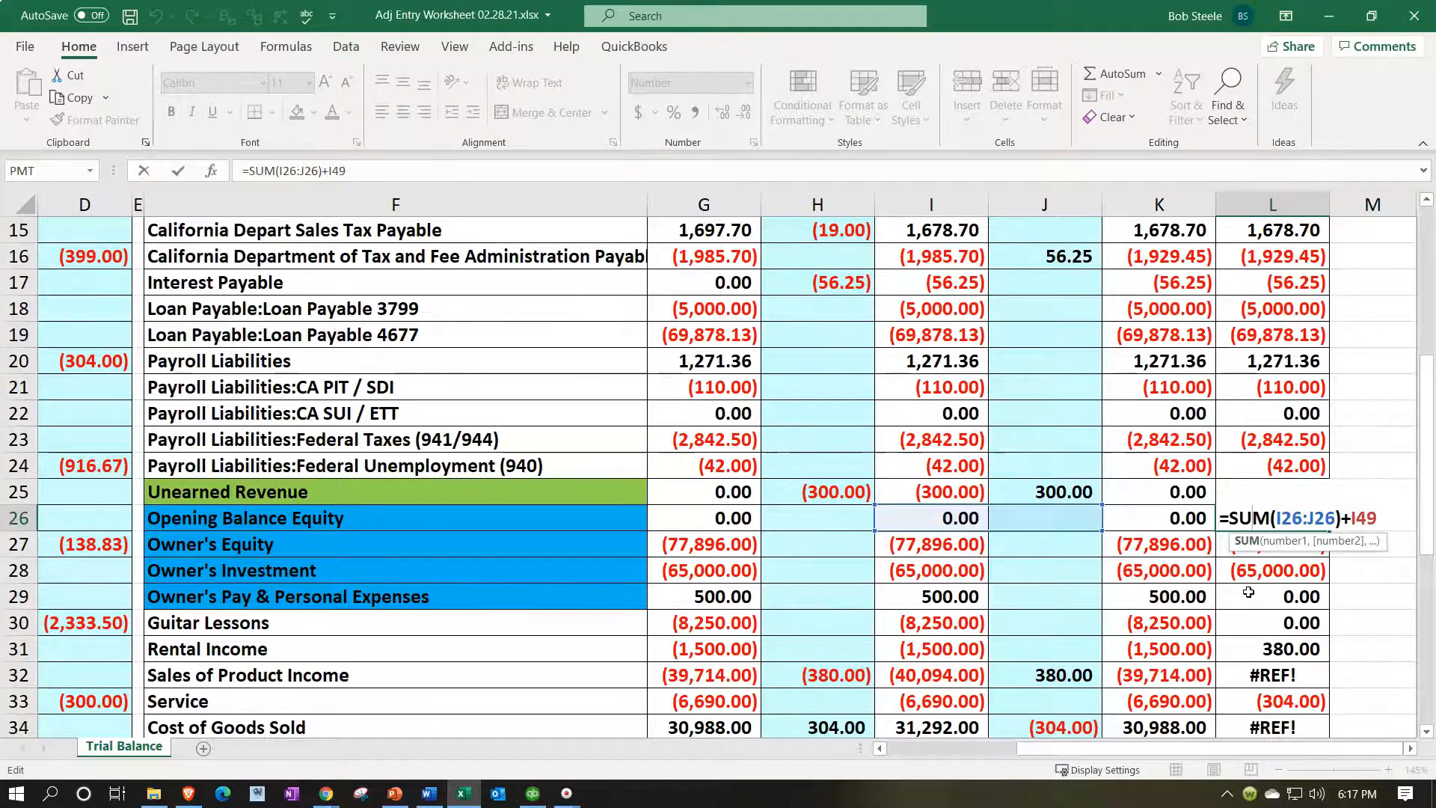
scroll(1248, 592, down, 7)
scroll(1057, 596, up, 7)
click(1394, 517)
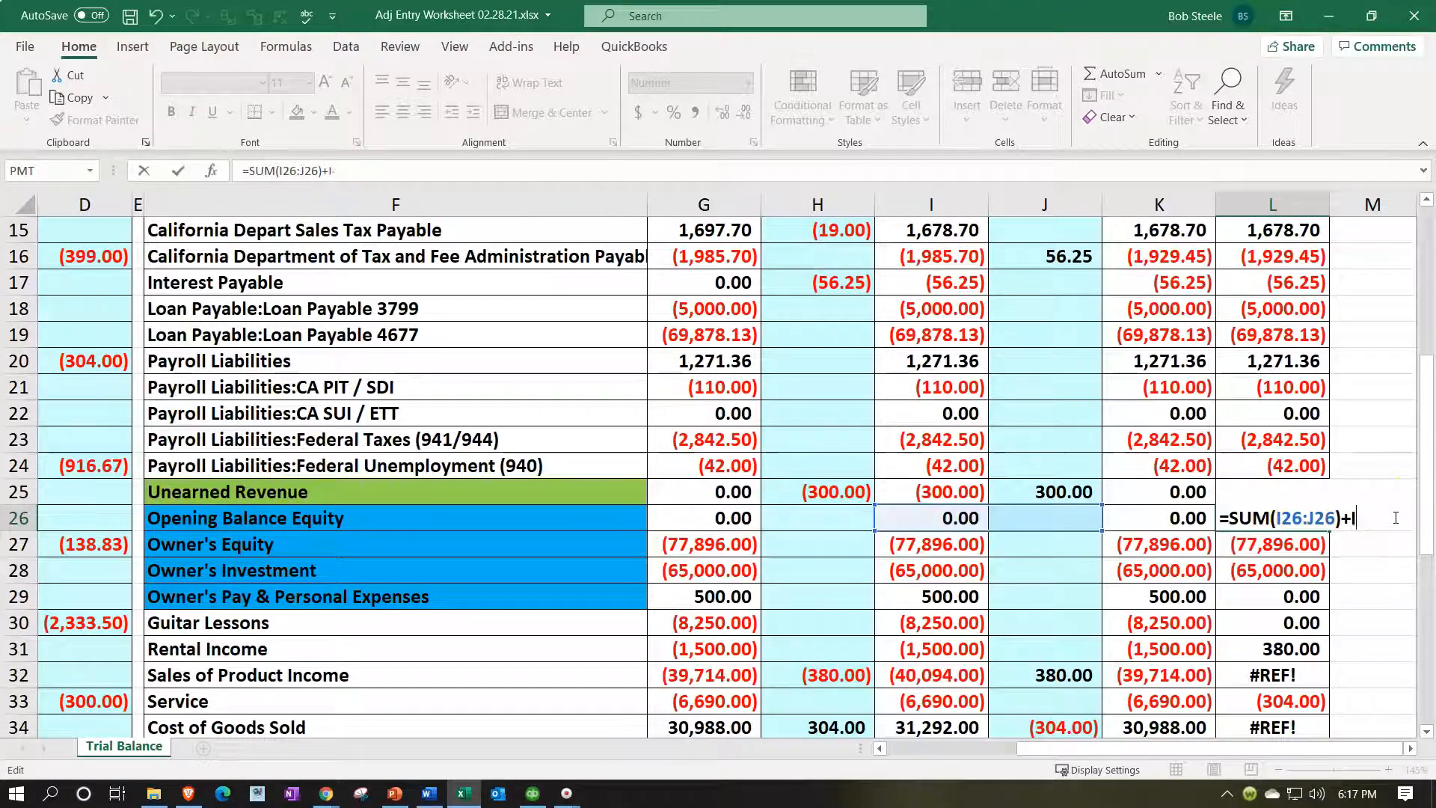
key(Return)
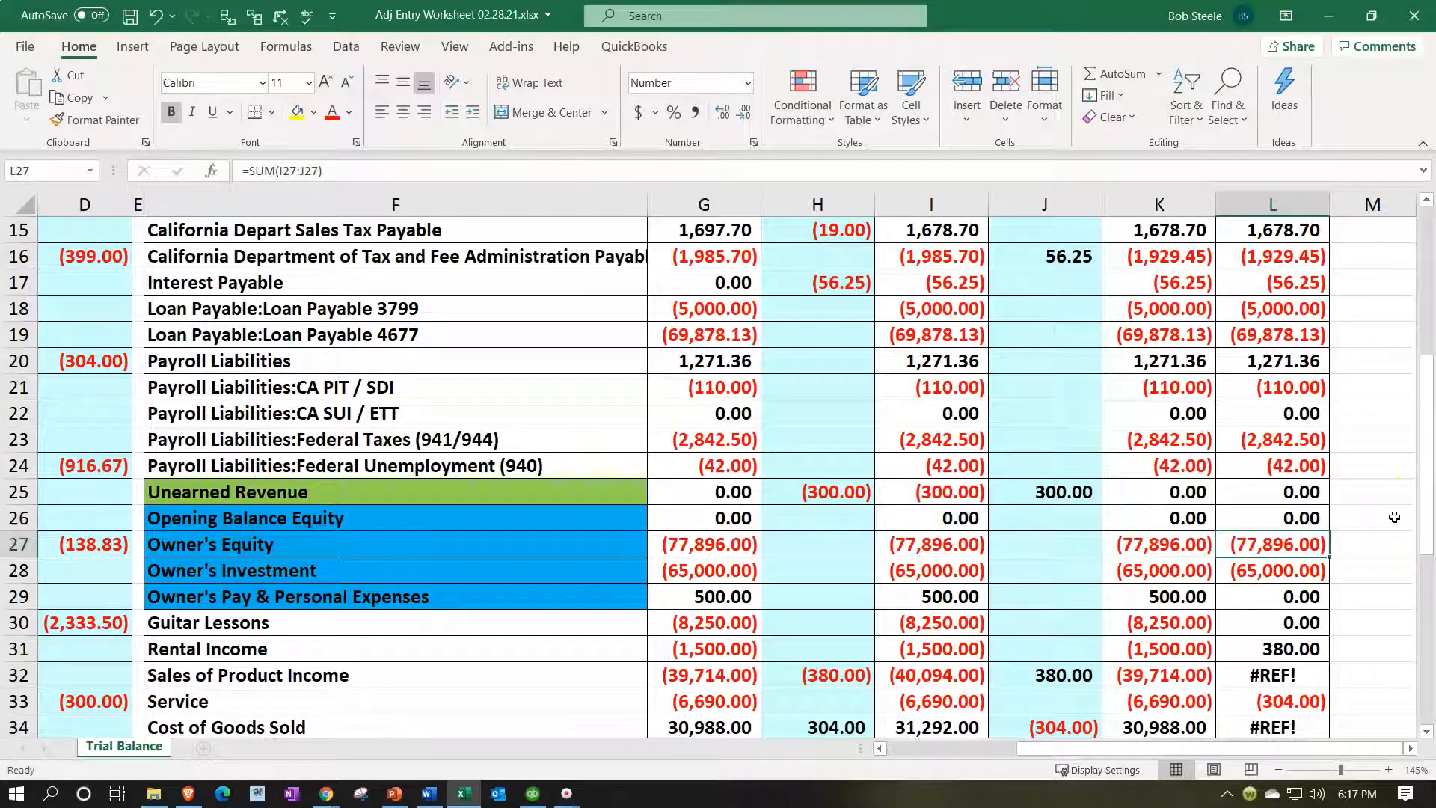
double_click(1275, 516)
key(Return)
Make Owner's Equity in L27 read =SUM(I27:J27)+I49 to include net income.
double_click(1264, 546)
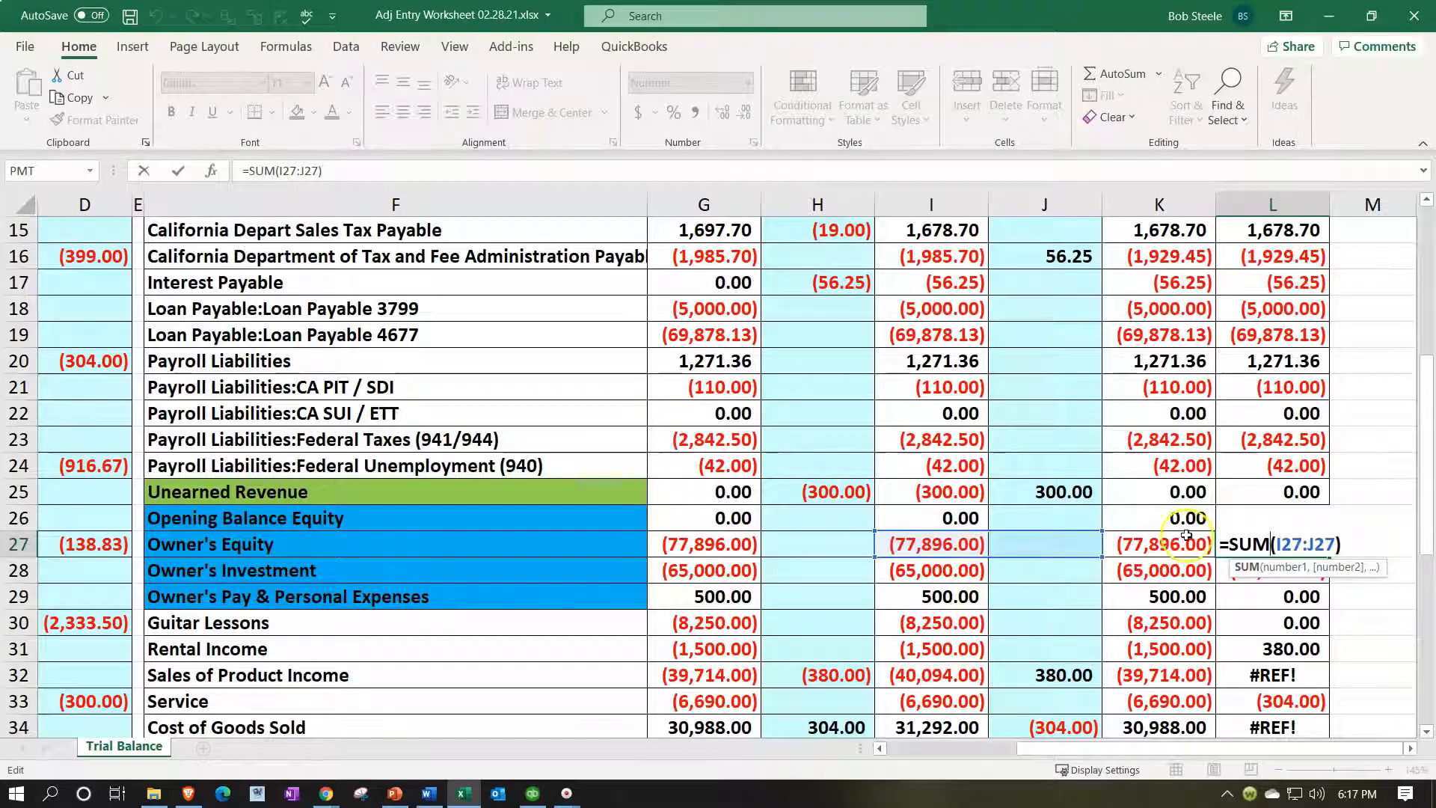
click(1358, 542)
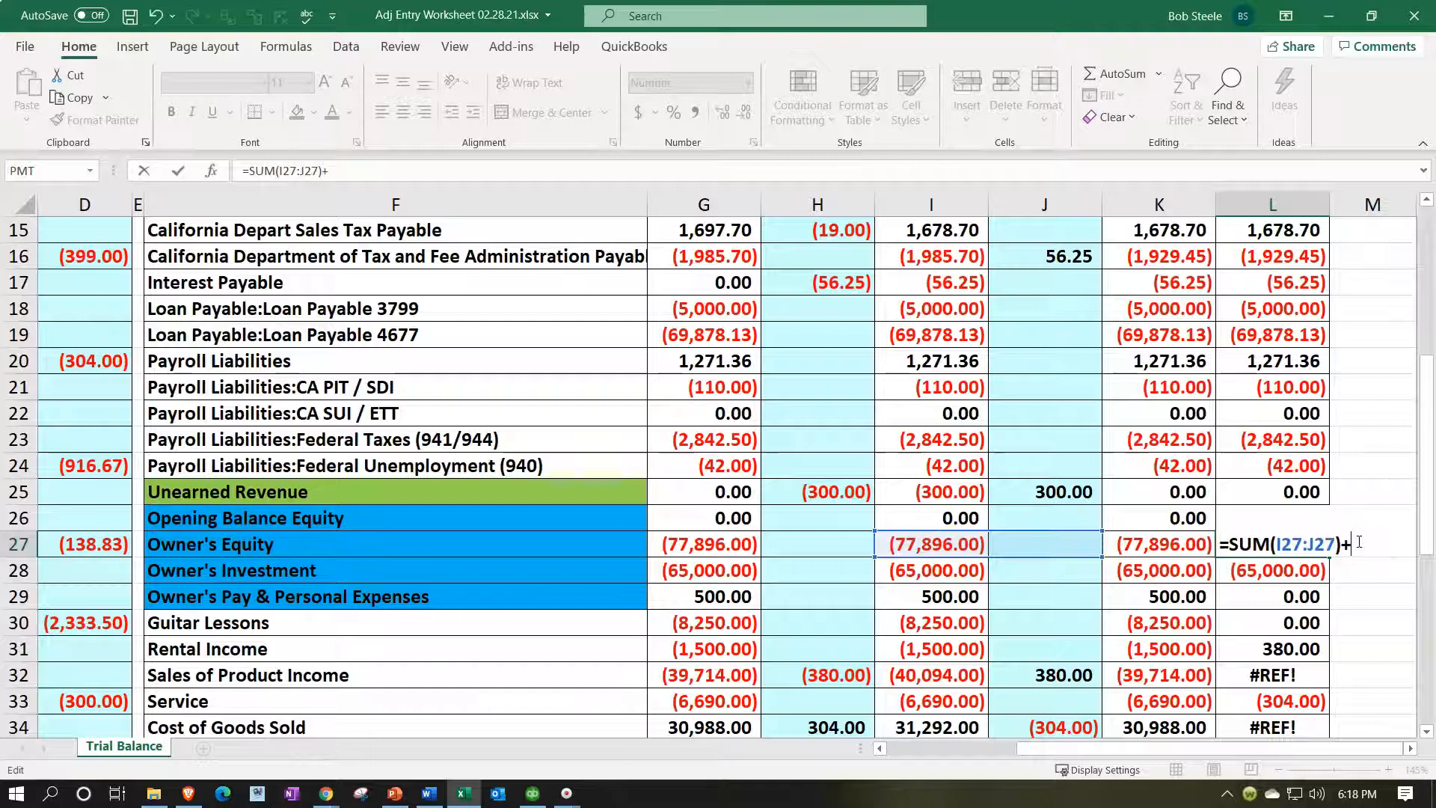
scroll(930, 618, down, 8)
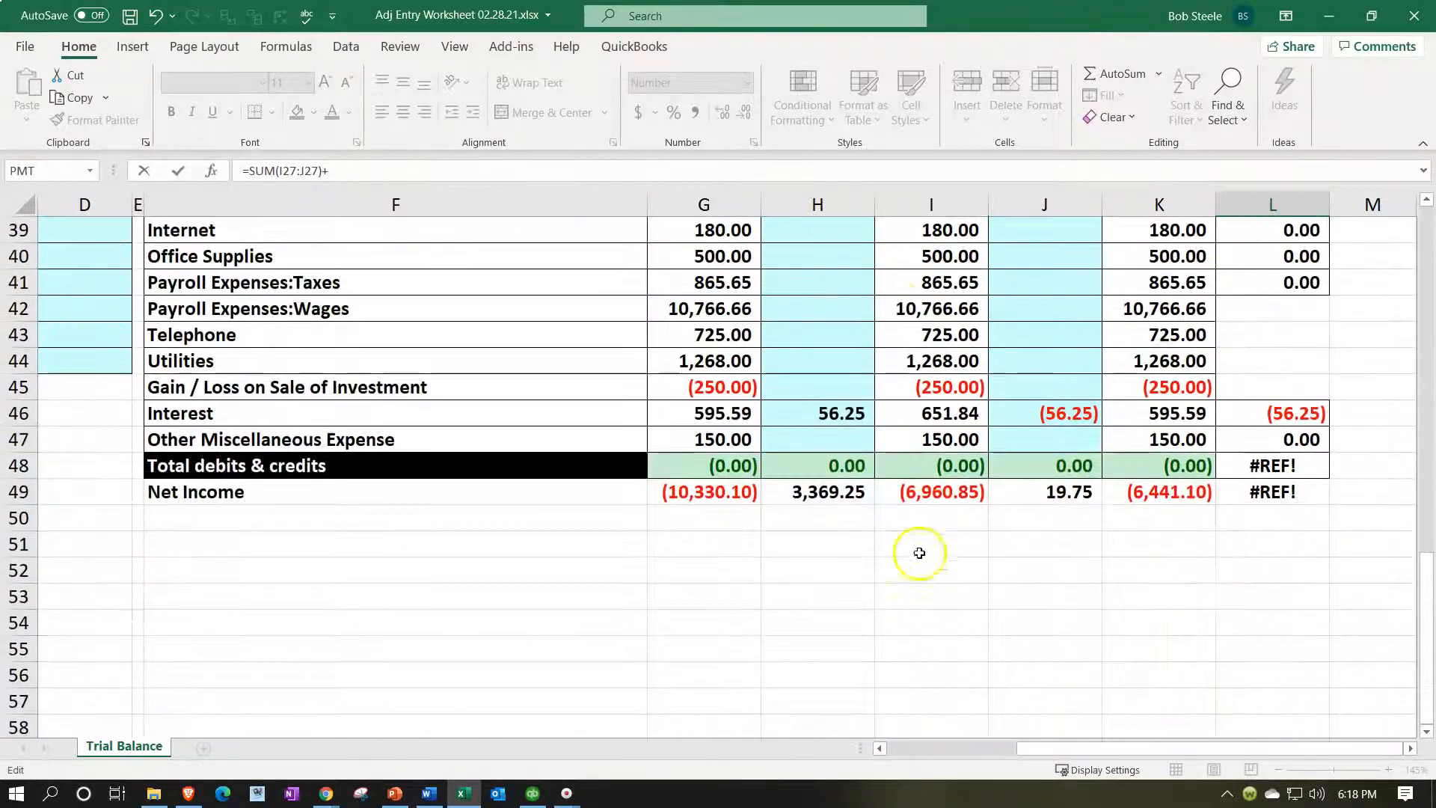
click(935, 495)
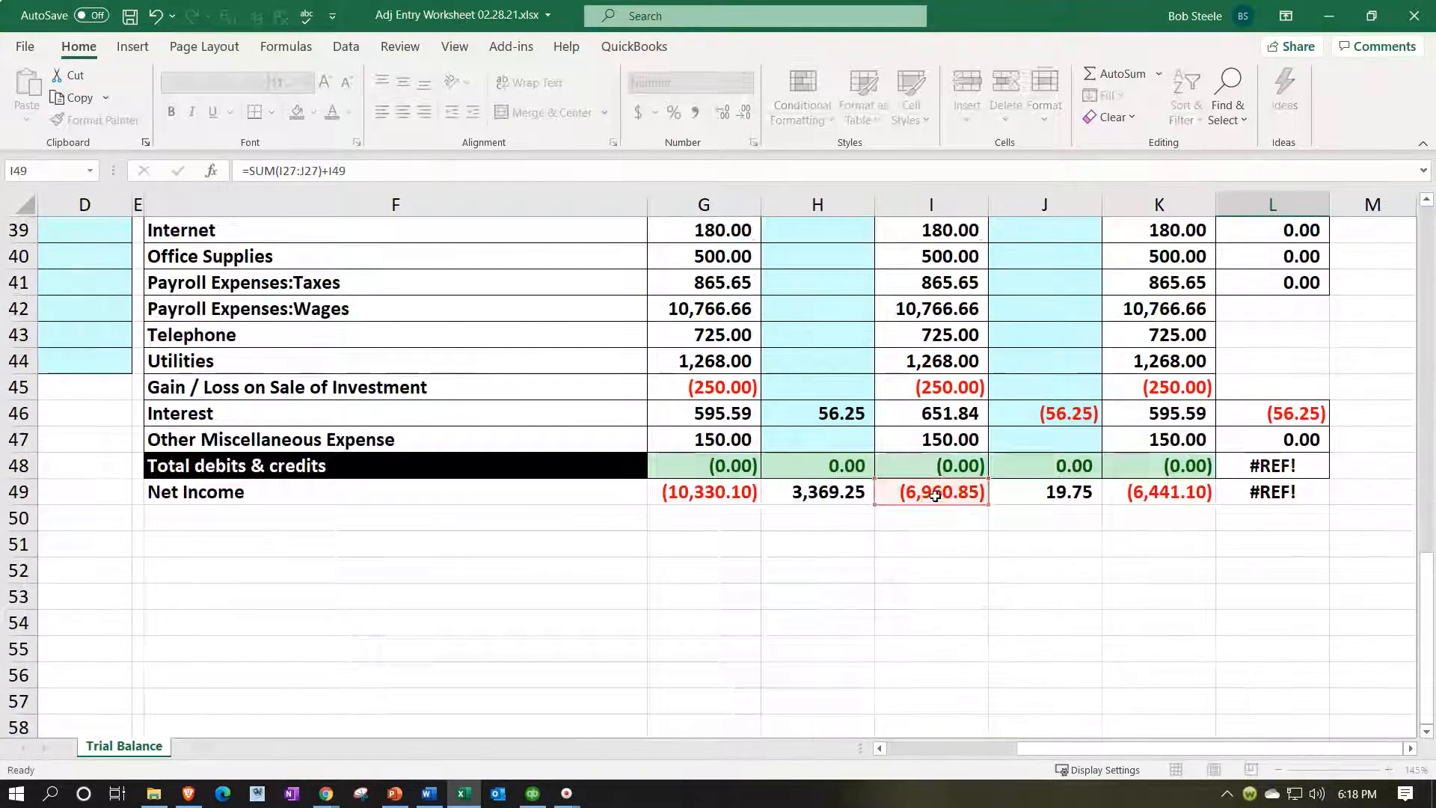
key(Return)
Enter =SUM(I29:J29) in L29 so Owner's Pay shows 500.00.
scroll(1253, 430, up, 2)
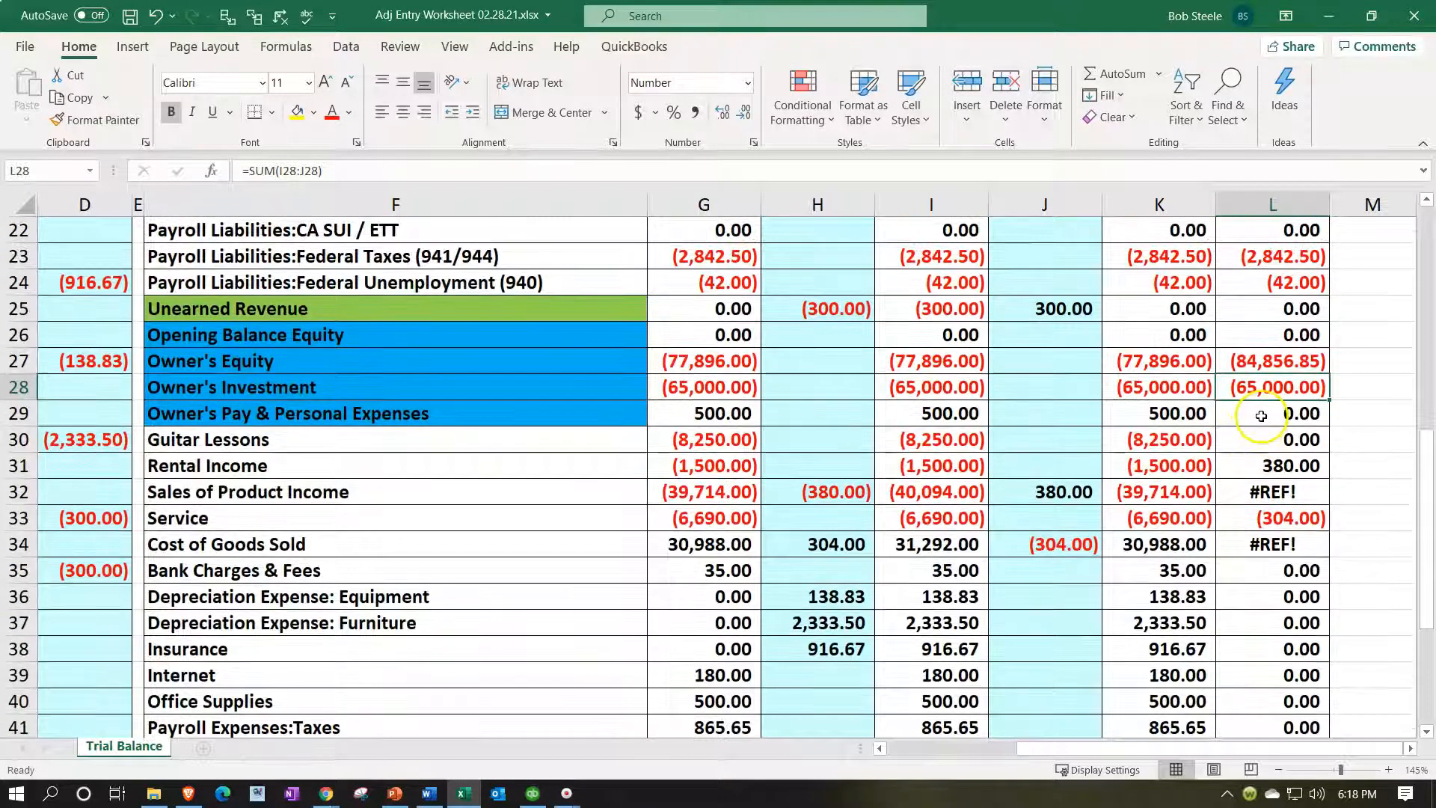
click(1261, 416)
text(=+)
key(Left)
key(Left)
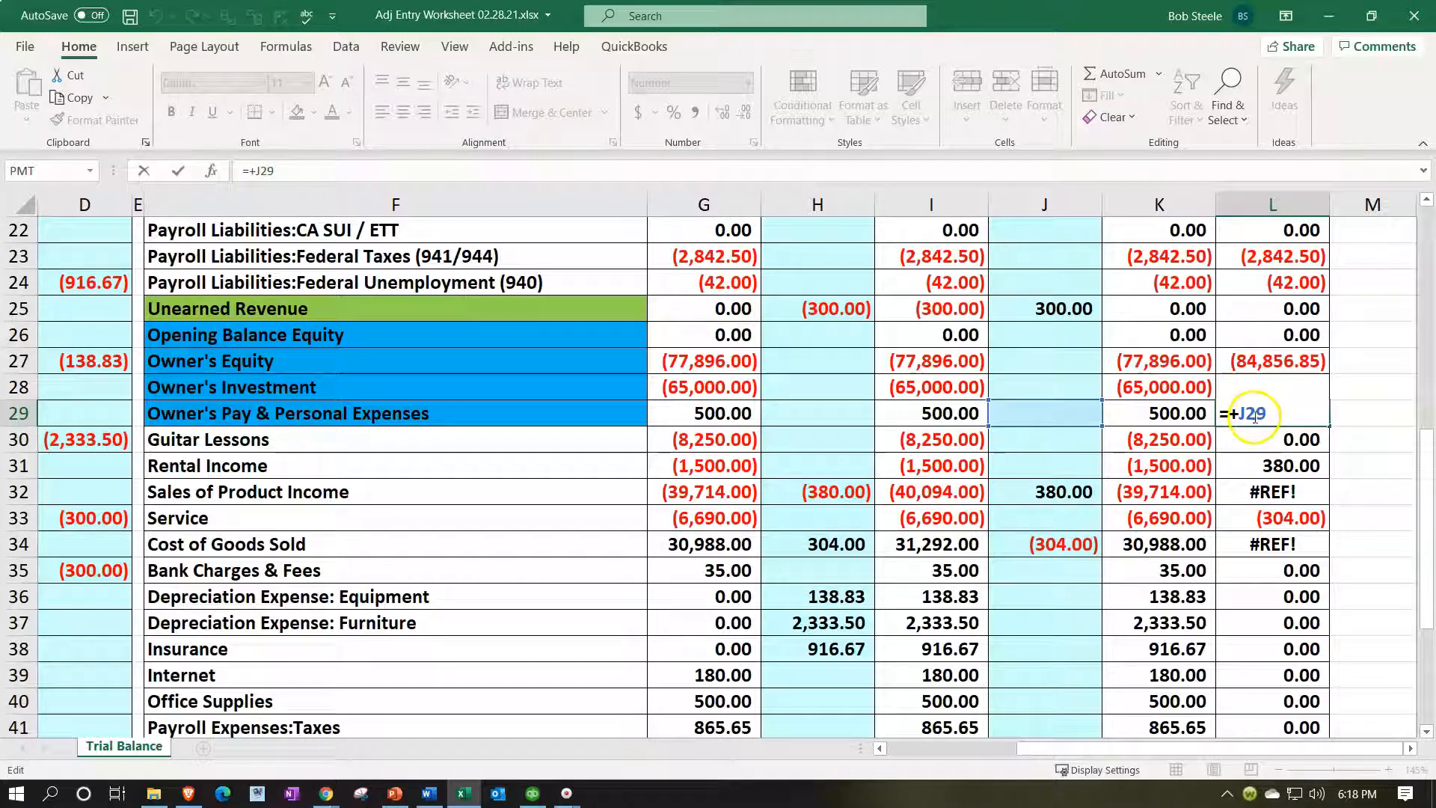
key(Return)
click(1253, 416)
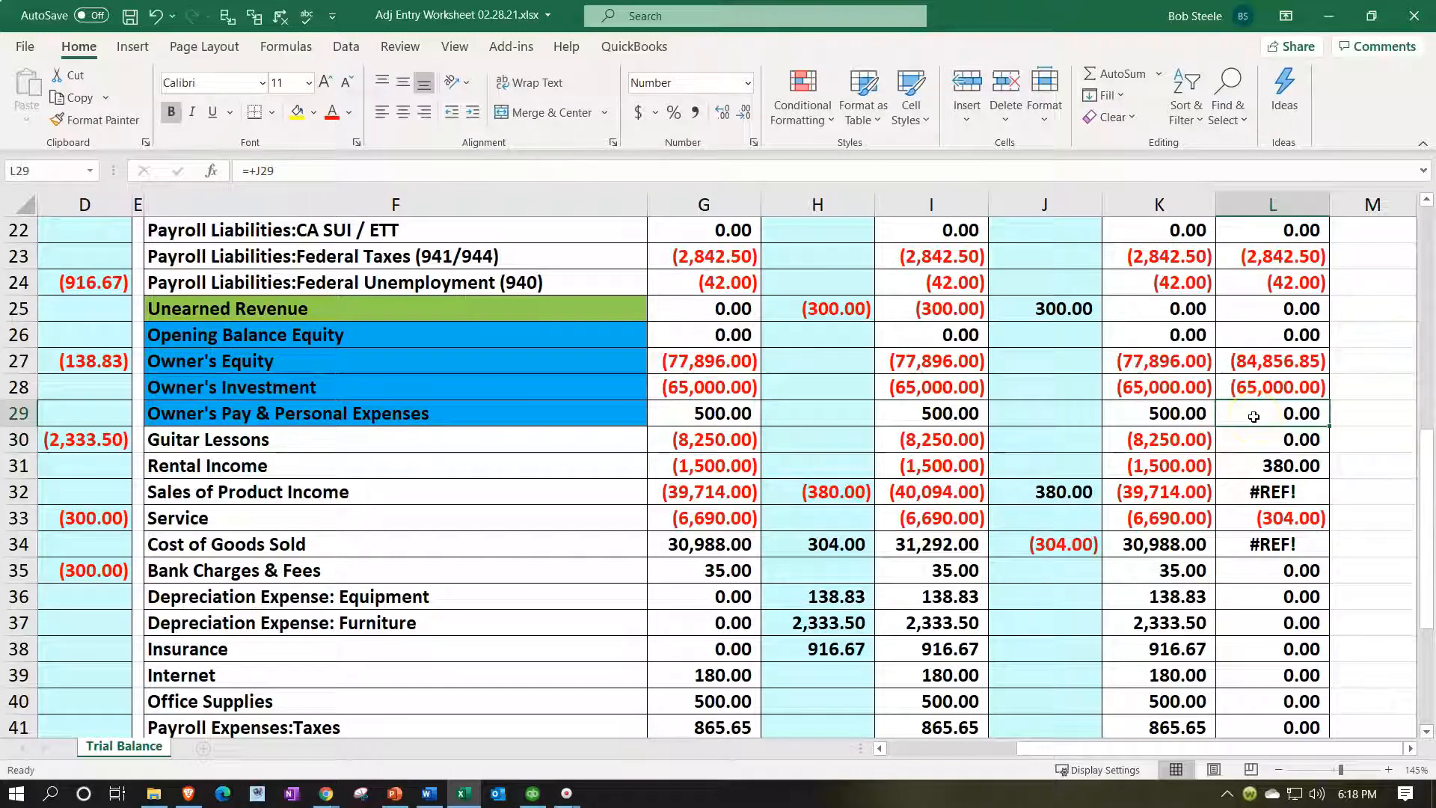
text(+sum()
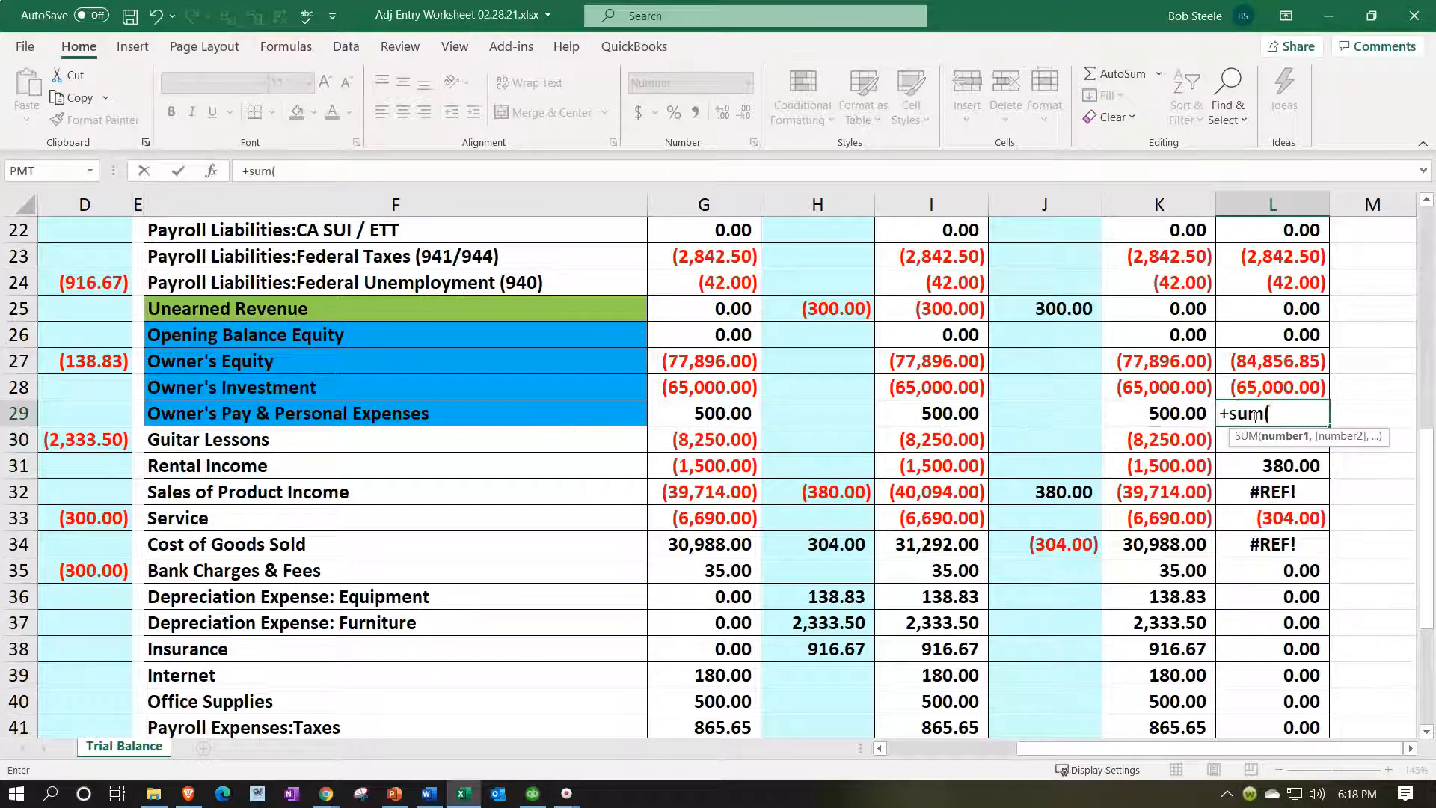
key(Left)
key(Left)
key(Left)
key(shift+Right)
key(Return)
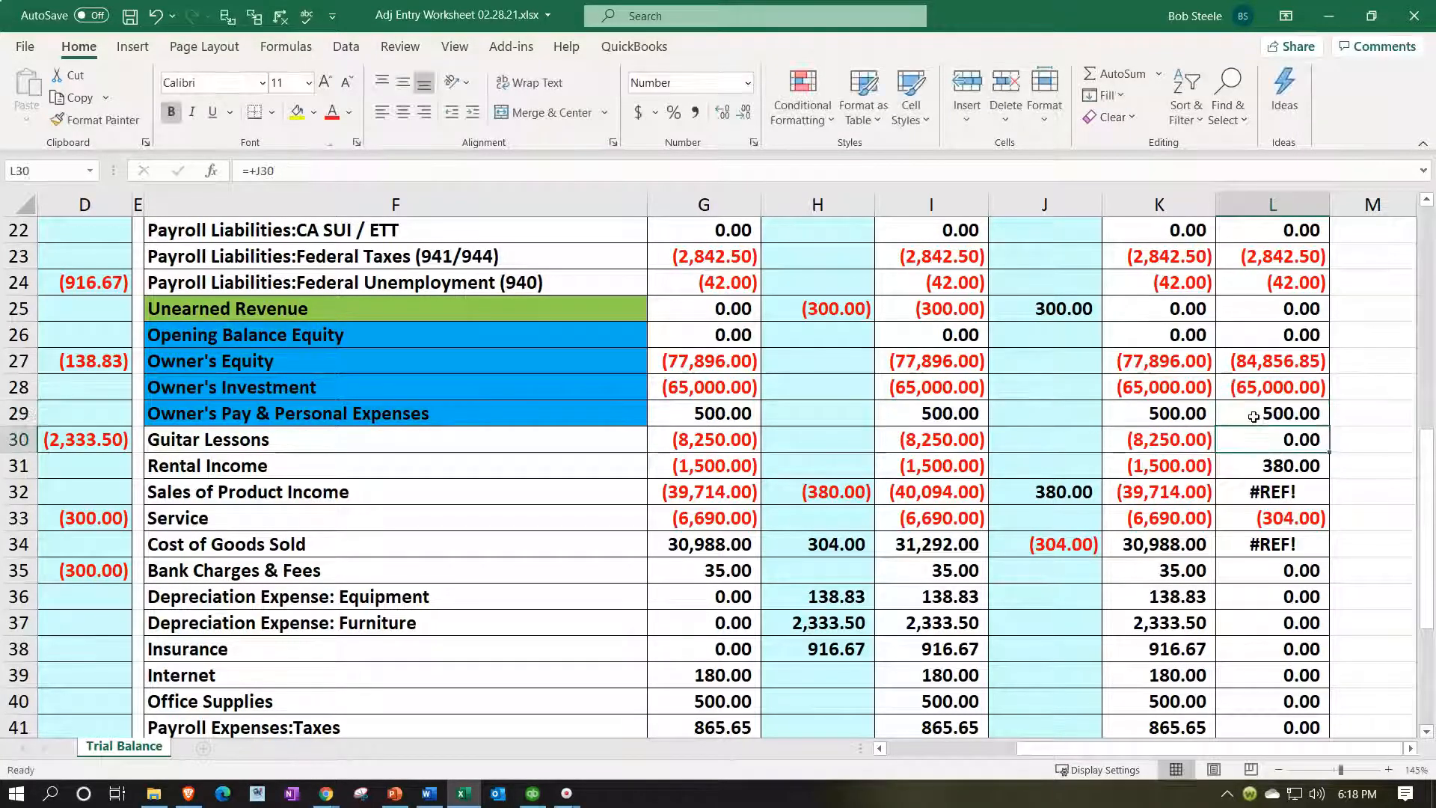
Enter =J30 in L30, fill it down to L47, and verify the L49 total is (0.00).
click(452, 441)
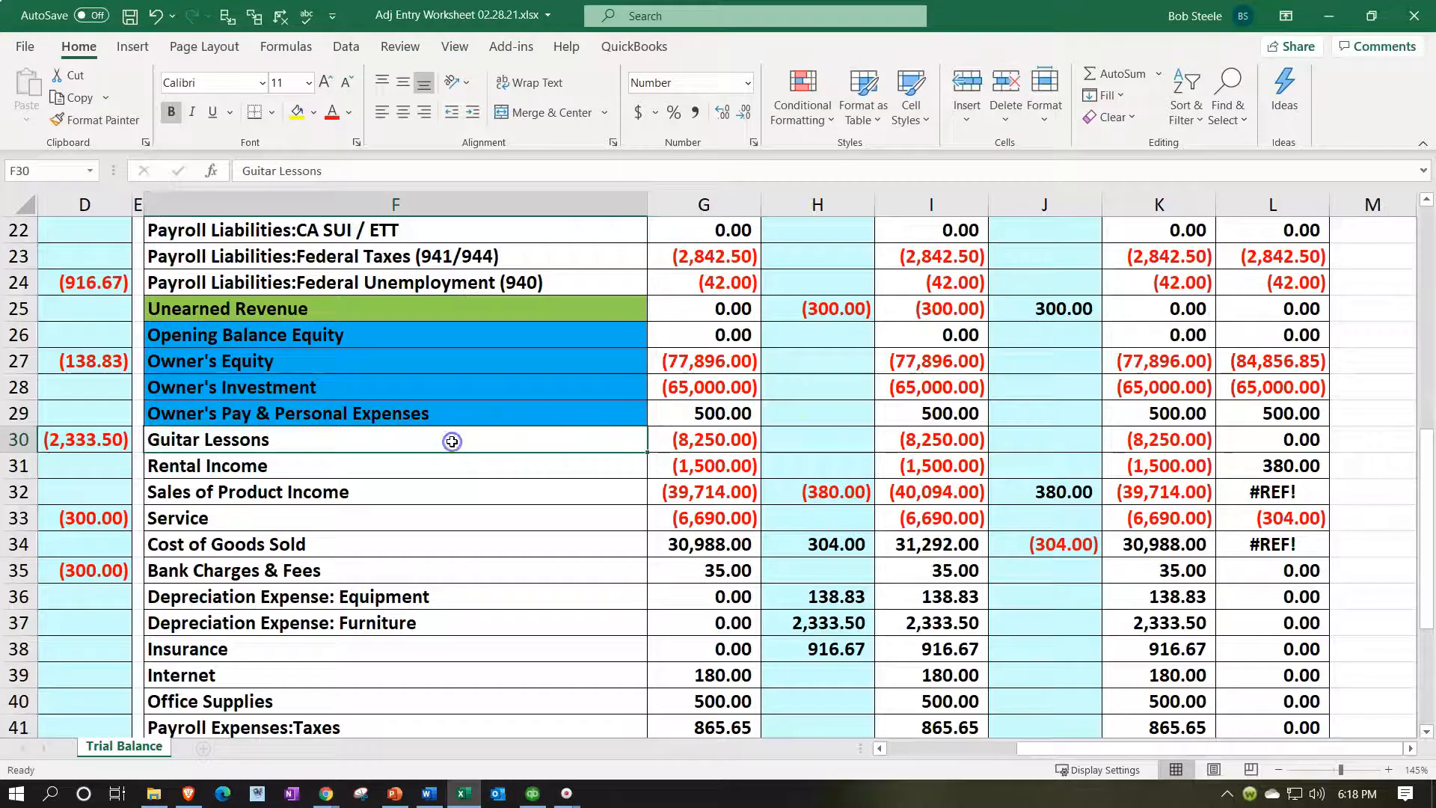
key(Right)
key(Right)
key(Right)
key(Right)
key(Right)
key(Right)
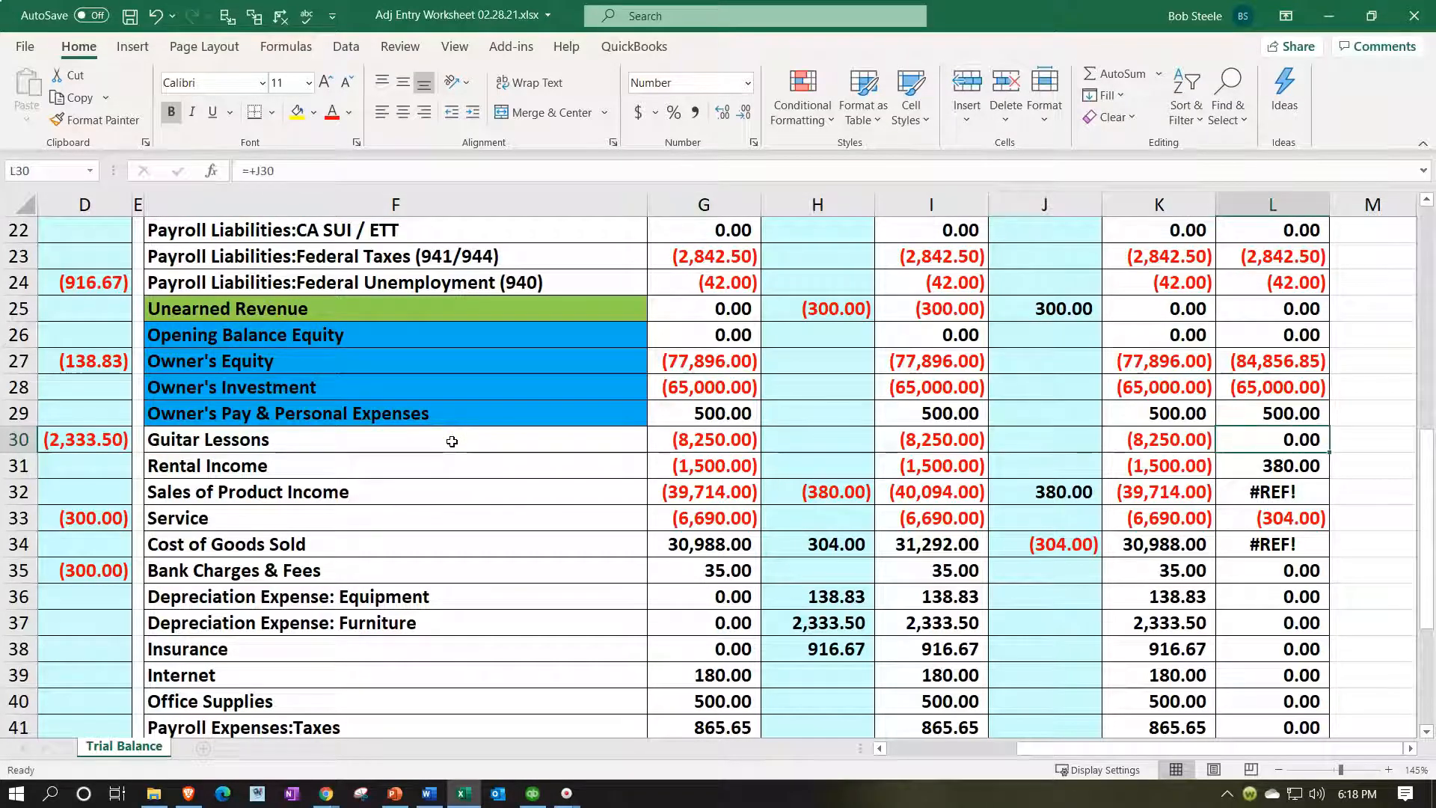
text(=)
key(Left)
key(Left)
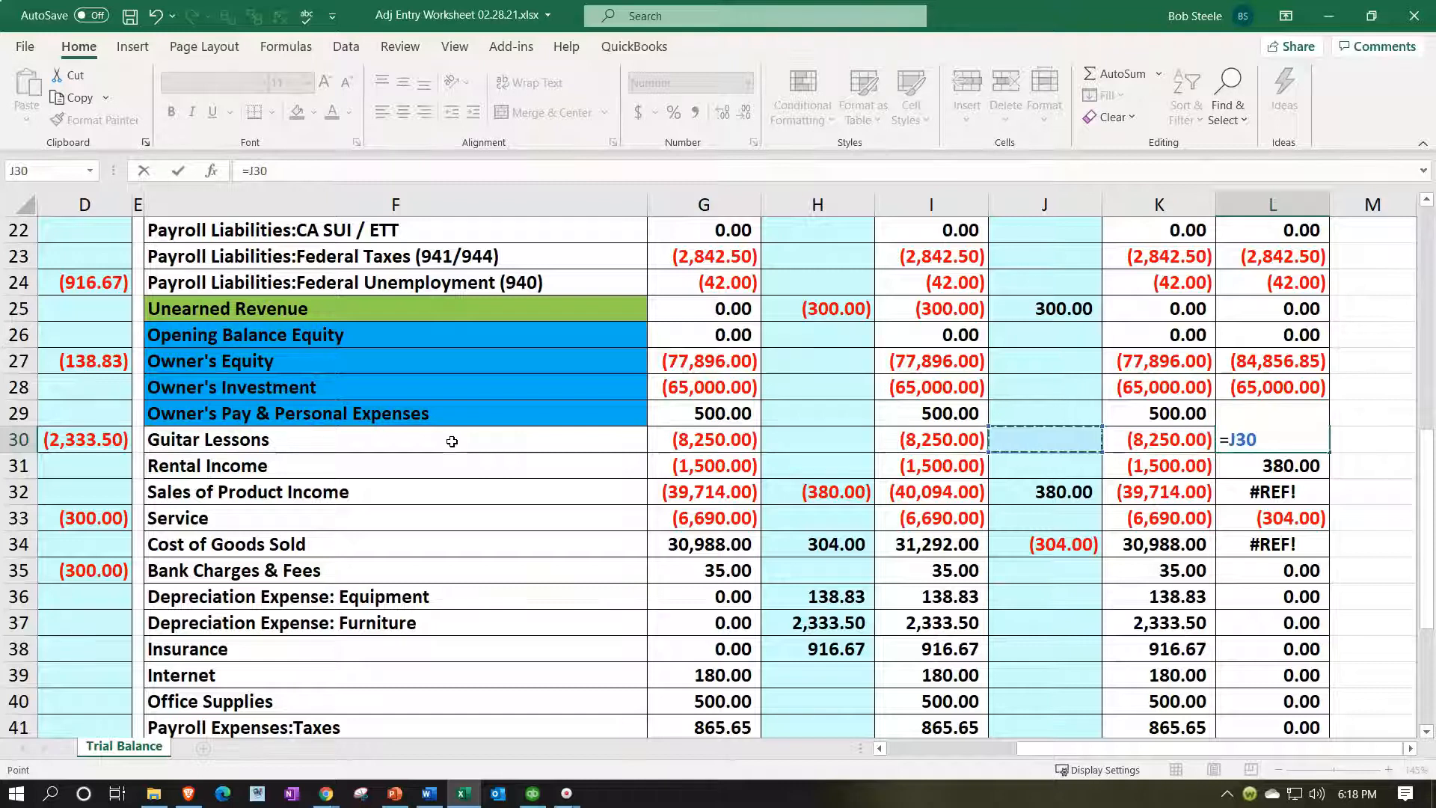
key(Return)
click(1311, 431)
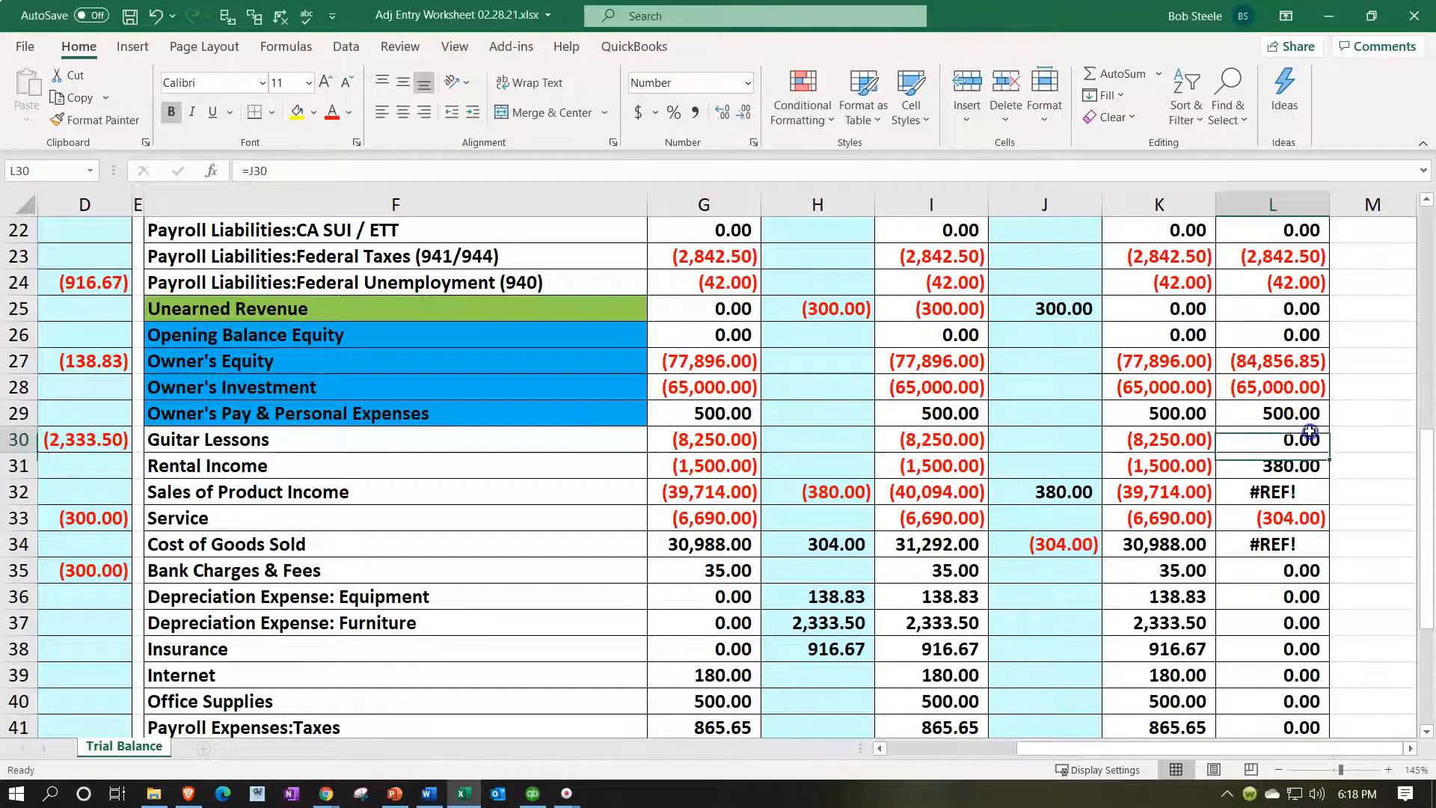
scroll(1310, 431, down, 1)
drag(1327, 373, 1334, 682)
scroll(1286, 633, down, 1)
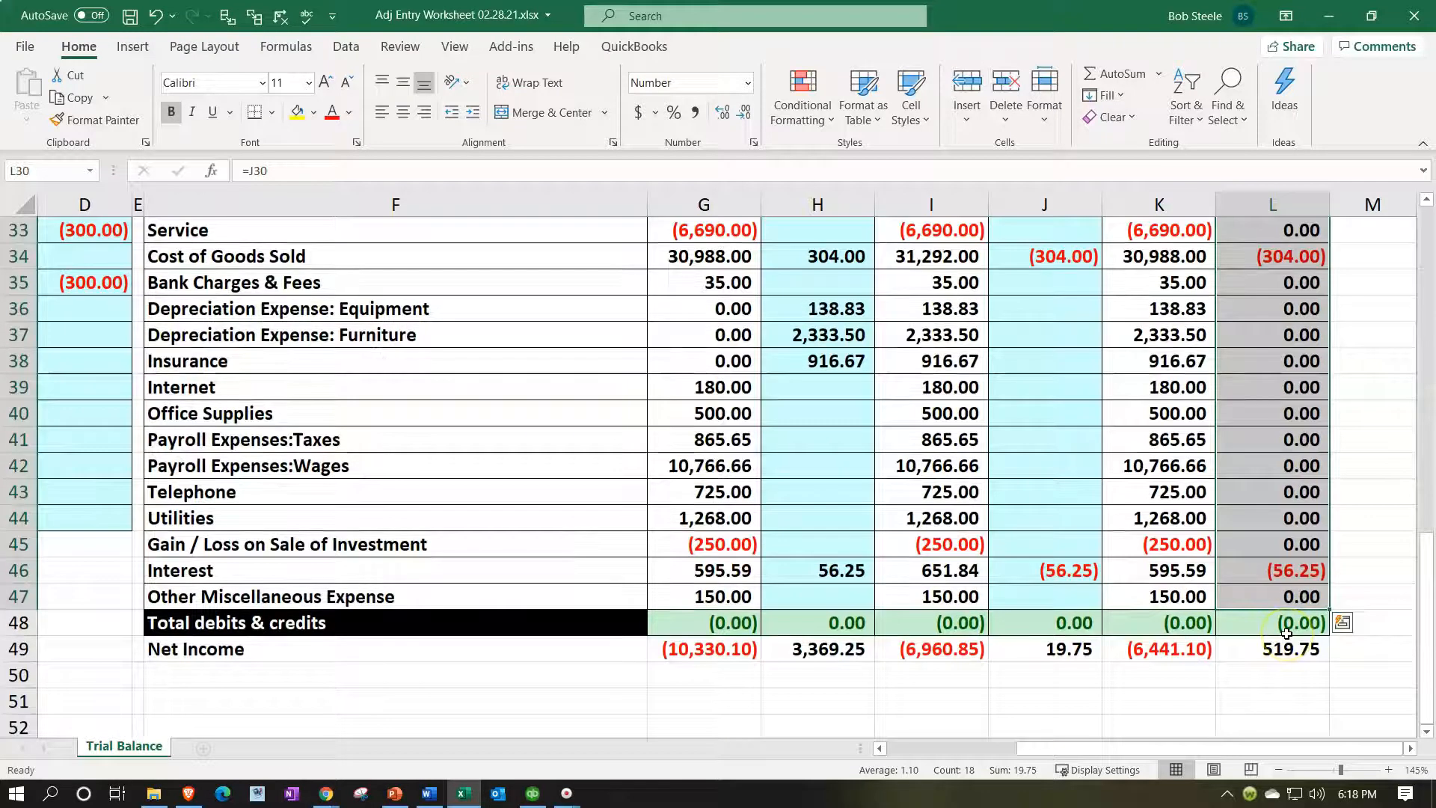
click(1288, 651)
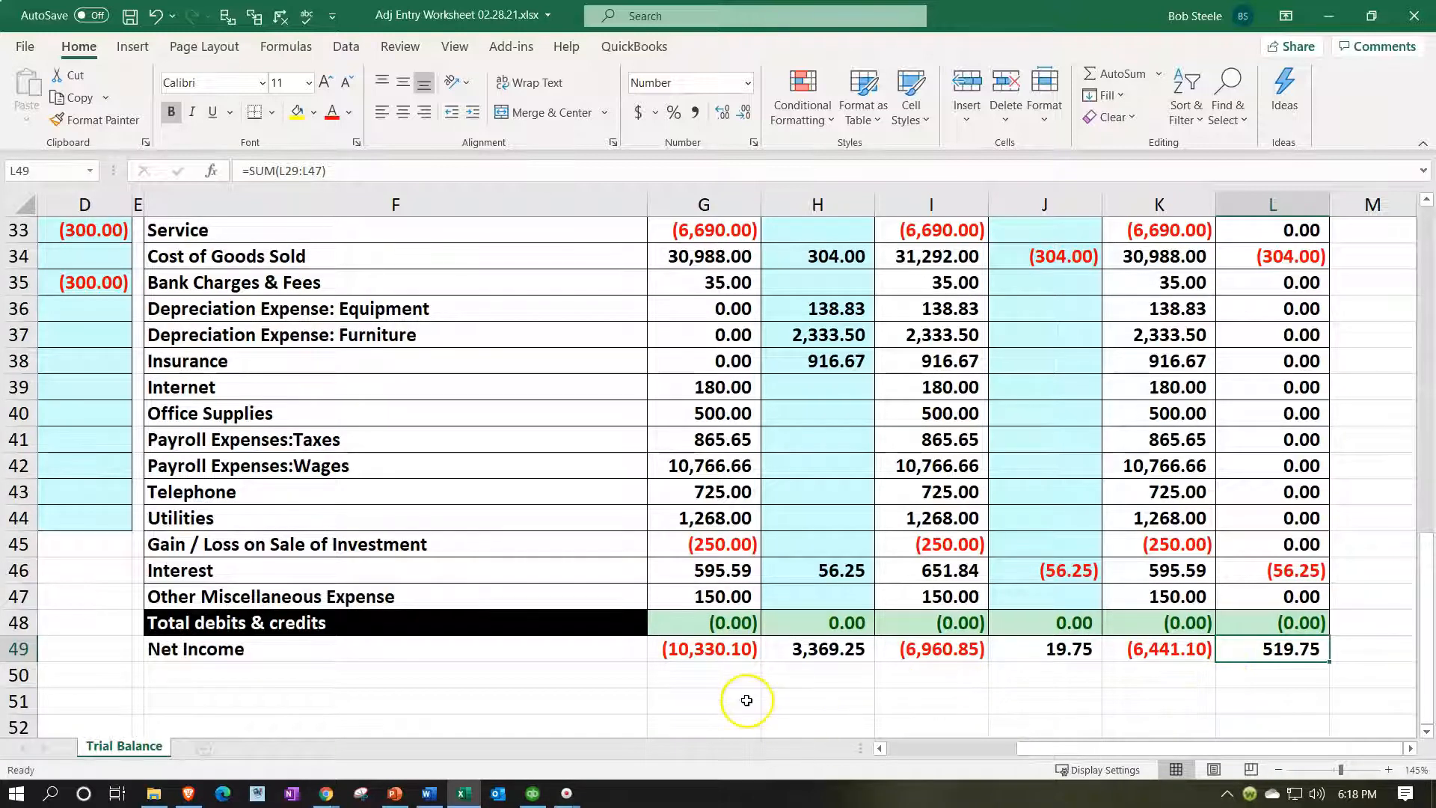
click(531, 798)
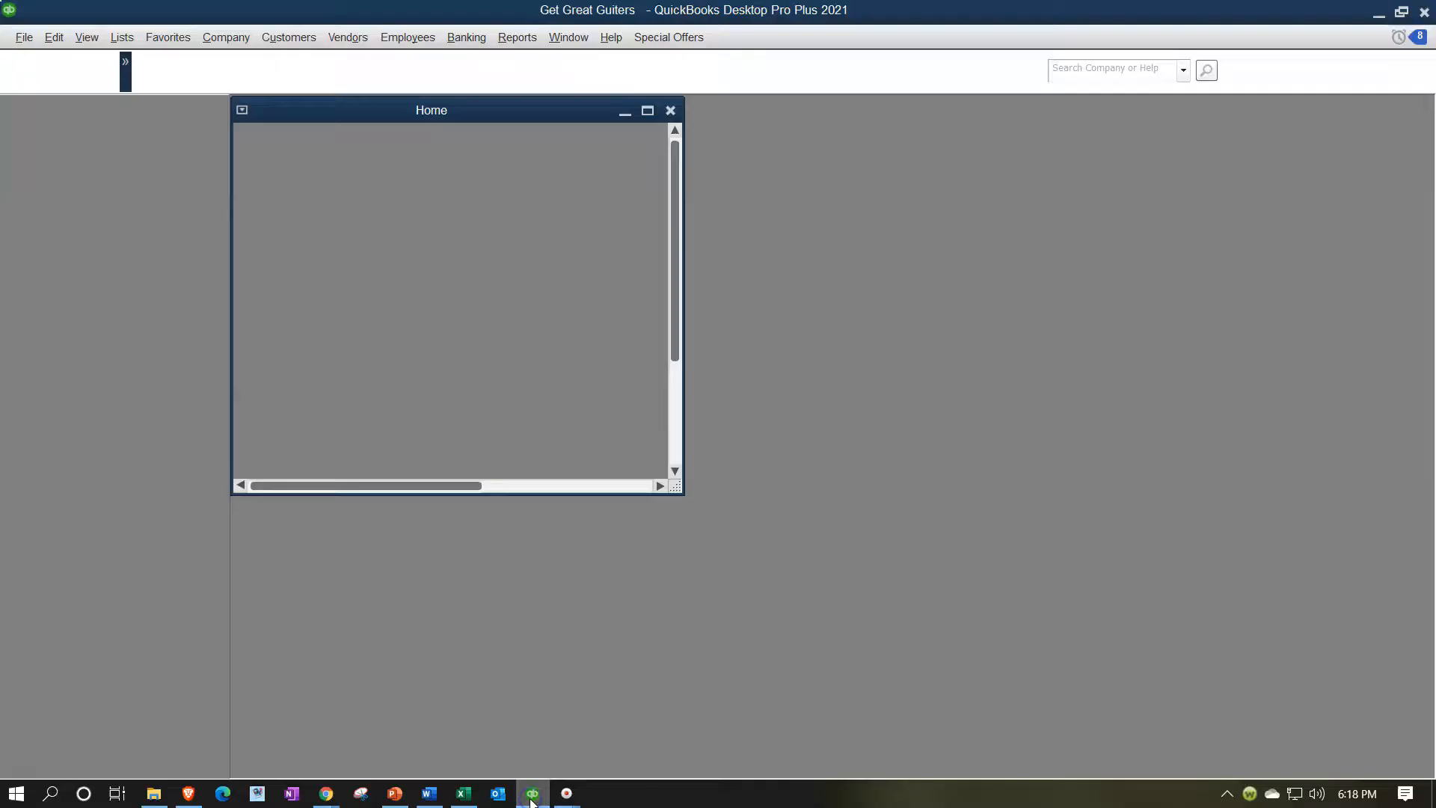
Bring up the QuickBooks Online Profit and Loss report in Chrome.
click(461, 793)
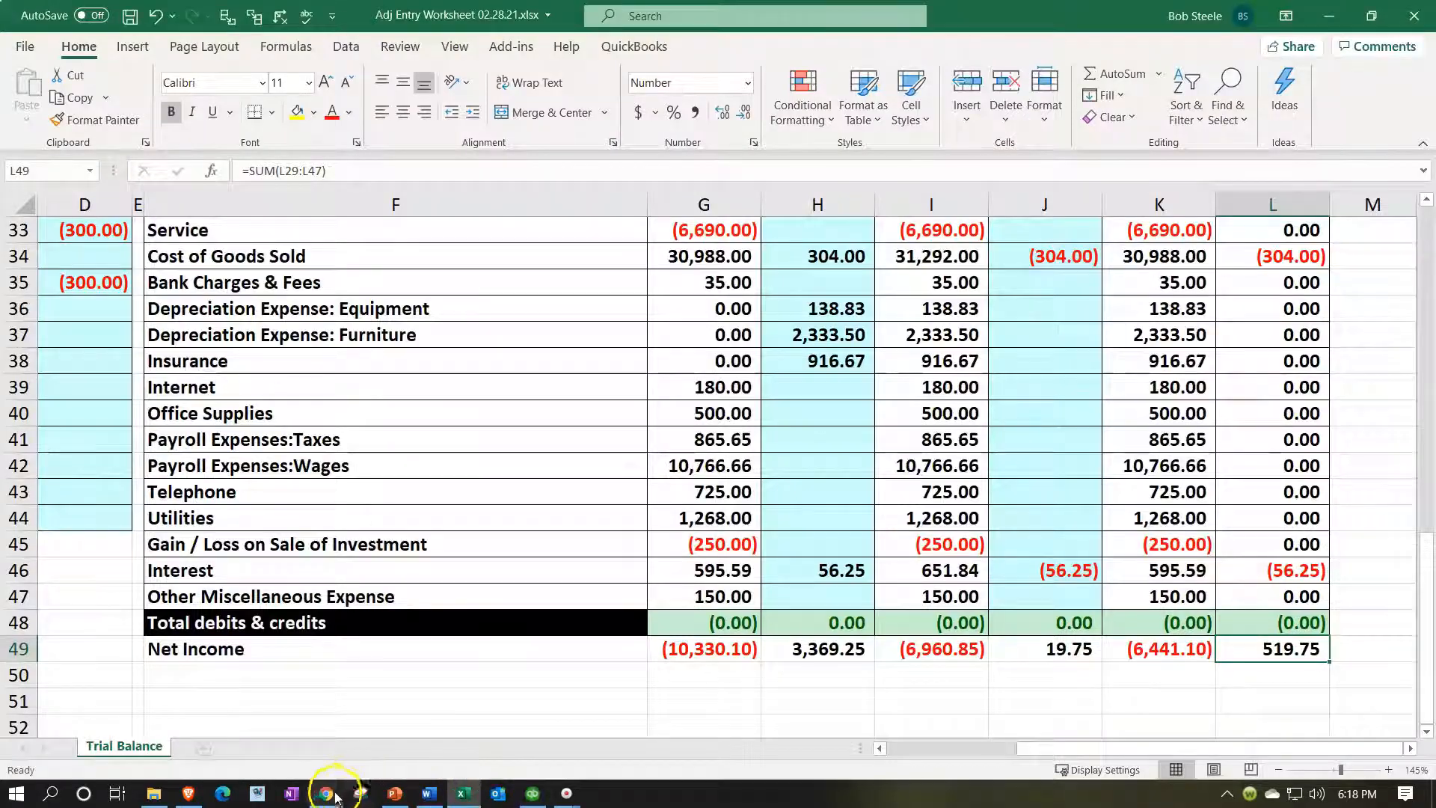
mouse_move(326, 794)
click(379, 732)
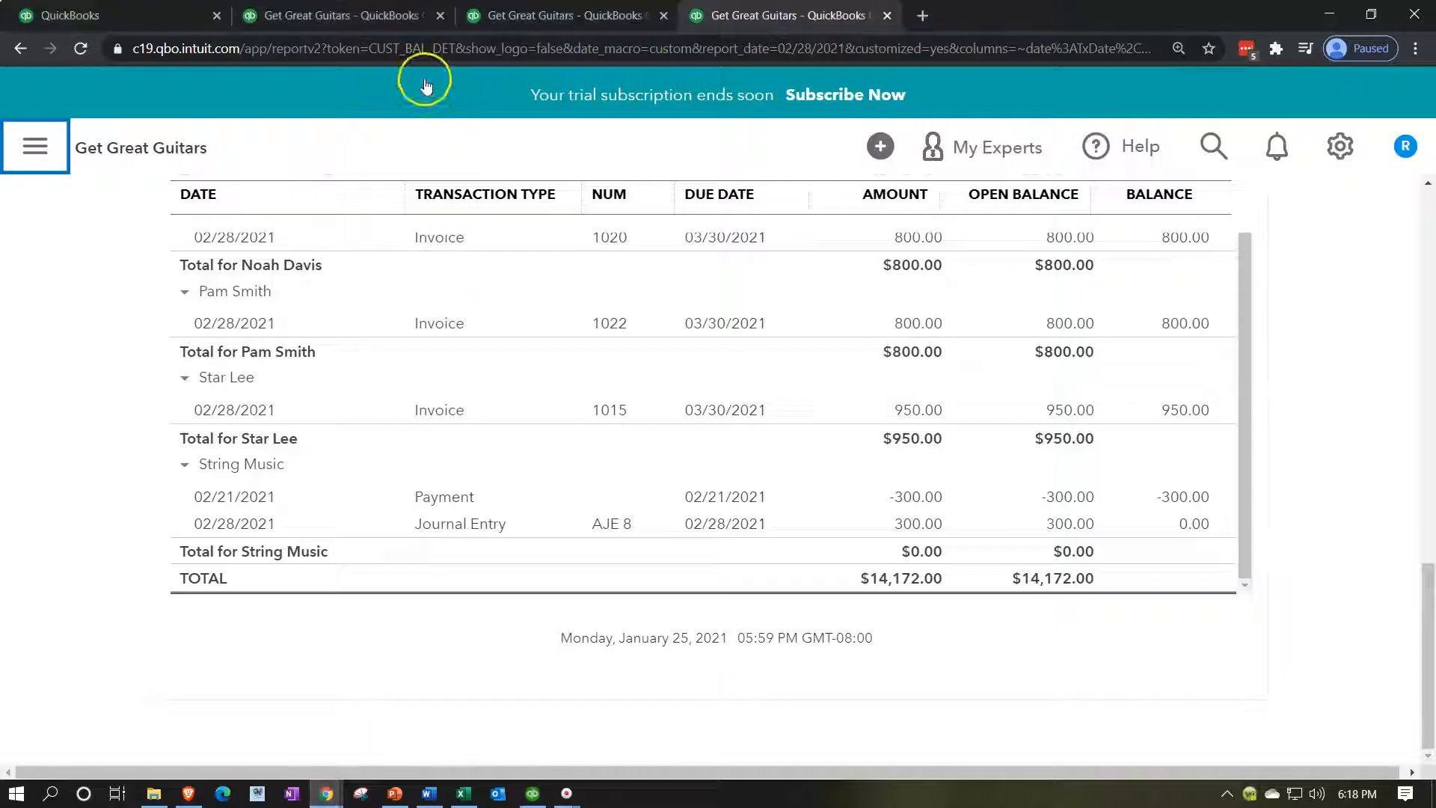
click(536, 15)
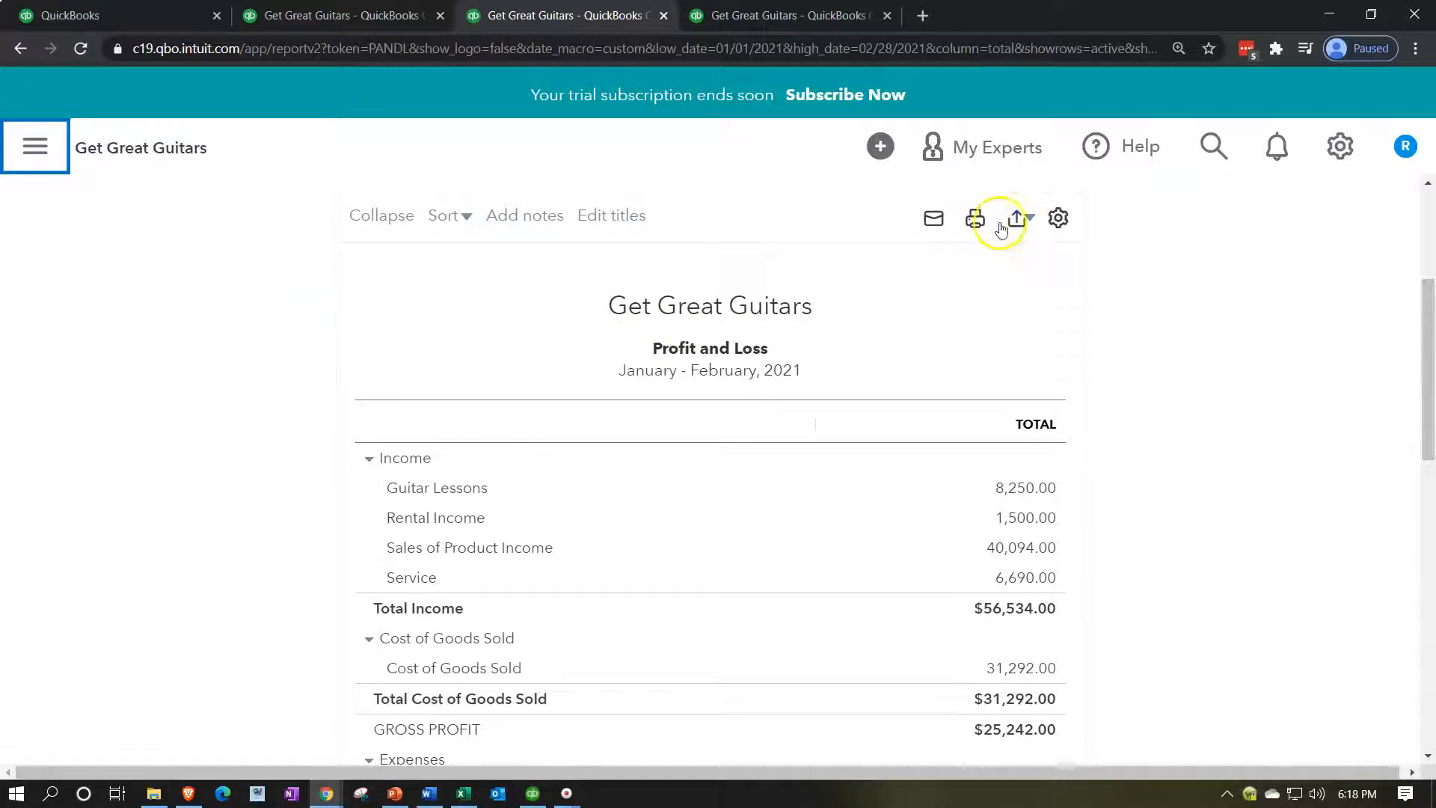
scroll(80, 393, up, 4)
Rerun the Profit and Loss report for 01/01/2021 to 03/01/2021.
click(385, 323)
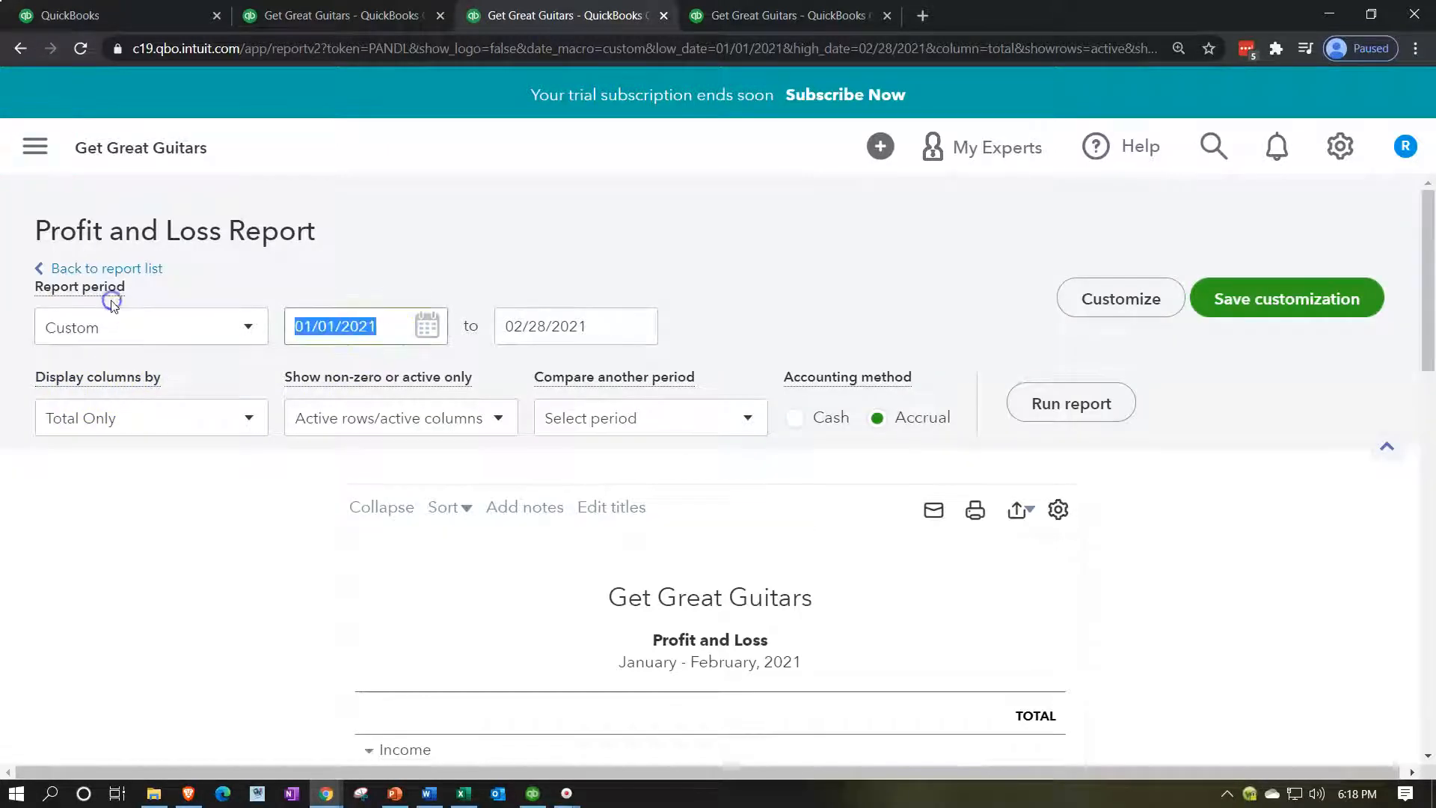
text(01011)
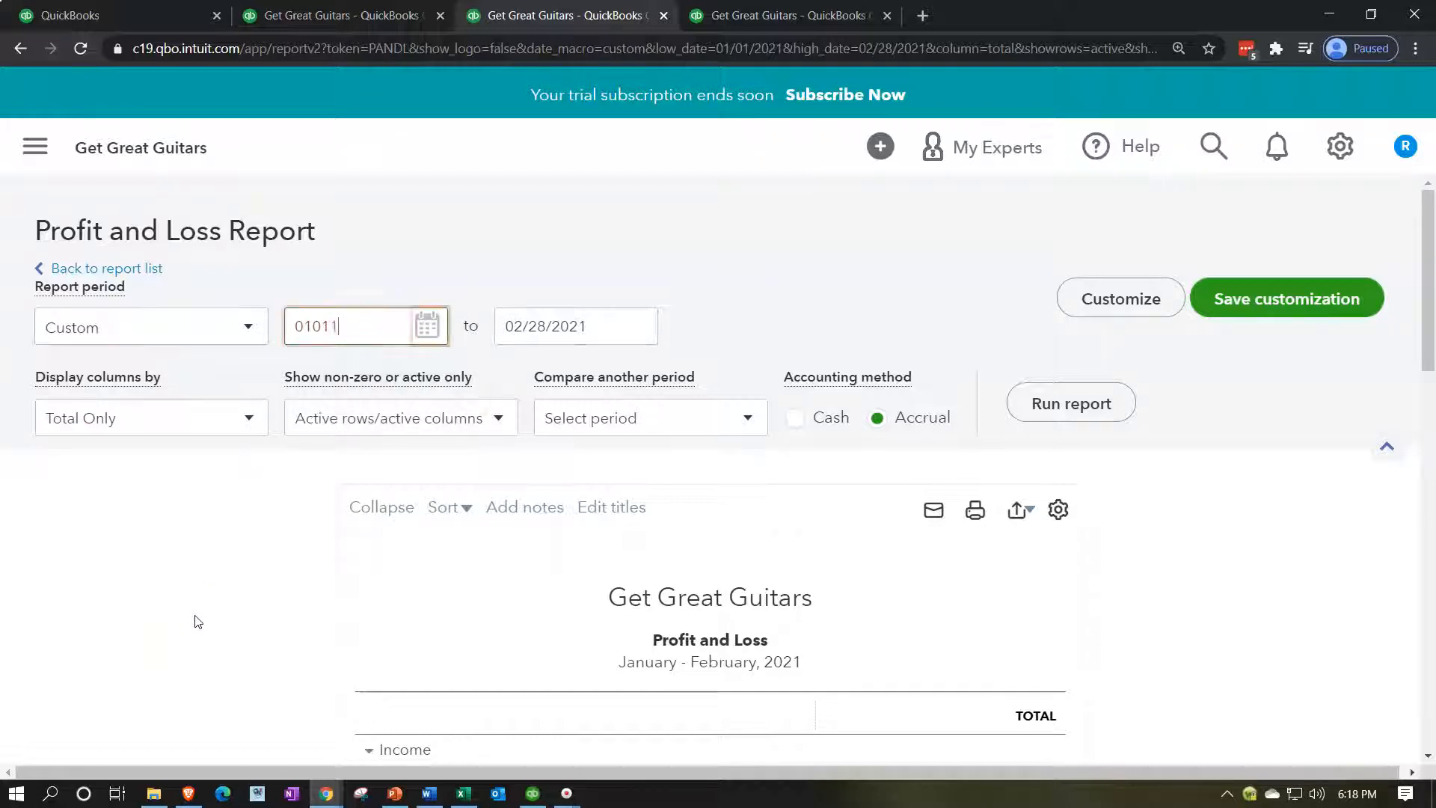
key(BackSpace)
text(2021)
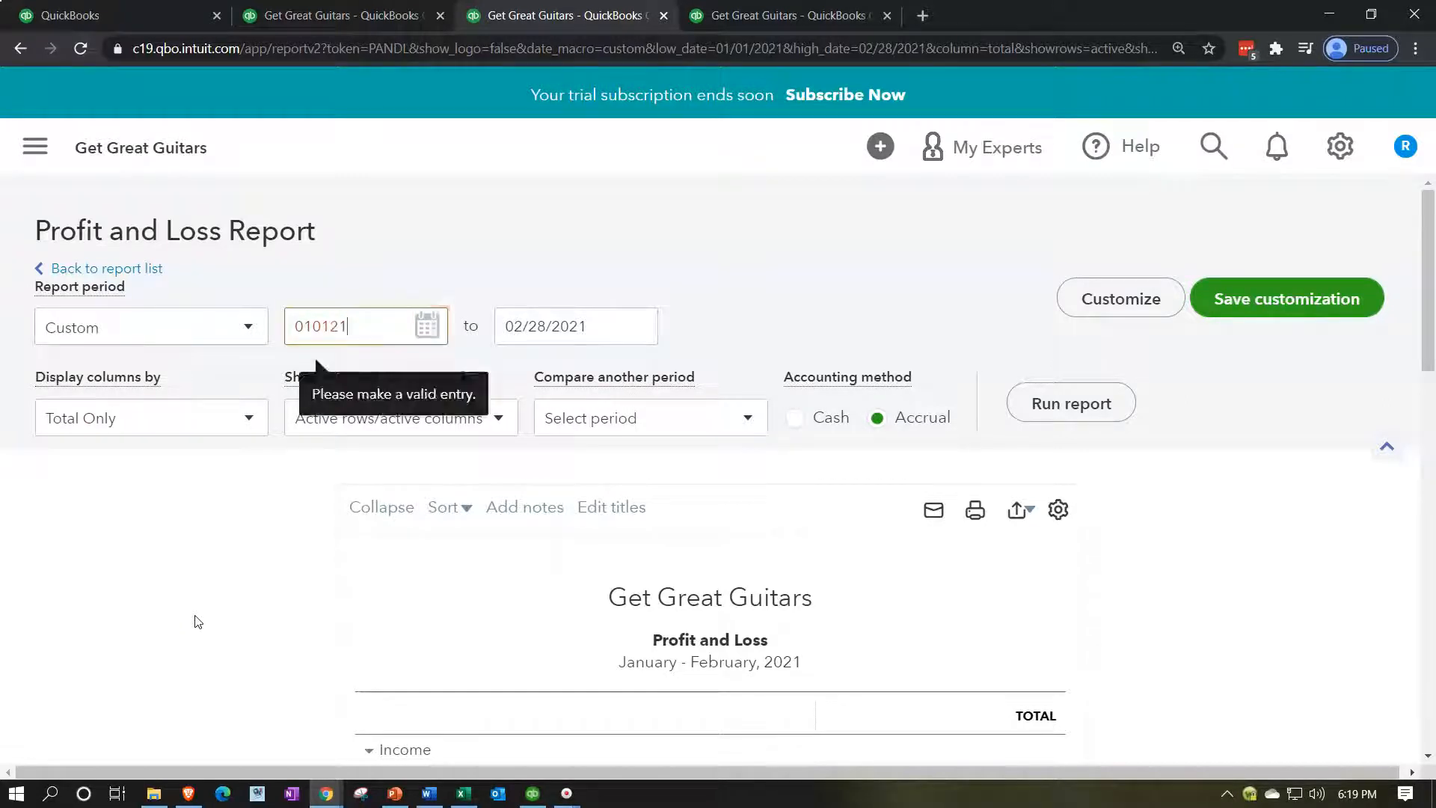
key(Tab)
text(022)
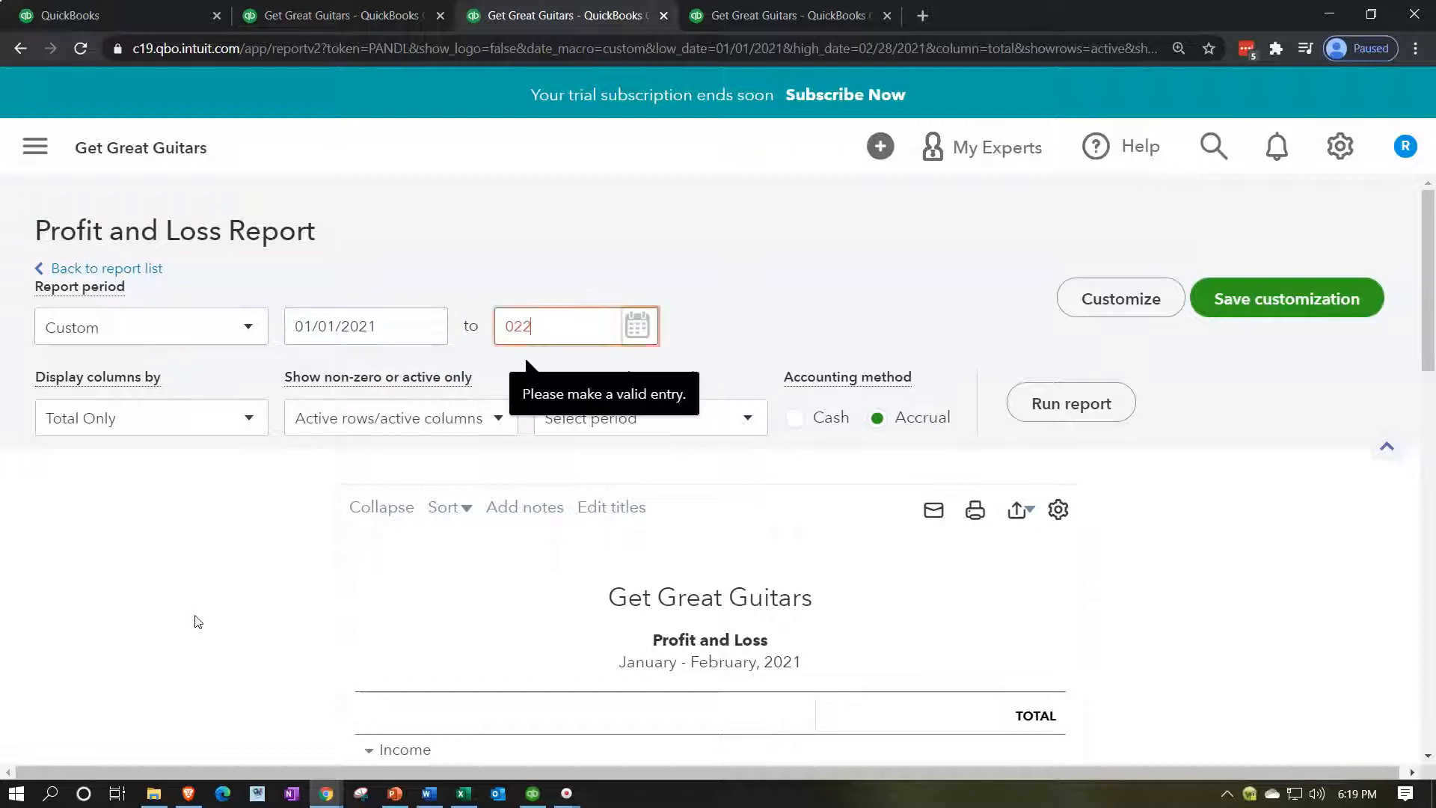
key(BackSpace)
key(BackSpace)
text(3/01/2021)
key(Tab)
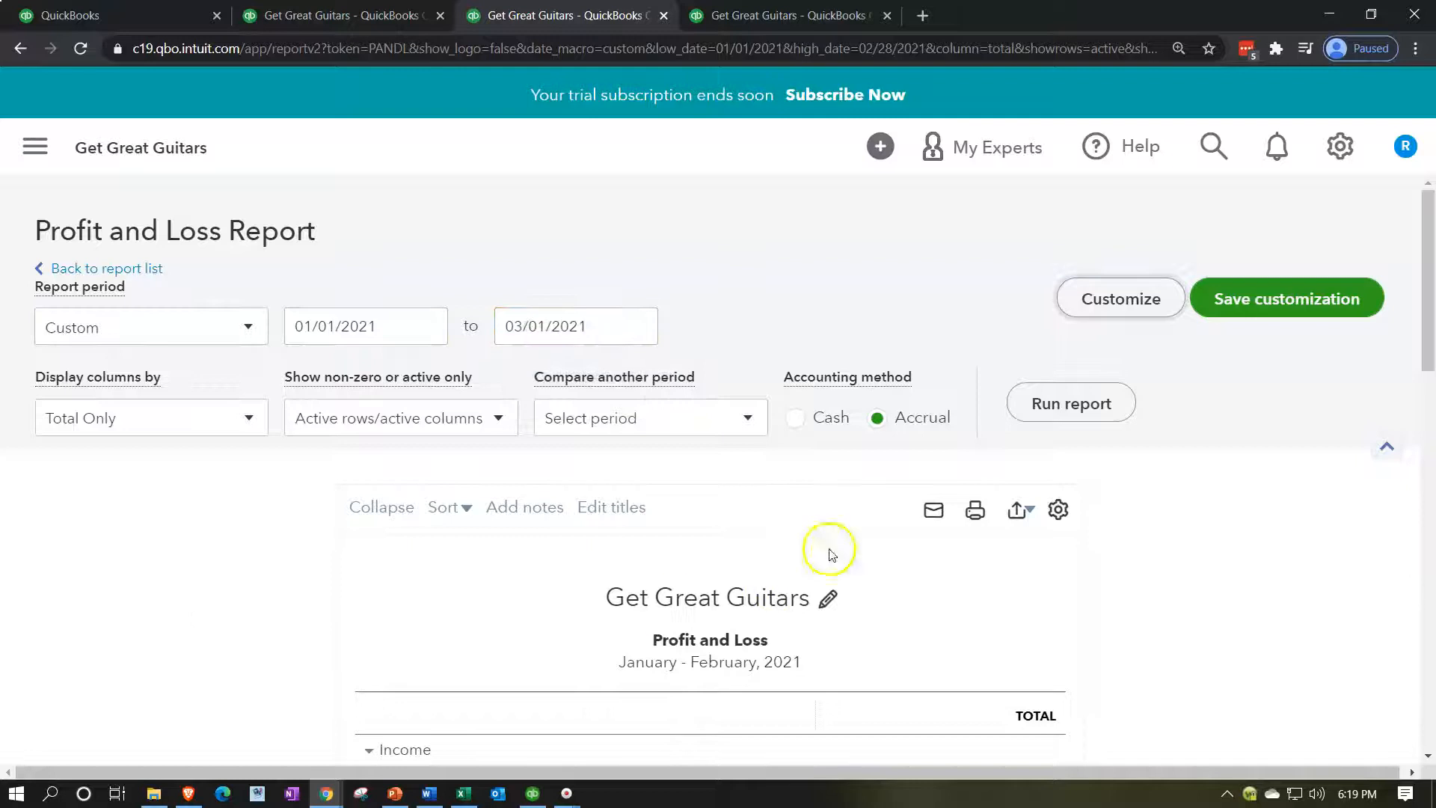
click(1088, 403)
Review the $6,941.10 net income, then return to the Excel worksheet.
scroll(1142, 488, down, 3)
scroll(1142, 487, down, 10)
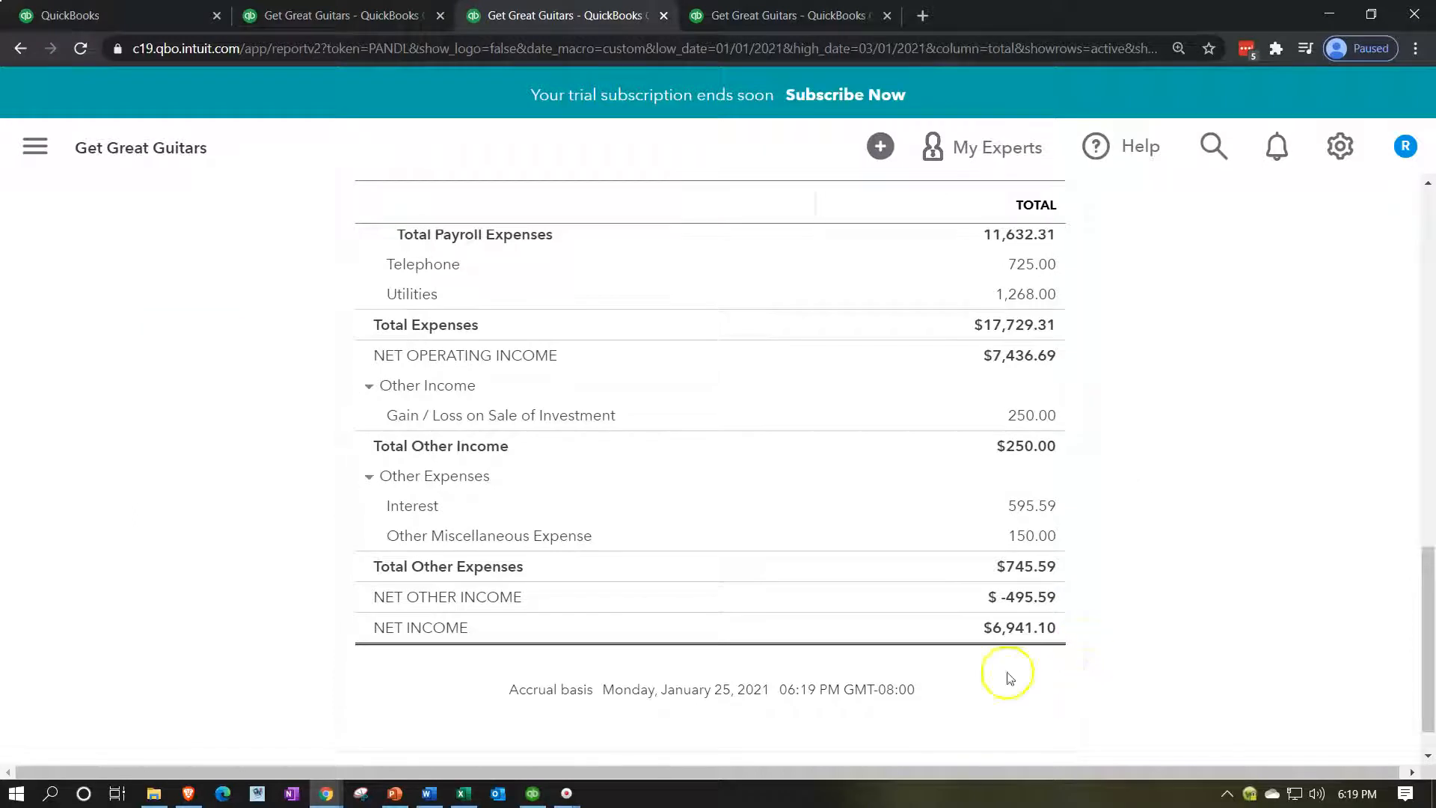
click(461, 794)
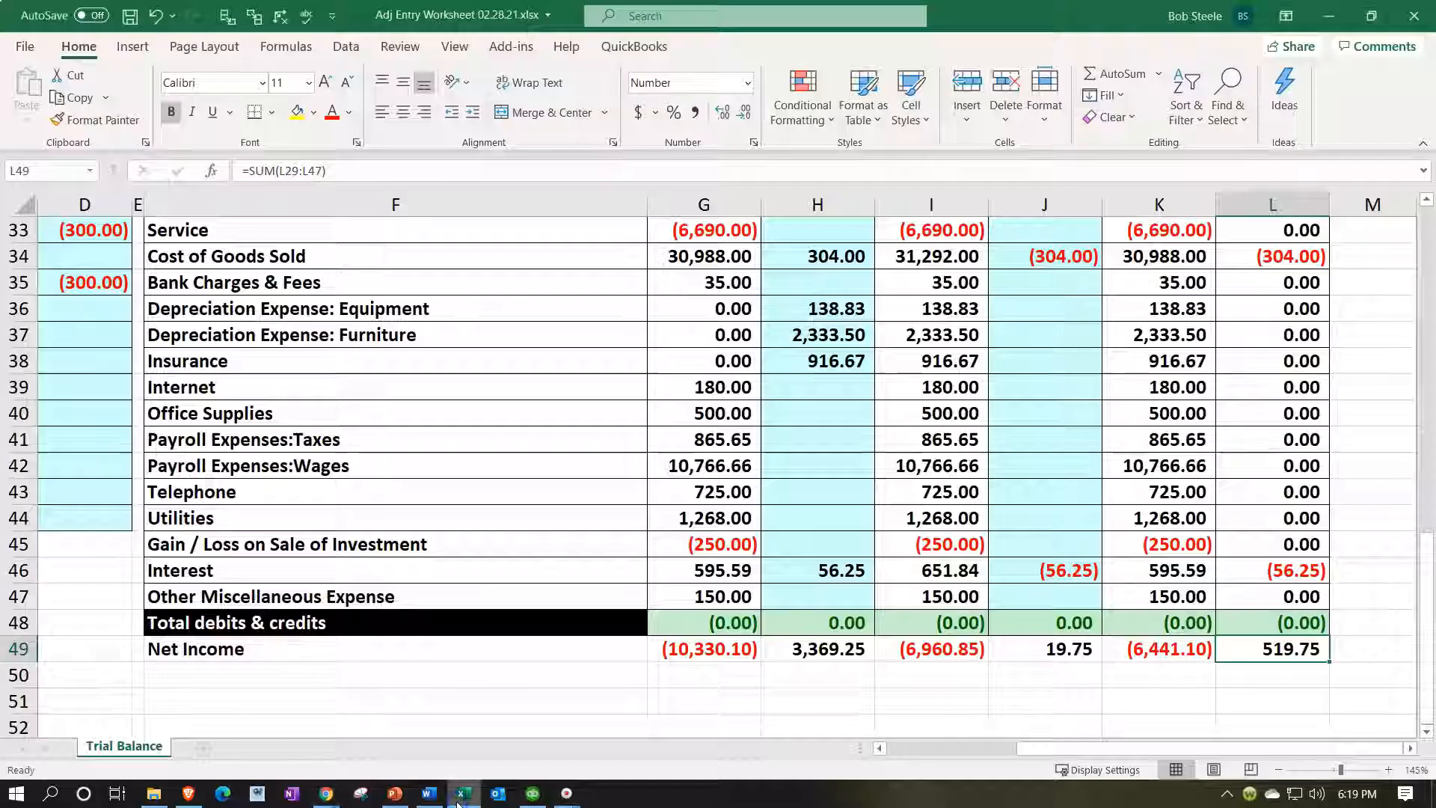
Note Excel's Jan–March net income of (6,441.10) in K49 and switch to QuickBooks' Profit and Loss.
click(1157, 661)
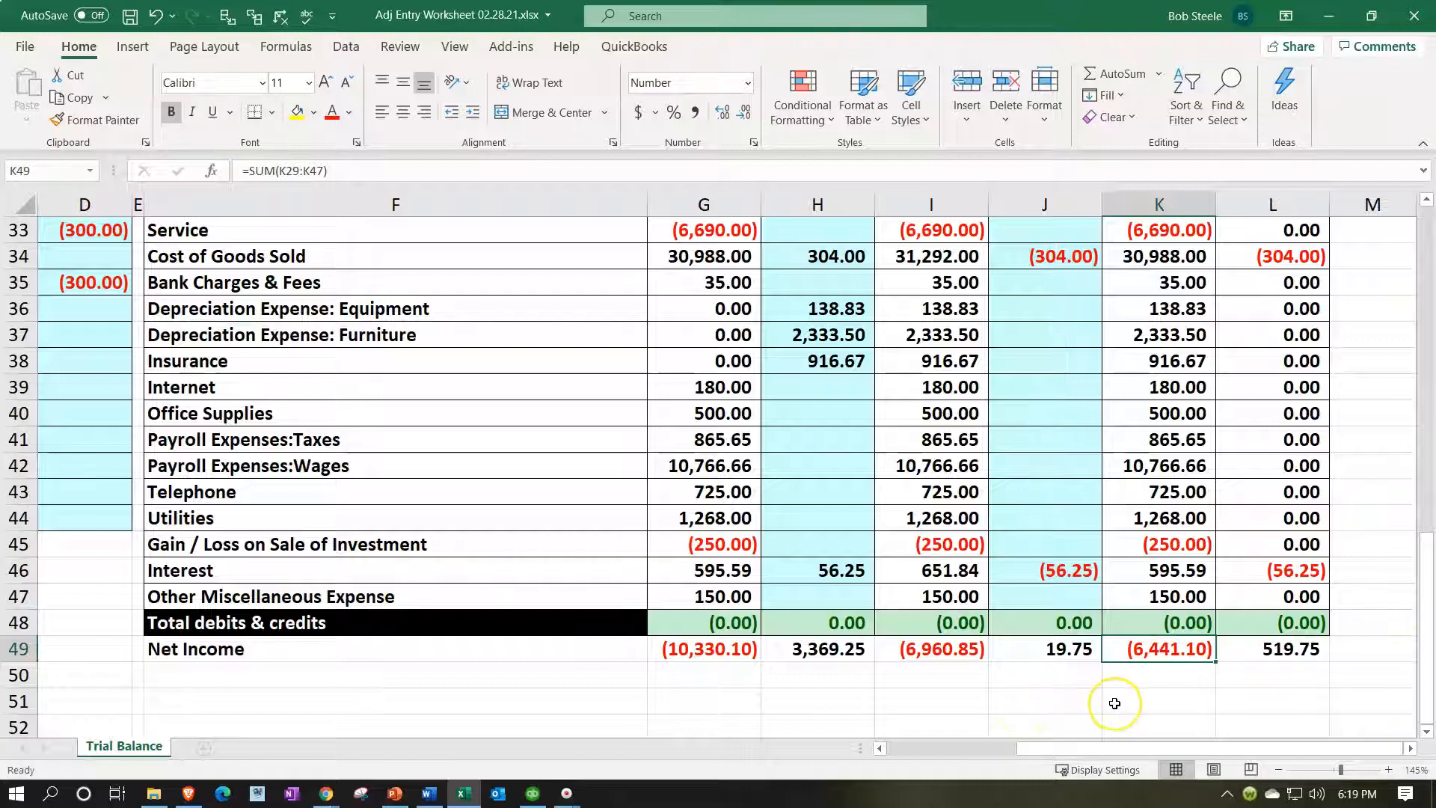
scroll(1114, 703, up, 1)
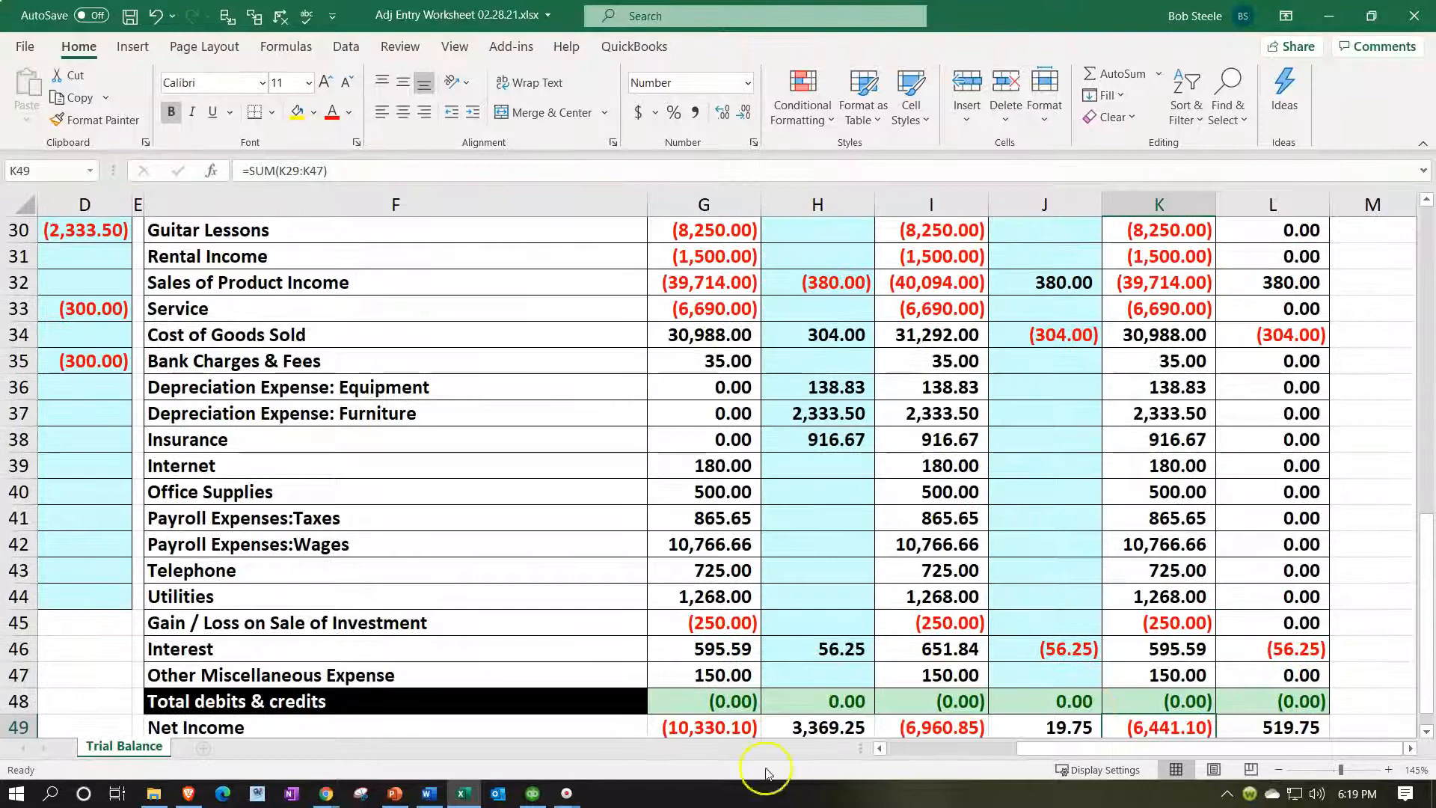
click(464, 794)
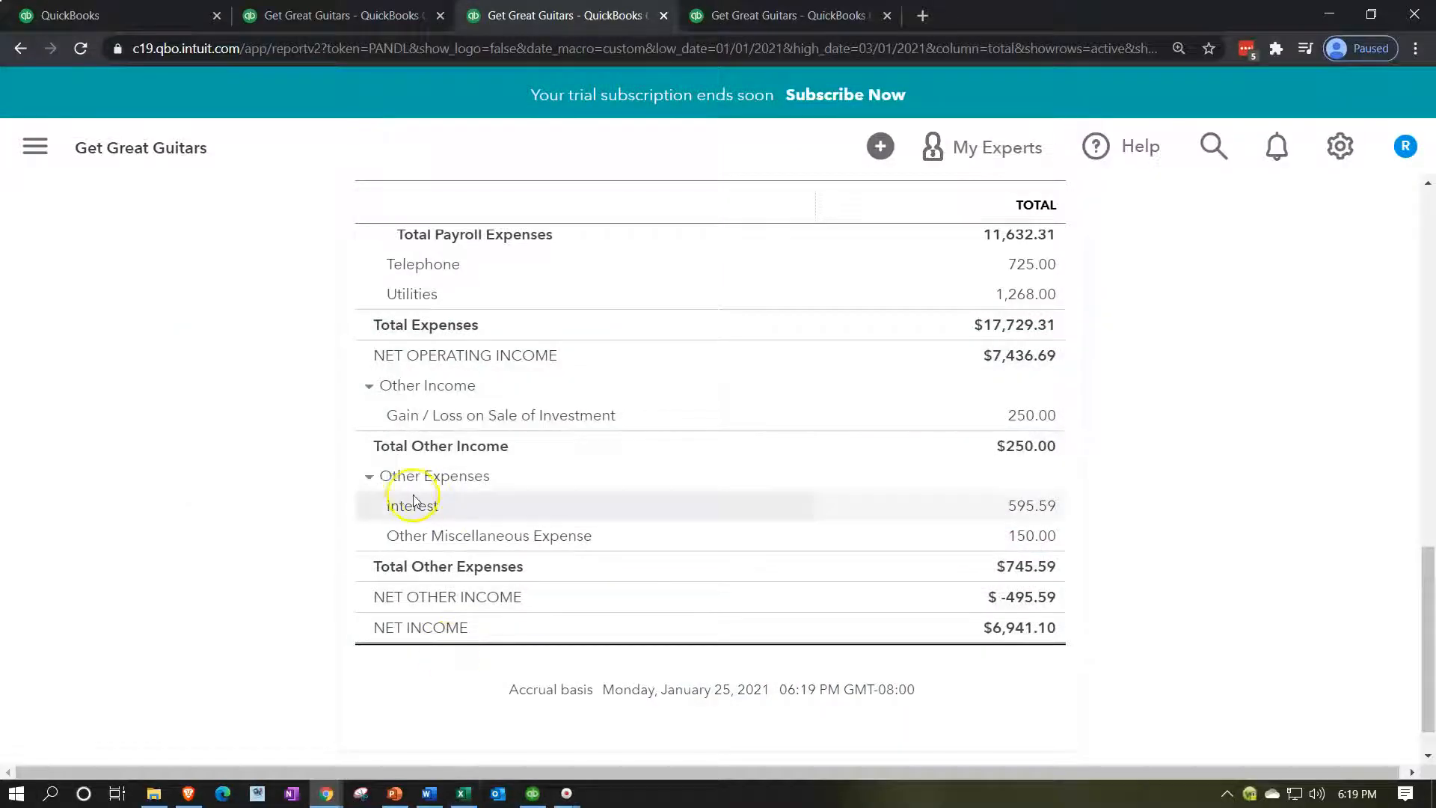
Rerun the Profit and Loss report with the start date changed to 03/01/2021.
scroll(412, 499, up, 10)
scroll(412, 500, up, 3)
scroll(561, 330, down, 15)
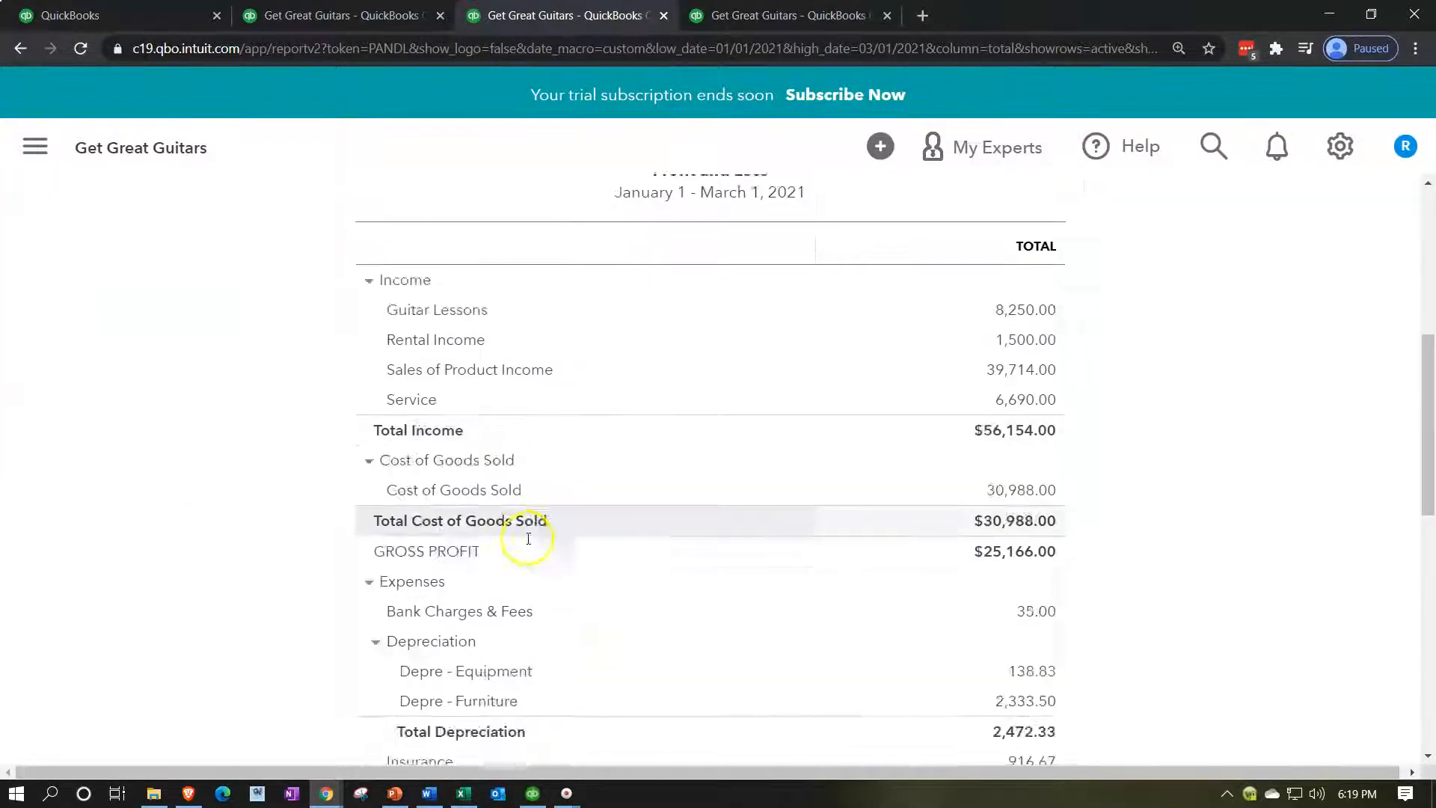
scroll(752, 623, down, 2)
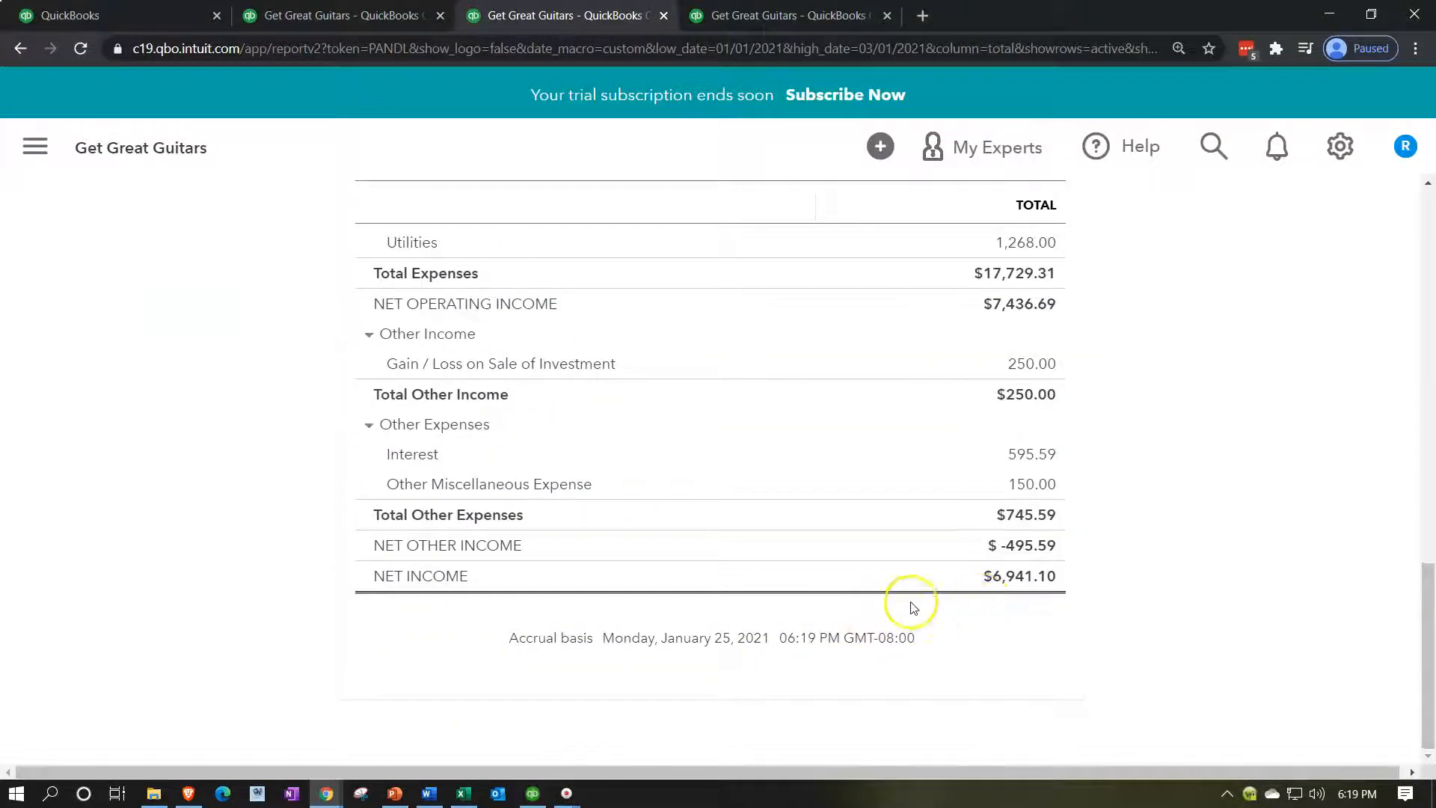
scroll(798, 564, up, 10)
scroll(797, 564, up, 2)
click(404, 326)
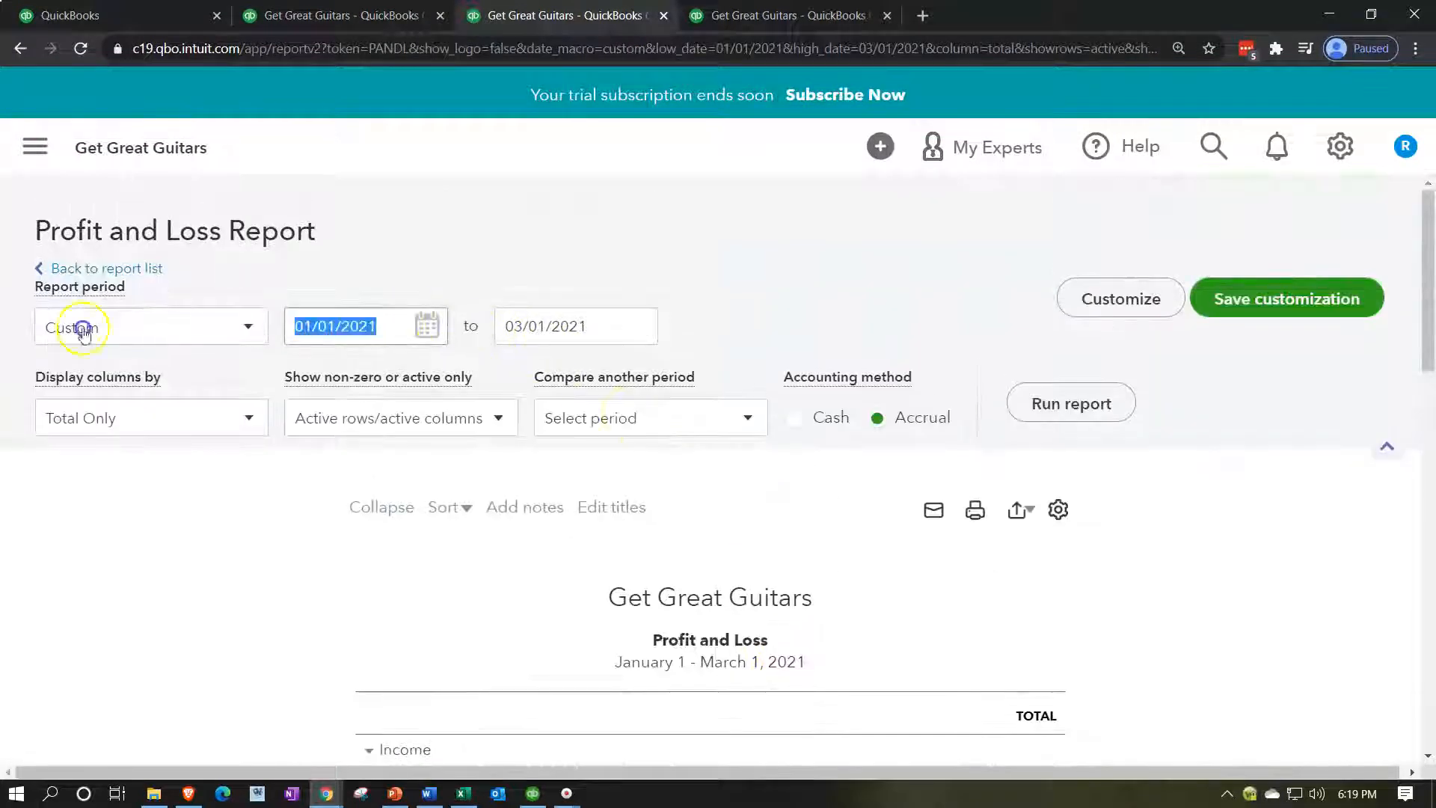
text(03/01/2021)
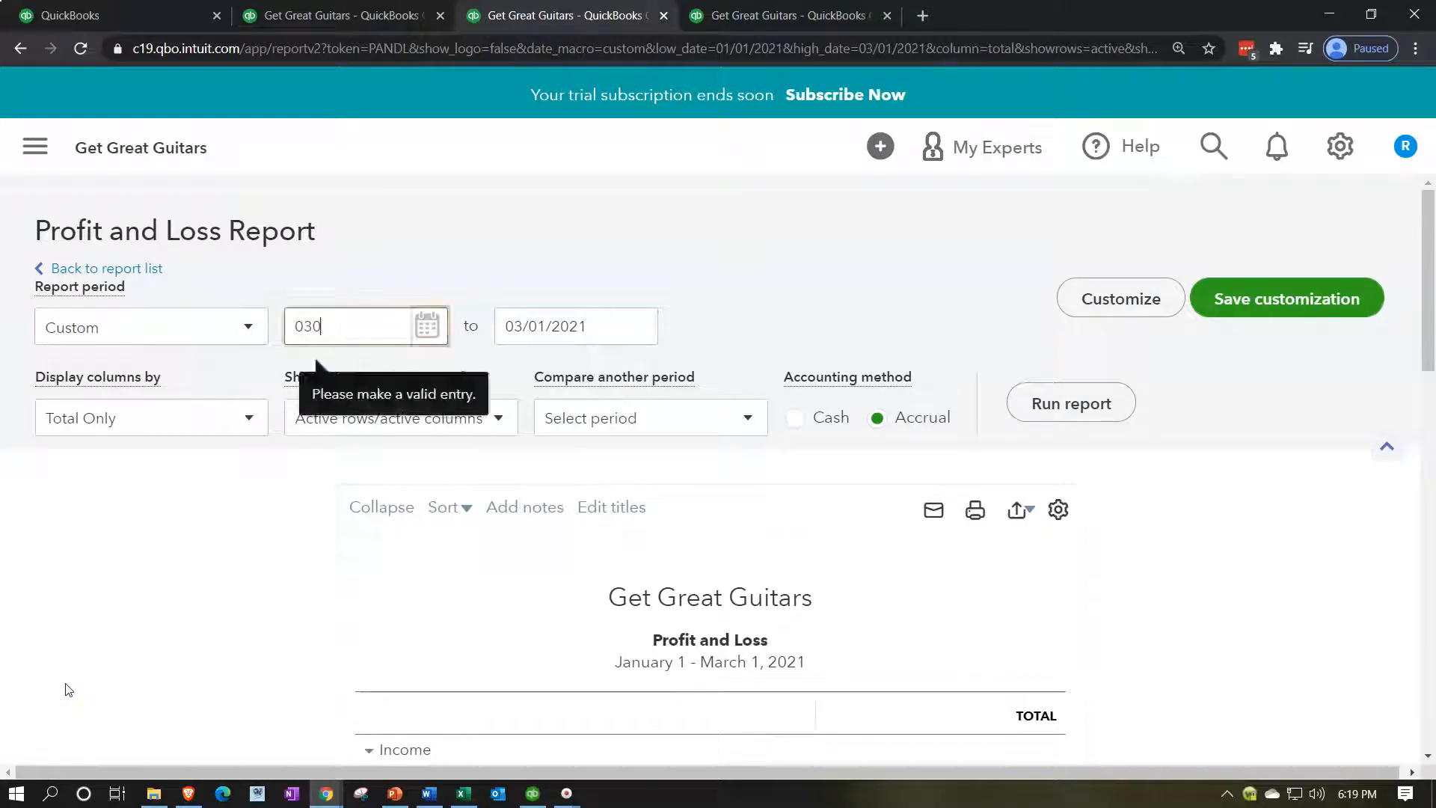
key(Tab)
click(1043, 403)
Review the -19.75 net income, then select Excel's net income total in L49.
scroll(1045, 408, down, 8)
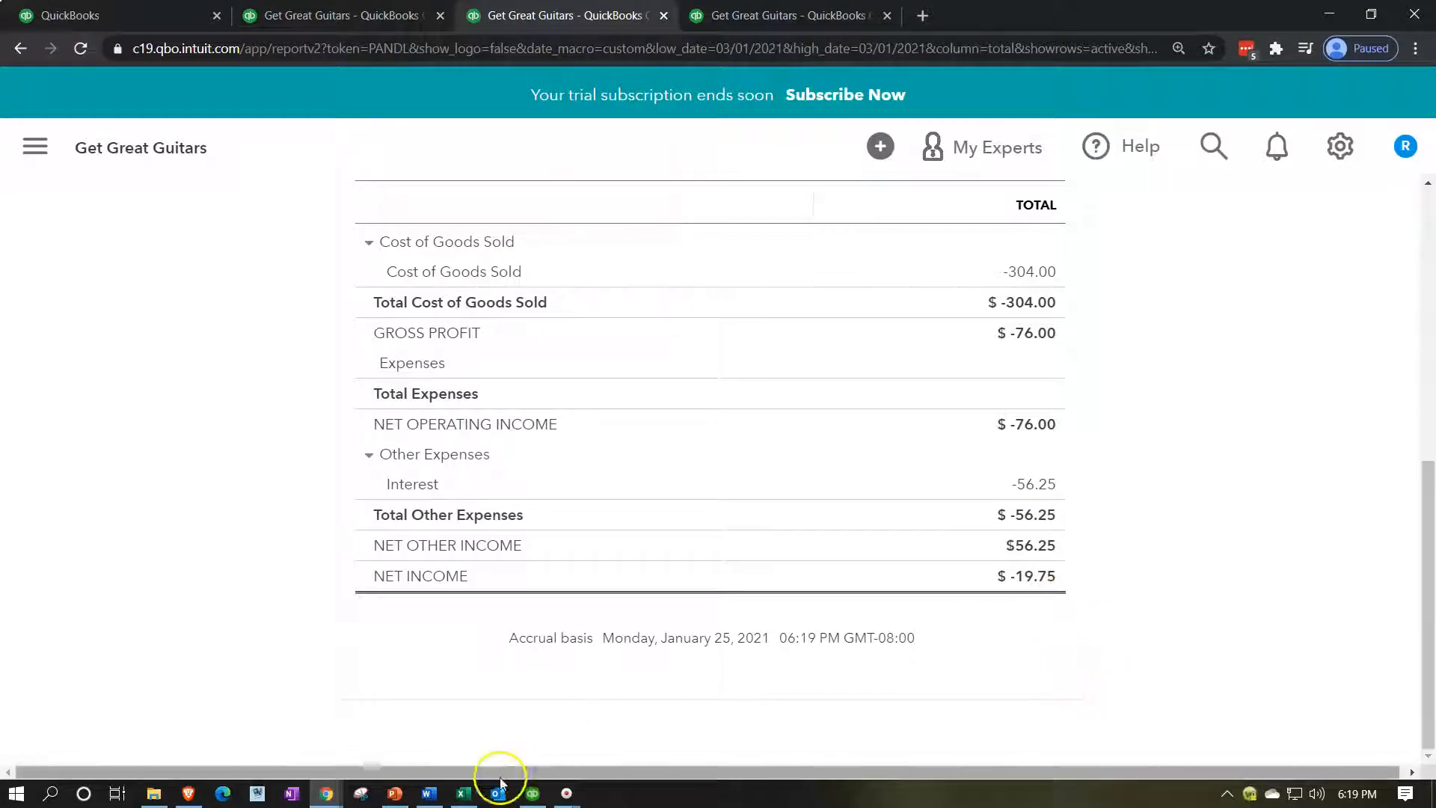
click(463, 793)
click(1320, 723)
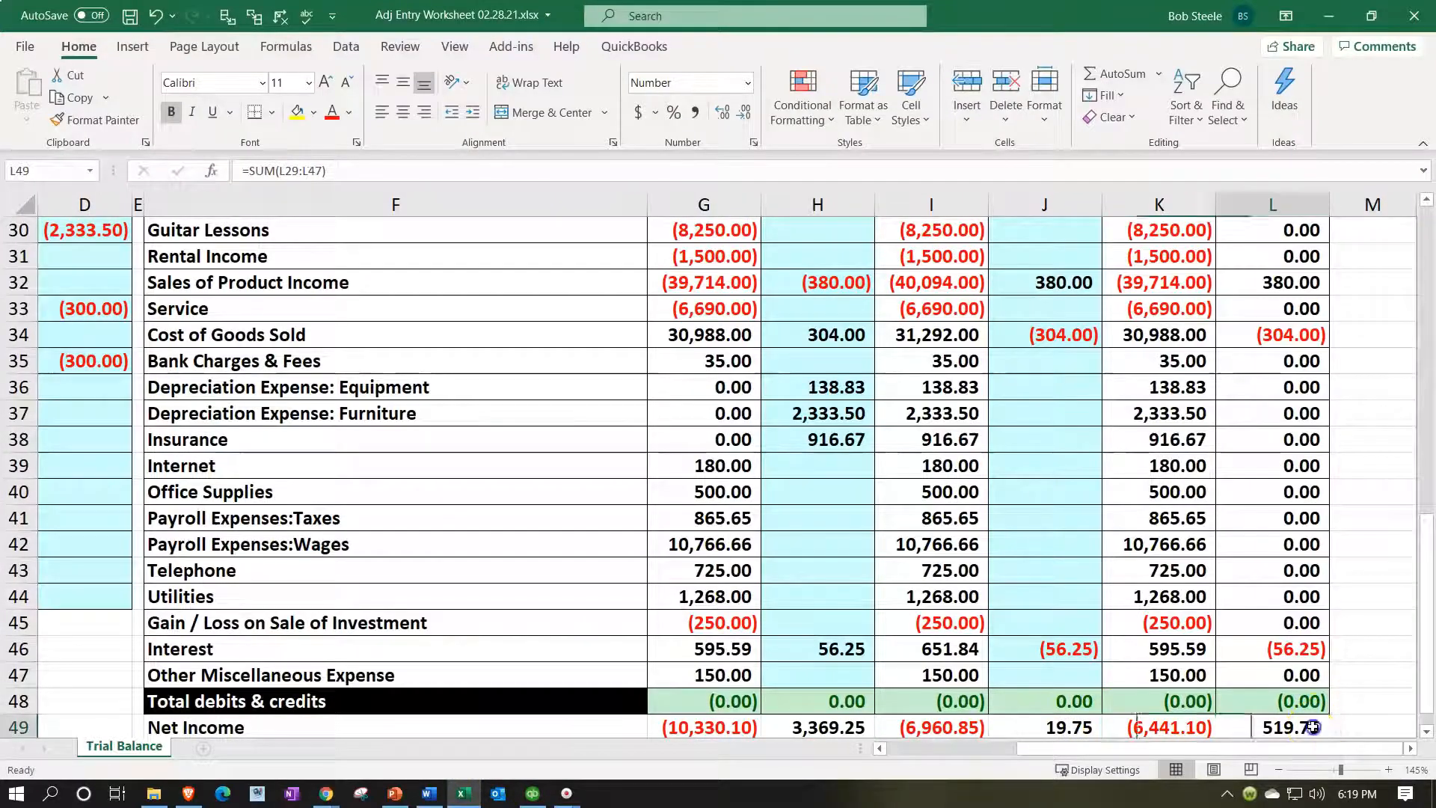
Change L49 to =SUM(L30:L47) and inspect K49's total formula range.
scroll(1278, 683, down, 1)
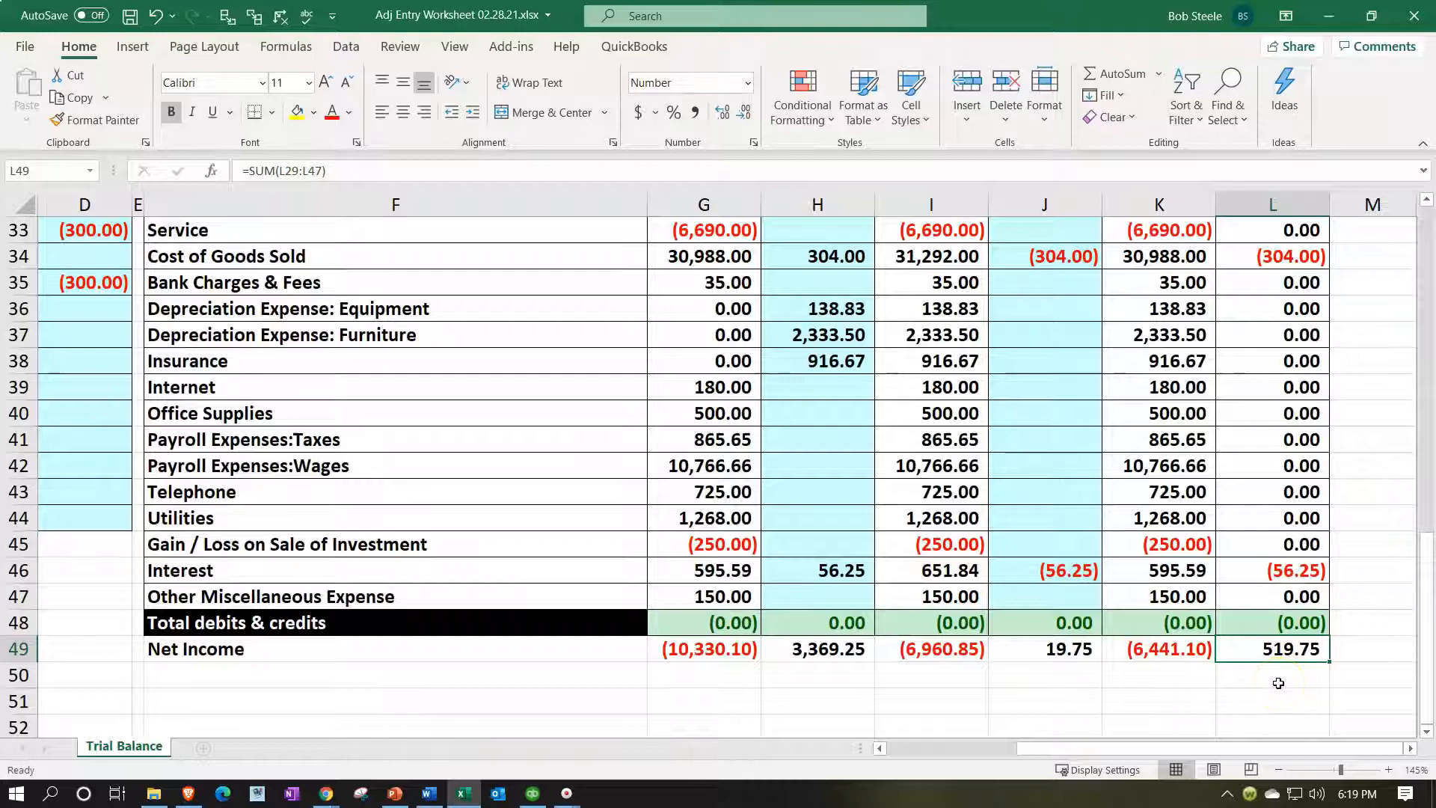
scroll(1278, 682, up, 1)
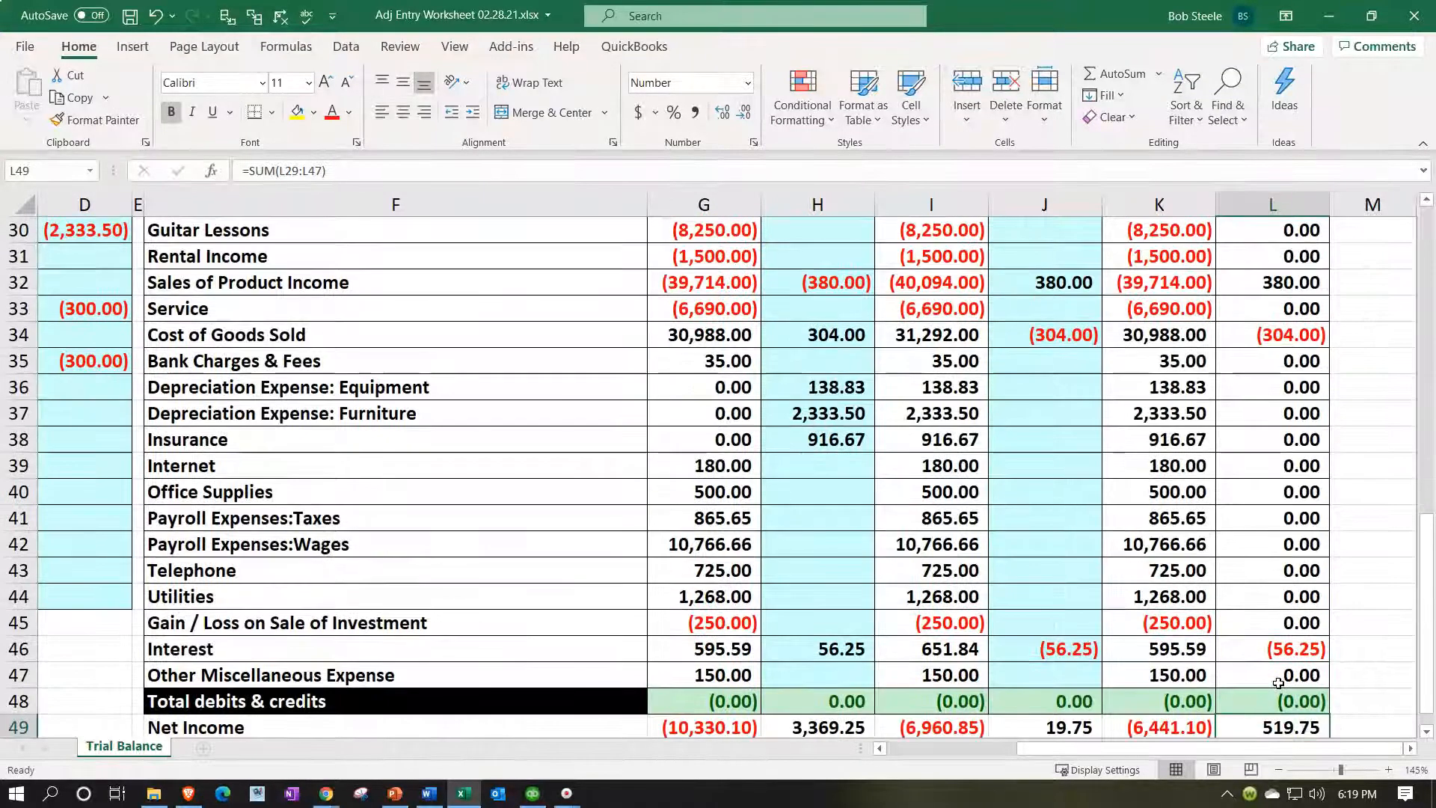
scroll(1278, 682, down, 1)
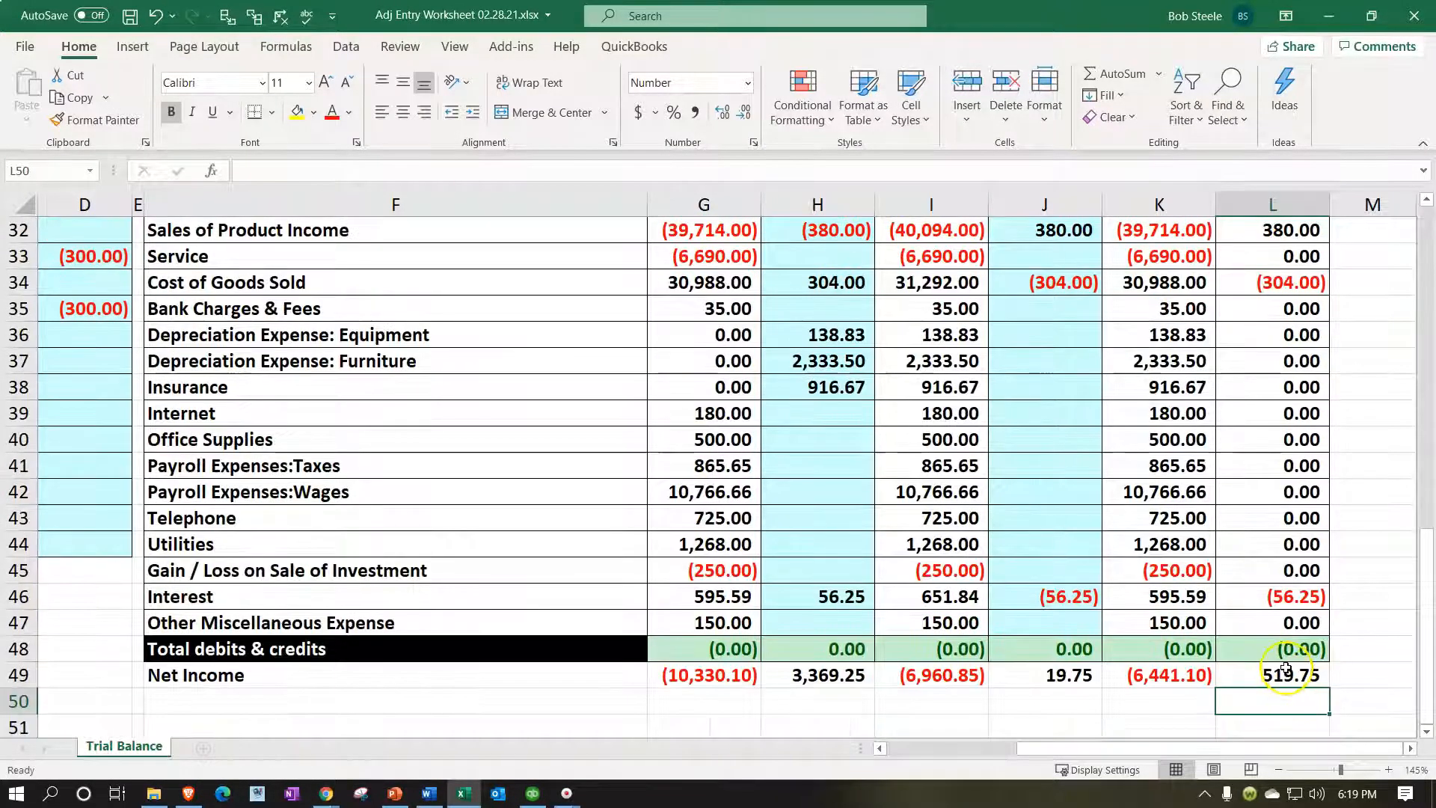
double_click(1286, 673)
scroll(1286, 667, up, 4)
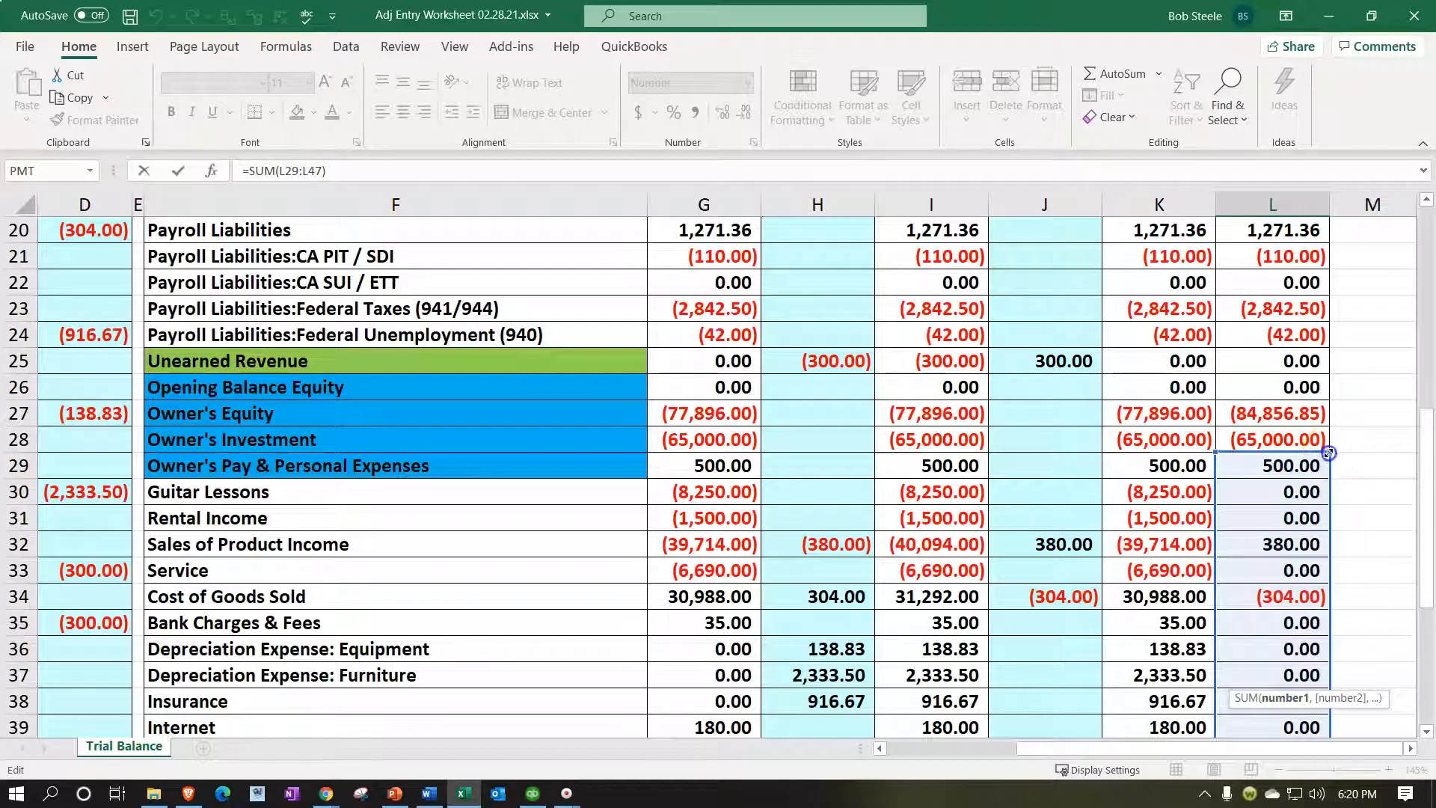
key(Return)
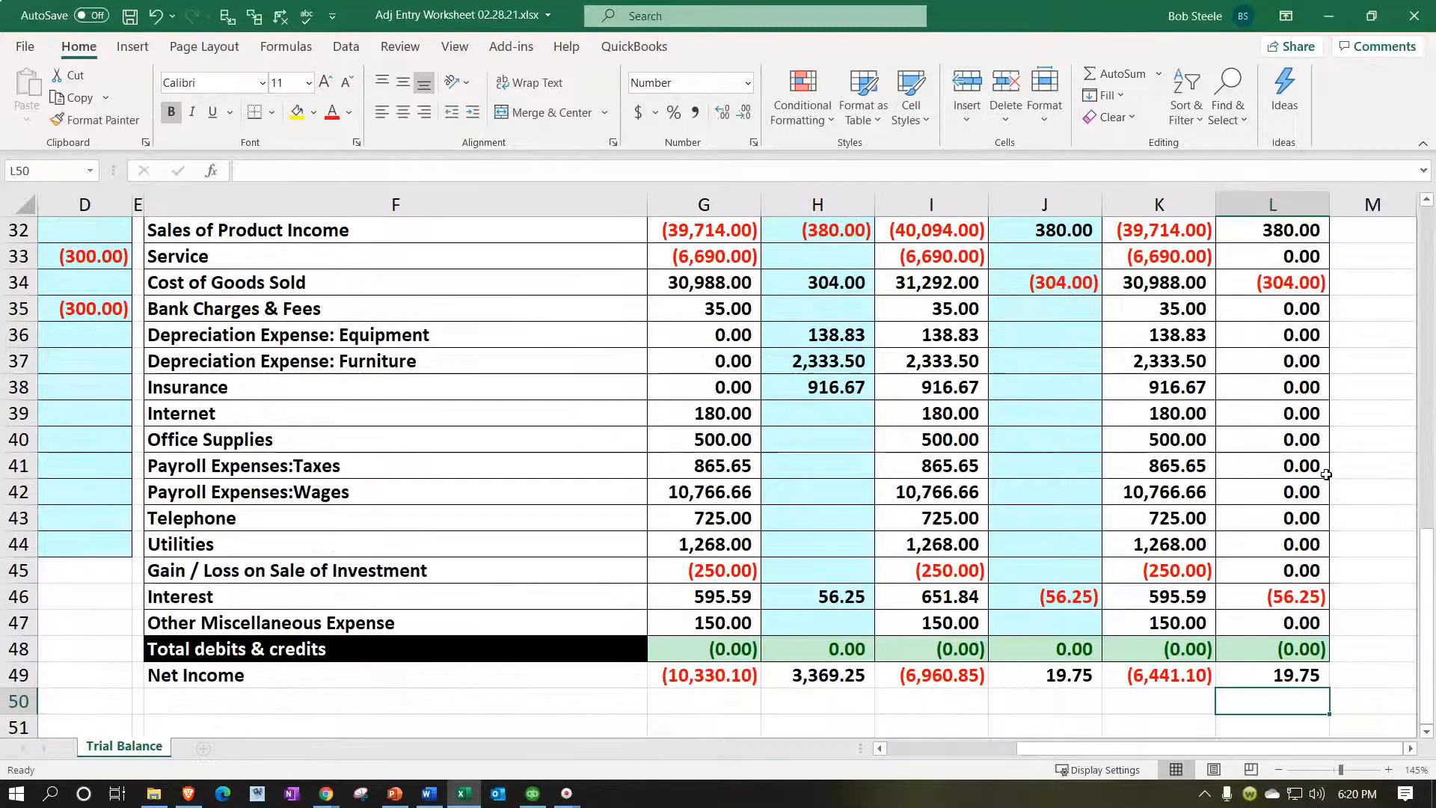
double_click(1177, 648)
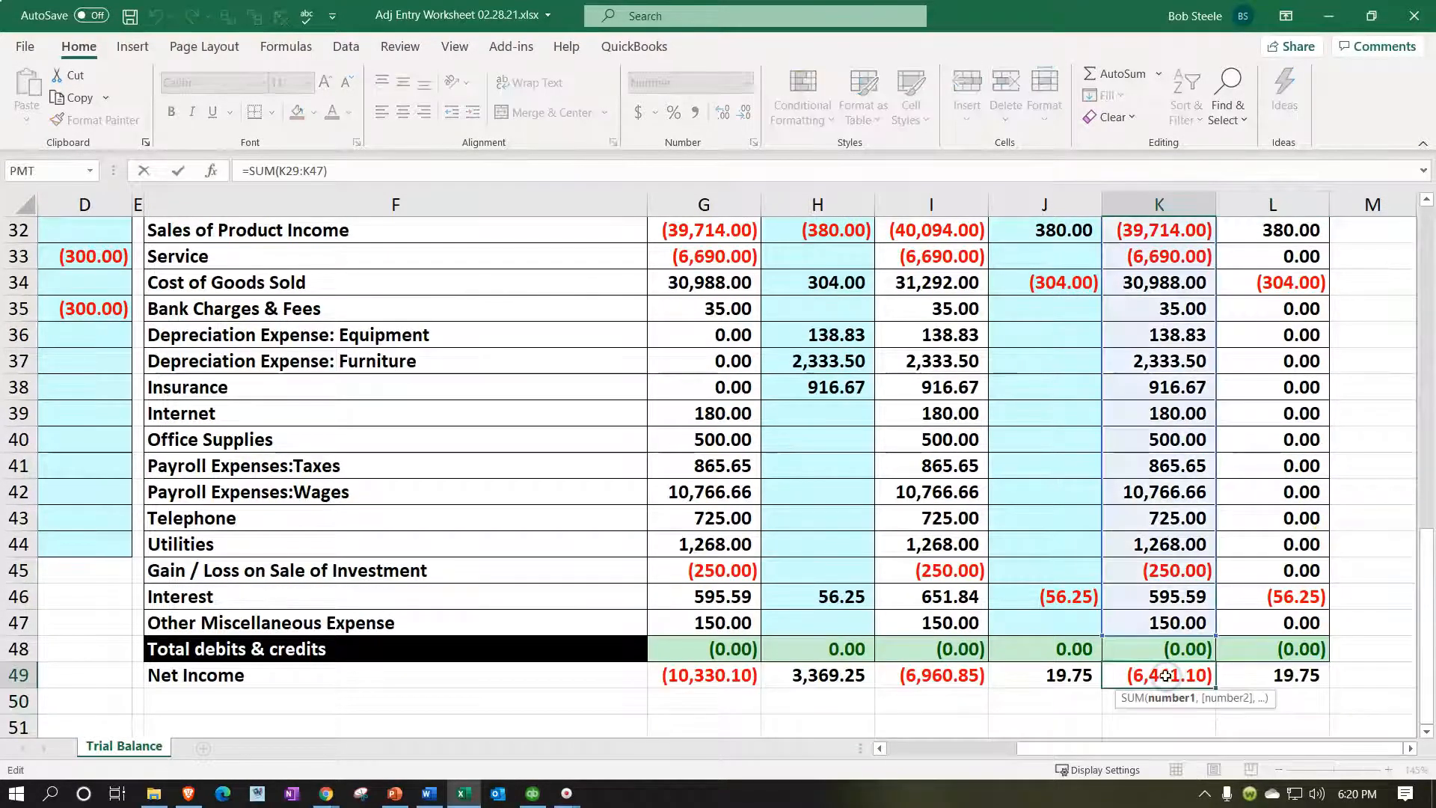
scroll(1148, 567, up, 5)
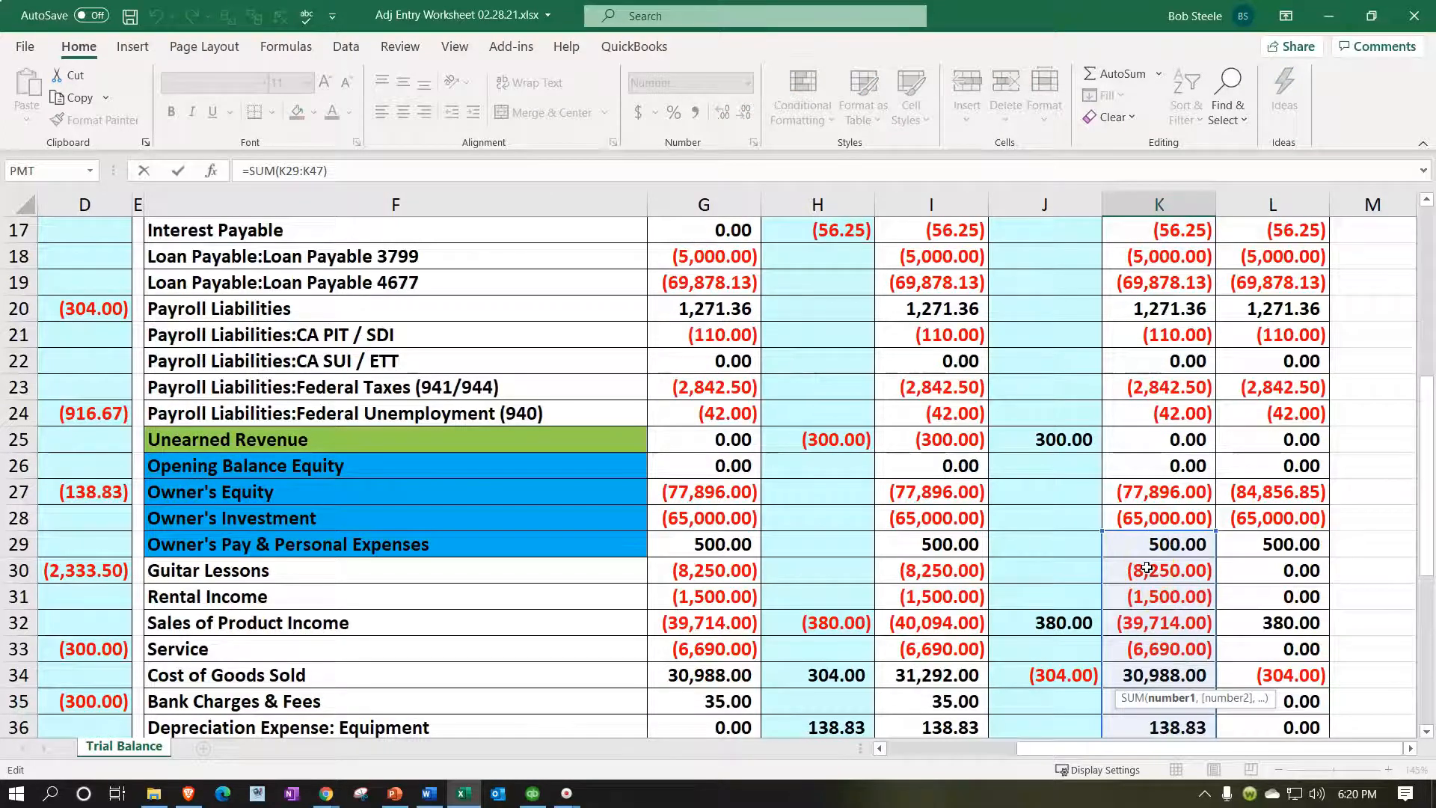
key(Return)
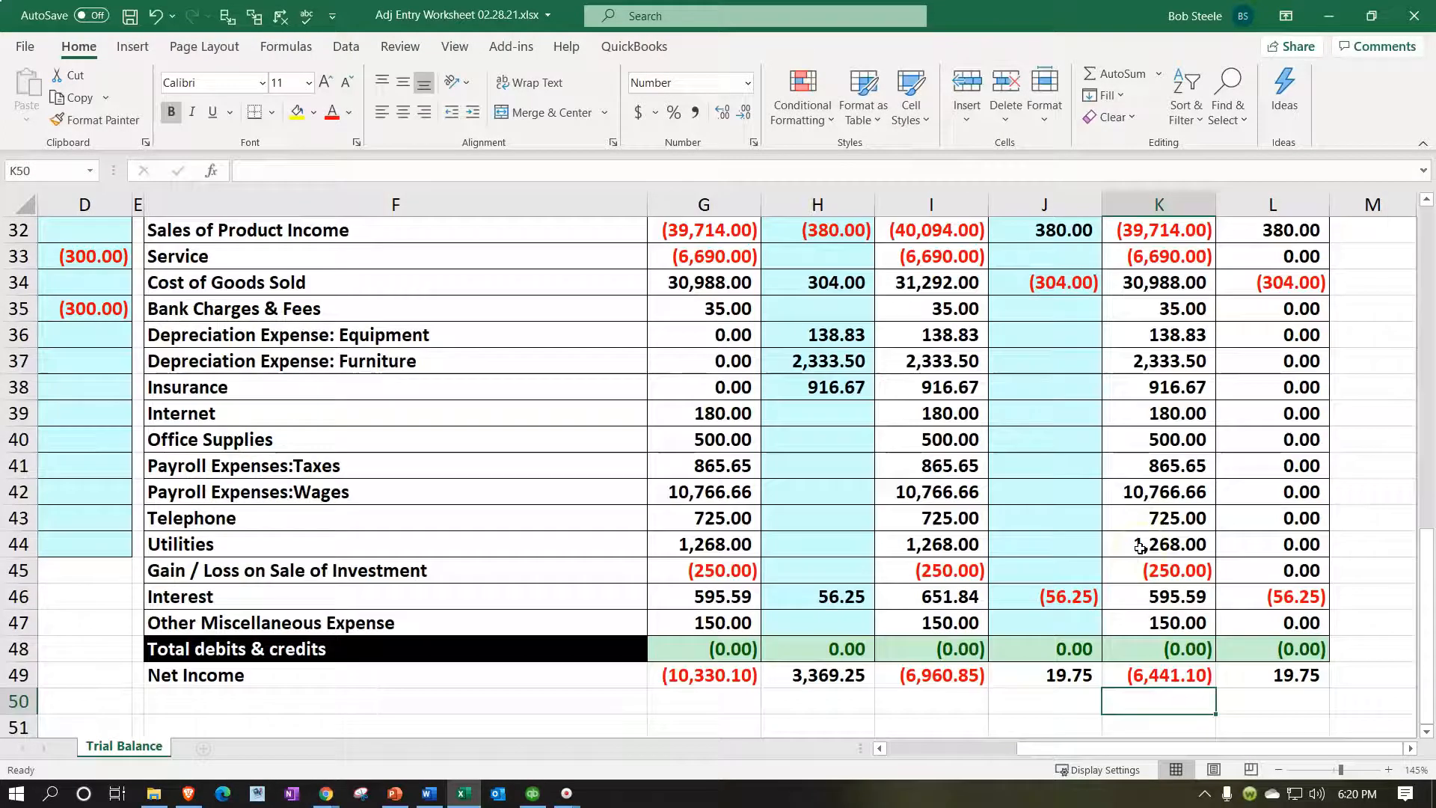
Fill L49's formula left across G49:K49 and verify G49 sums G30:G47.
click(1278, 676)
drag(1327, 687, 699, 673)
click(587, 704)
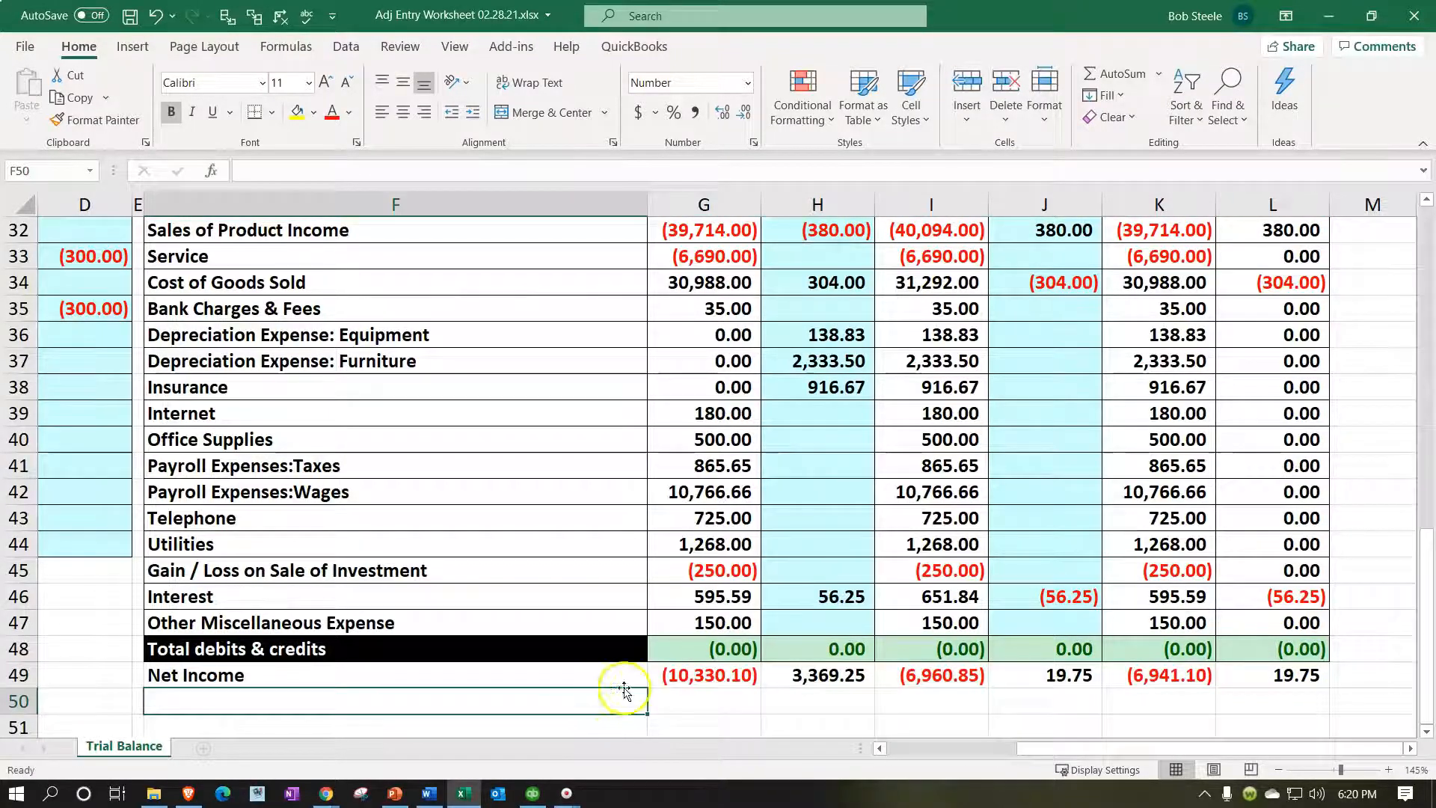
double_click(699, 676)
scroll(647, 570, up, 3)
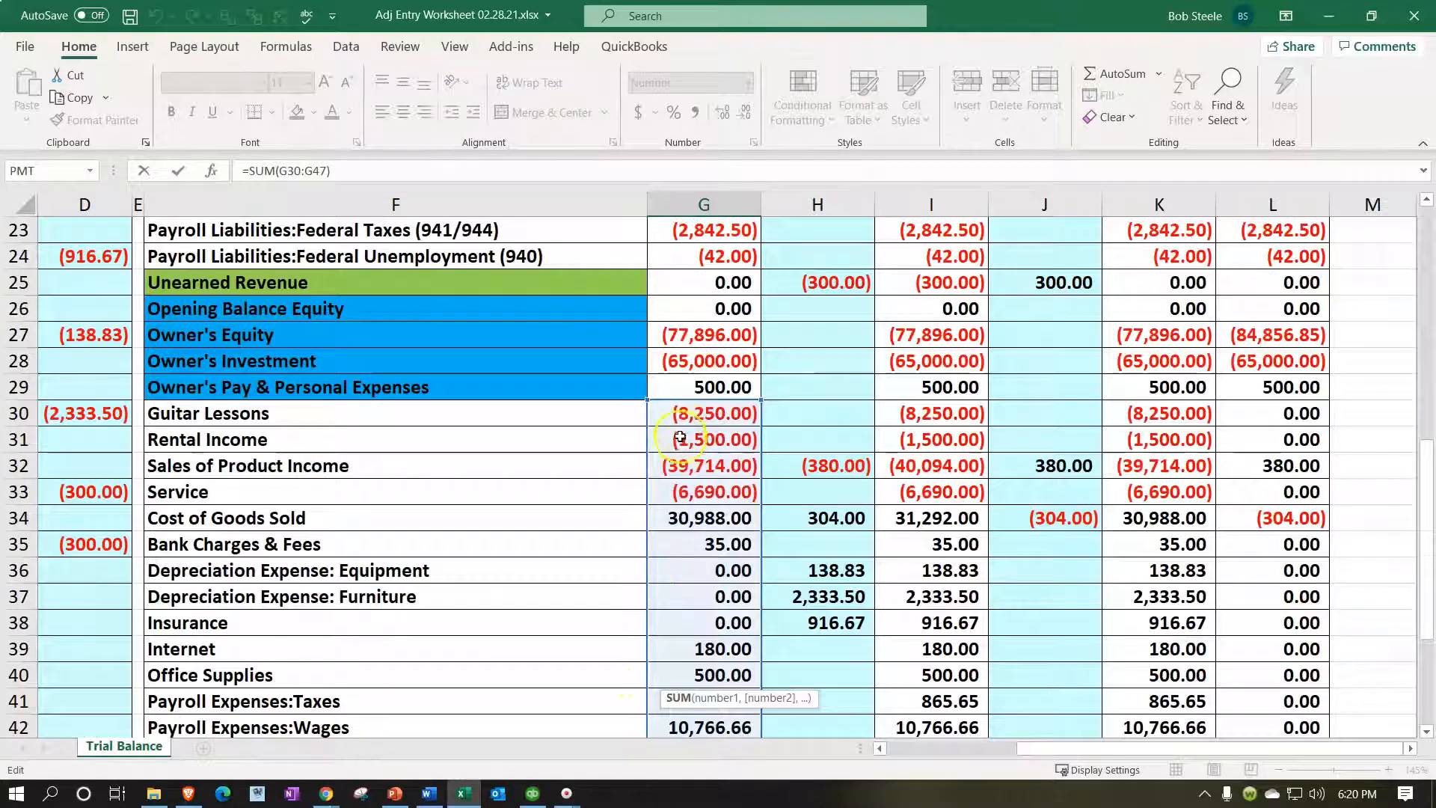
key(Return)
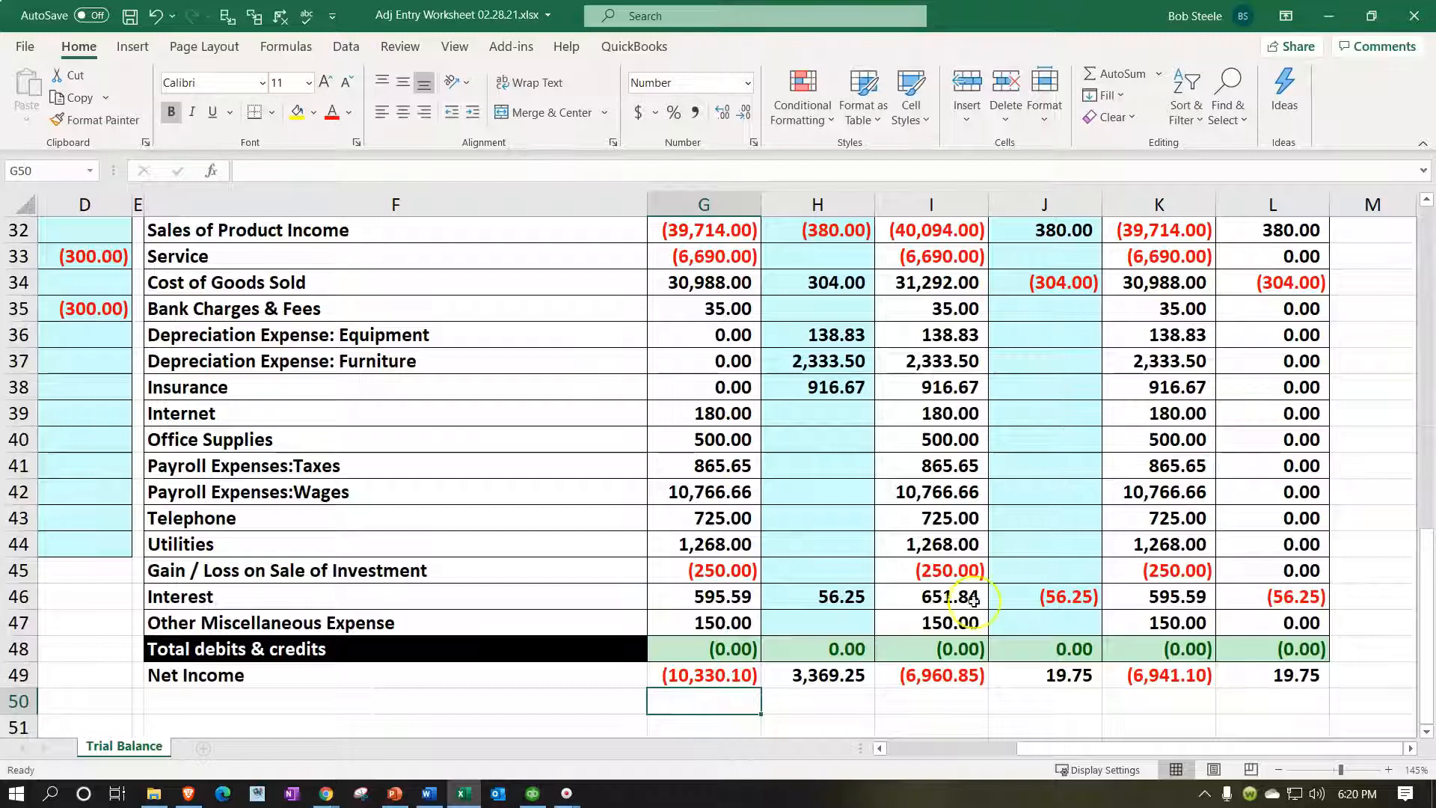
click(1263, 674)
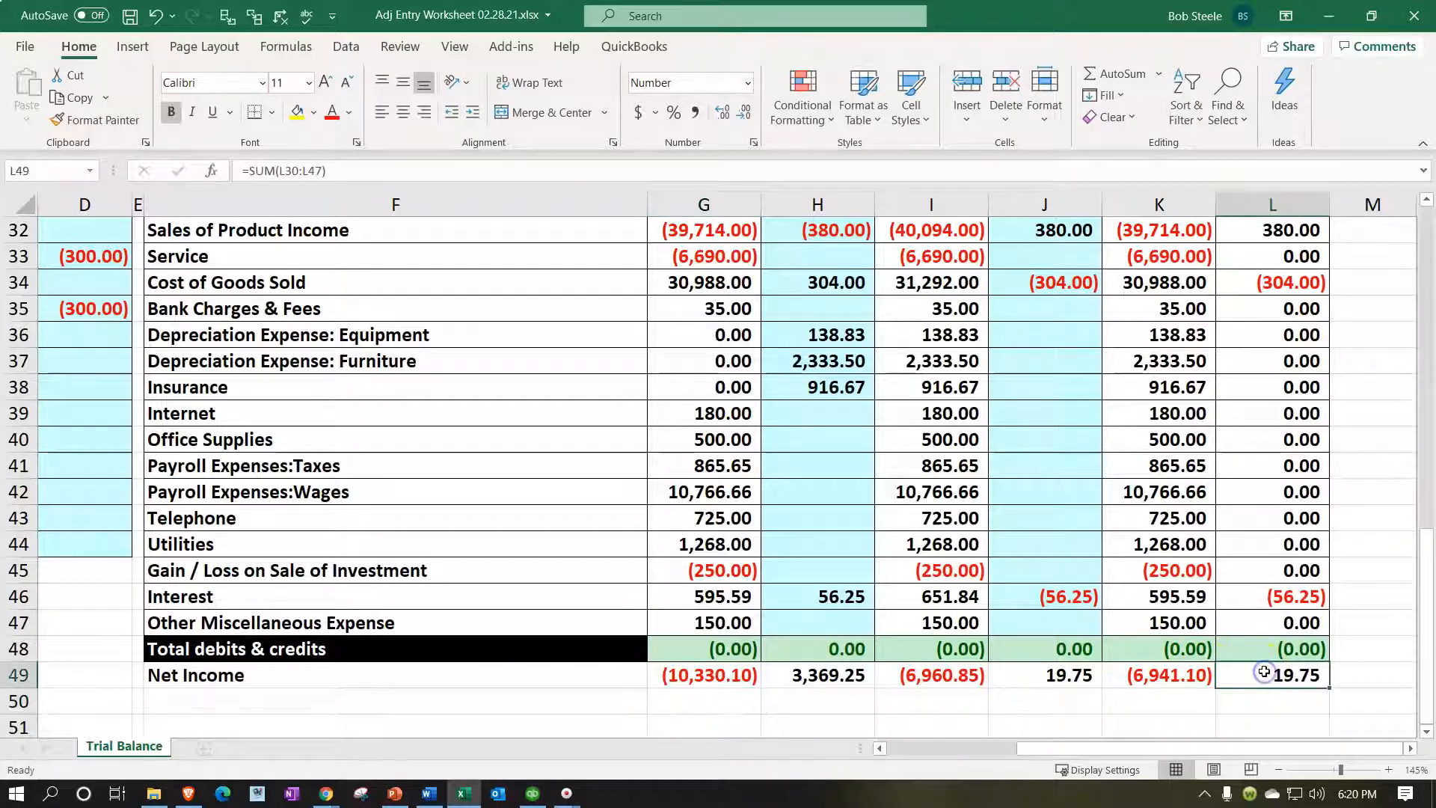
click(532, 793)
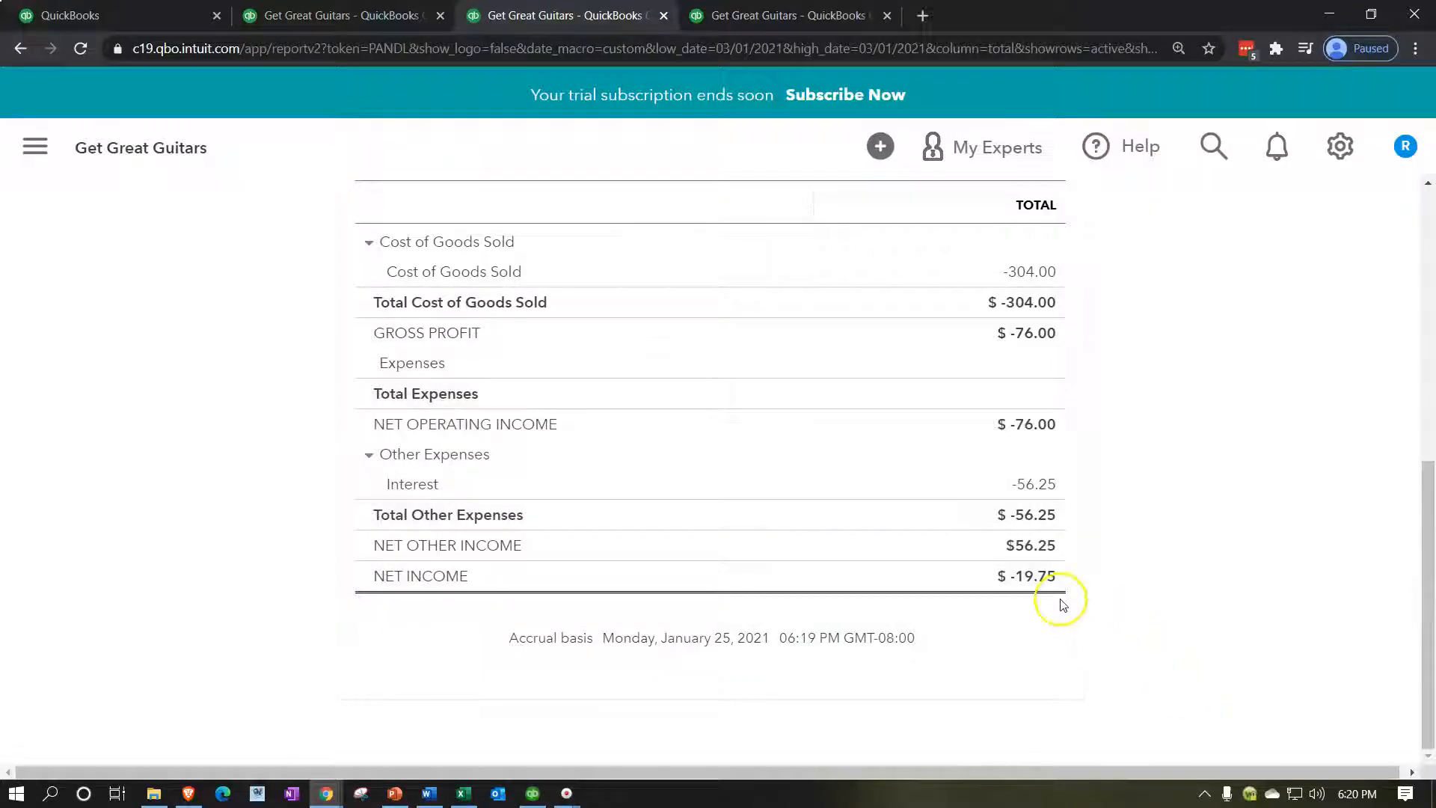
Check Excel's March 1 Guitar Lessons (L30) and Sales of Product Income values.
click(463, 793)
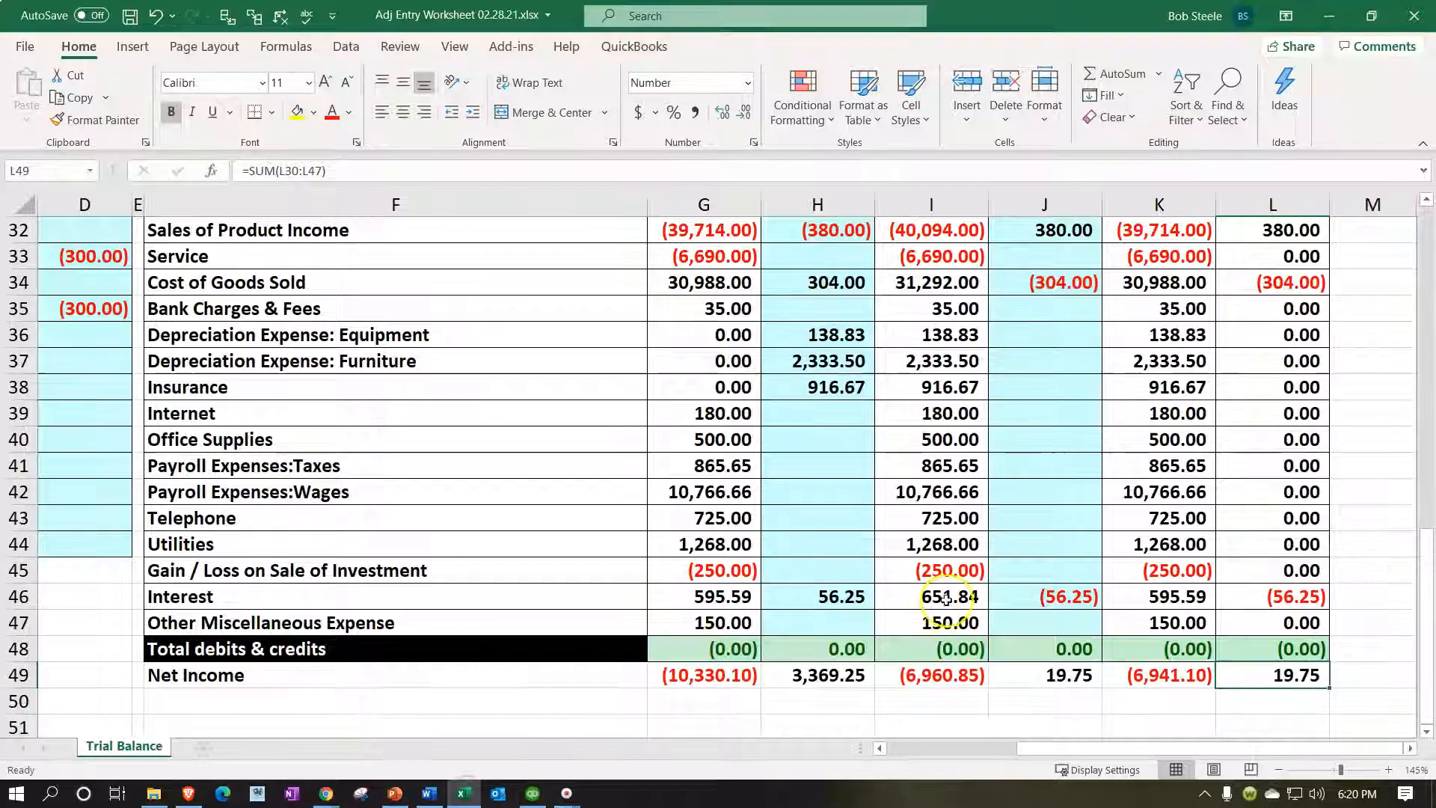
click(1288, 284)
scroll(1289, 322, up, 1)
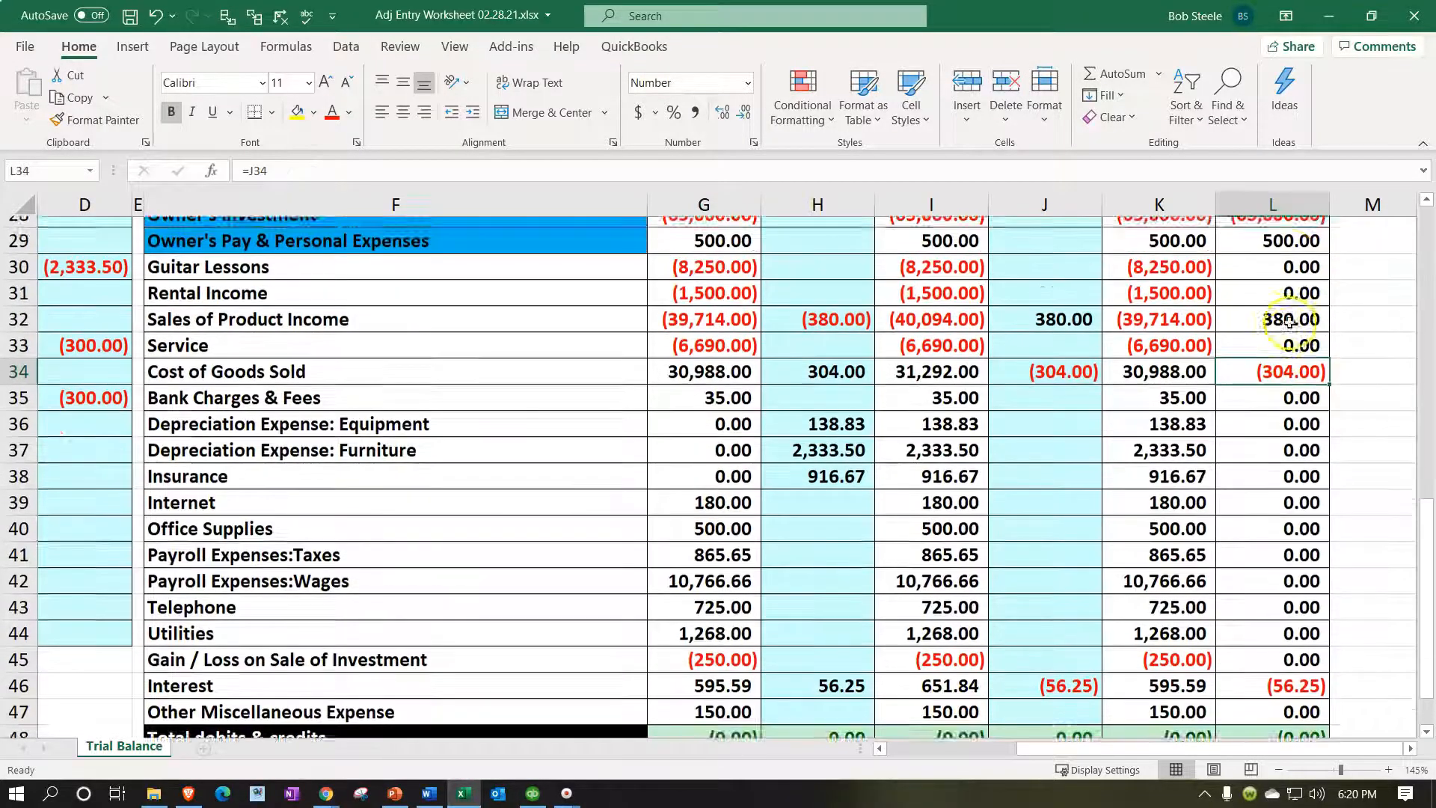
scroll(1288, 321, up, 1)
click(1278, 335)
key(Down)
key(Down)
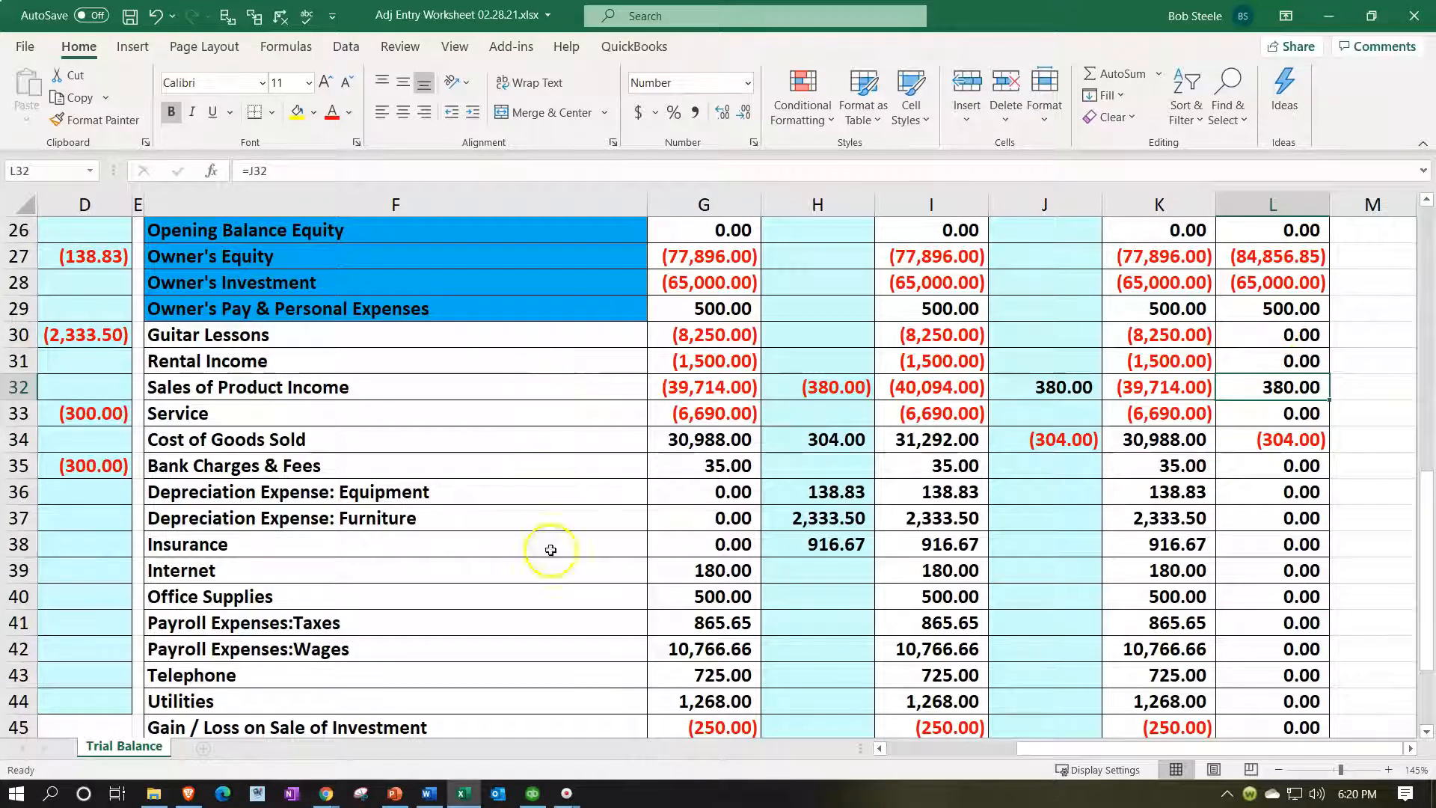
Compare those income figures against QuickBooks, then select Cost of Goods Sold in L34.
click(454, 796)
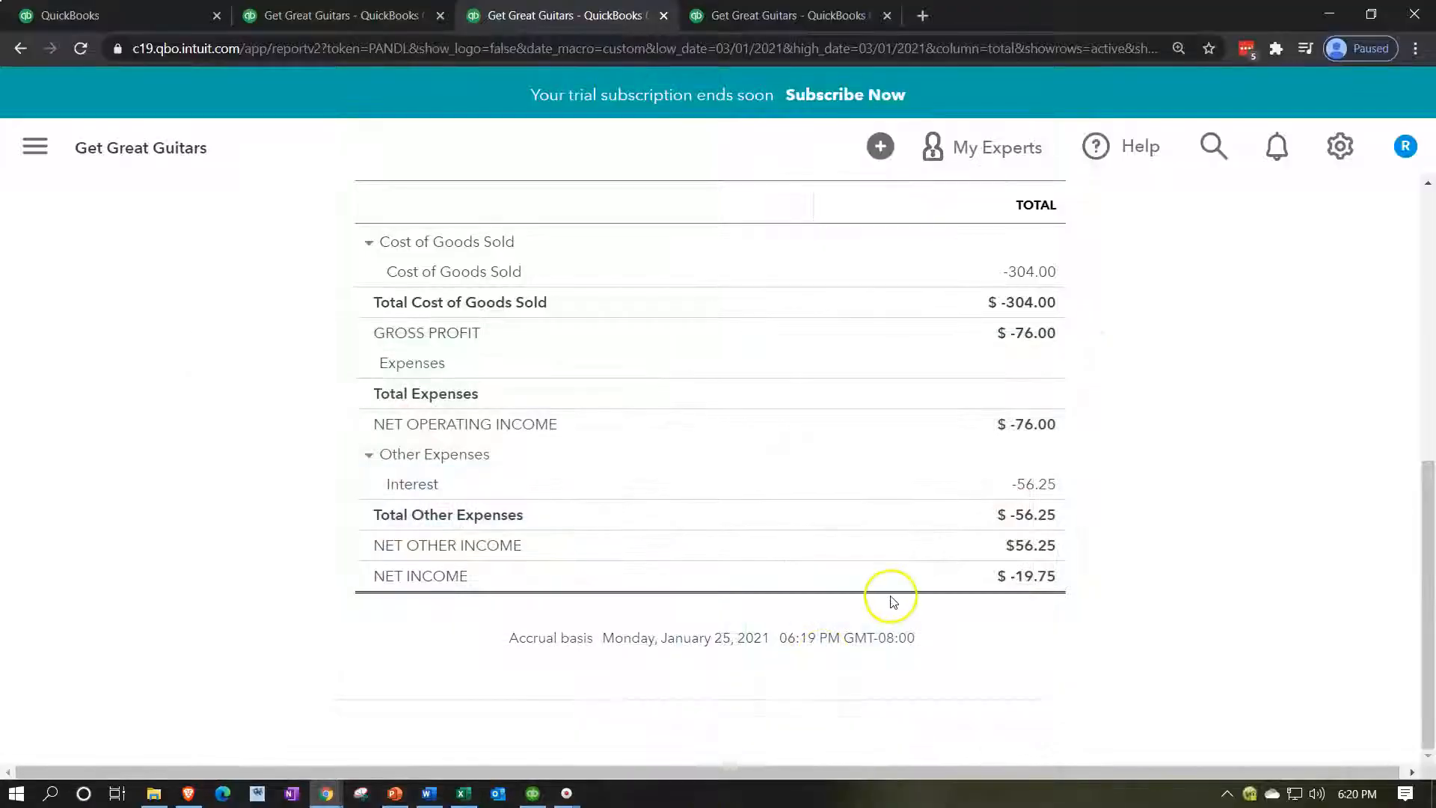
scroll(909, 583, up, 4)
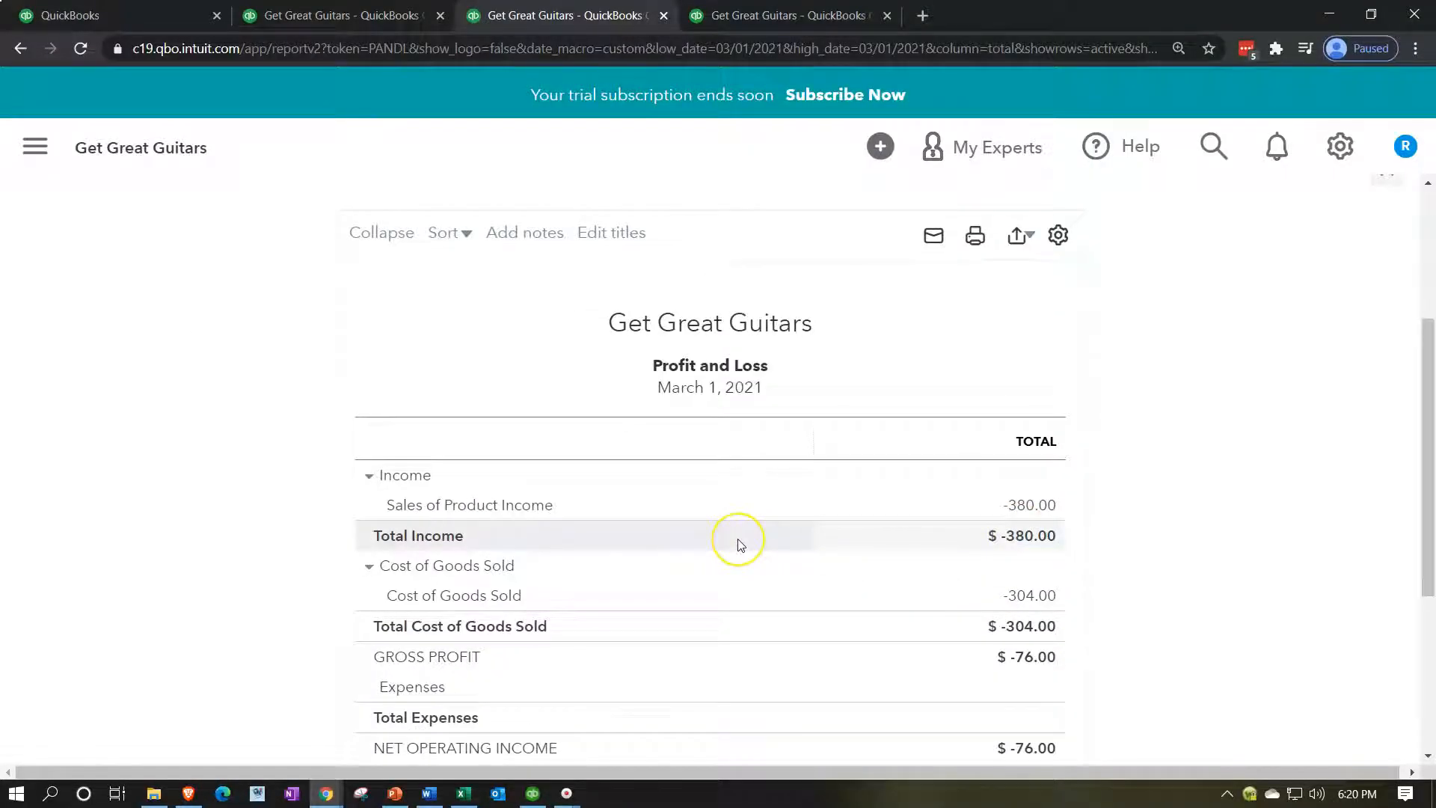
click(464, 793)
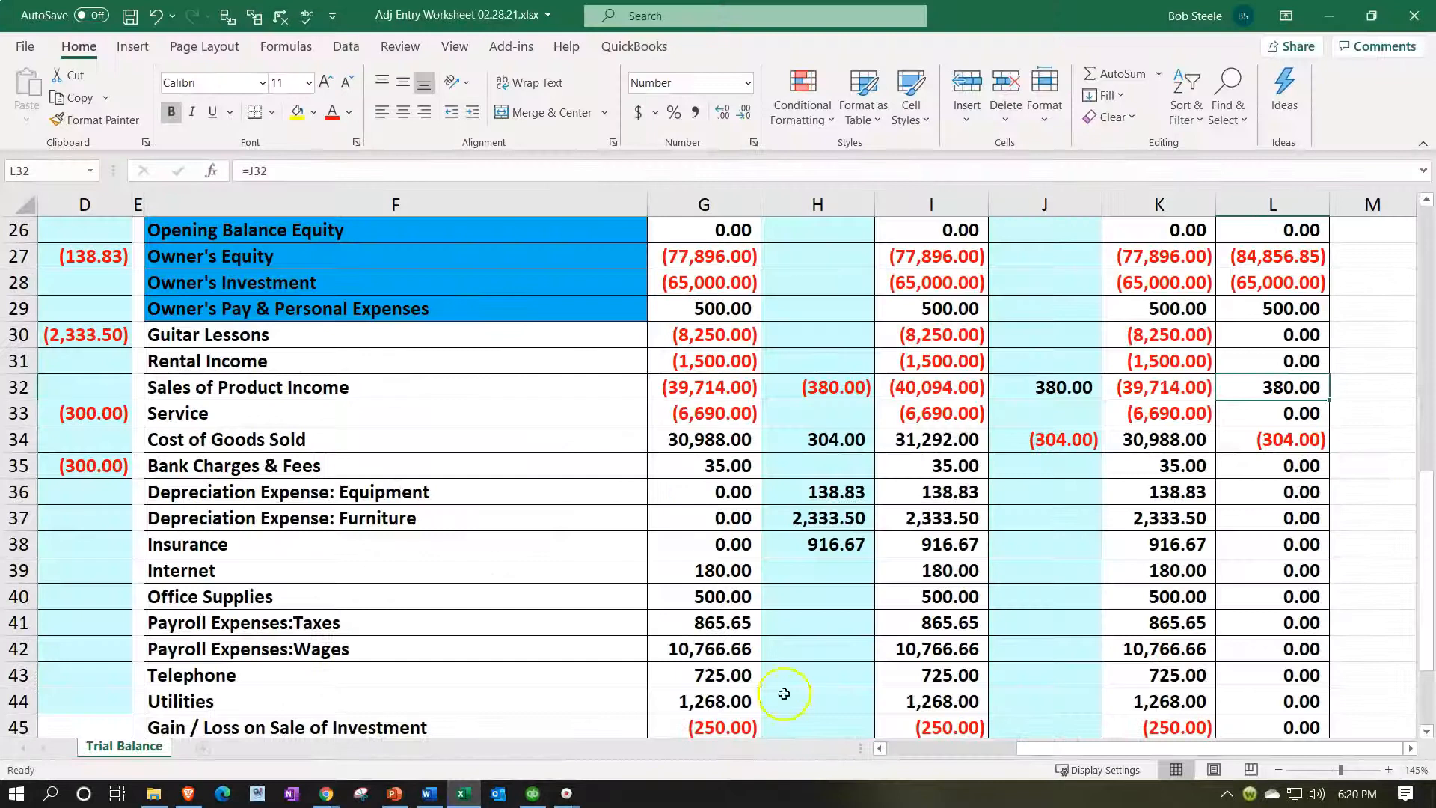
click(1286, 441)
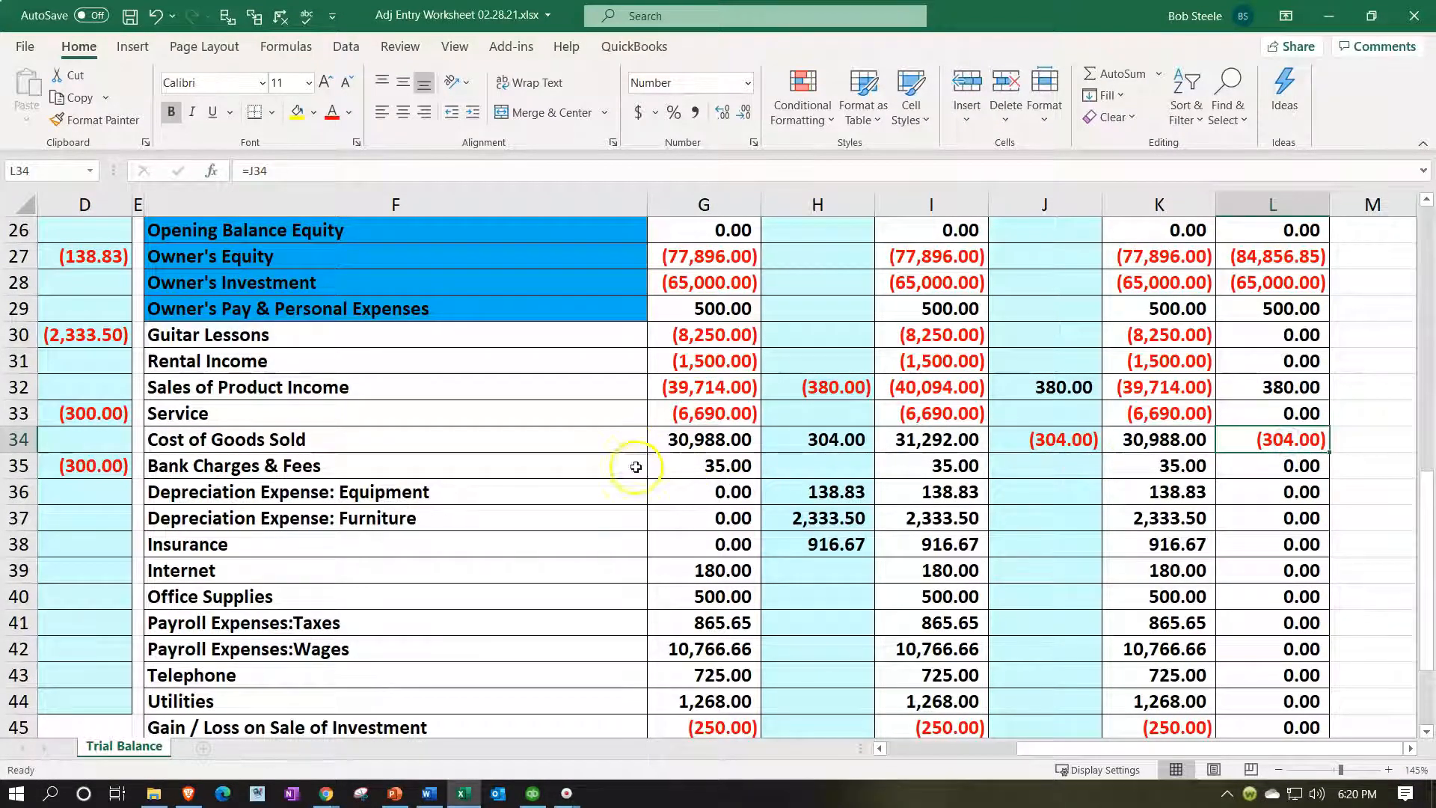
Compare Cost of Goods Sold with QuickBooks, then check the March 1 Interest balance formula.
click(477, 793)
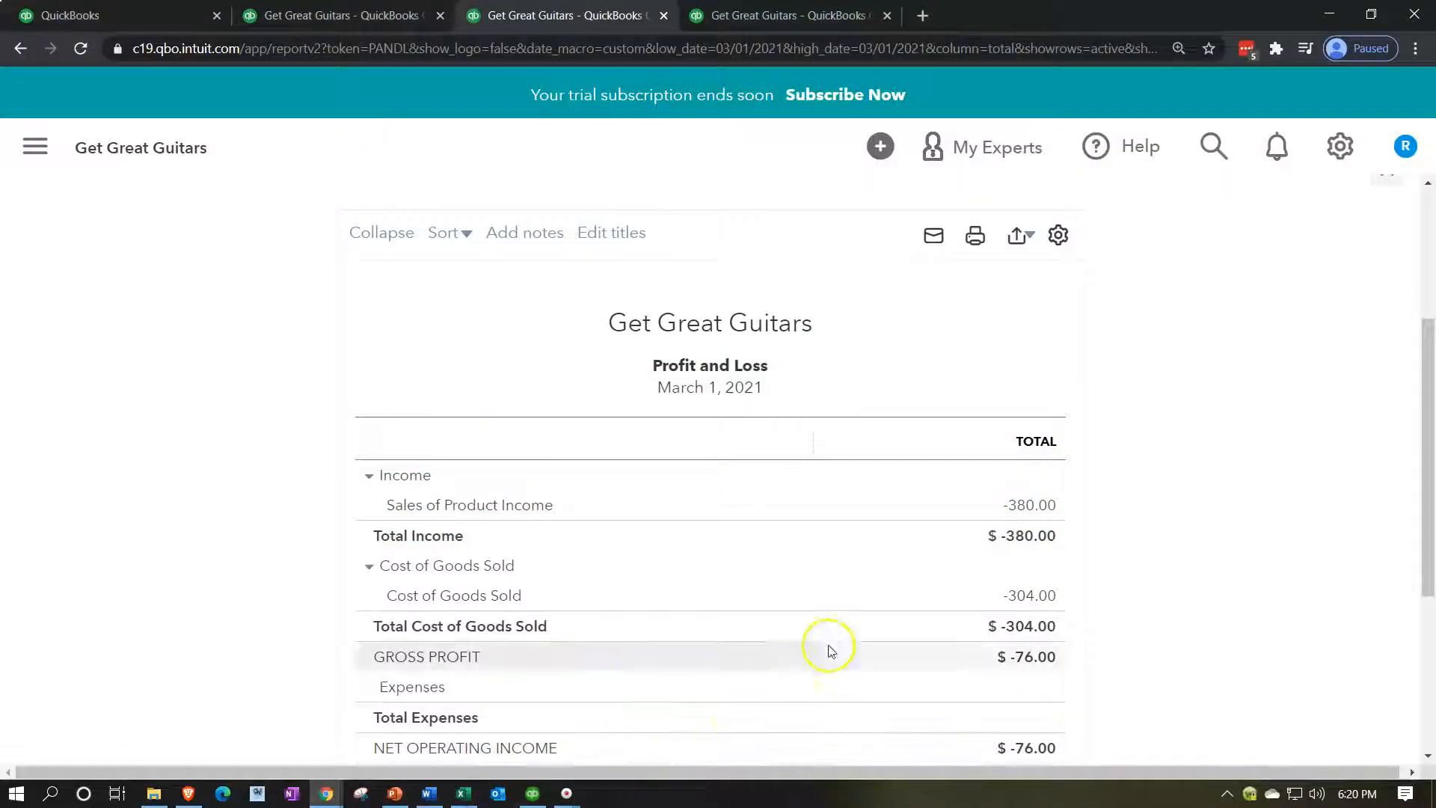
scroll(1028, 604, down, 2)
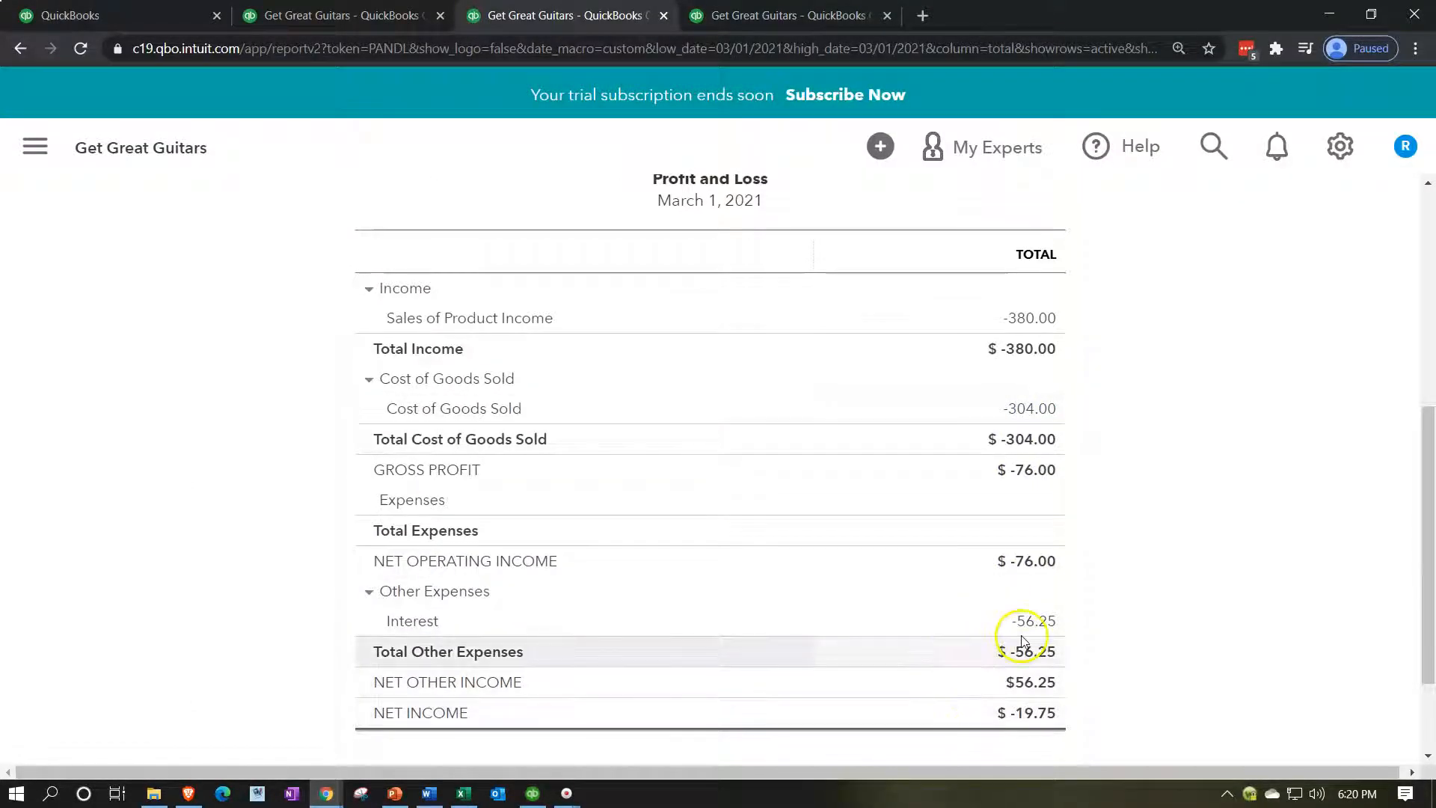
click(463, 793)
scroll(1233, 505, down, 2)
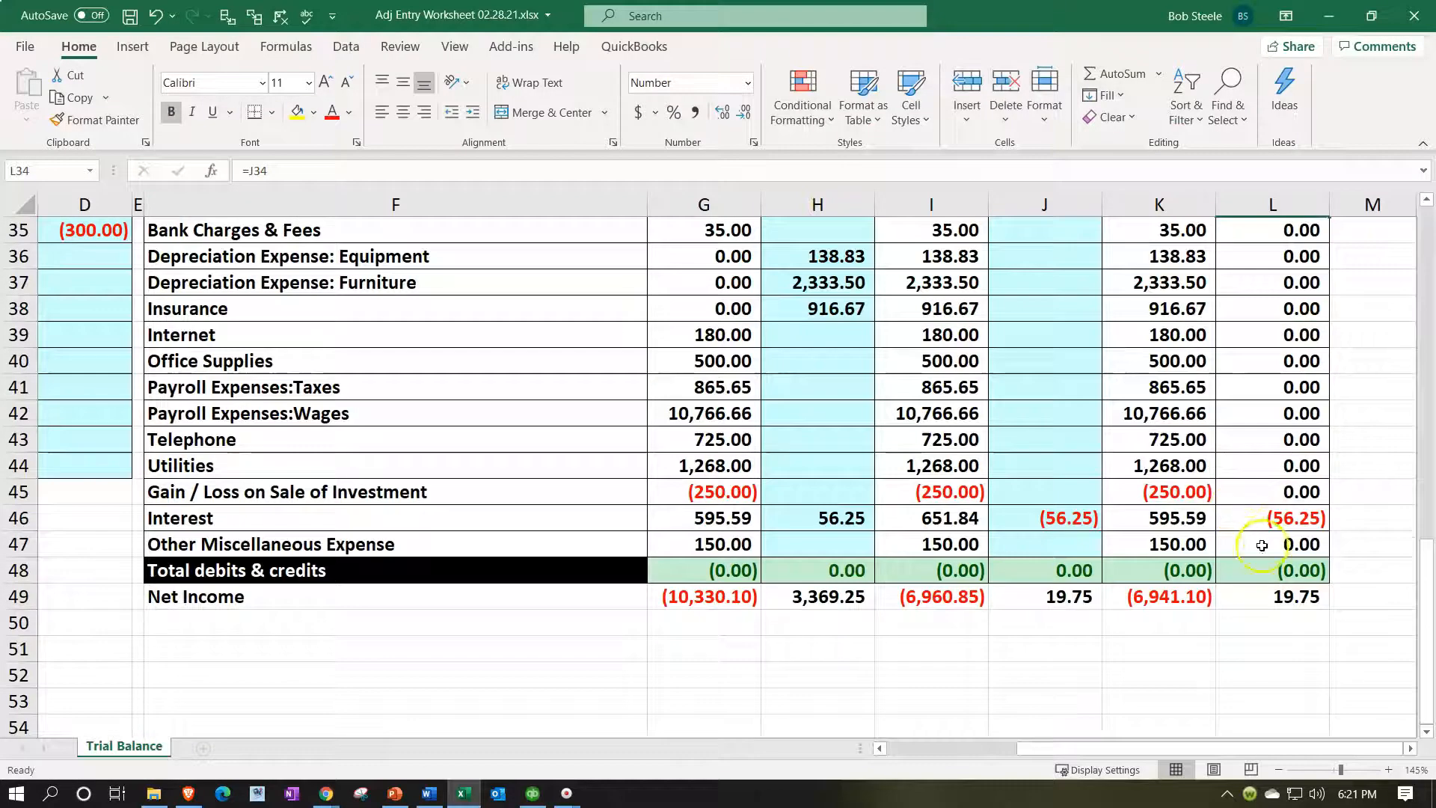
click(1273, 526)
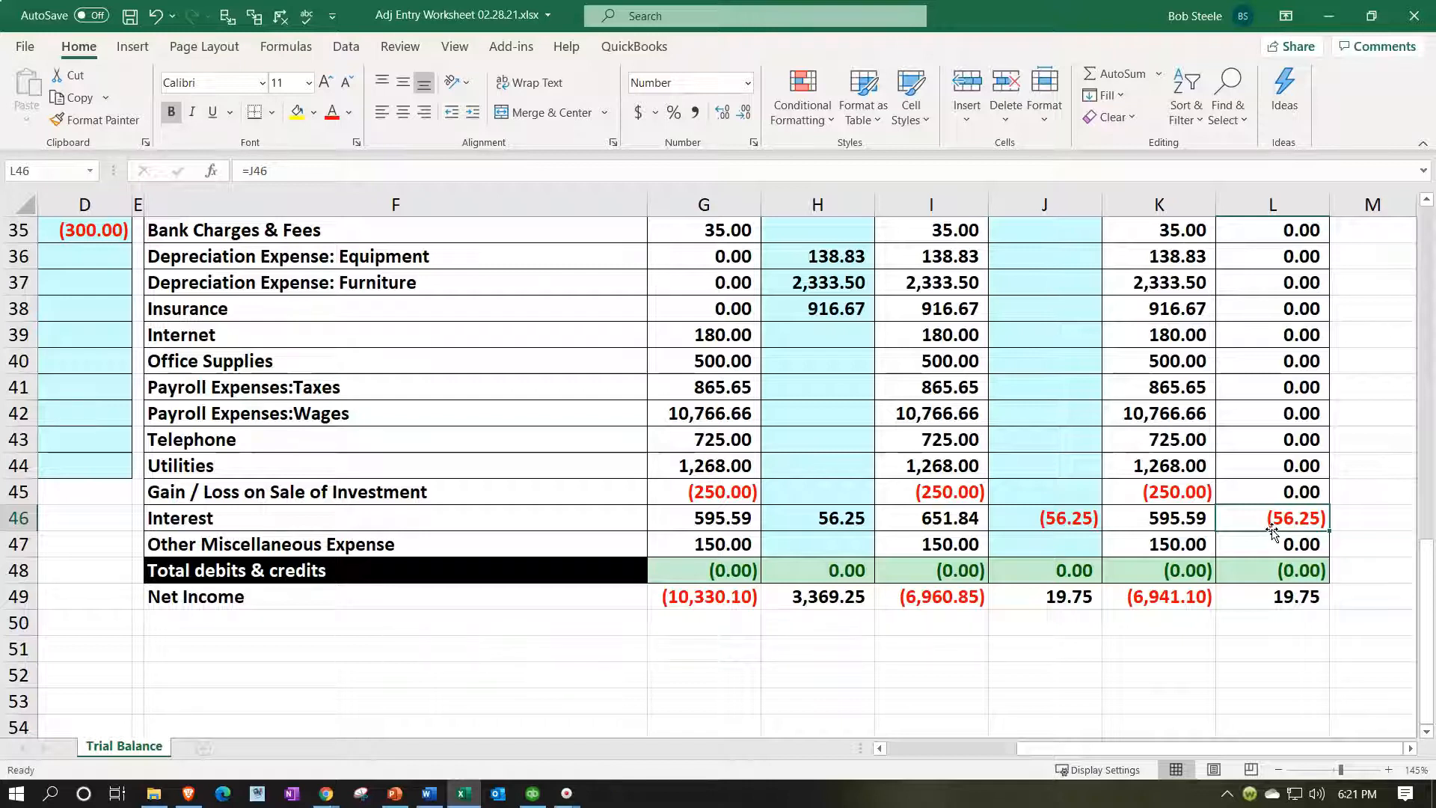
scroll(1178, 344, up, 11)
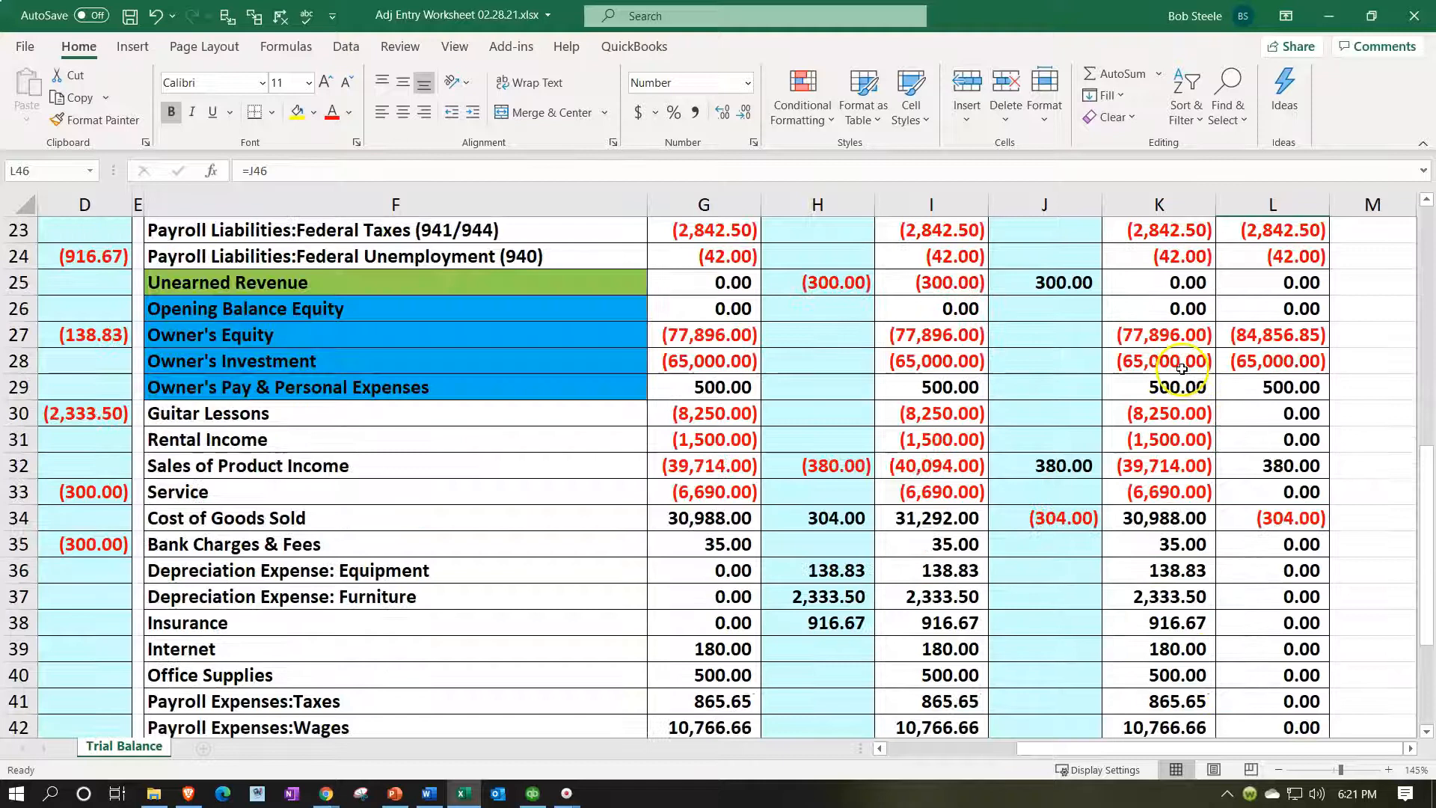
drag(1069, 202, 1278, 199)
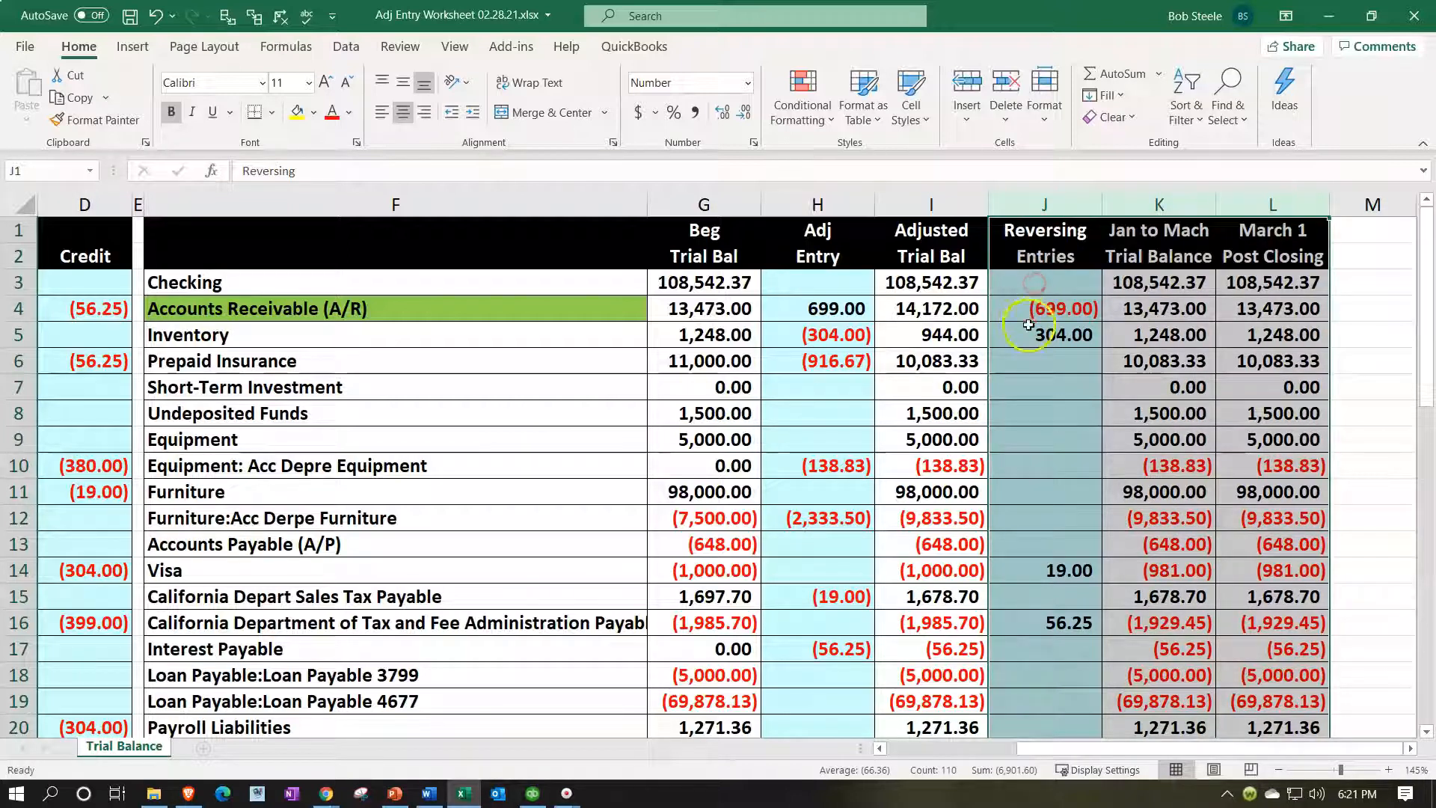
right_click(1033, 361)
Hide the reversing and post-closing columns J:L.
key(Escape)
right_click(1015, 405)
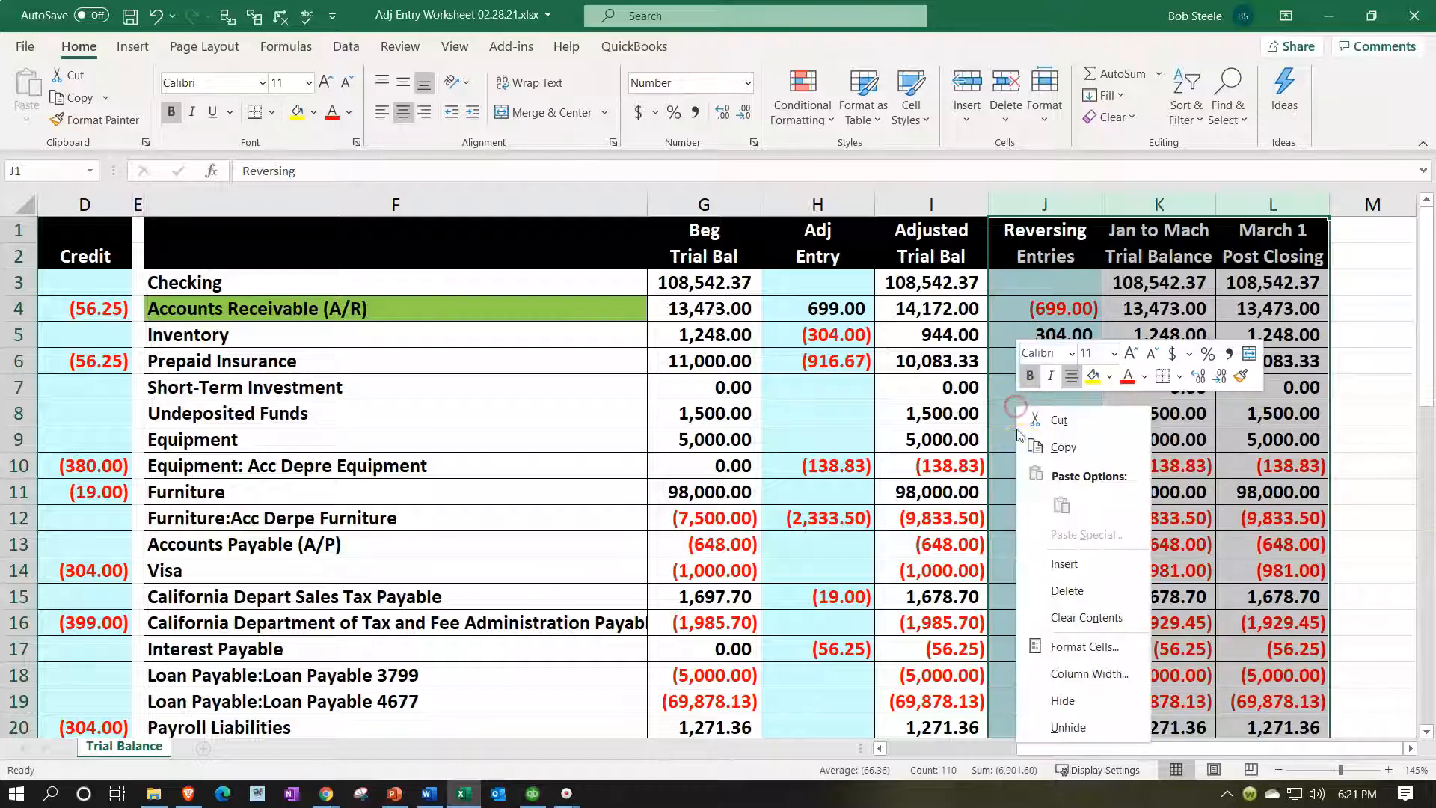
click(1063, 699)
Insert cells at F7:M7, shifting Short-Term Investment and the accounts below down a row.
drag(264, 381, 1010, 384)
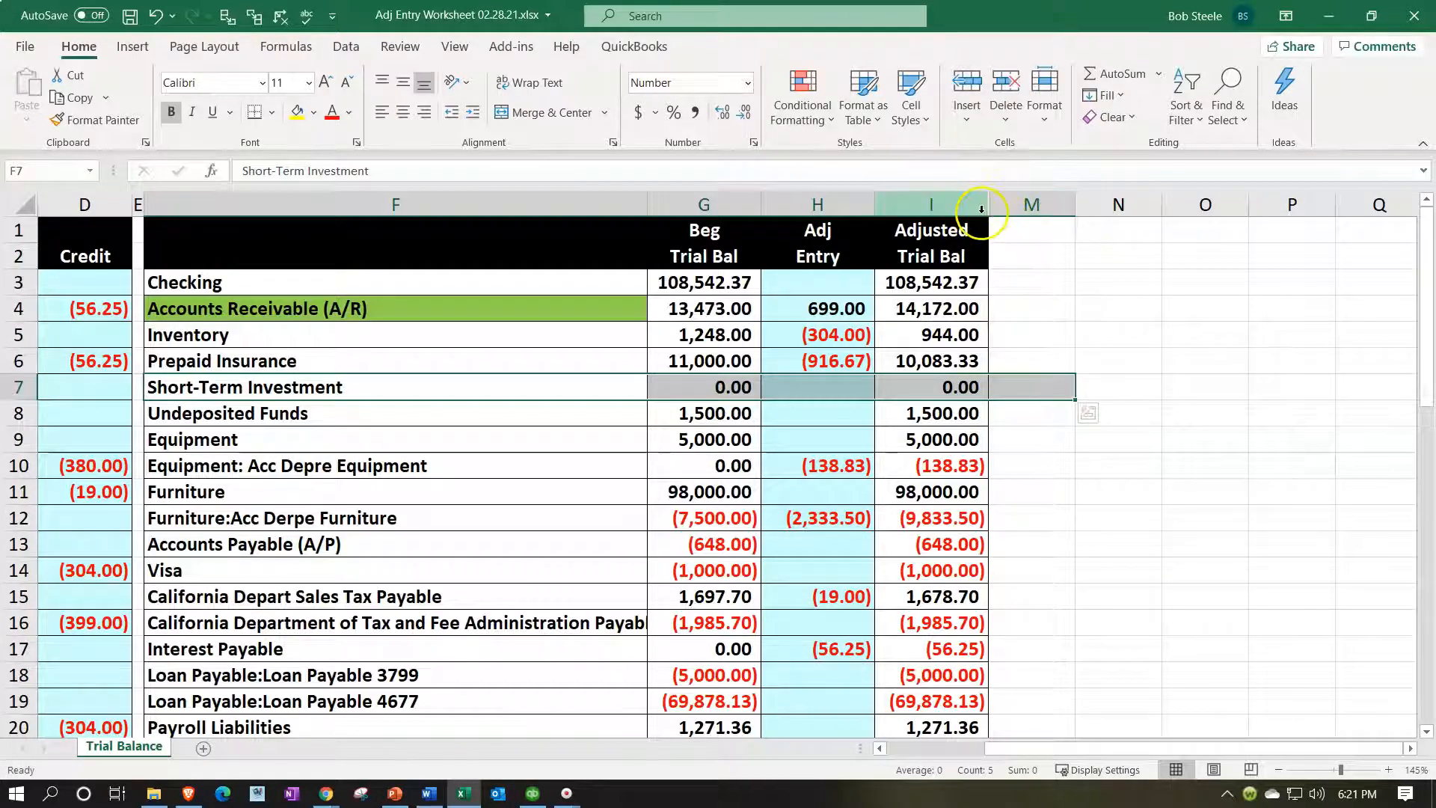
right_click(581, 382)
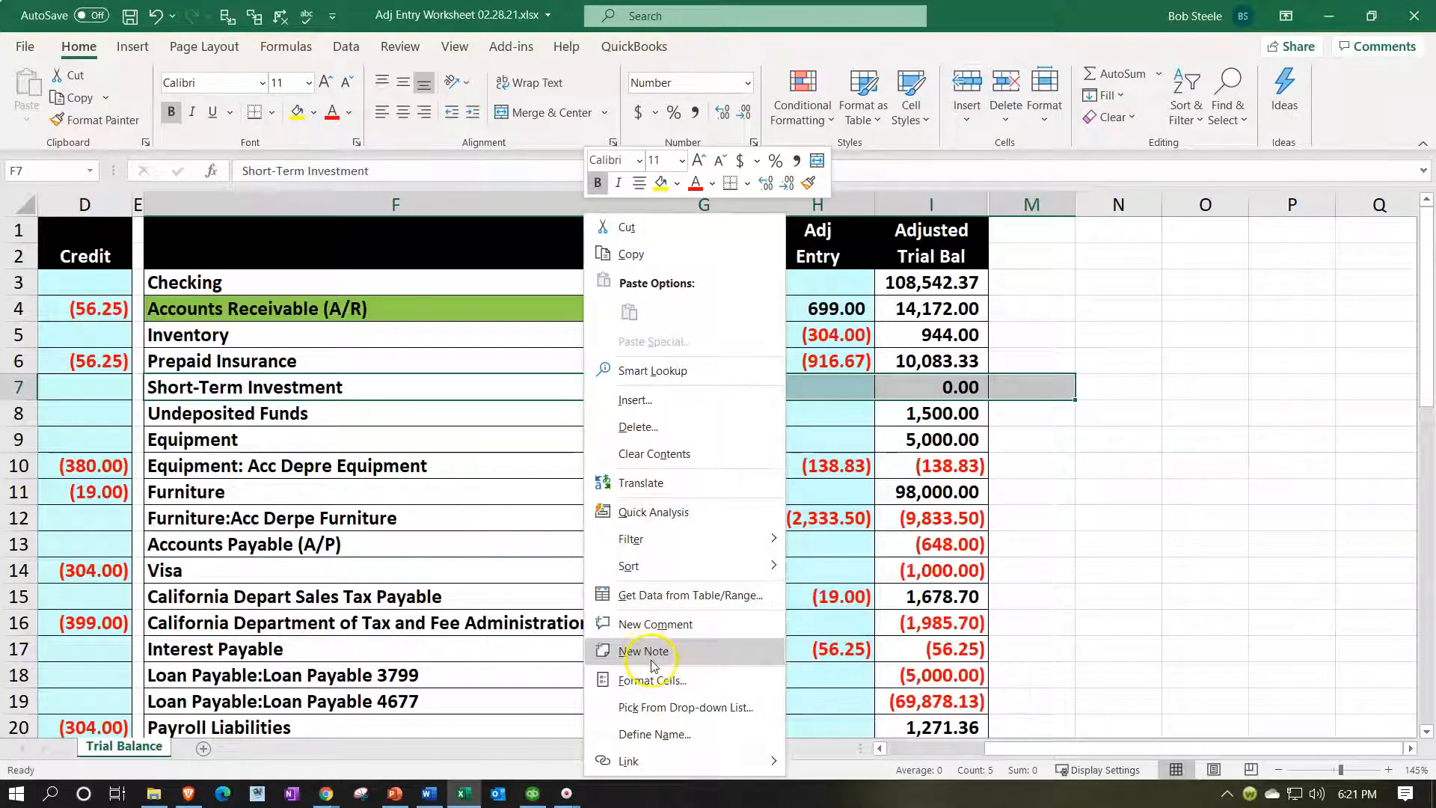
click(640, 400)
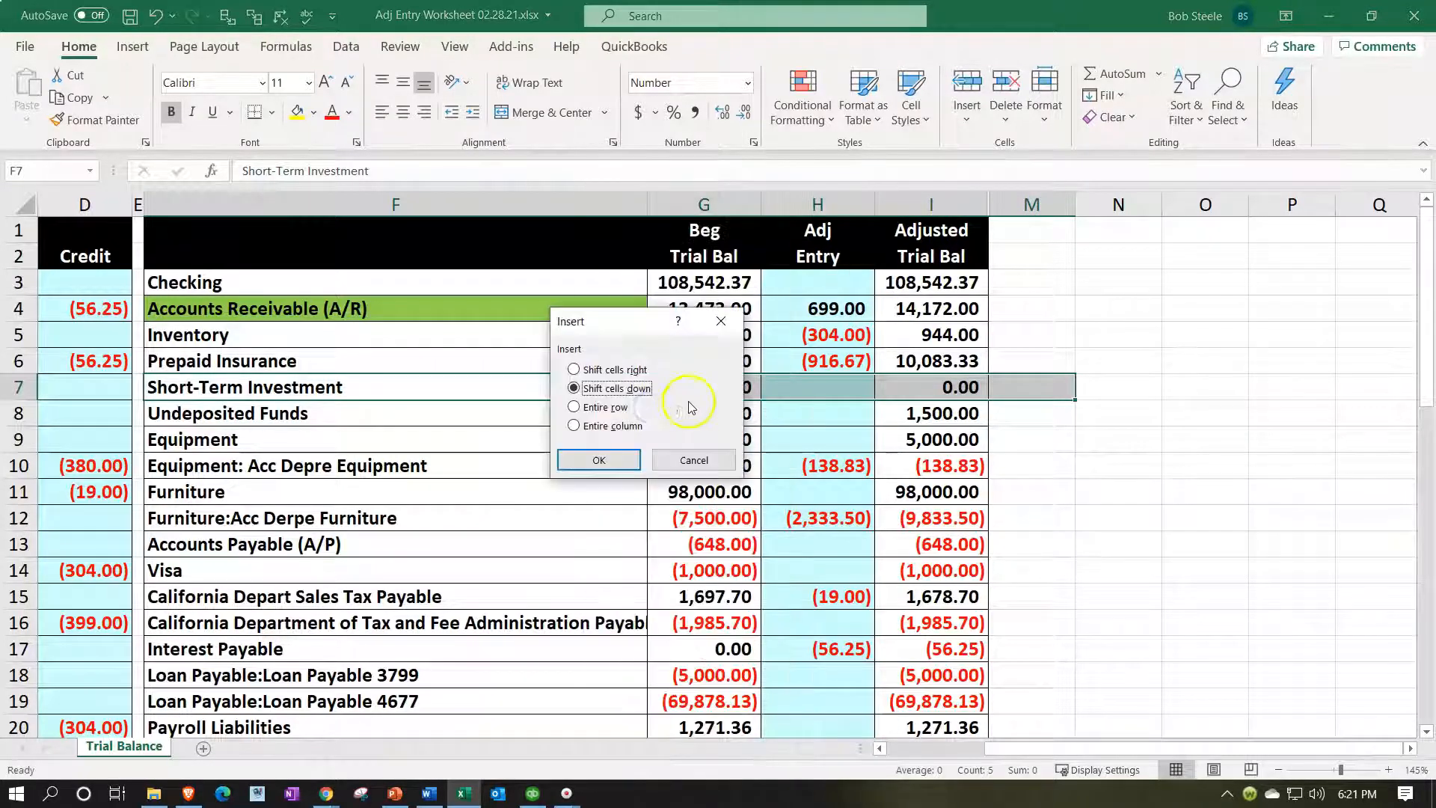
click(625, 459)
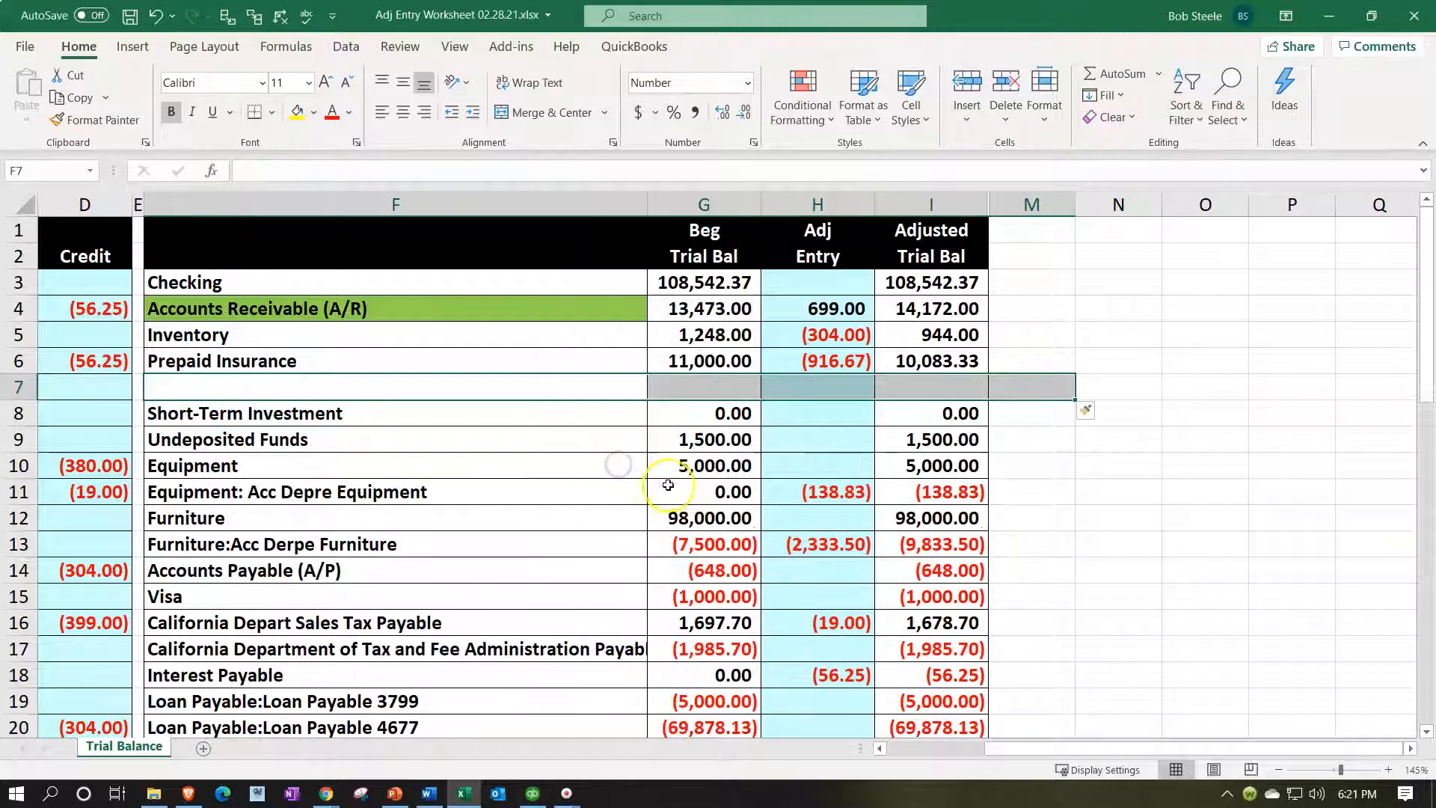
click(737, 516)
drag(976, 384, 1010, 384)
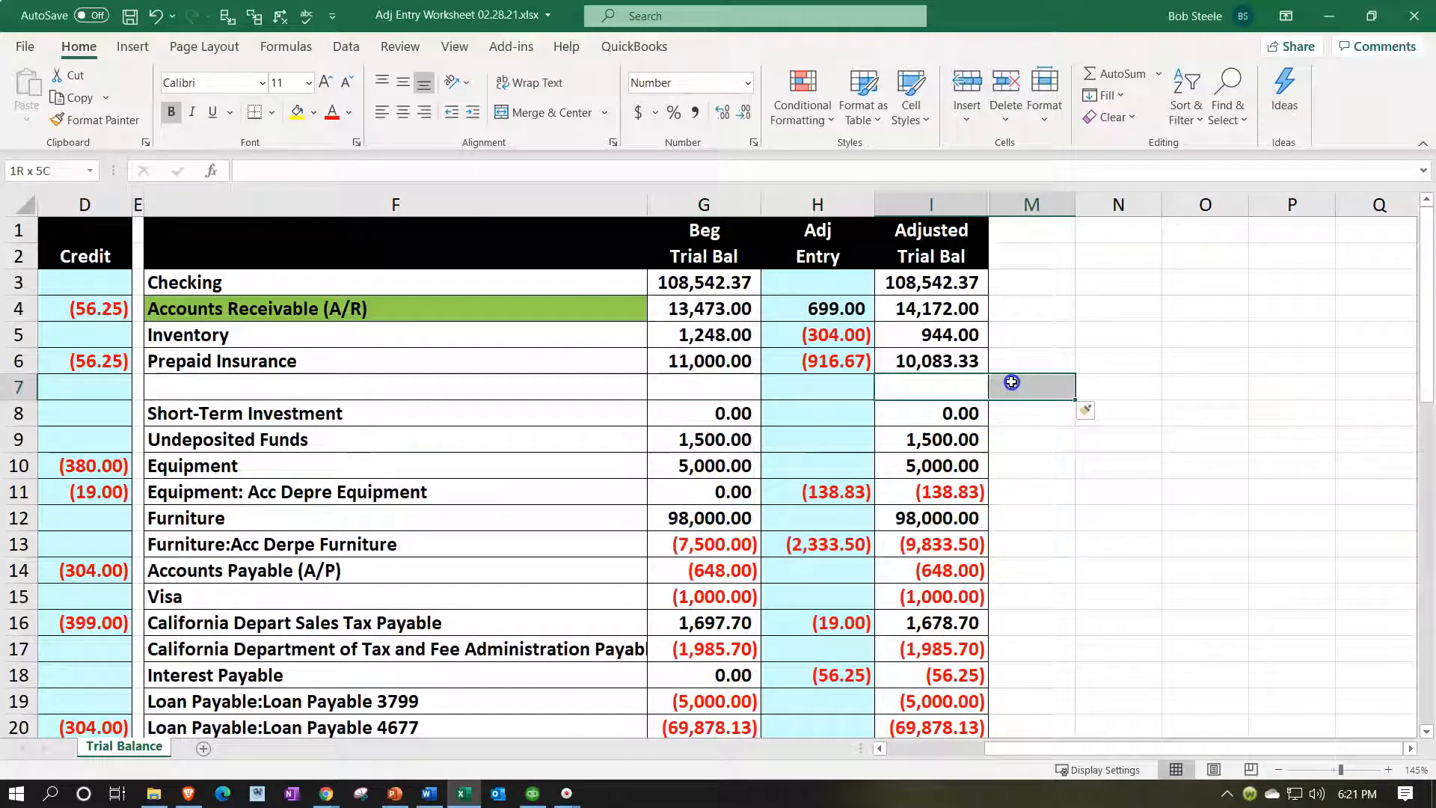
Unhide columns I:M and check the new blank row 7 across to the post-closing column.
drag(976, 205, 1015, 208)
right_click(1021, 275)
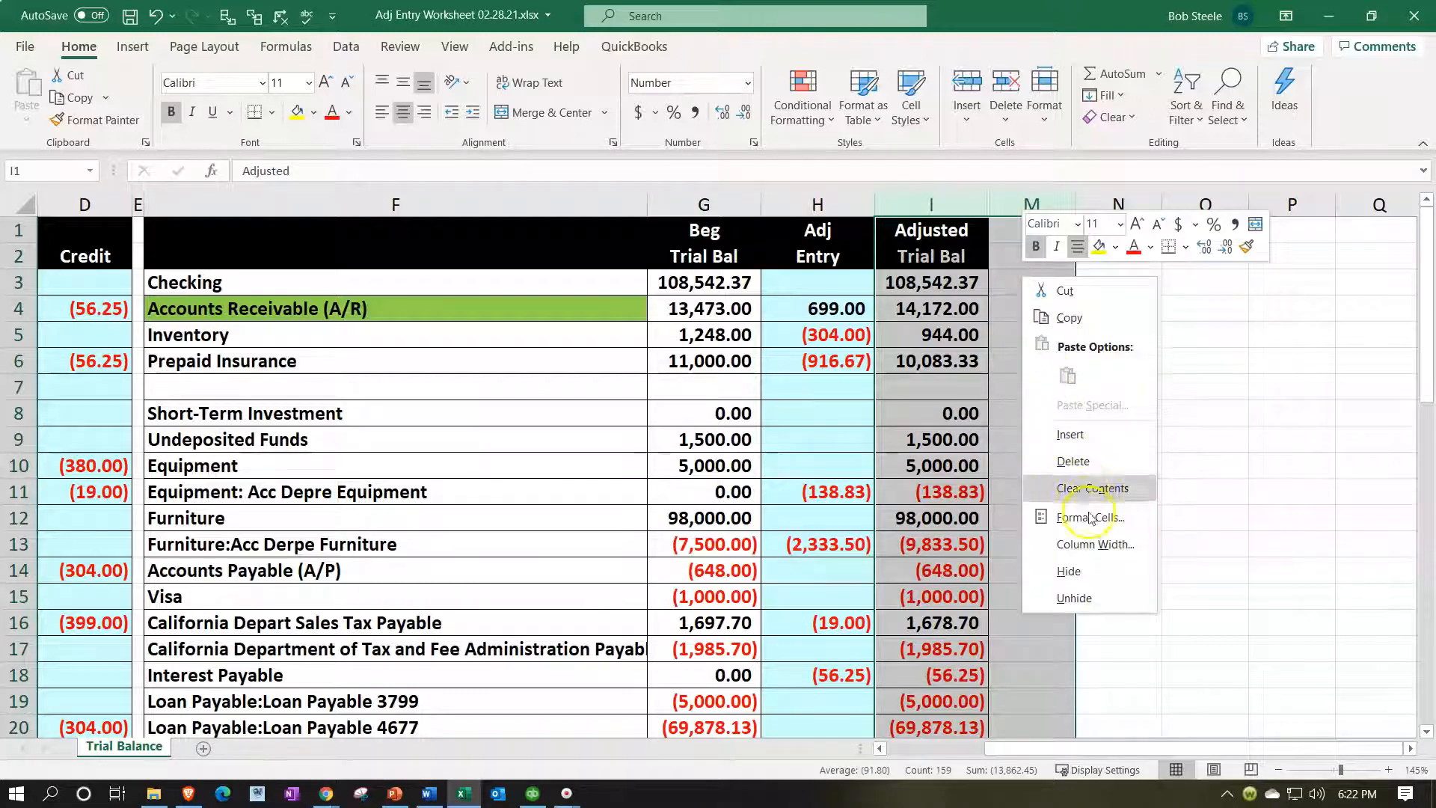
click(1092, 597)
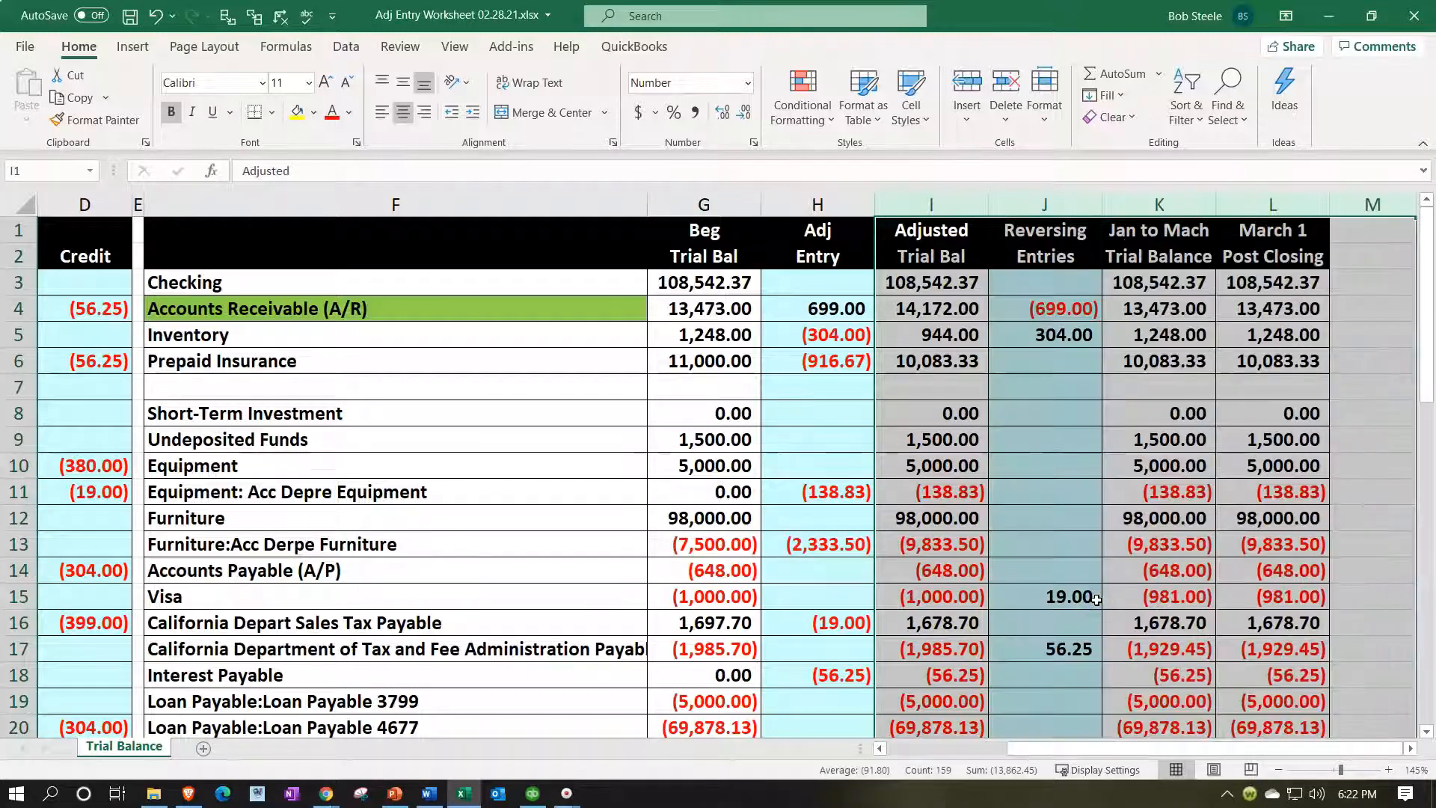
click(570, 381)
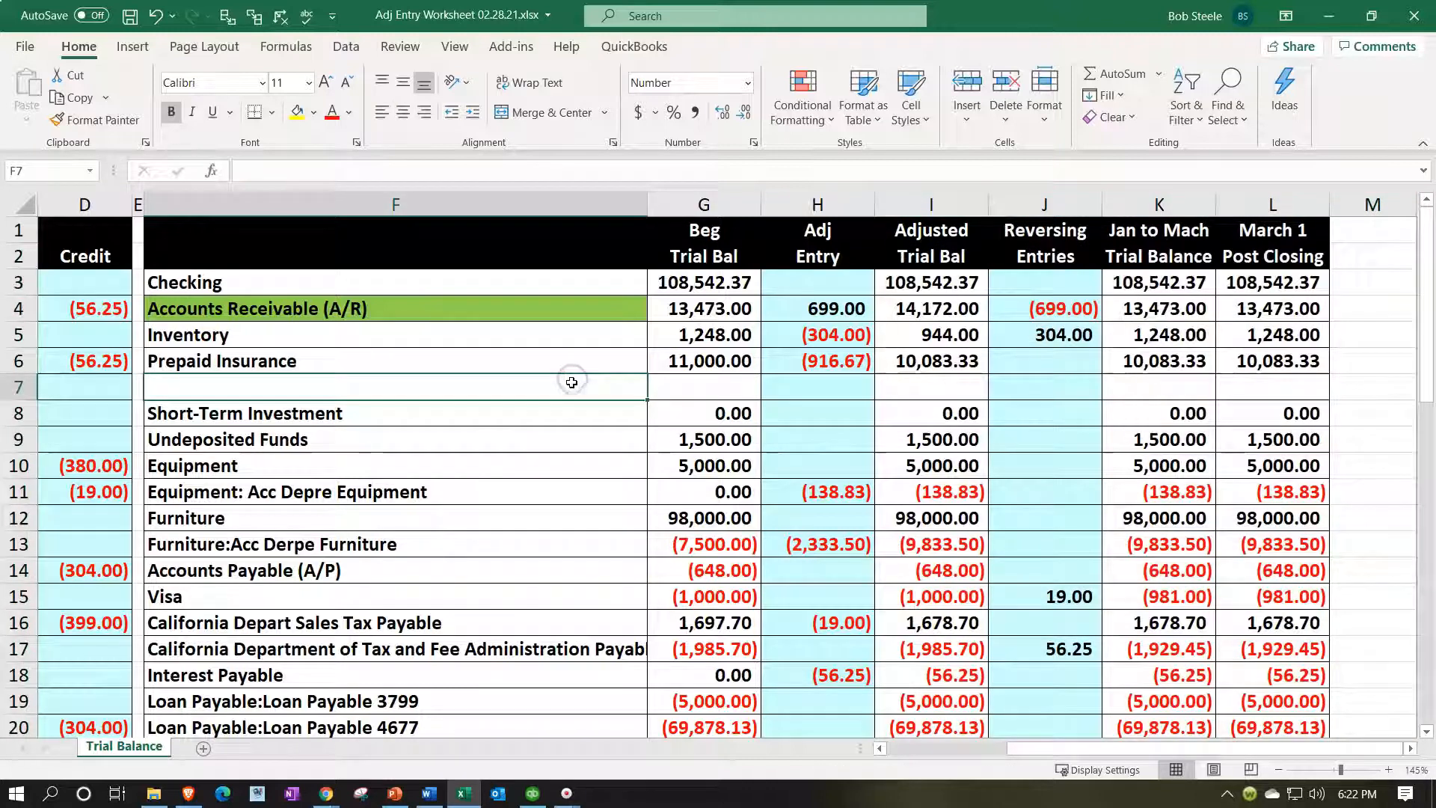
key(Right)
key(Right)
key(Right)
key(Right)
key(Right)
key(Right)
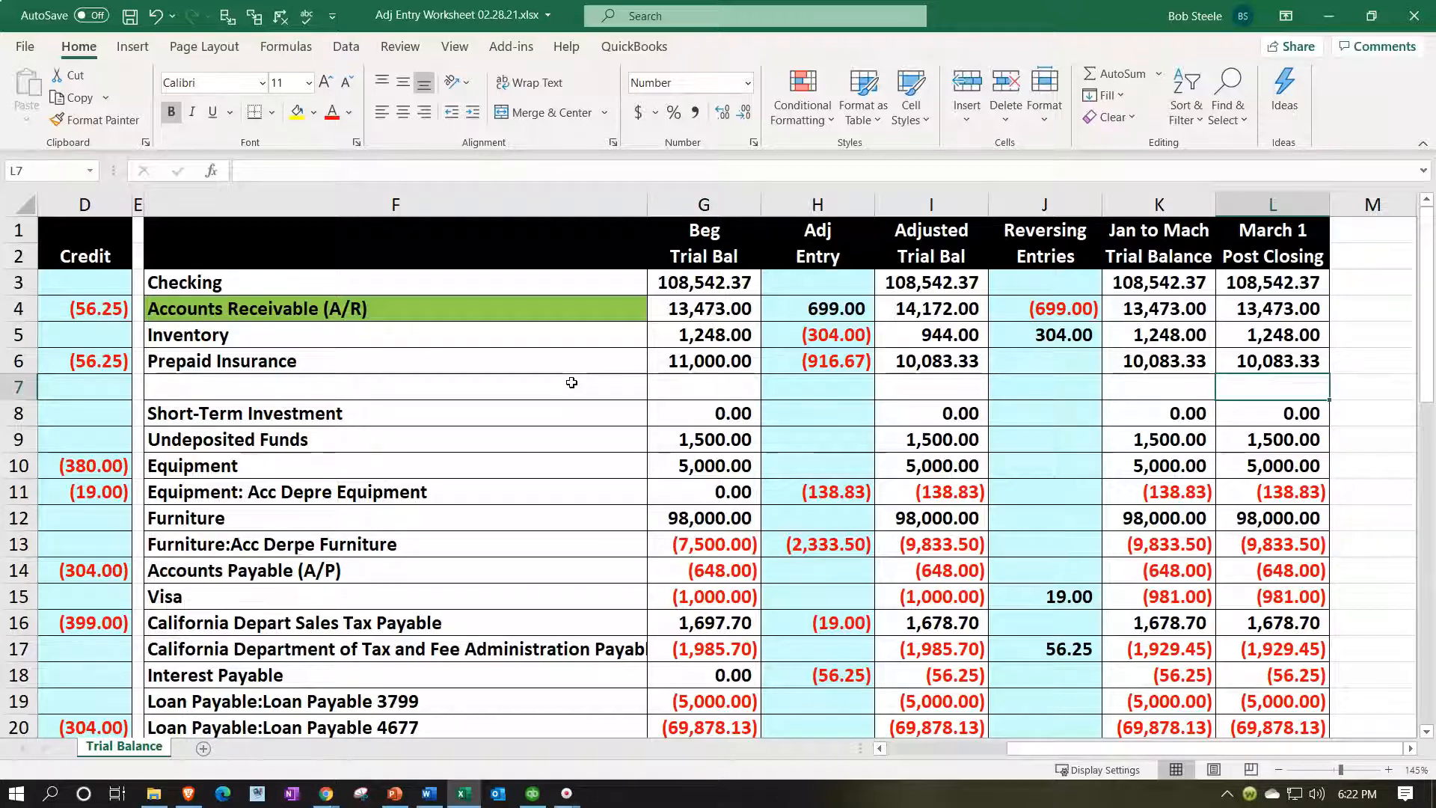
Undo the unhide, row insertion and column hiding, restoring the original trial balance.
click(156, 17)
click(156, 16)
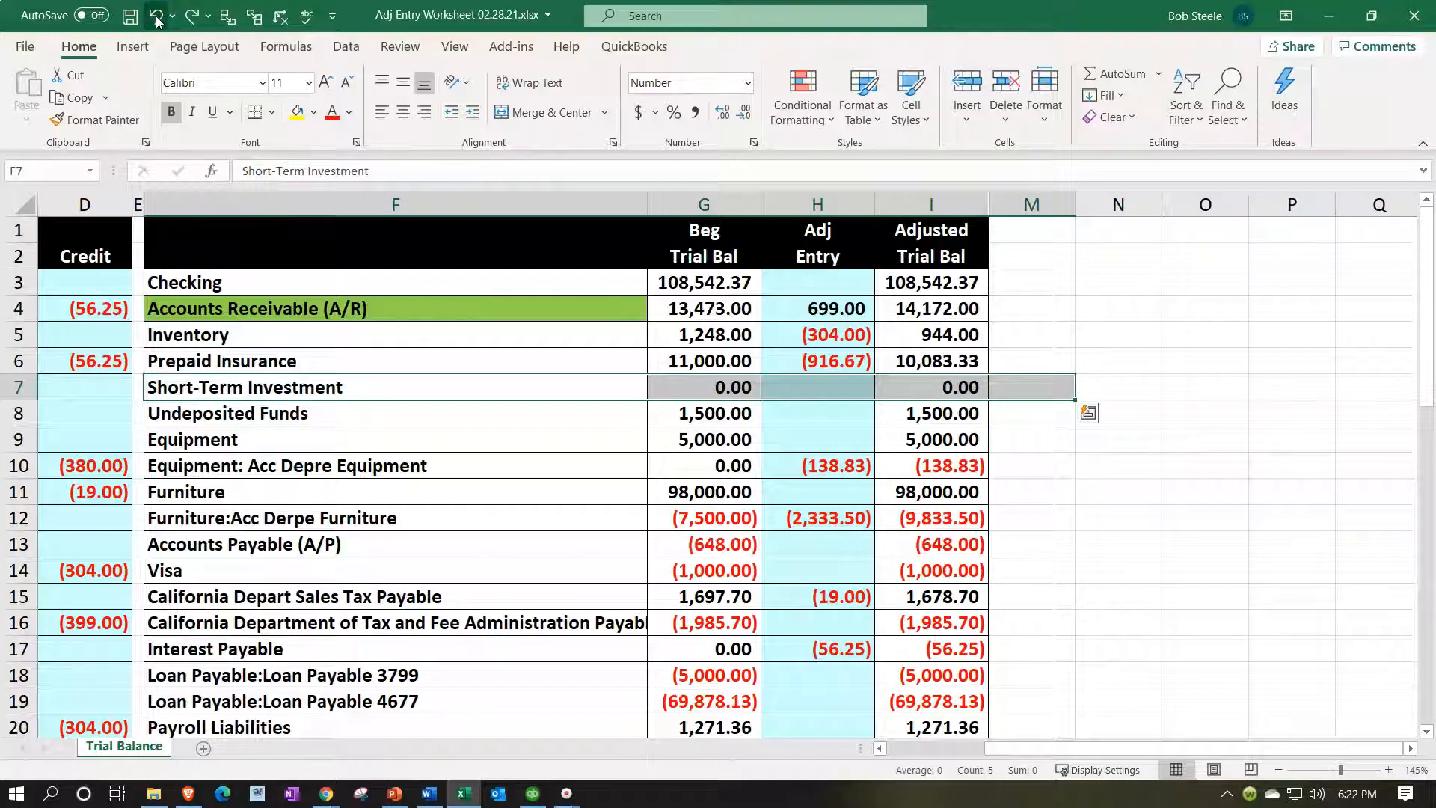
click(156, 17)
click(897, 464)
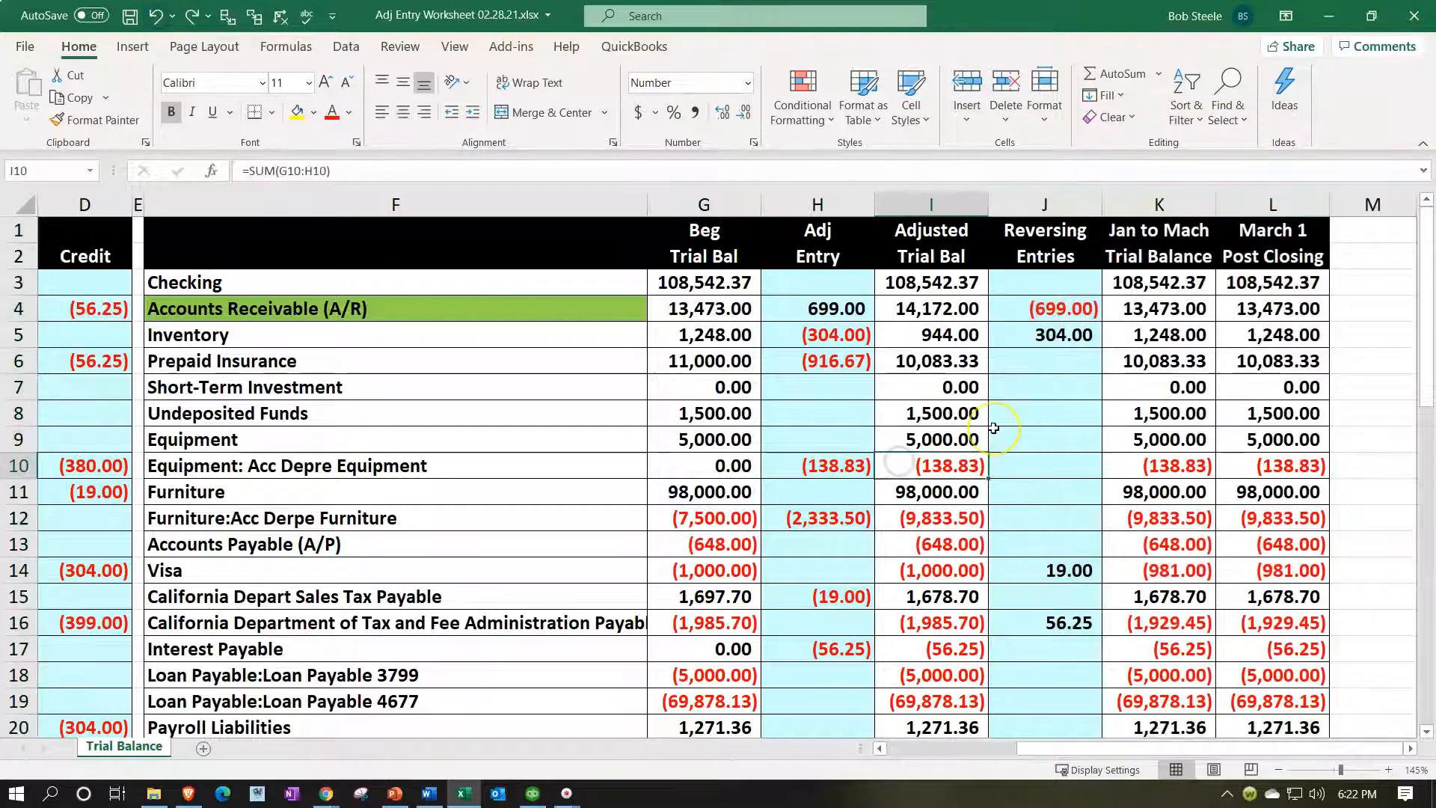
Scroll down to the RJE 9 entry and check its Accounts Receivable line in B35.
scroll(993, 428, down, 4)
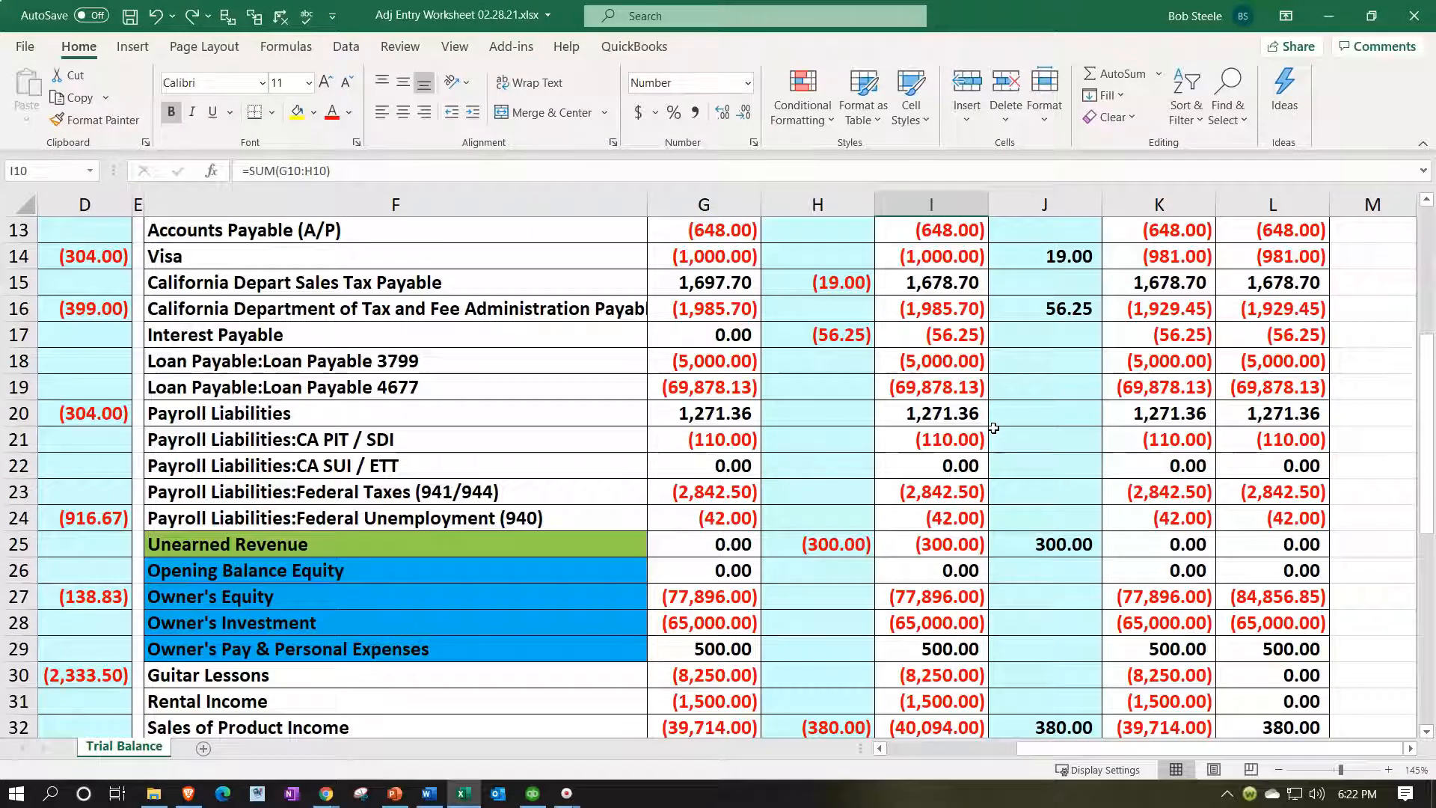
scroll(993, 427, down, 2)
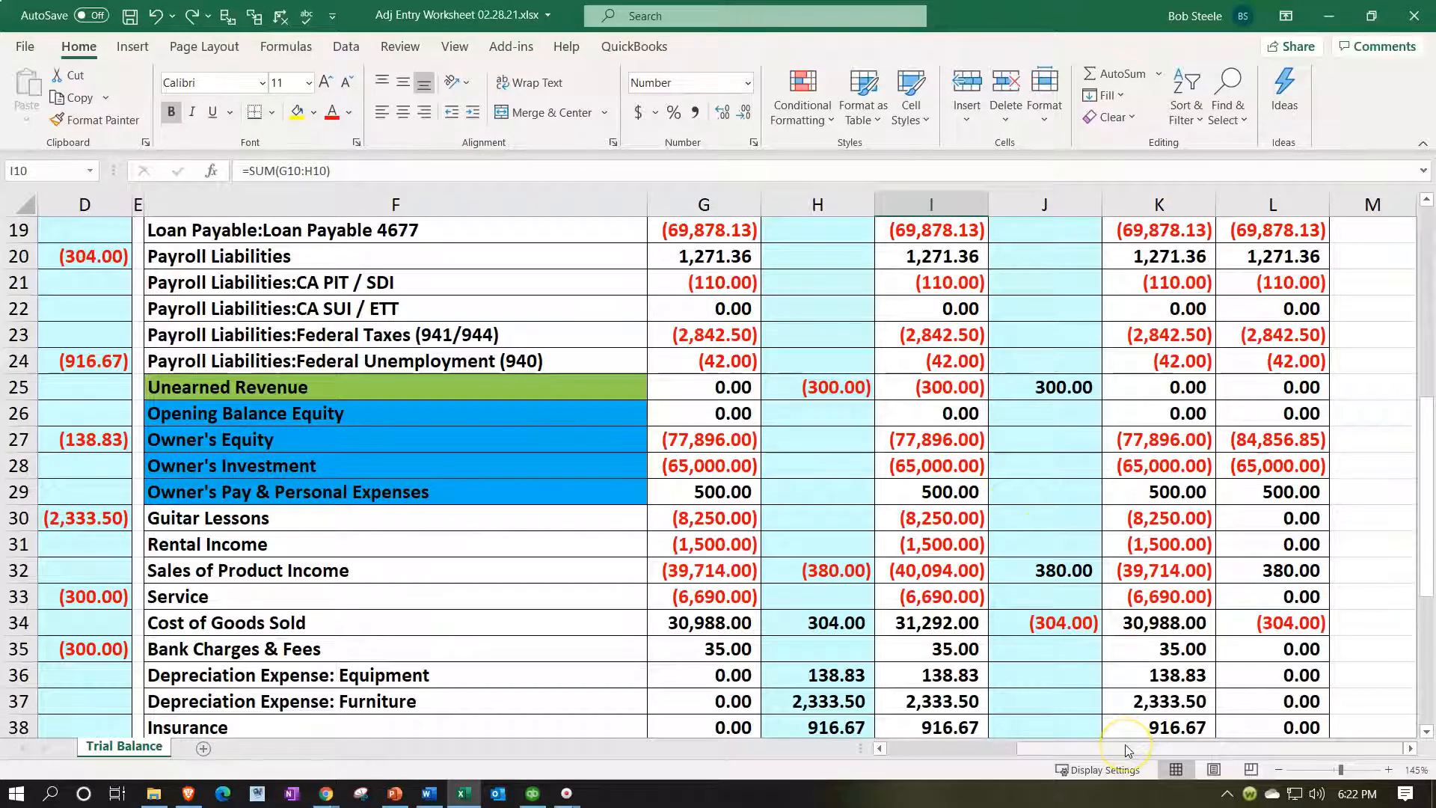
drag(1124, 746, 965, 749)
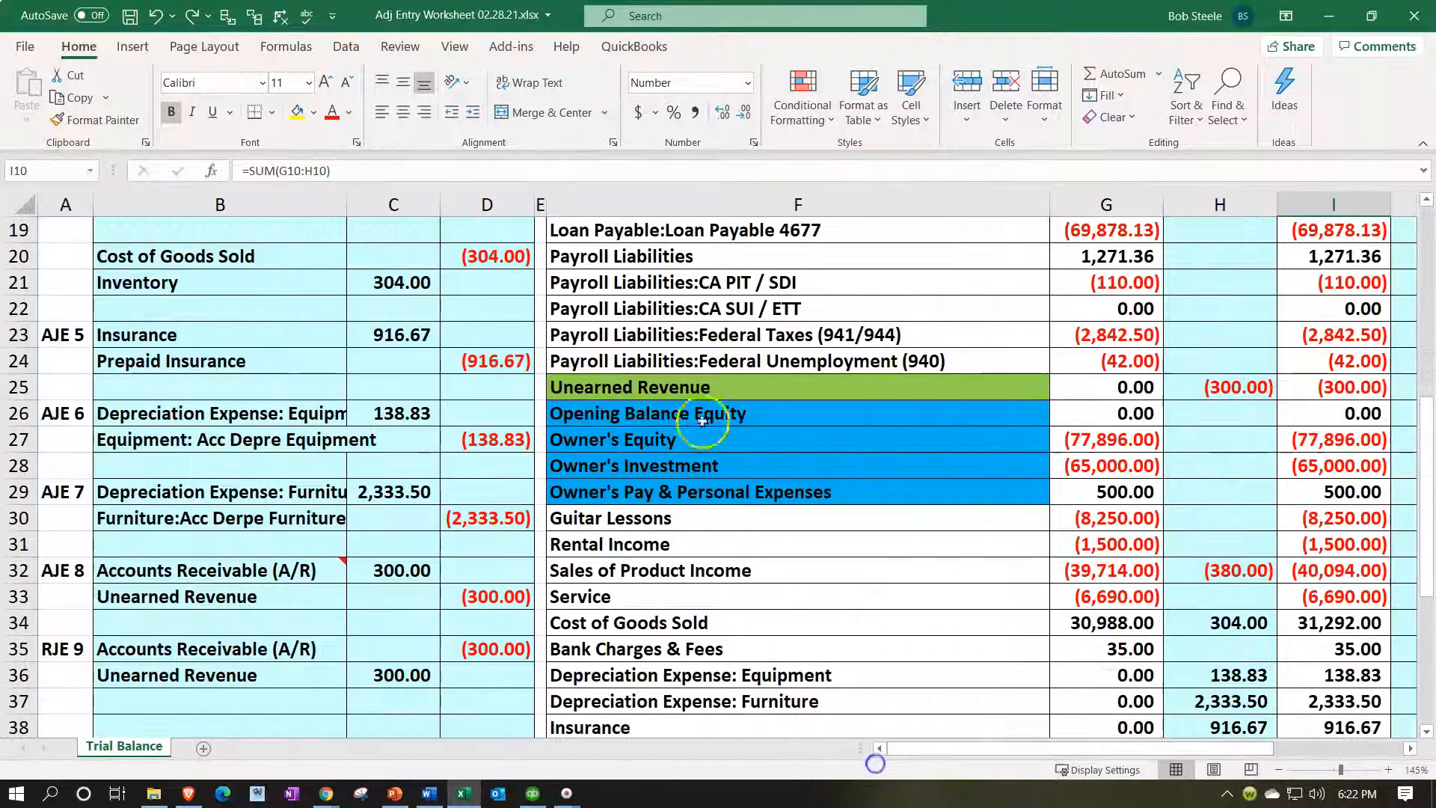
scroll(300, 539, down, 1)
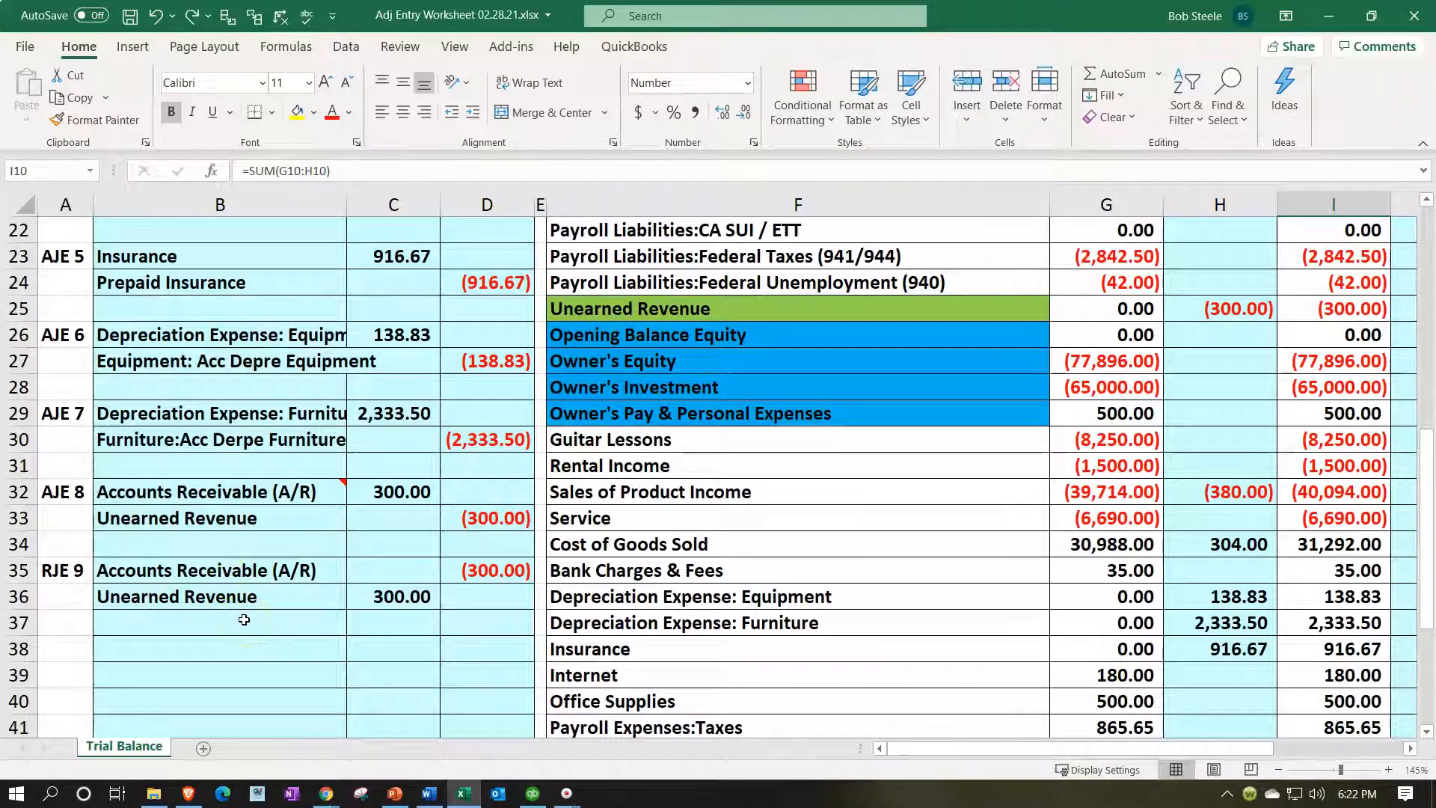
click(243, 570)
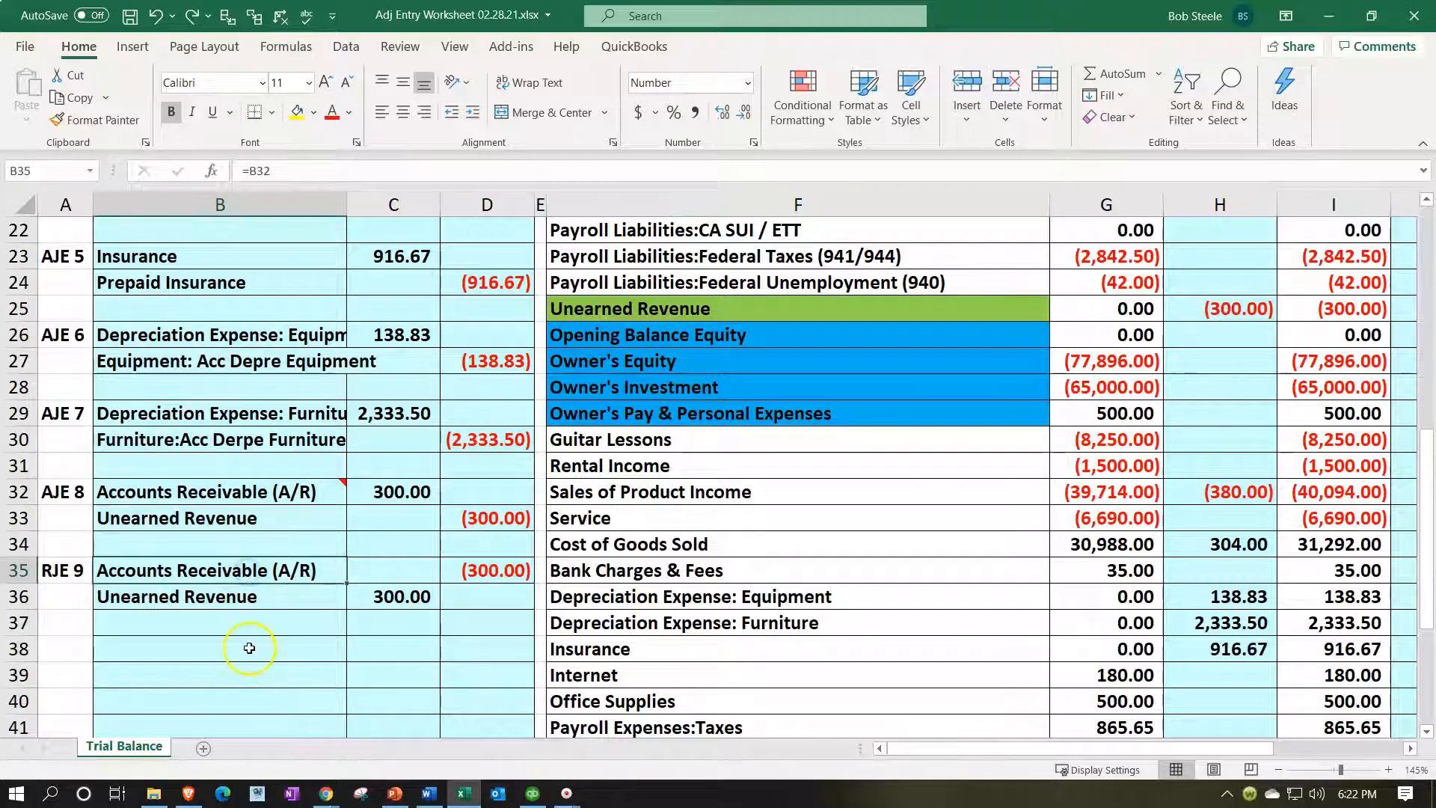